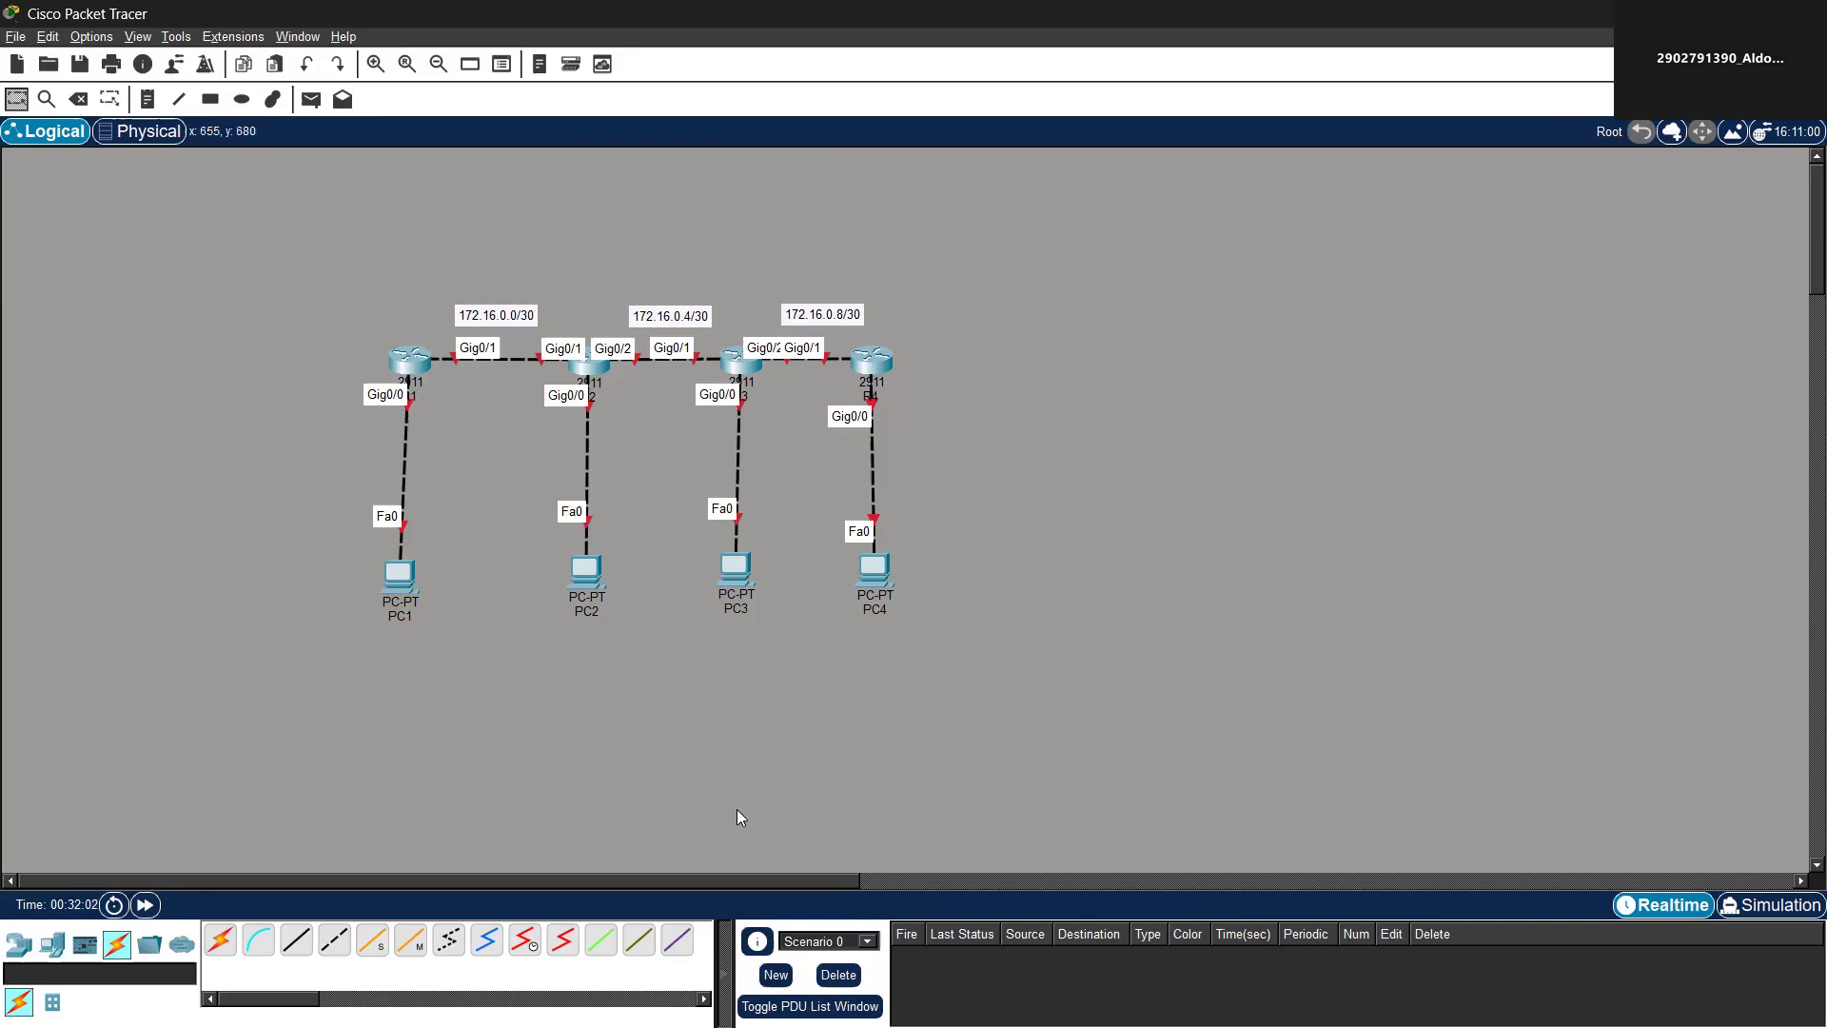
# Review the router chain and examine the static IP configurations of PC1 and PC2
pyautogui.moveTo(413, 377)
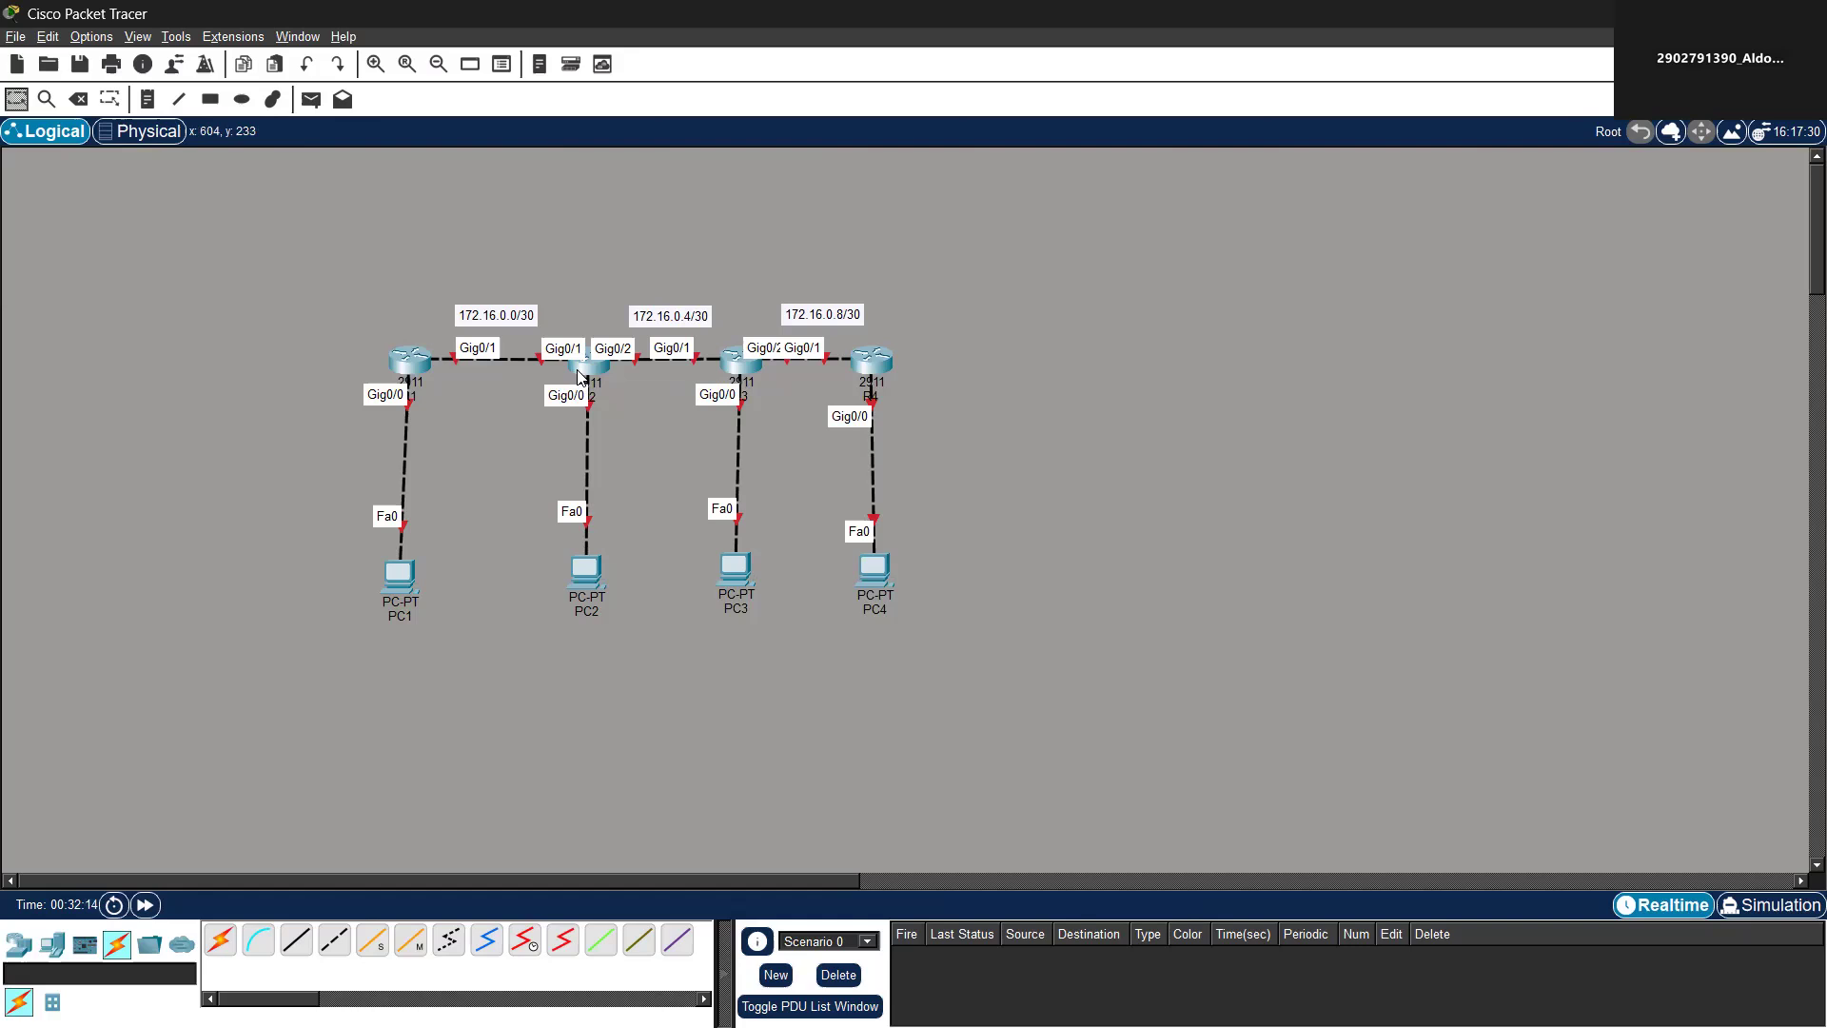
pyautogui.moveTo(581, 373)
pyautogui.moveTo(737, 364)
pyautogui.moveTo(882, 372)
pyautogui.click(399, 598)
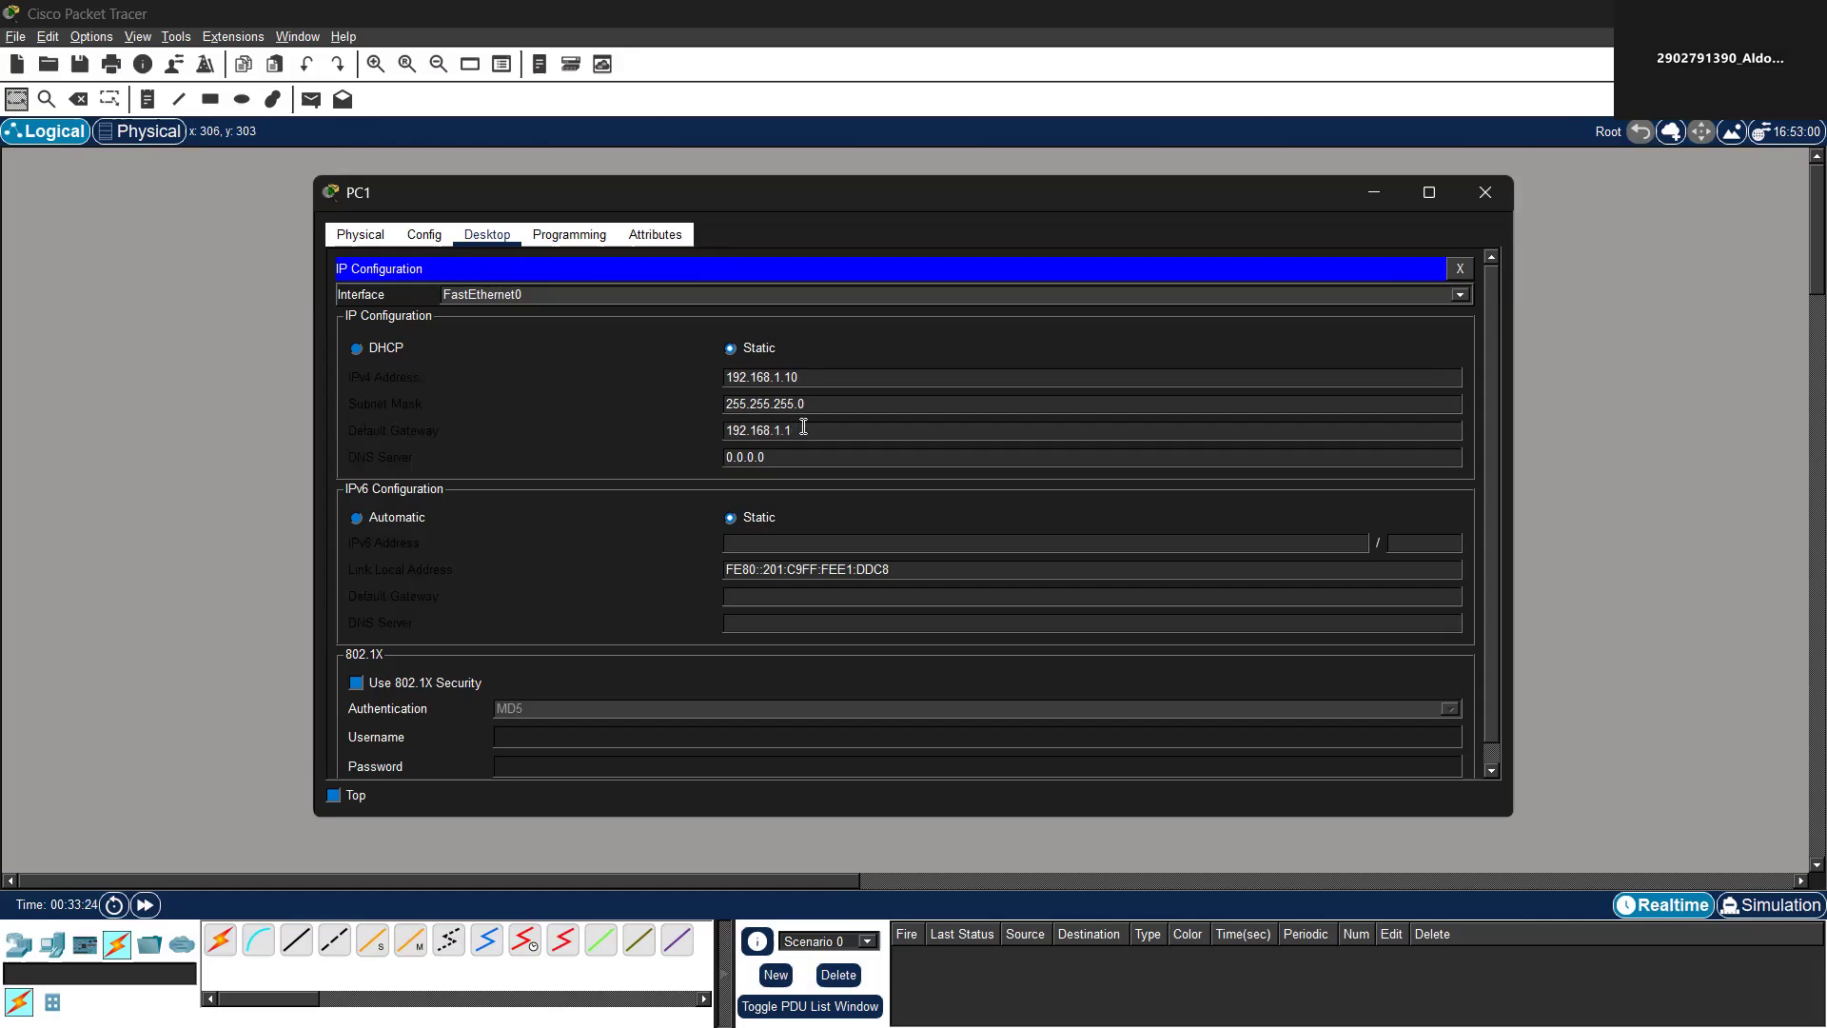
pyautogui.click(1482, 192)
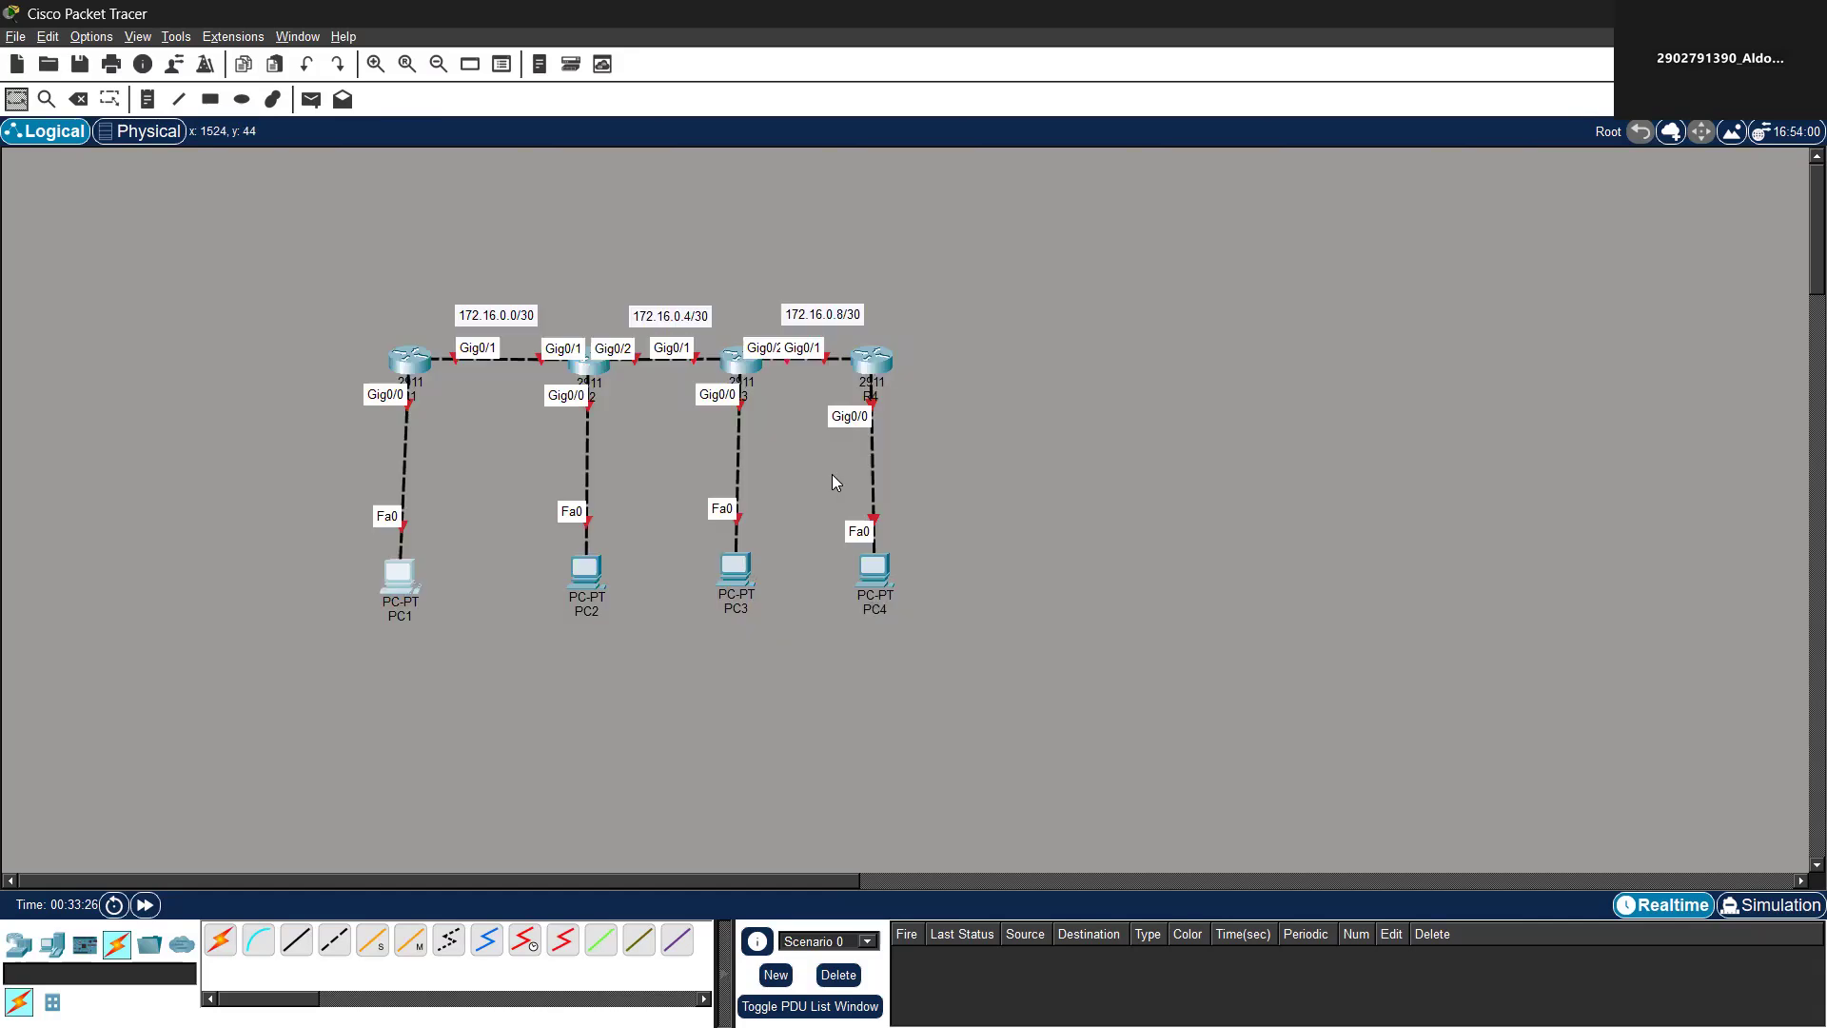
pyautogui.click(578, 584)
pyautogui.click(519, 333)
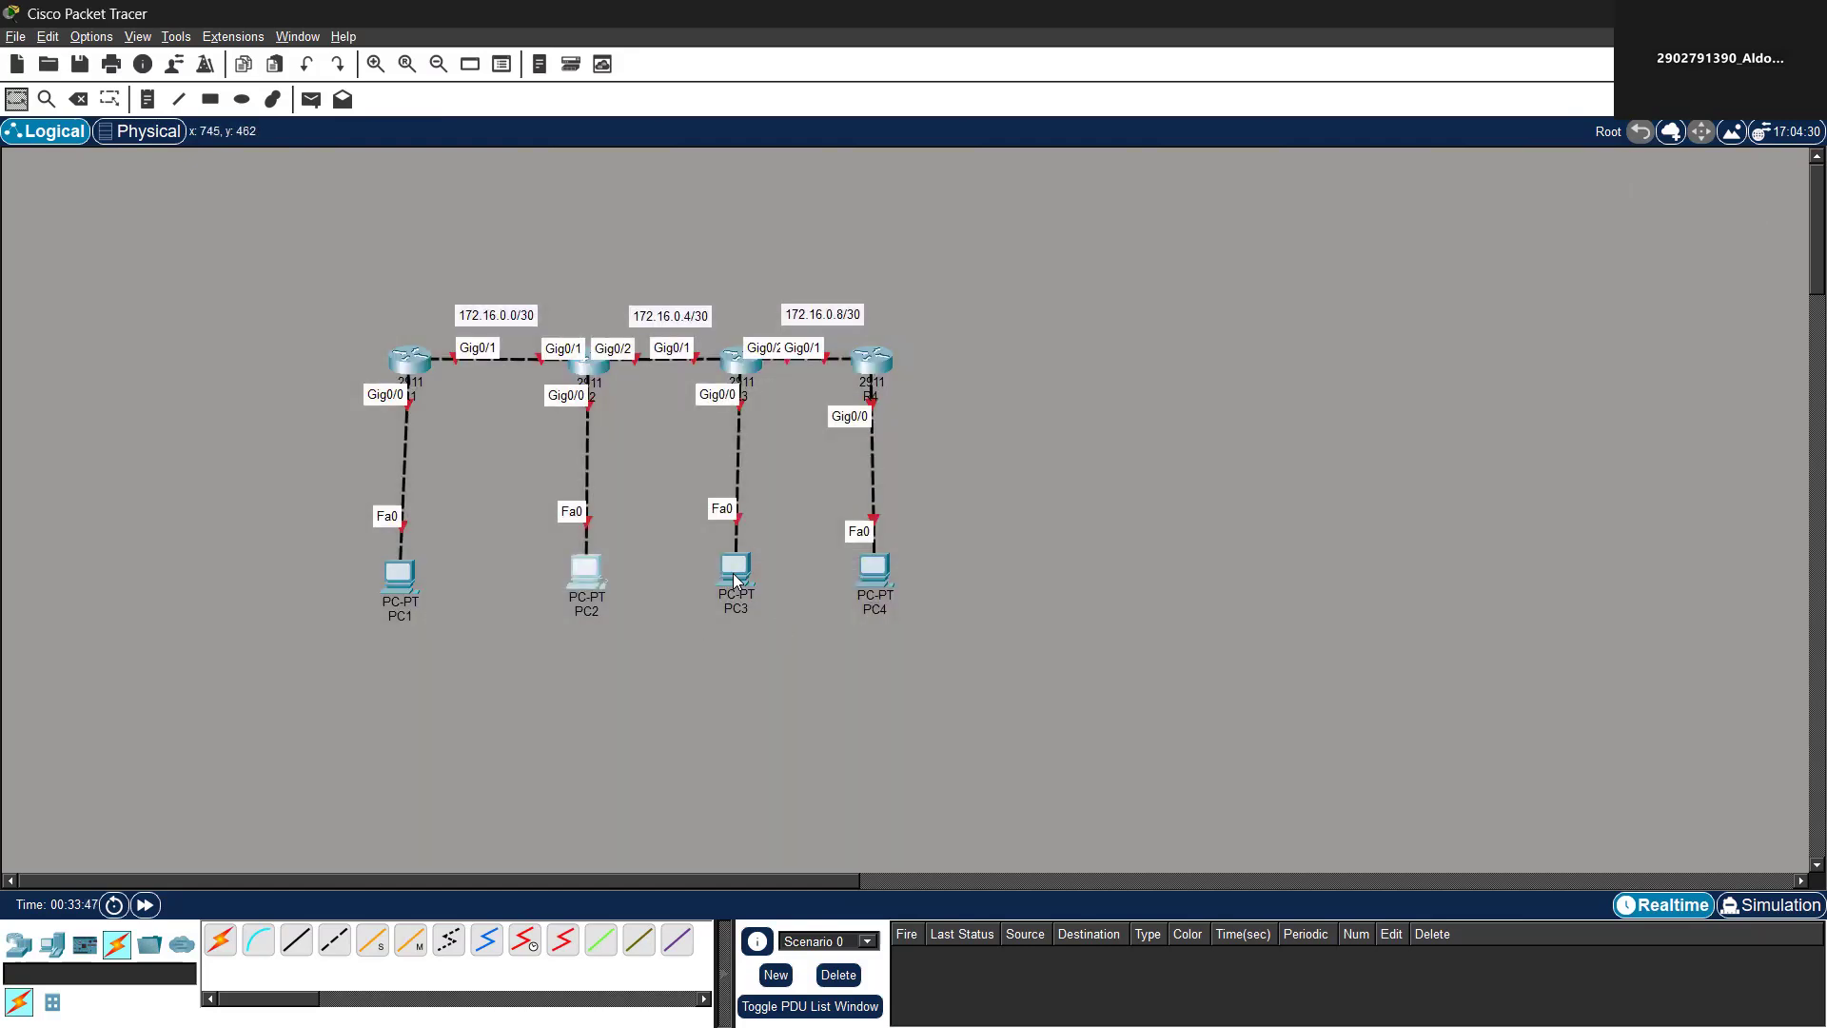
# Examine the static IP address, subnet mask and default gateway configured on PC3 and PC4
pyautogui.click(732, 573)
pyautogui.click(487, 321)
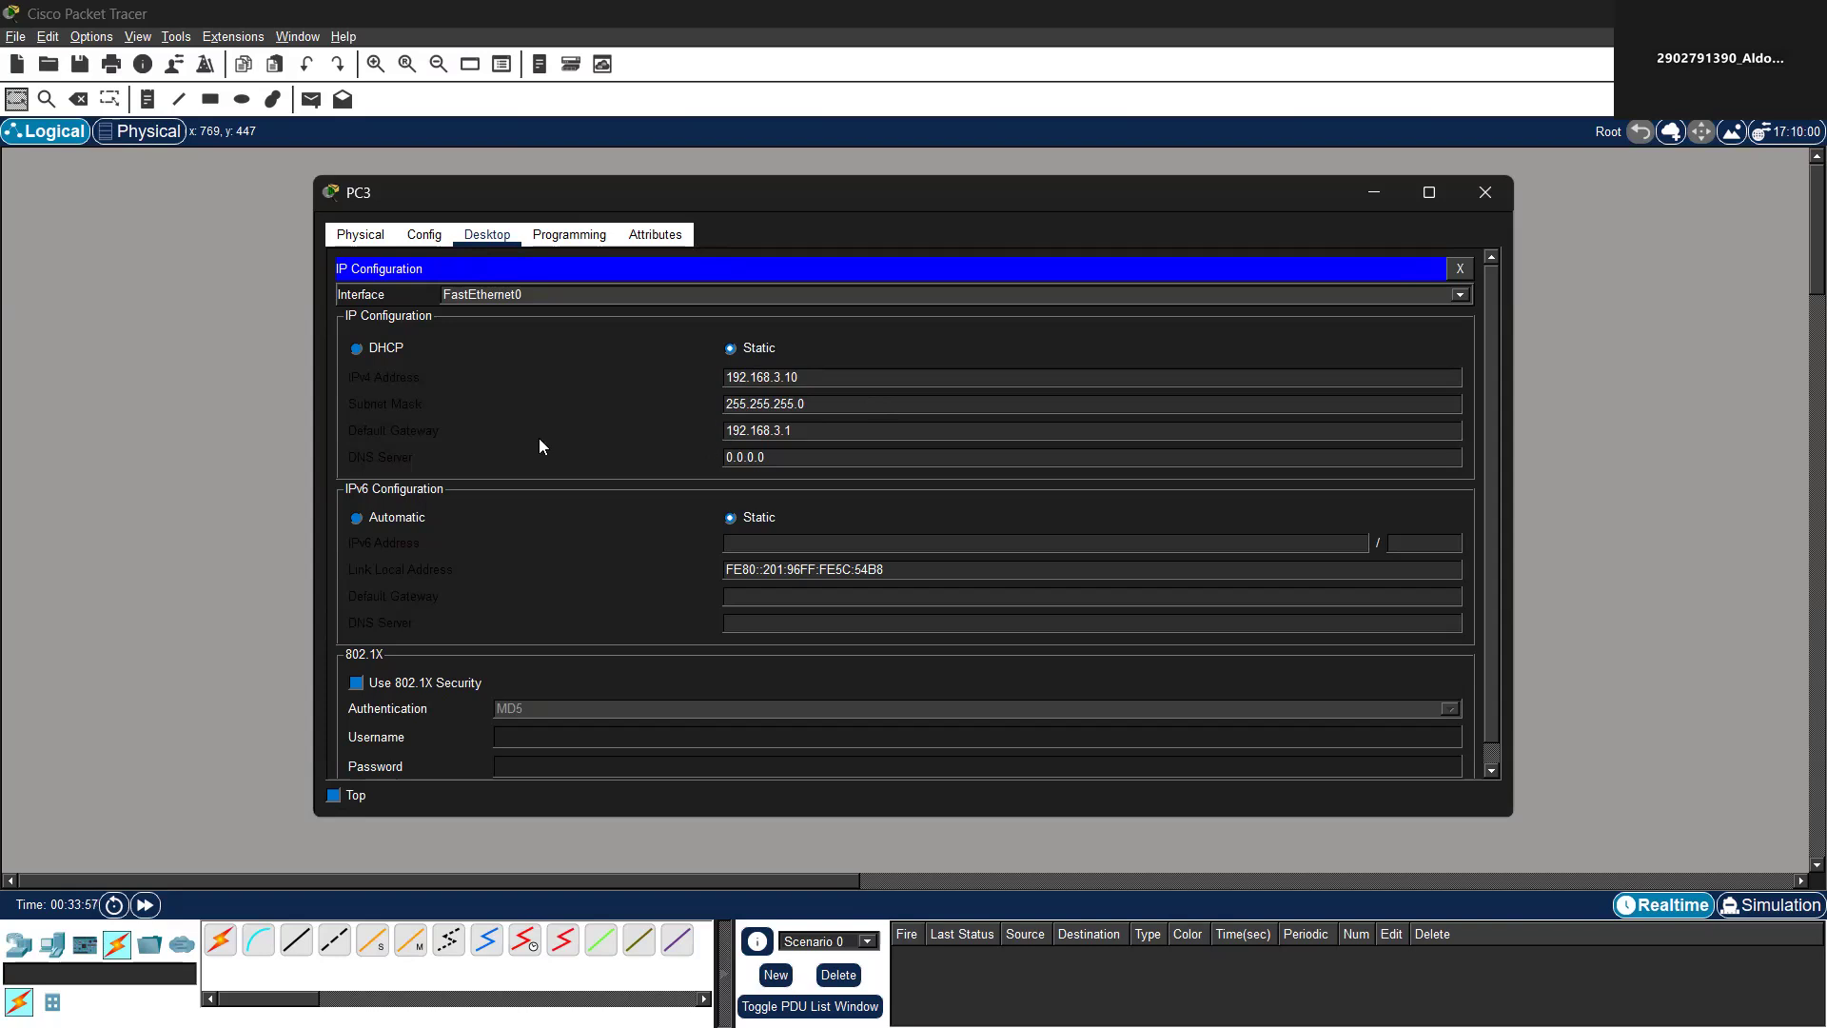
pyautogui.click(799, 430)
pyautogui.doubleClick(738, 427)
pyautogui.click(884, 430)
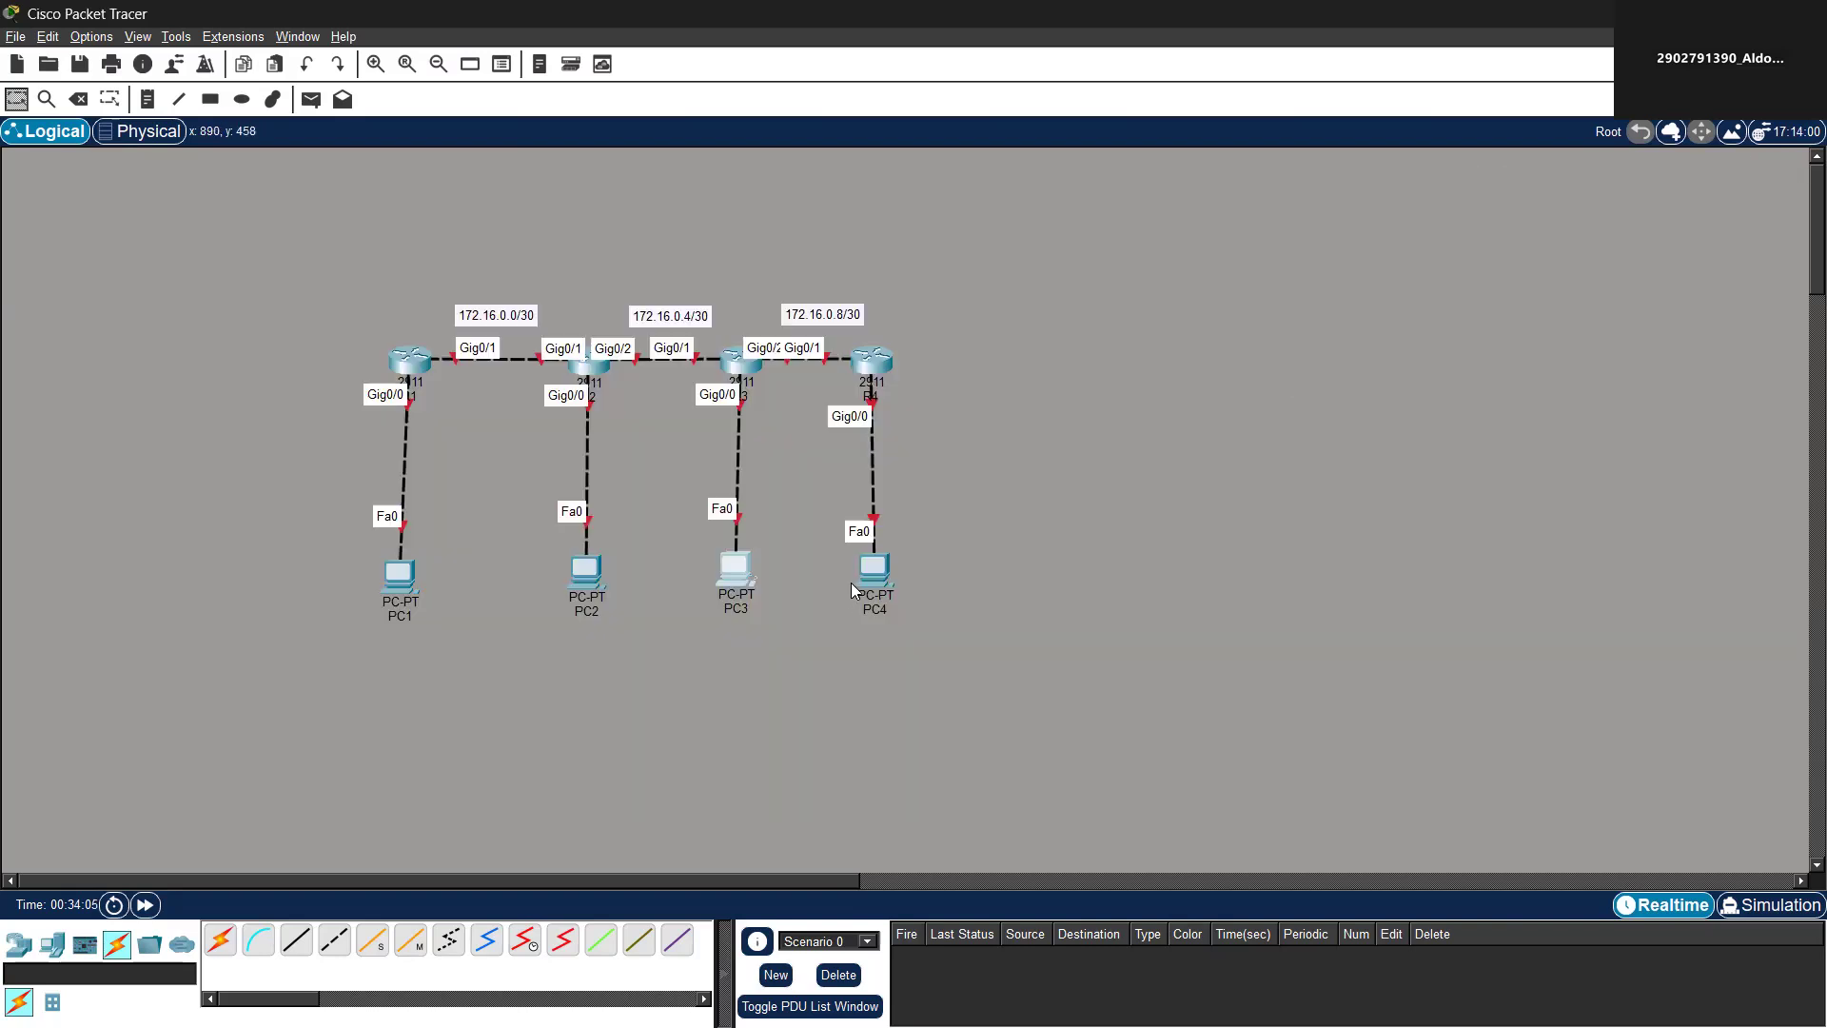
pyautogui.click(855, 581)
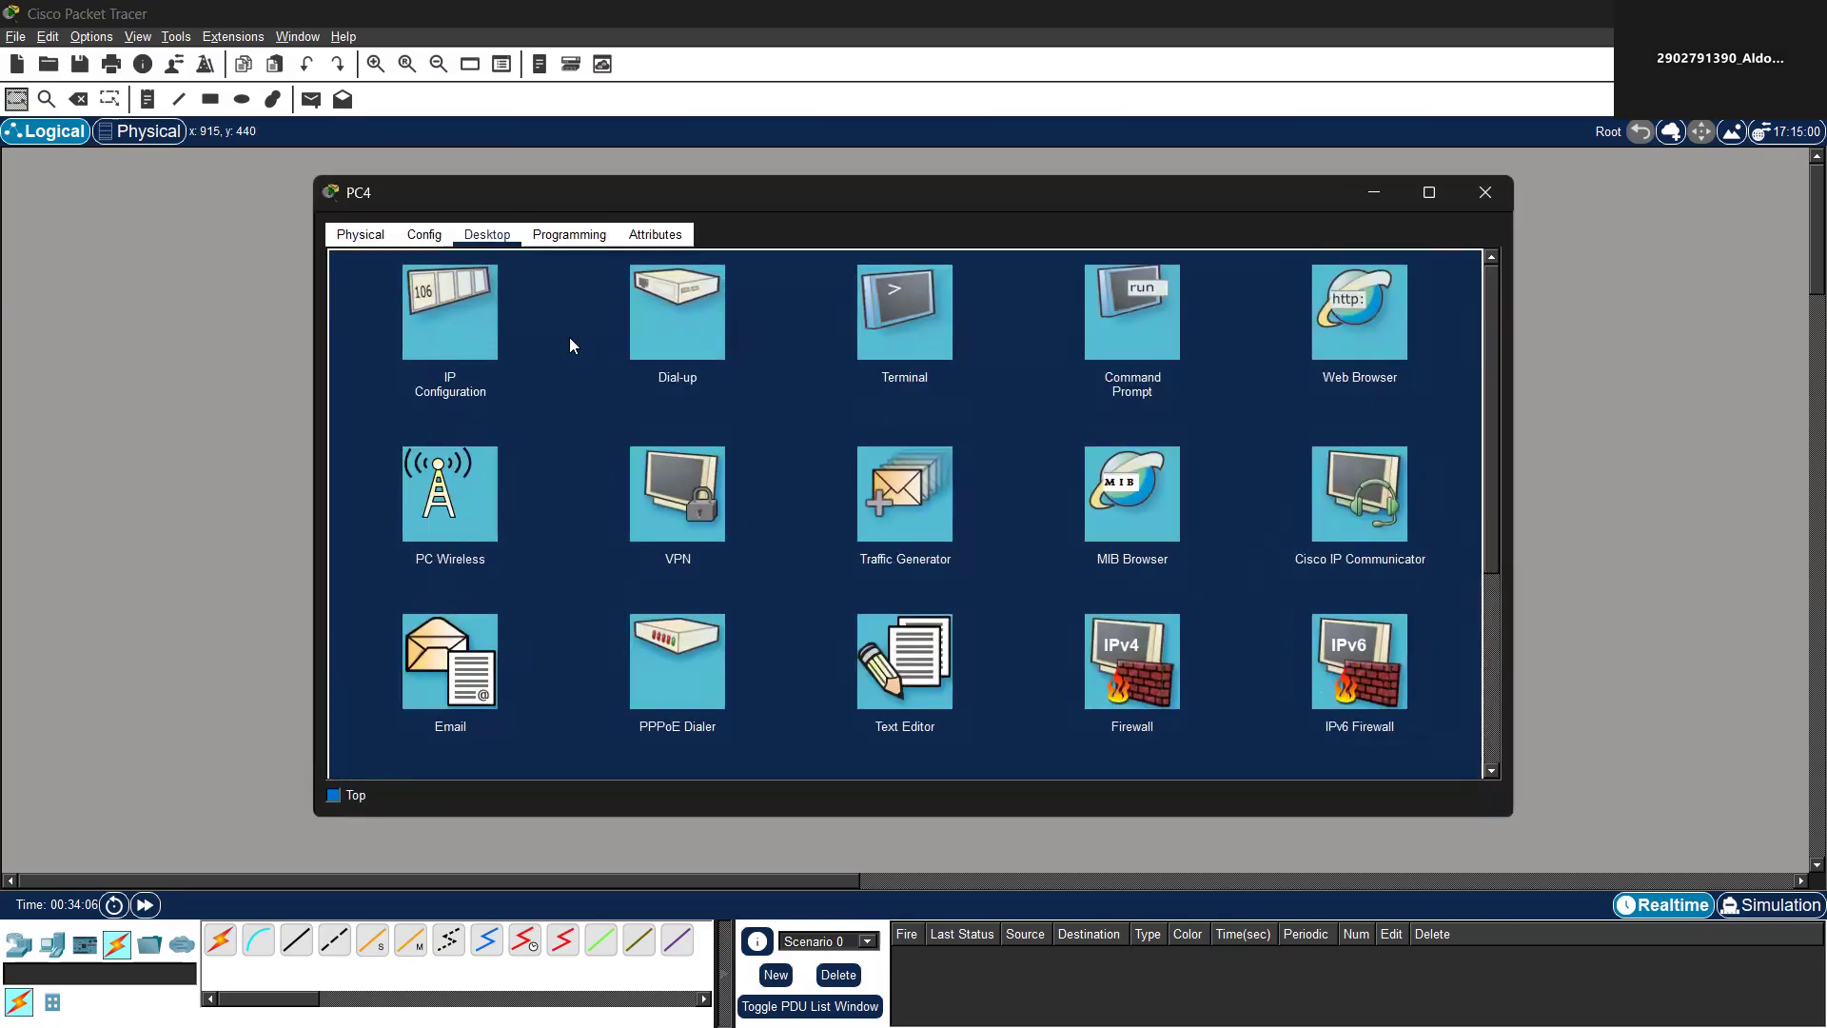
pyautogui.click(481, 322)
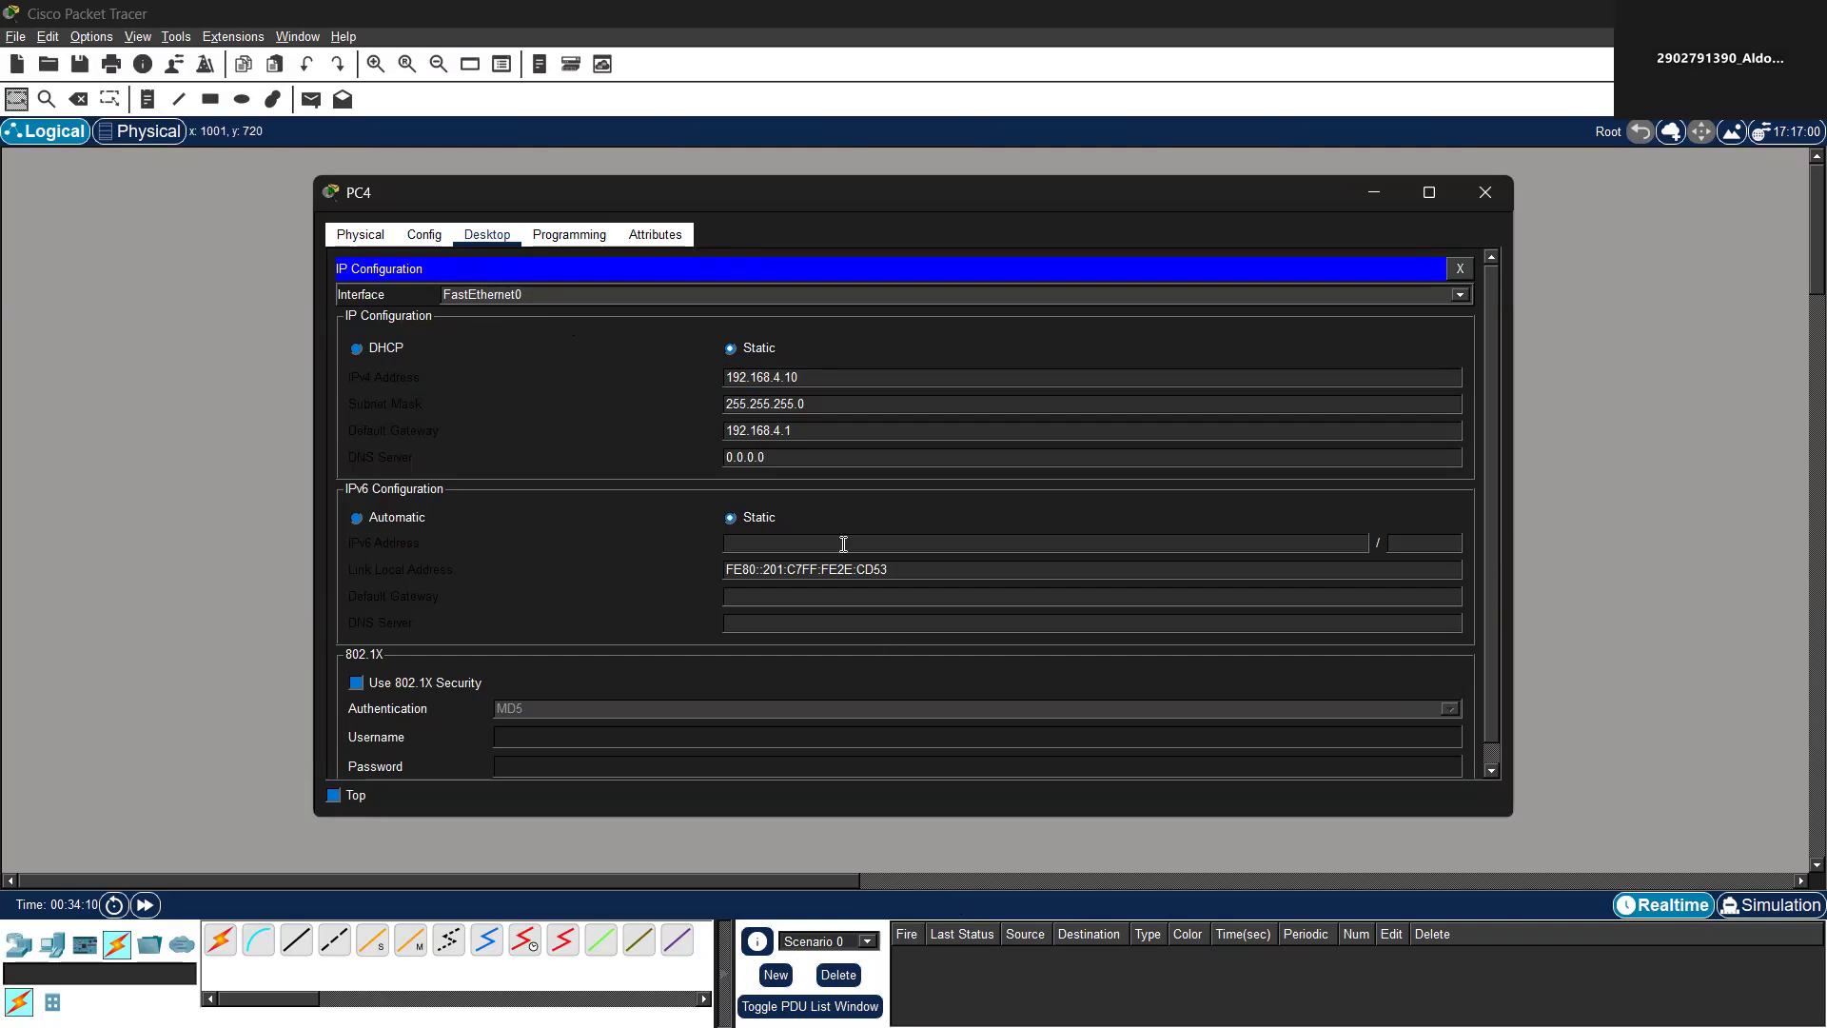
pyautogui.click(1493, 187)
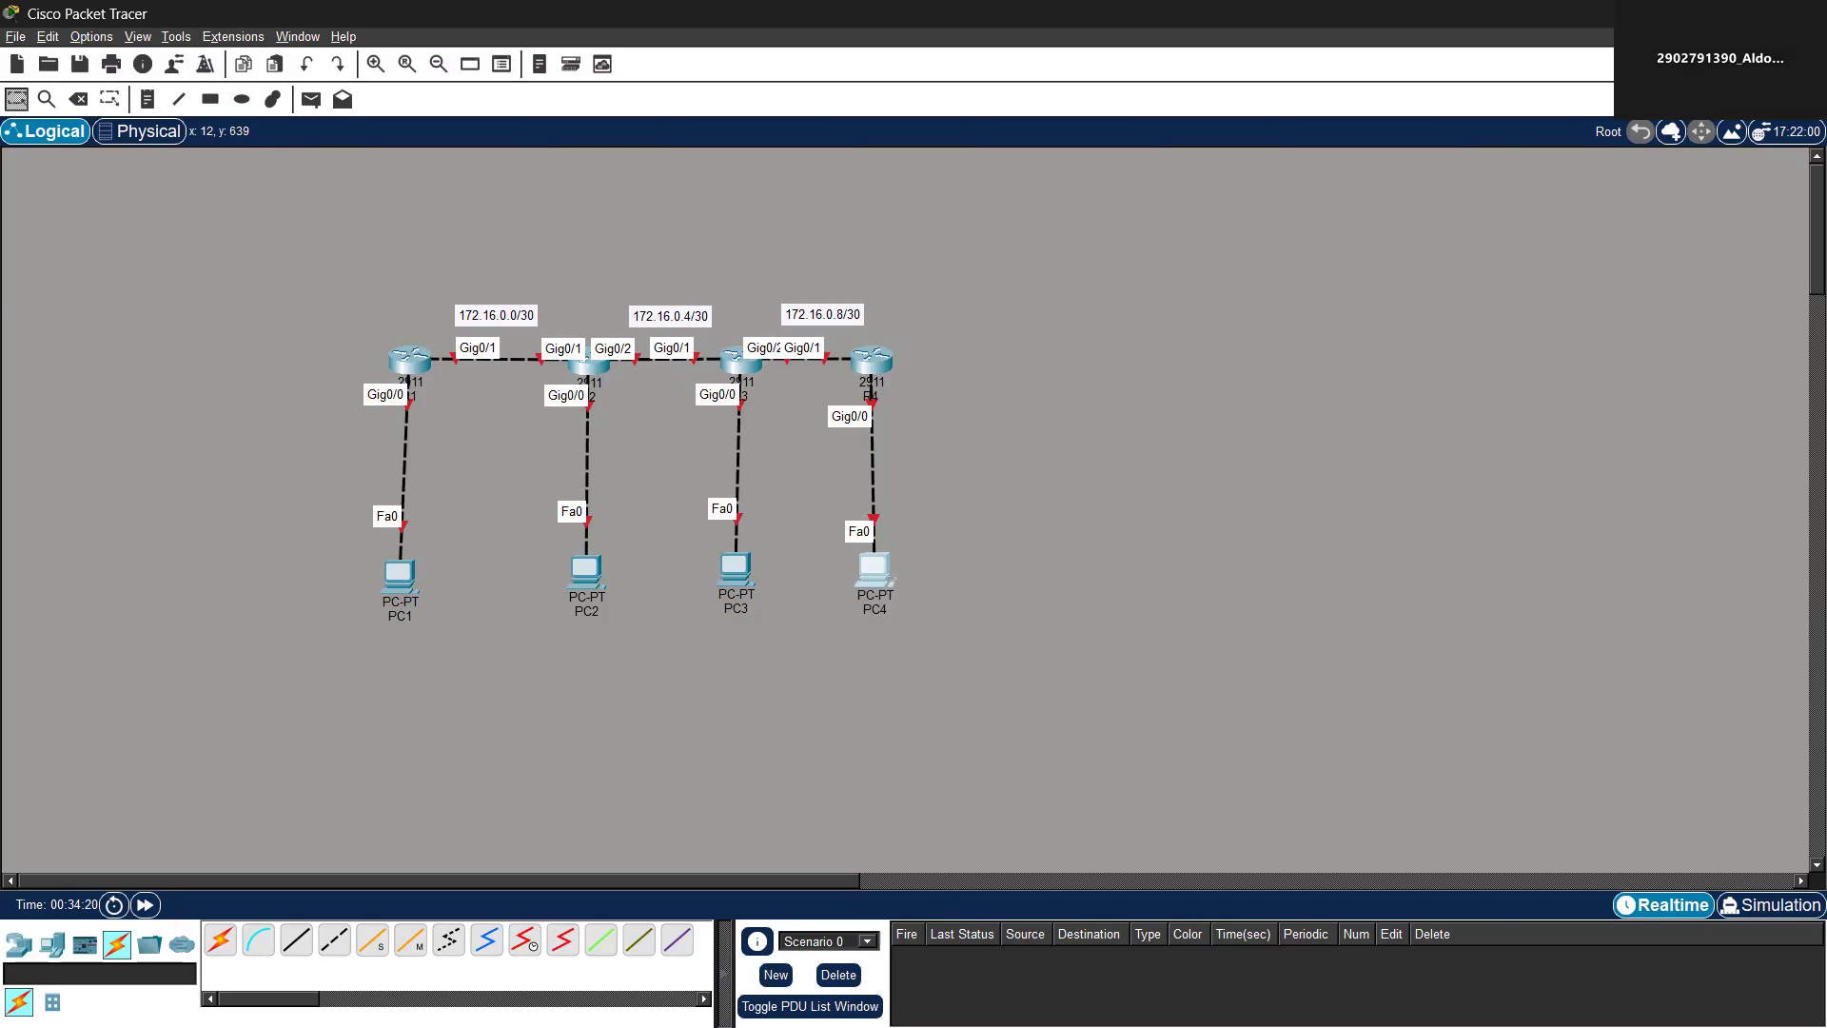
# Open router R1's command line and enter global configuration mode with enable and conf t
pyautogui.click(409, 362)
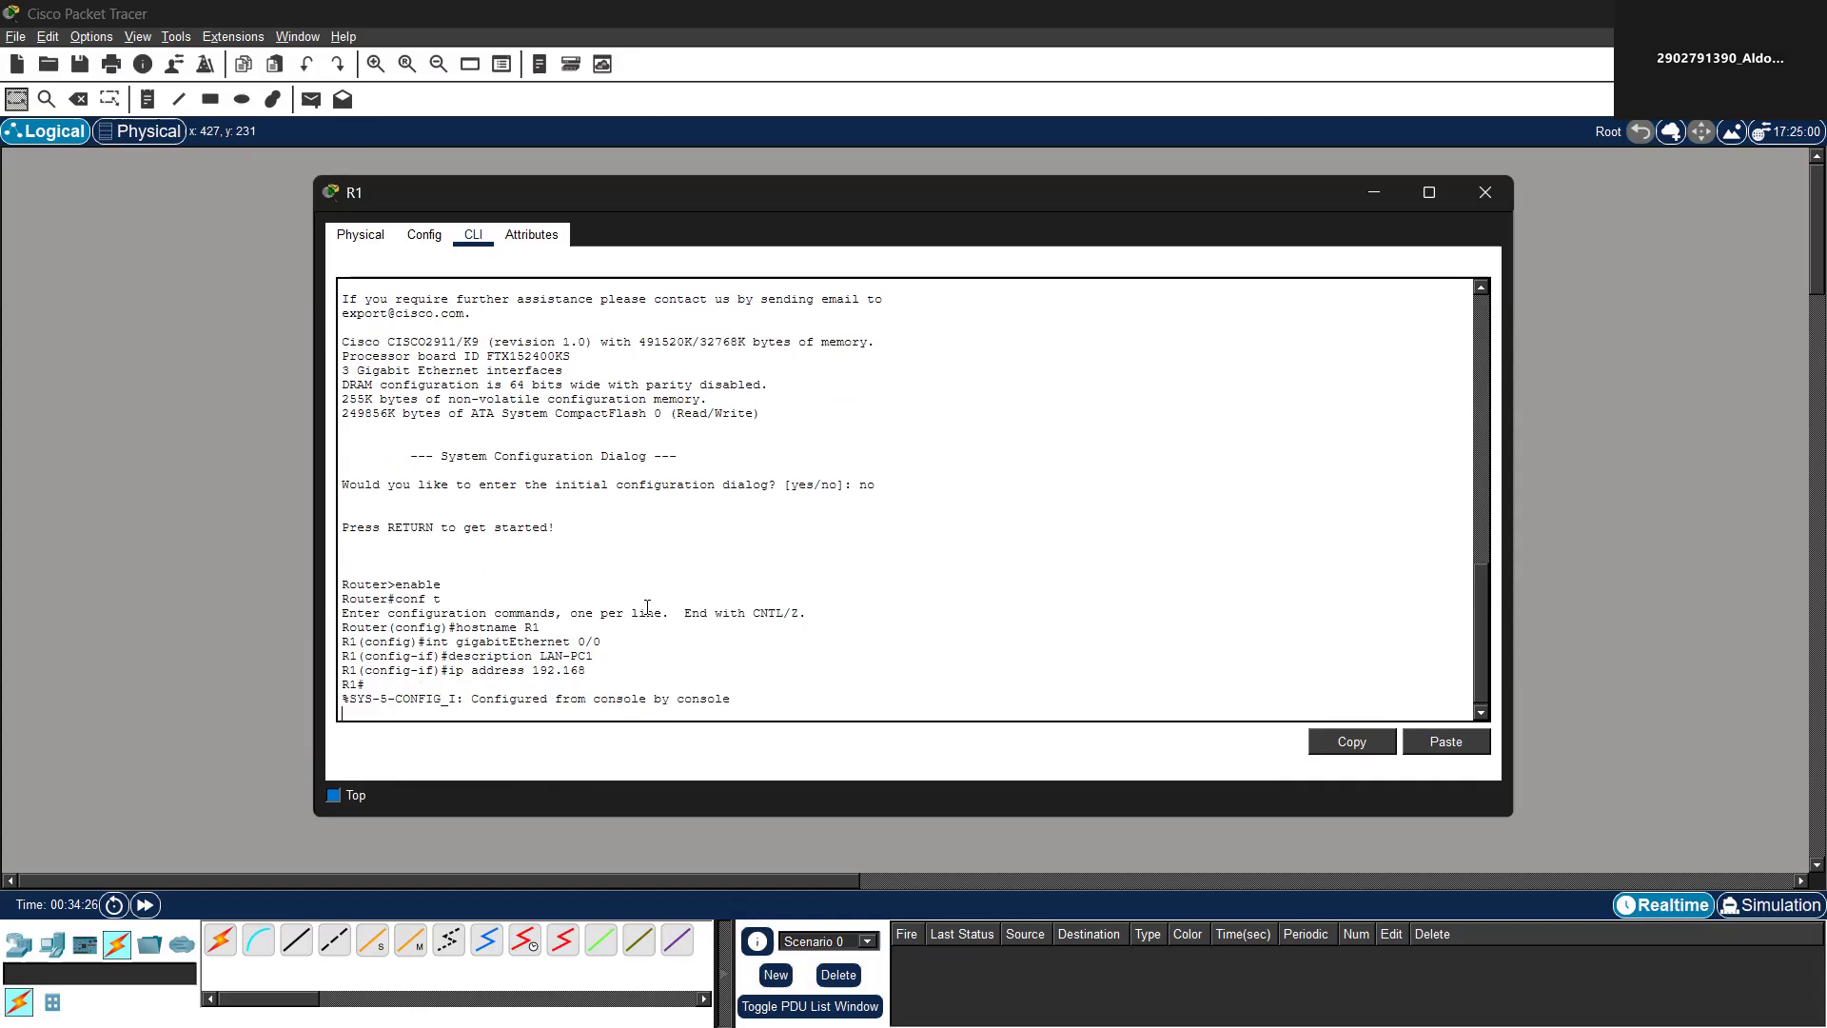
pyautogui.press('Return')
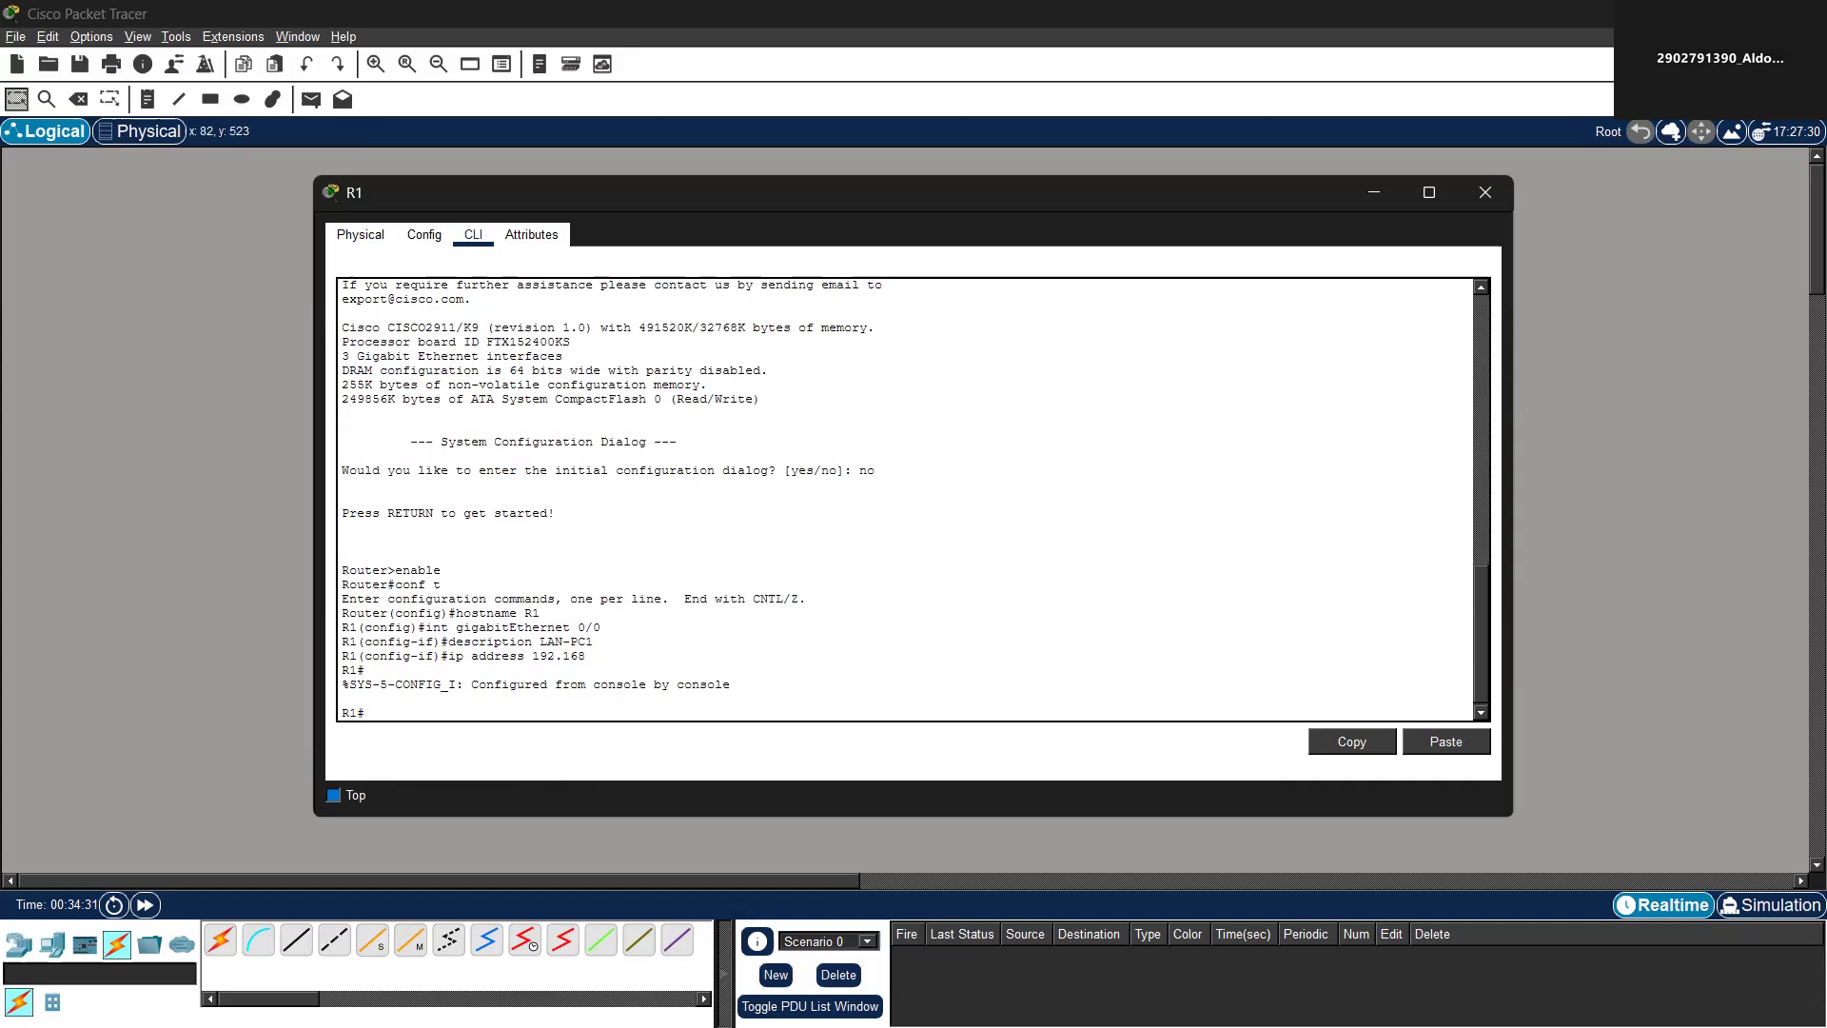
pyautogui.write('enb')
pyautogui.write('ble')
pyautogui.press('Return')
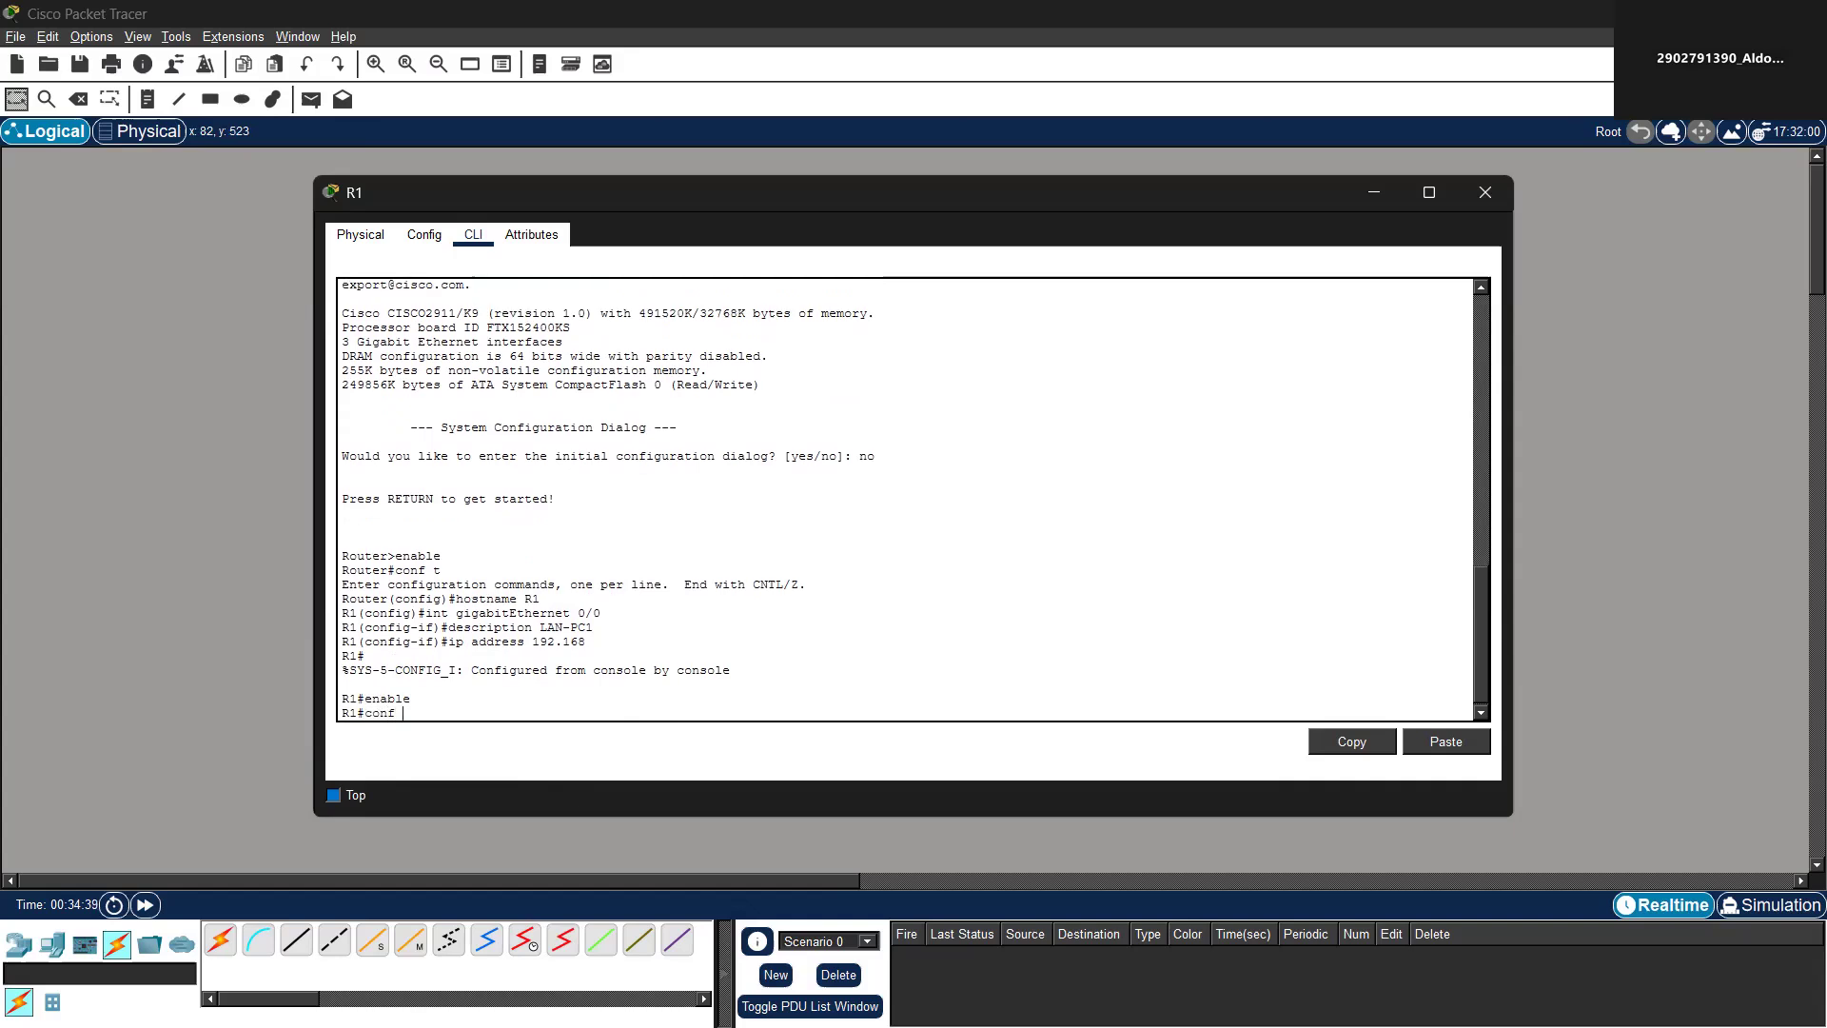
pyautogui.write('conf t')
pyautogui.press('Return')
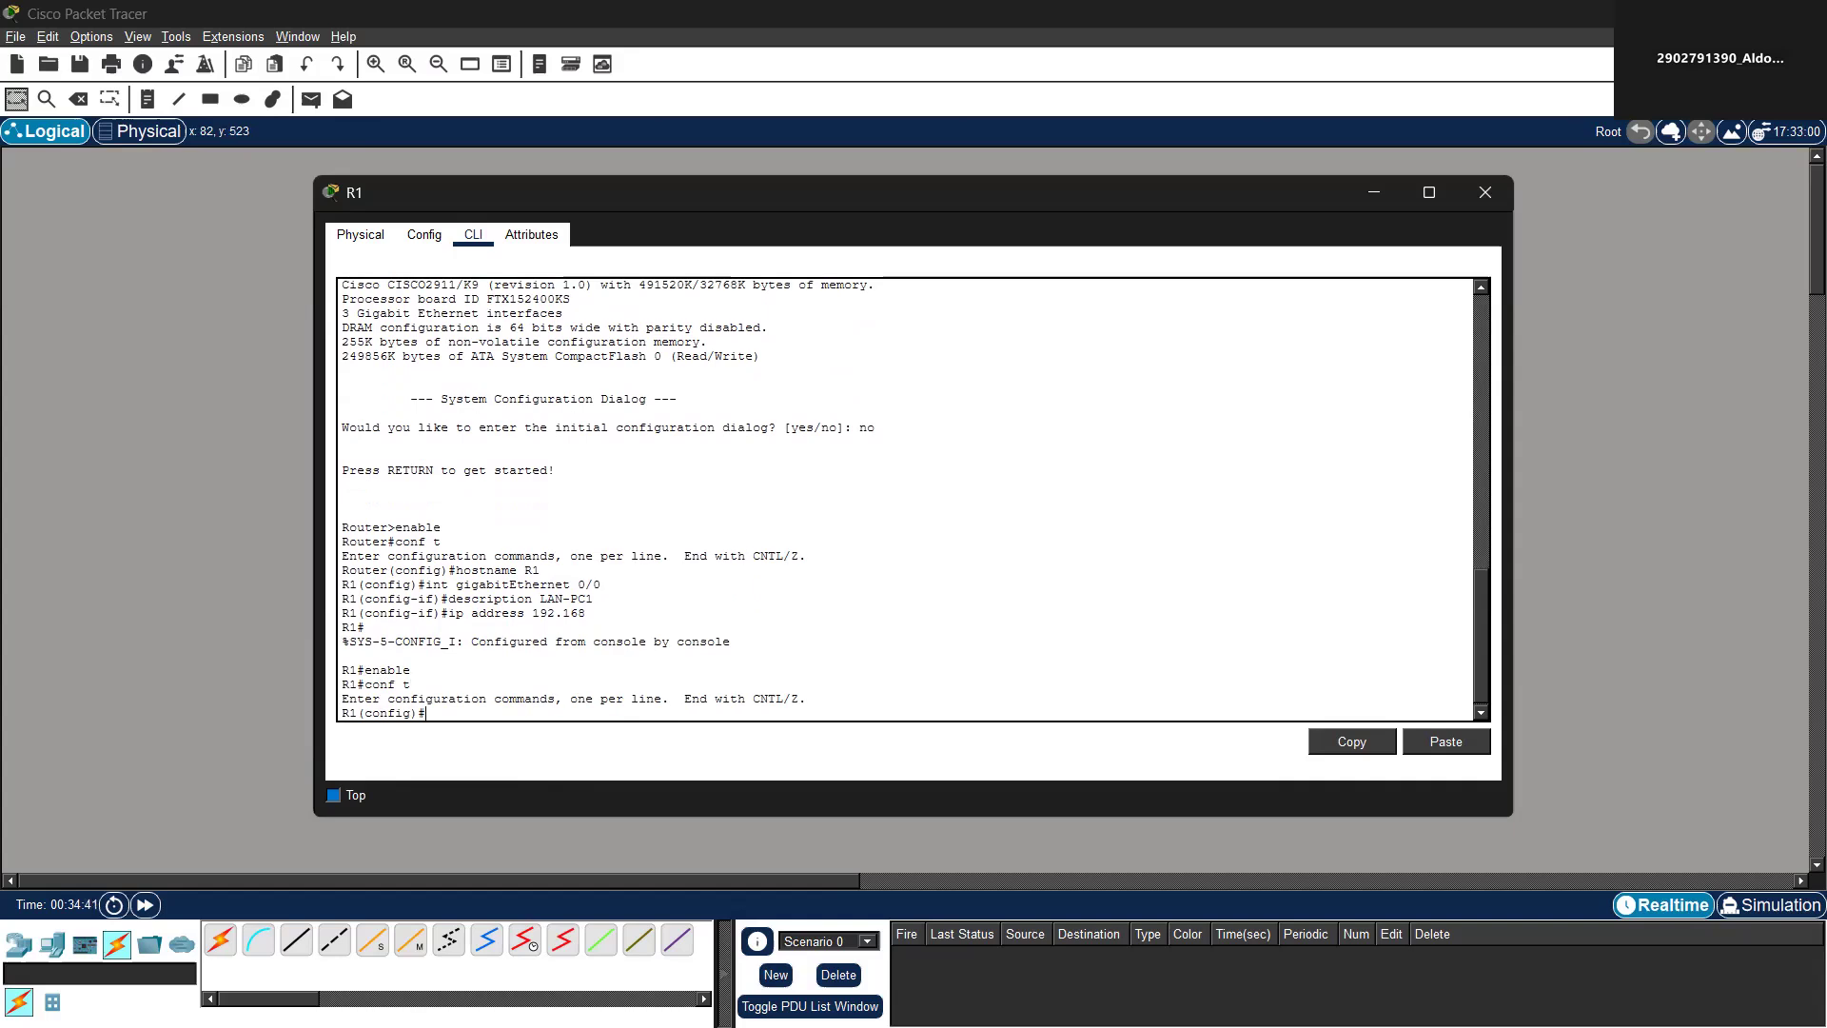
# Enter R1's interface g0/0 and give it the description LAN-PC1
pyautogui.write('int g0/0')
pyautogui.press('Return')
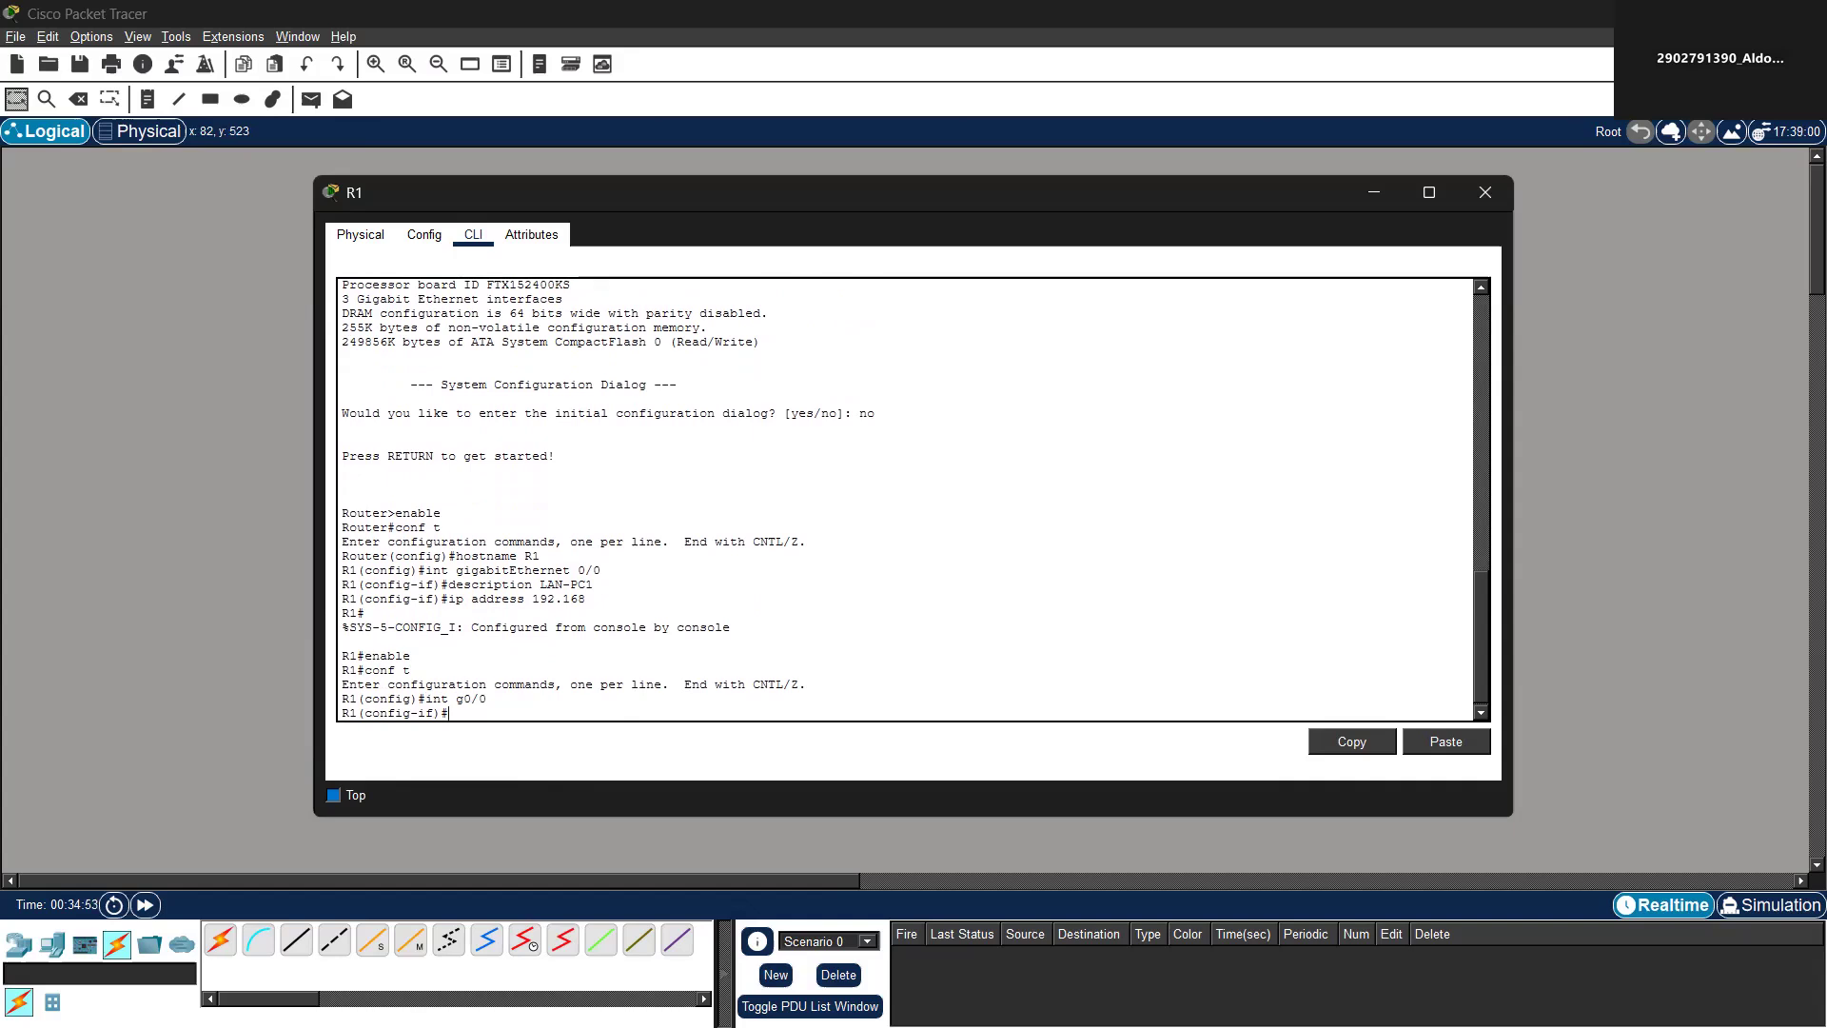
pyautogui.write('int gigabitEthernet 0/0')
pyautogui.press('Down')
pyautogui.press('Return')
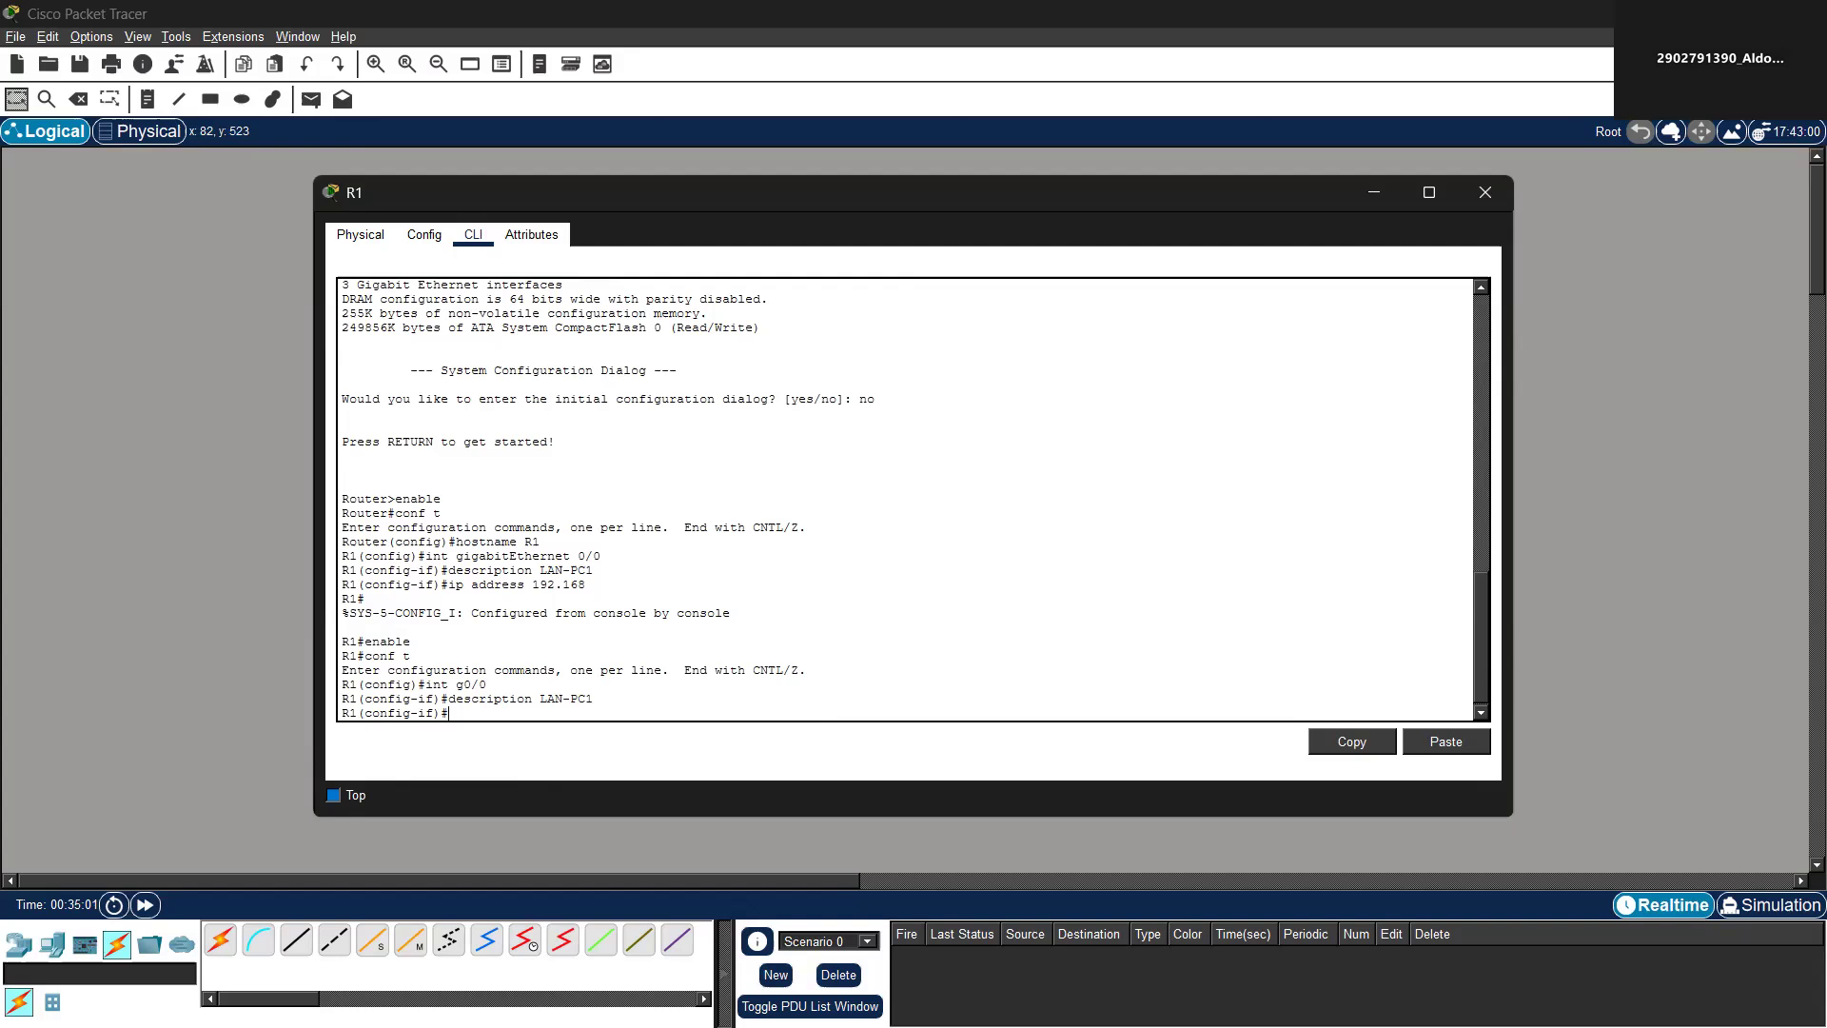
# Assign IP address 192.168.1.1 with mask 255.255.255.0 to R1's g0/0 interface
pyautogui.write('ipd')
pyautogui.write(' addtress')
pyautogui.write(' 1')
pyautogui.write('92')
pyautogui.write('.1')
pyautogui.write('68')
pyautogui.write('.1')
pyautogui.press('BackSpace')
pyautogui.write('55.255.255.0')
pyautogui.press('Return')
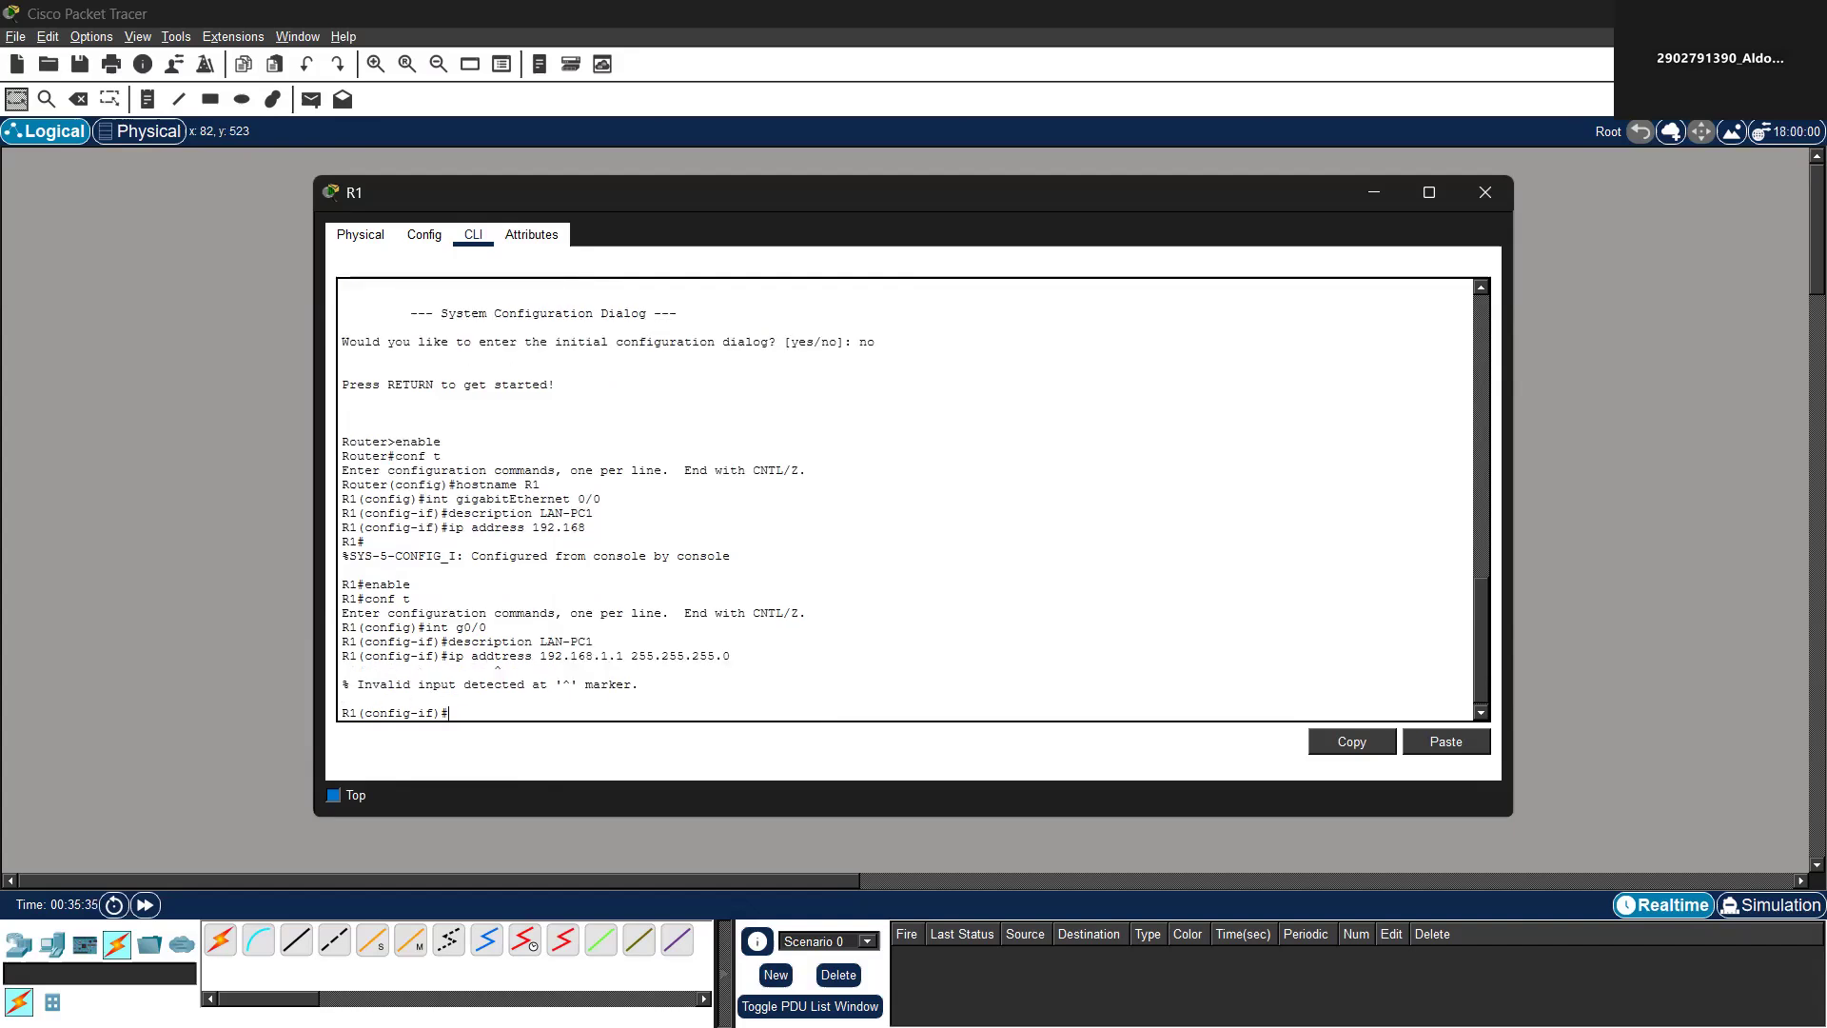
pyautogui.press('Up')
pyautogui.press('BackSpace')
pyautogui.press('Return')
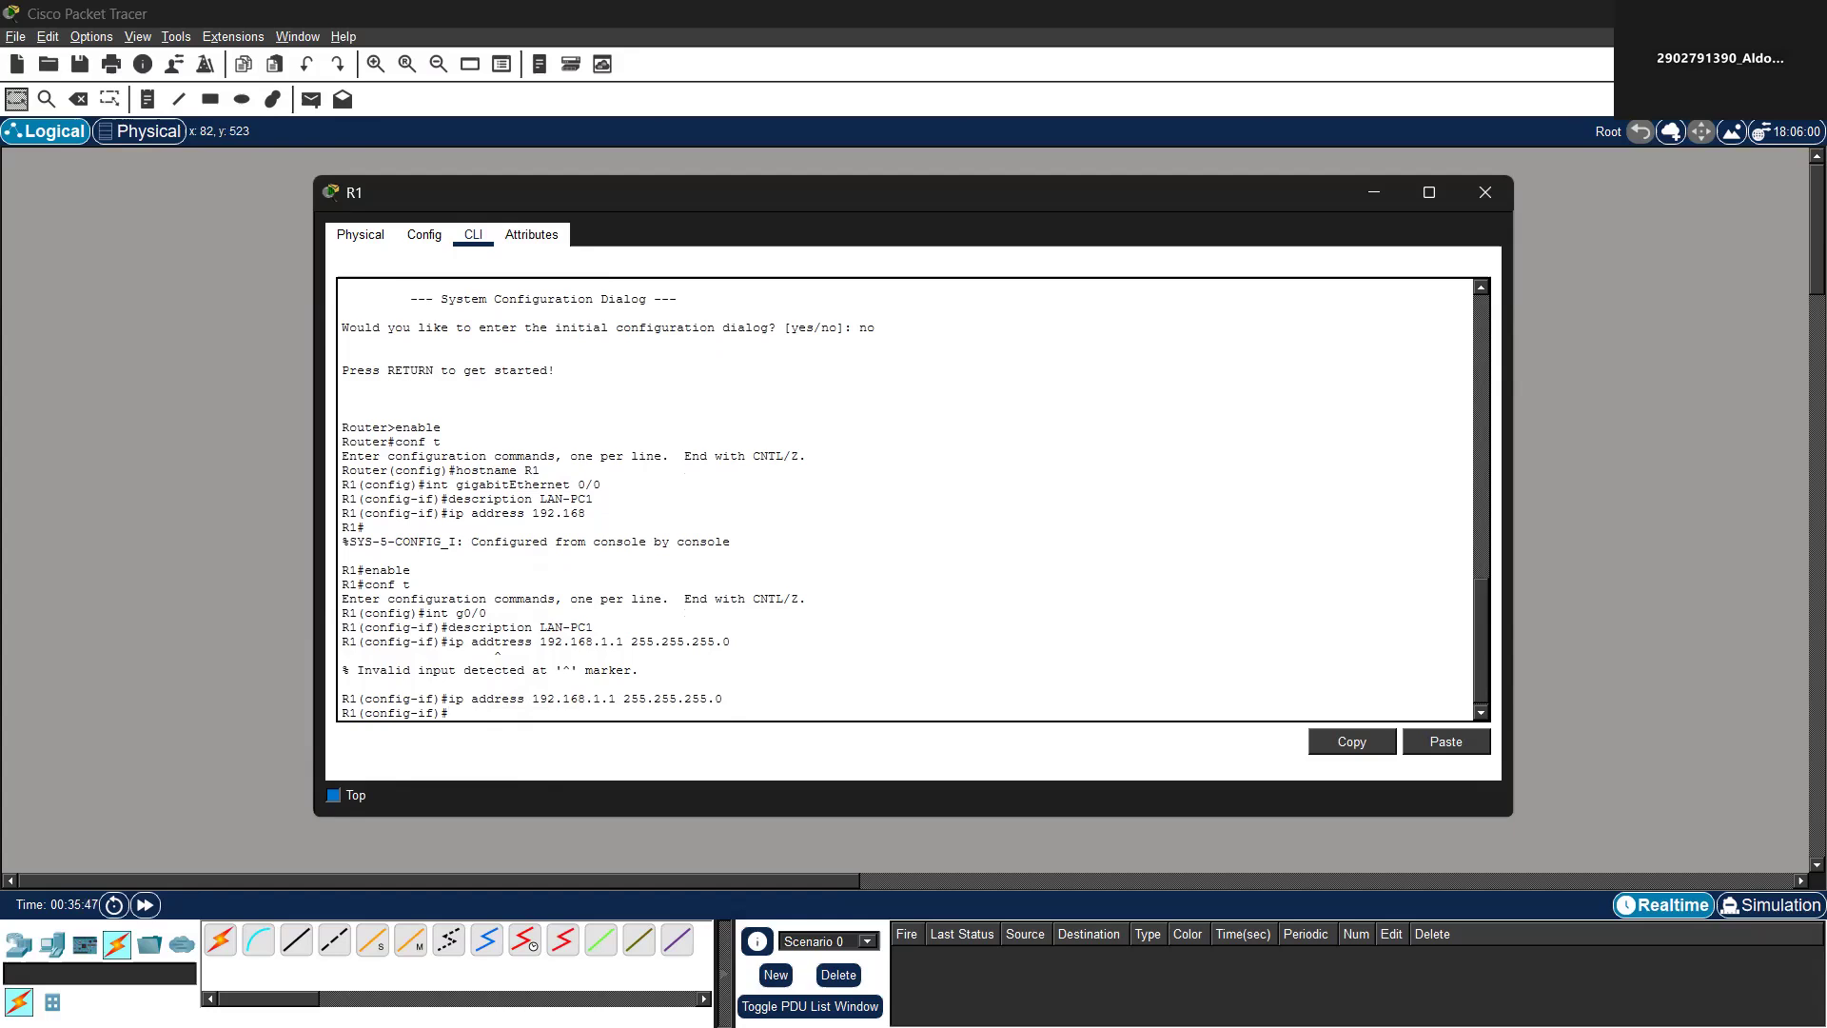
# Enable R1's g0/0 interface with no shutdown and exit to global configuration mode
pyautogui.write('no shutdown')
pyautogui.press('Return')
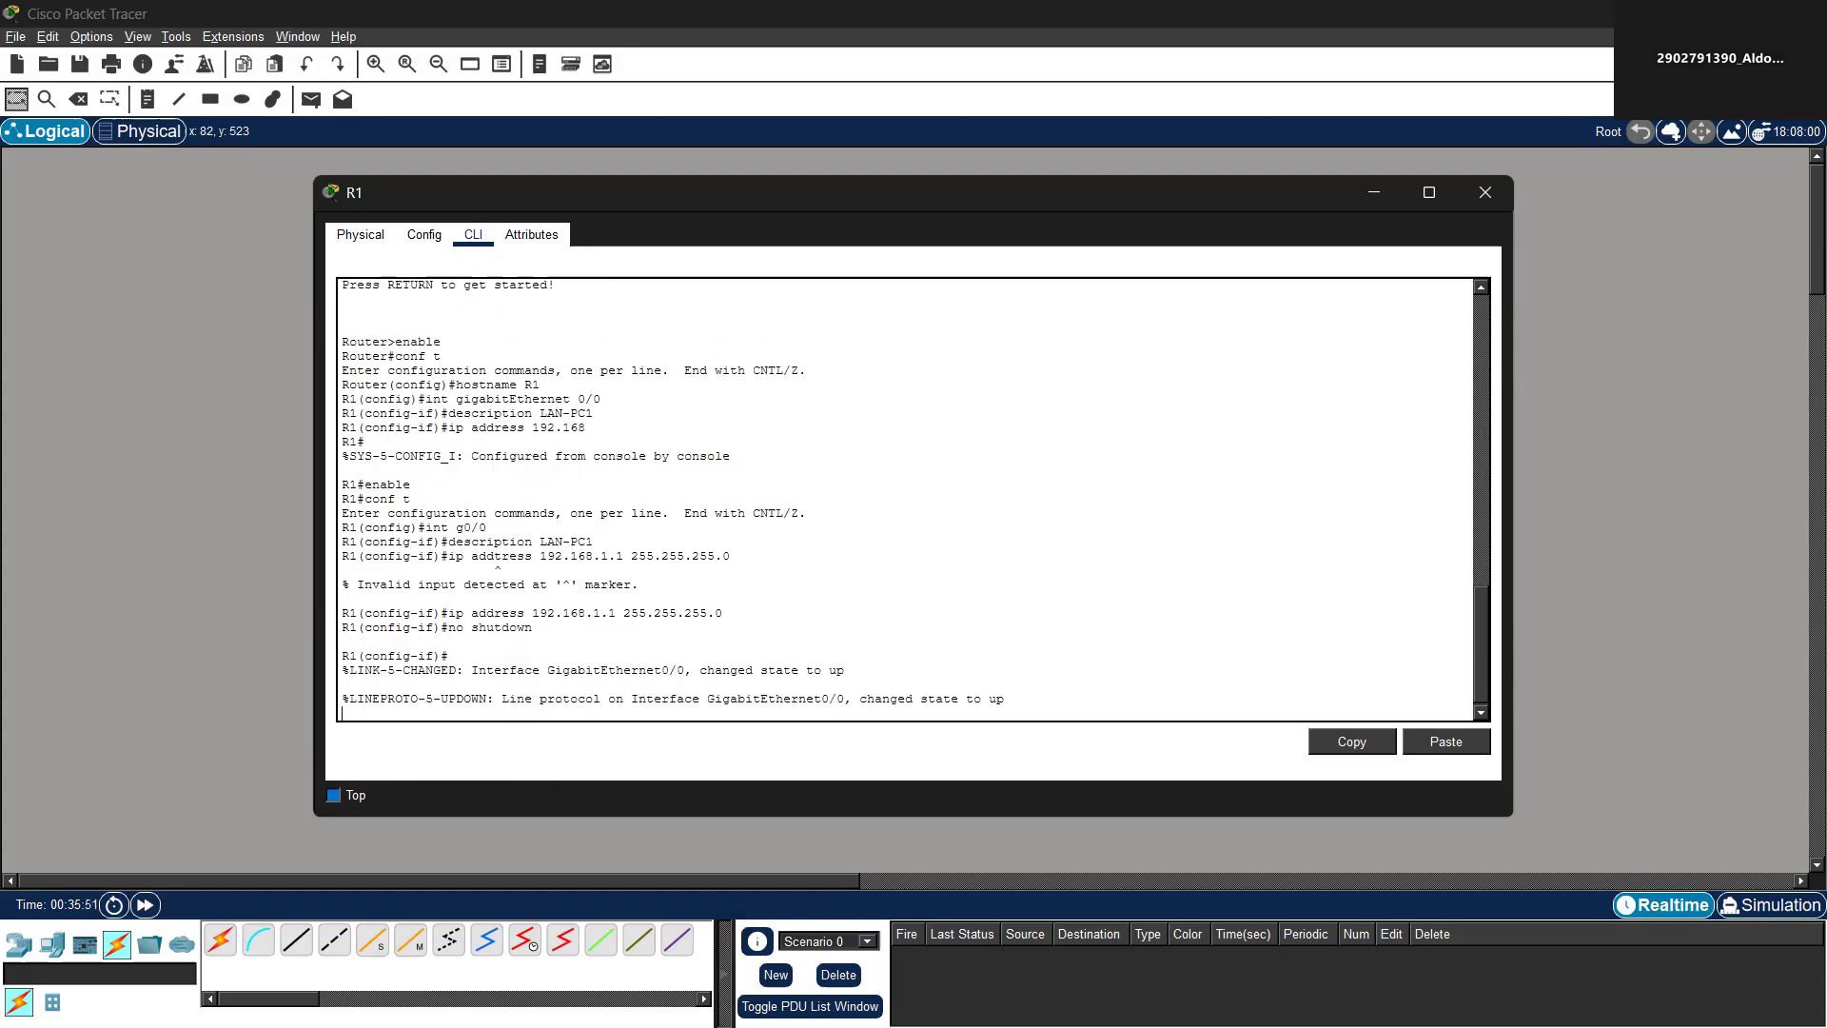
pyautogui.press('Return')
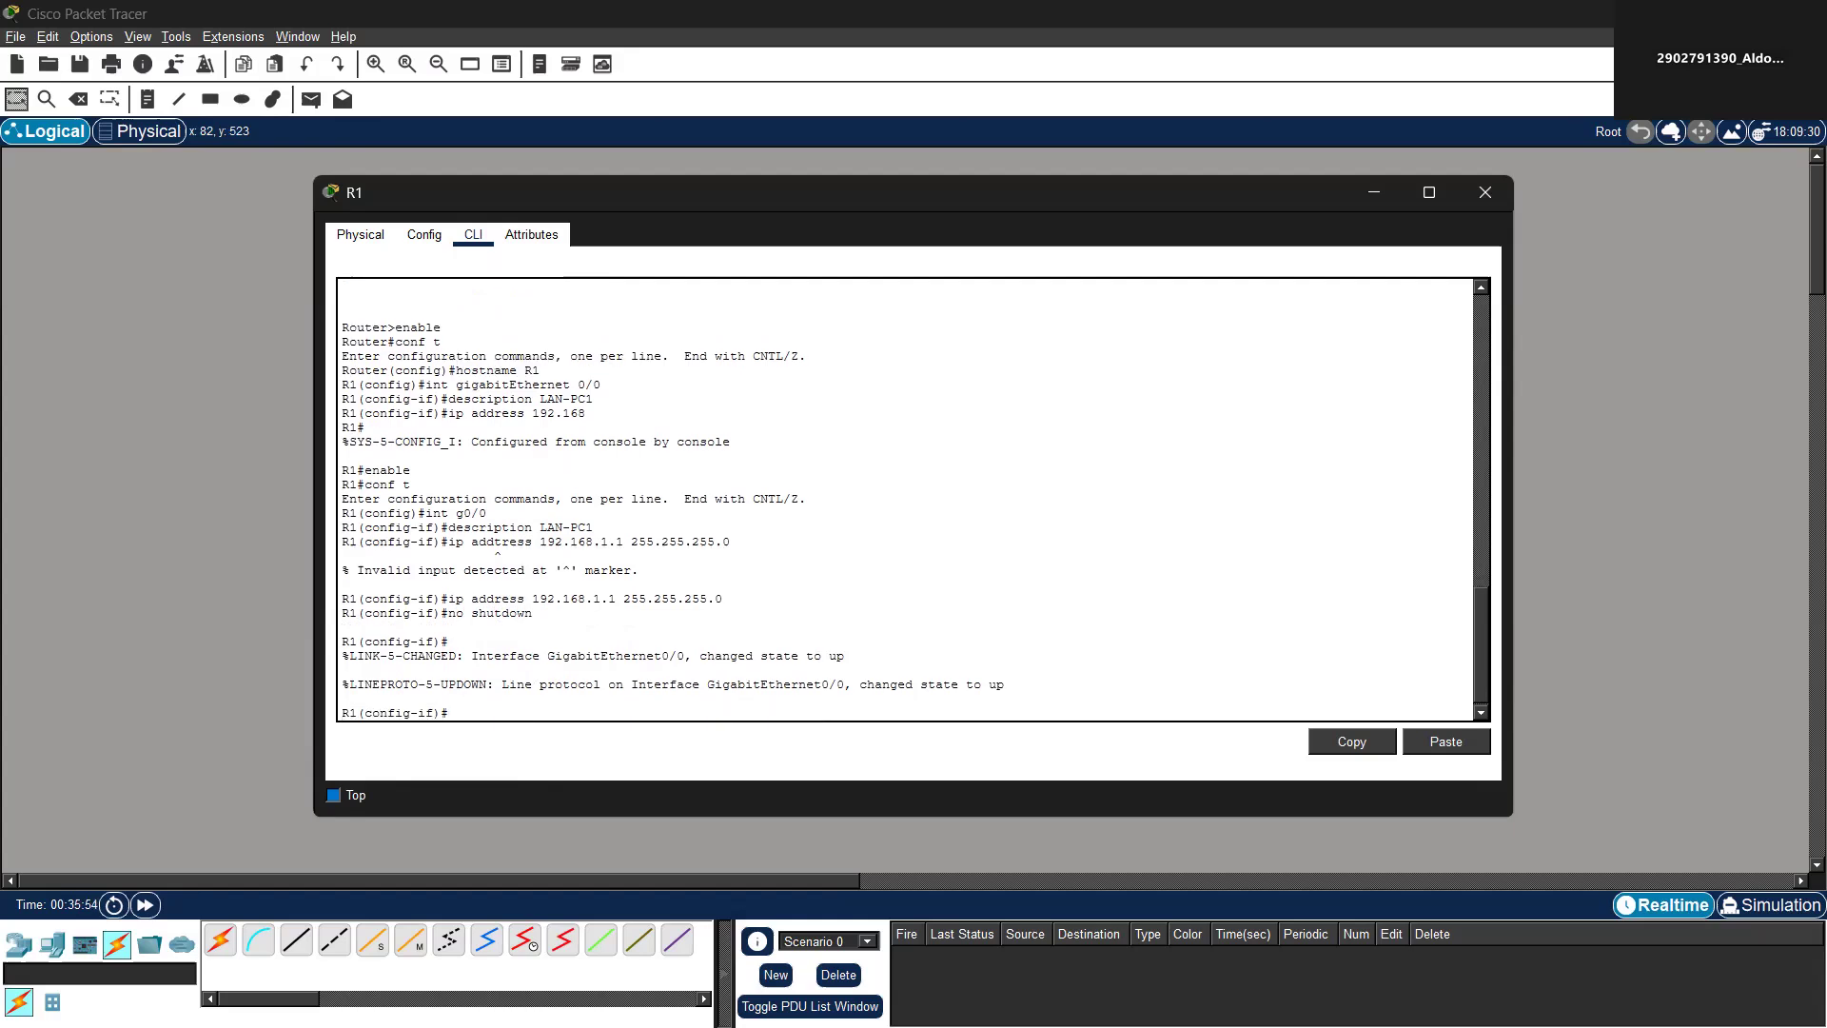
pyautogui.write('exit')
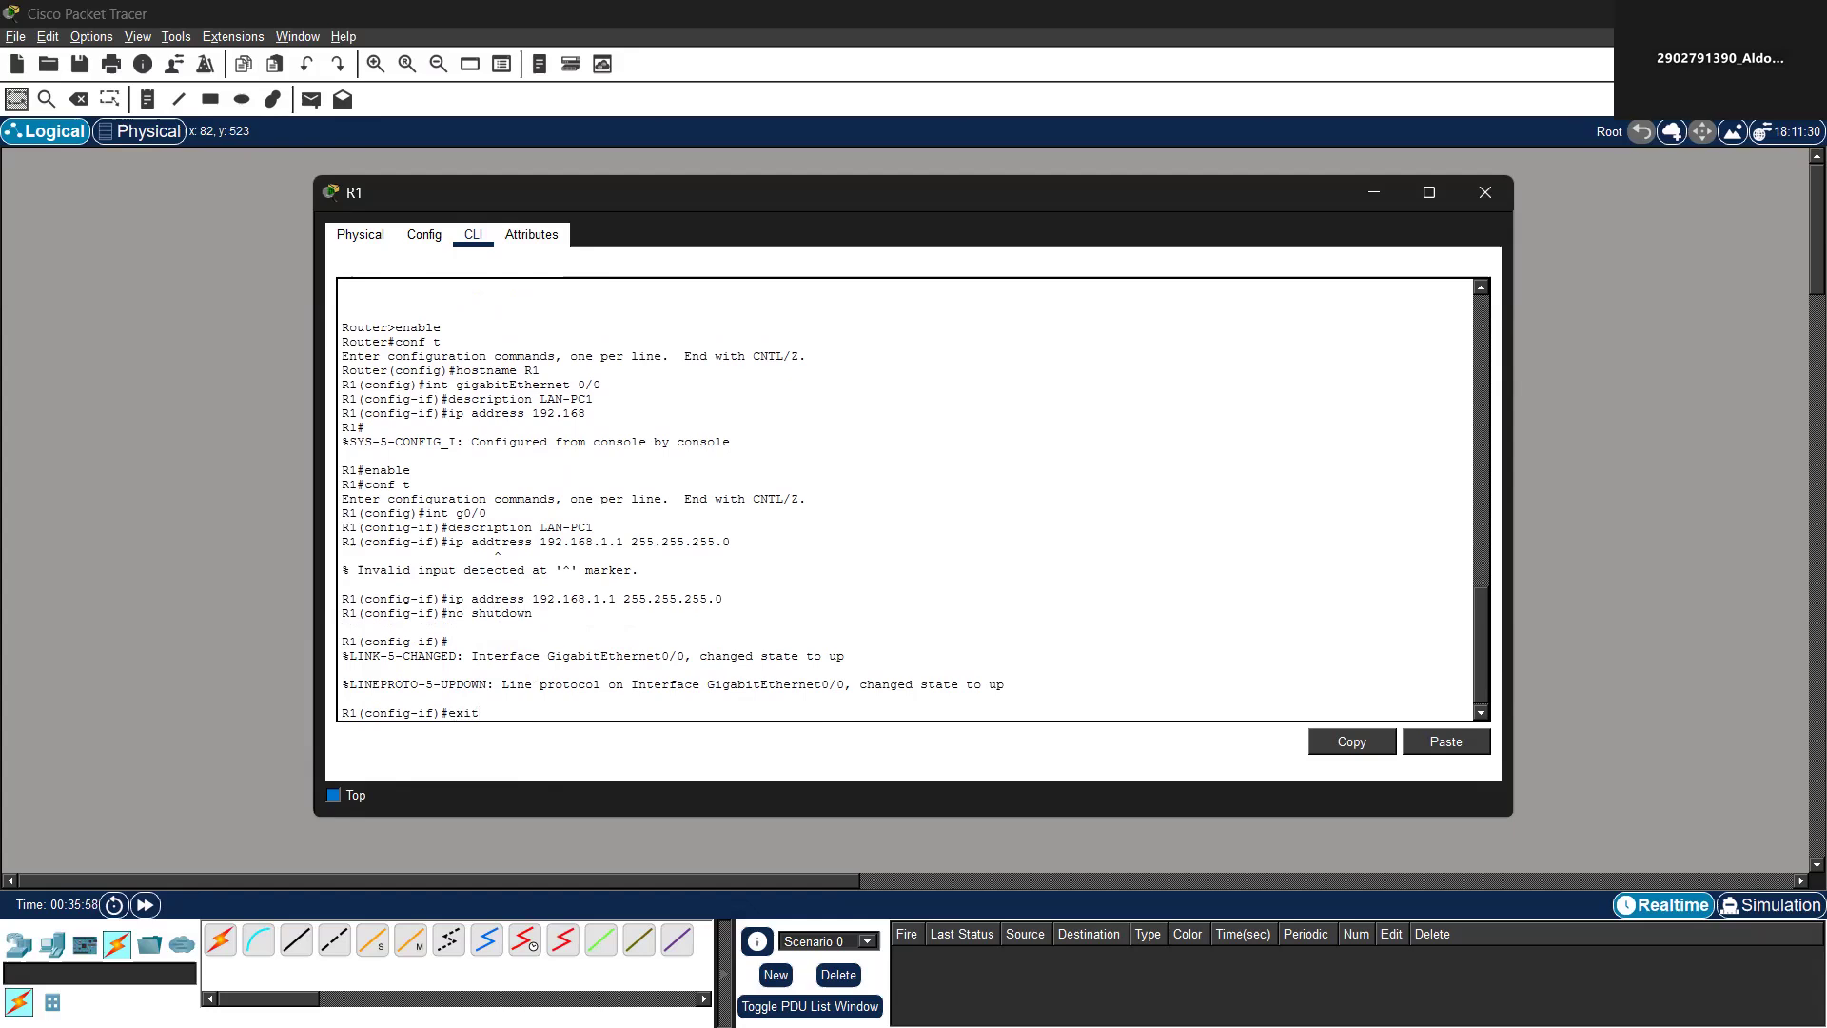
pyautogui.press('Return')
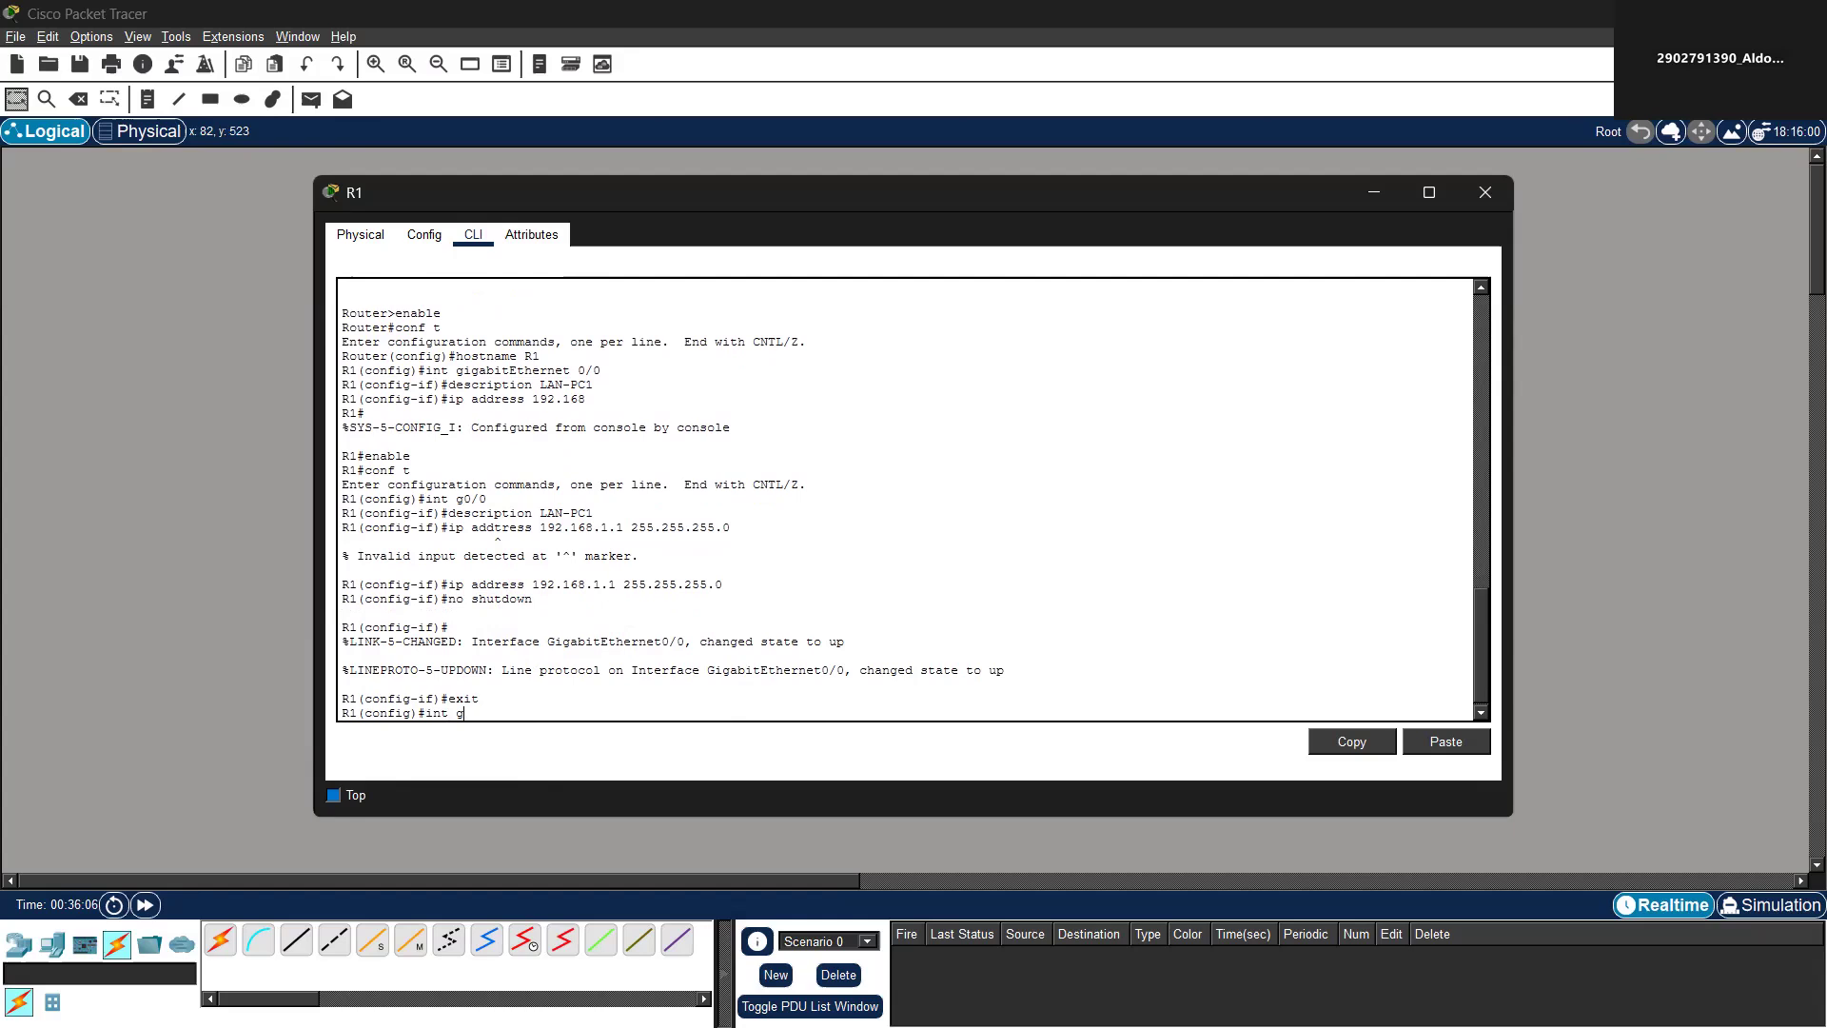
# Enter R1's interface g0/1 and give it the description P2P-TO-R2
pyautogui.write('int g0/1')
pyautogui.press('Return')
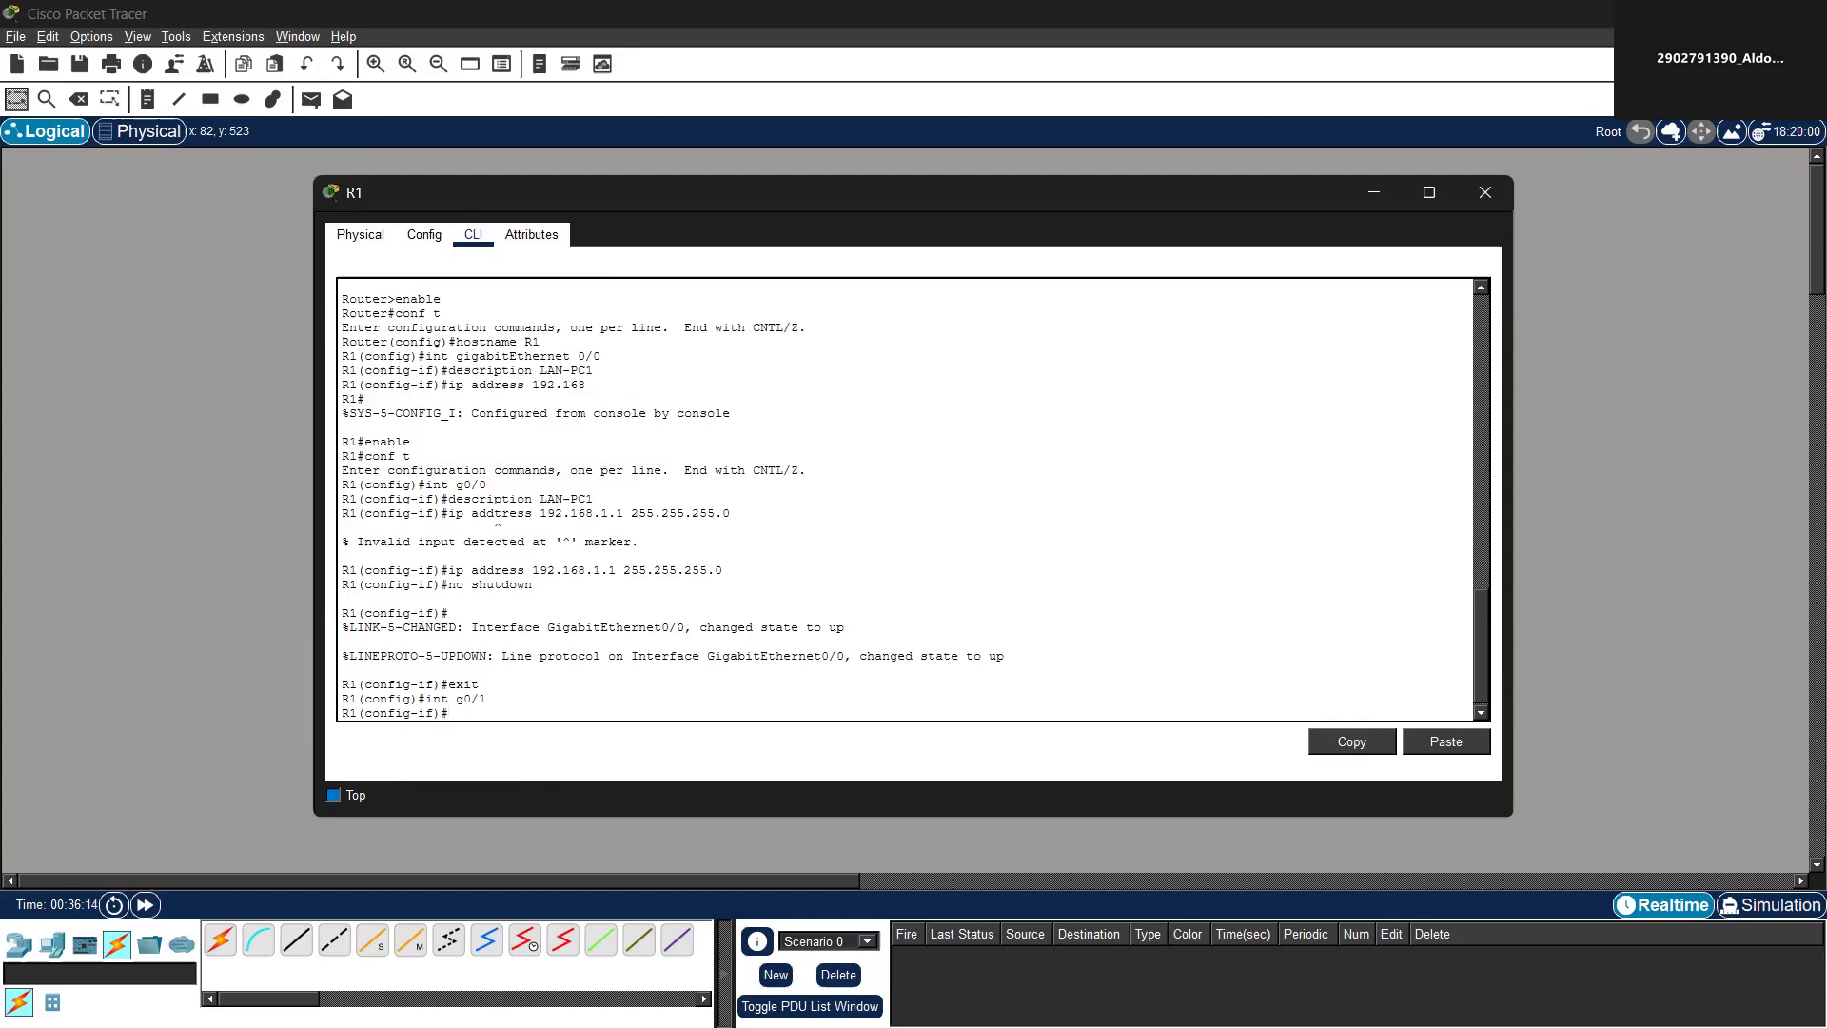
pyautogui.press('Up')
pyautogui.press('Up')
pyautogui.press('Up')
pyautogui.press('Up')
pyautogui.press('Up')
pyautogui.press('Up')
pyautogui.press('BackSpace')
pyautogui.press('BackSpace')
pyautogui.press('BackSpace')
pyautogui.press('BackSpace')
pyautogui.press('BackSpace')
pyautogui.press('BackSpace')
pyautogui.write('2P-TO-R')
pyautogui.press('Return')
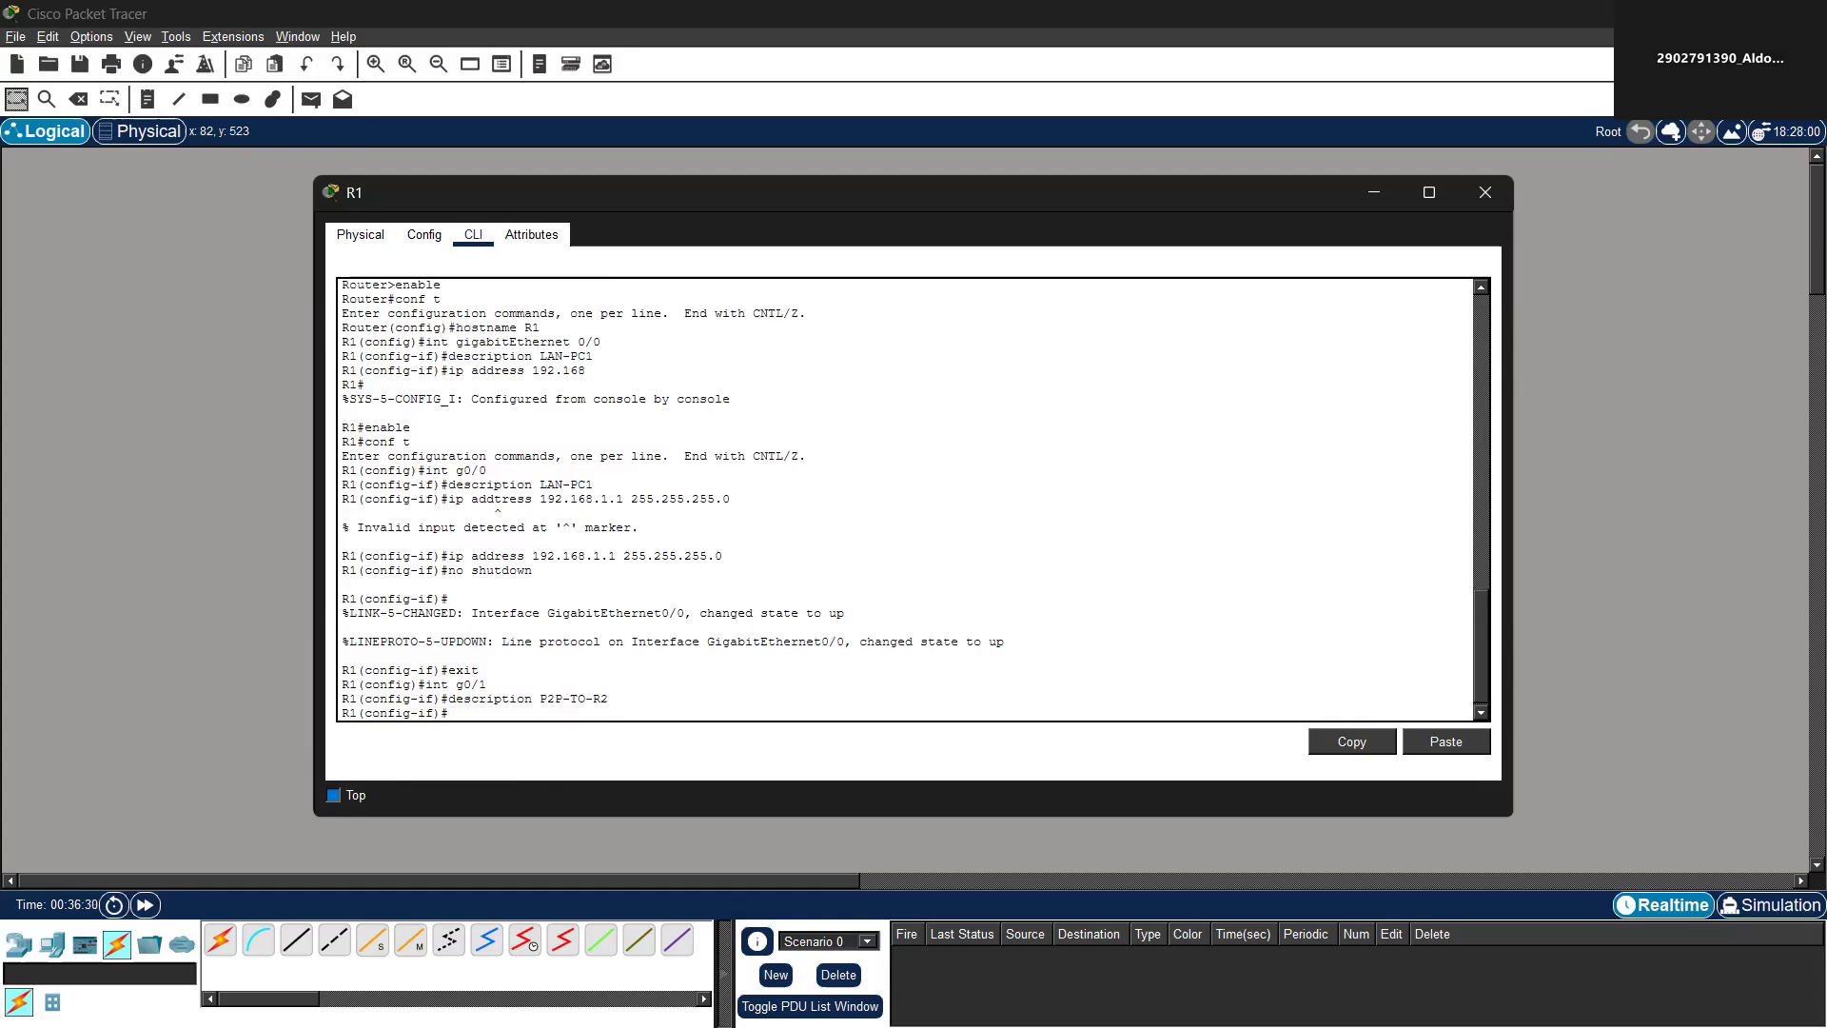
# Assign IP address 172.16.0.1 with mask 255.255.255.252 to R1's g0/1 interface
pyautogui.press('Up')
pyautogui.press('Up')
pyautogui.press('Up')
pyautogui.press('Up')
pyautogui.press('Up')
pyautogui.press('BackSpace')
pyautogui.write('0')
pyautogui.press('Left')
pyautogui.press('Left')
pyautogui.press('BackSpace')
pyautogui.press('Left')
pyautogui.press('Left')
pyautogui.press('Left')
pyautogui.press('BackSpace')
pyautogui.press('BackSpace')
pyautogui.write('72')
pyautogui.press('BackSpace')
pyautogui.write('2')
pyautogui.press('Return')
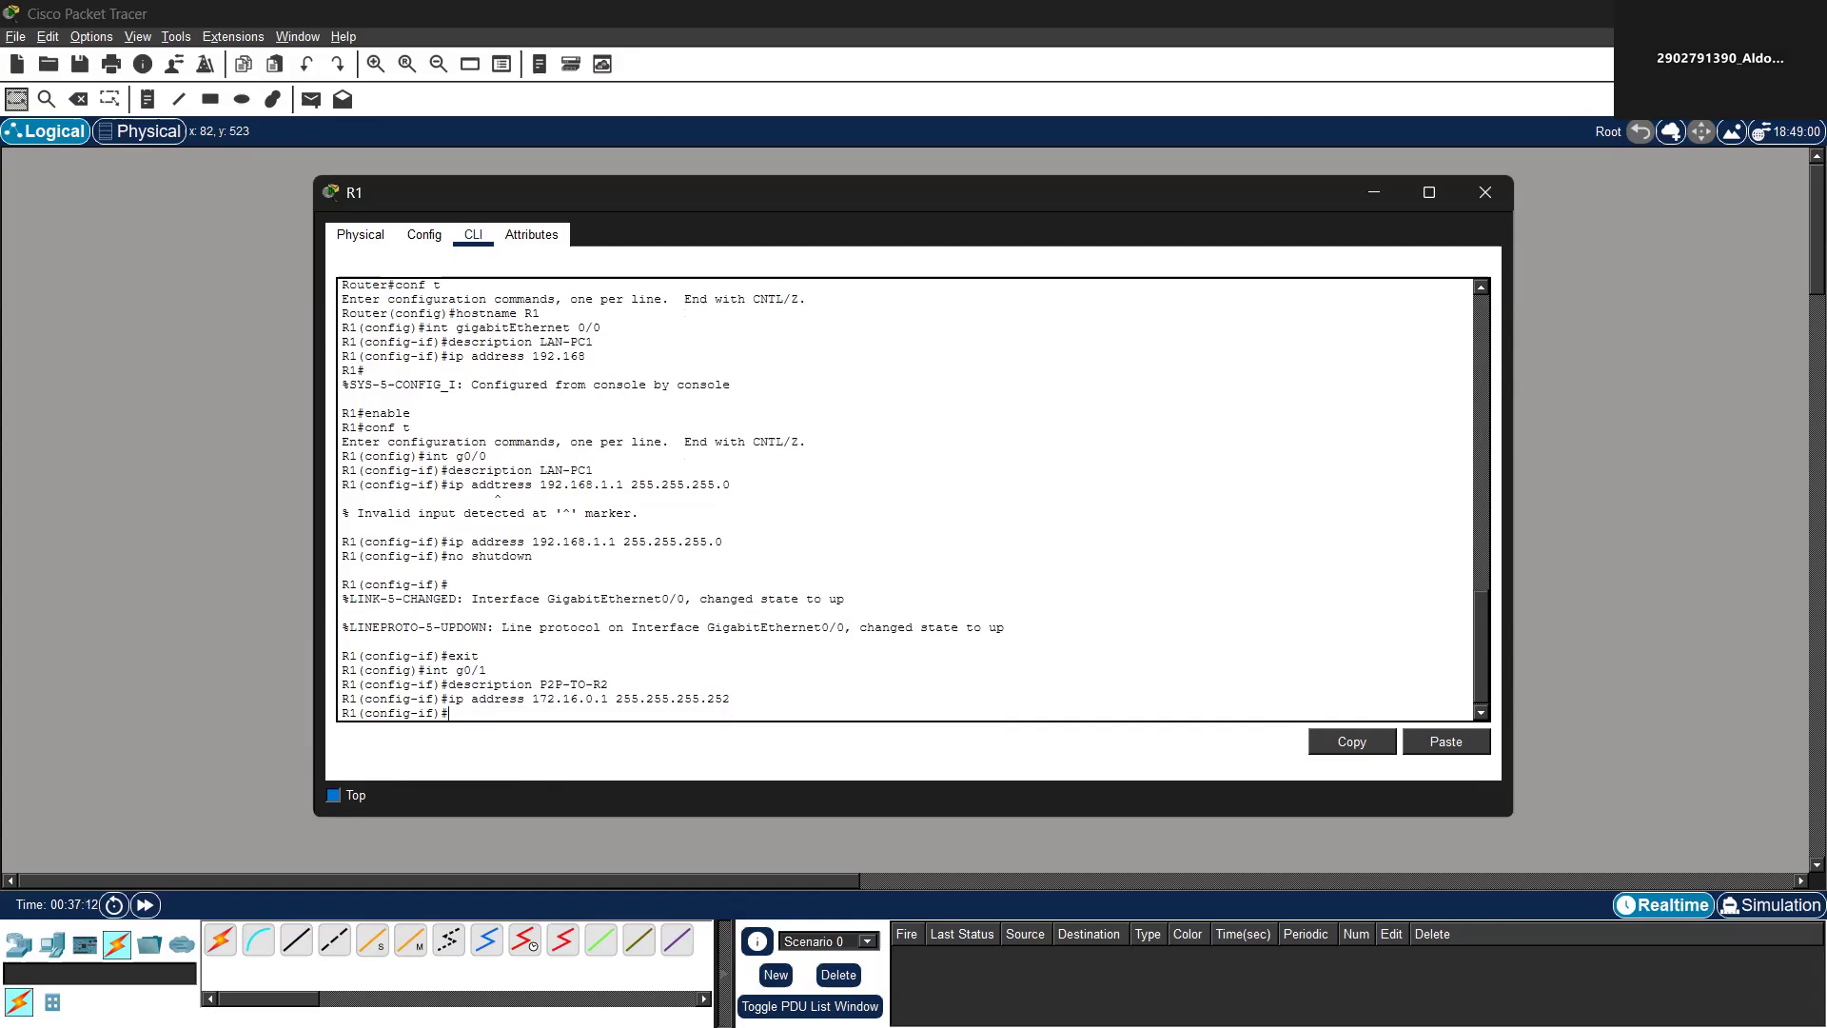
# Enable R1's g0/1 interface with no shutdown and exit interface configuration
pyautogui.write('NOSH')
pyautogui.press('BackSpace')
pyautogui.press('BackSpace')
pyautogui.write('no shutdown')
pyautogui.press('Return')
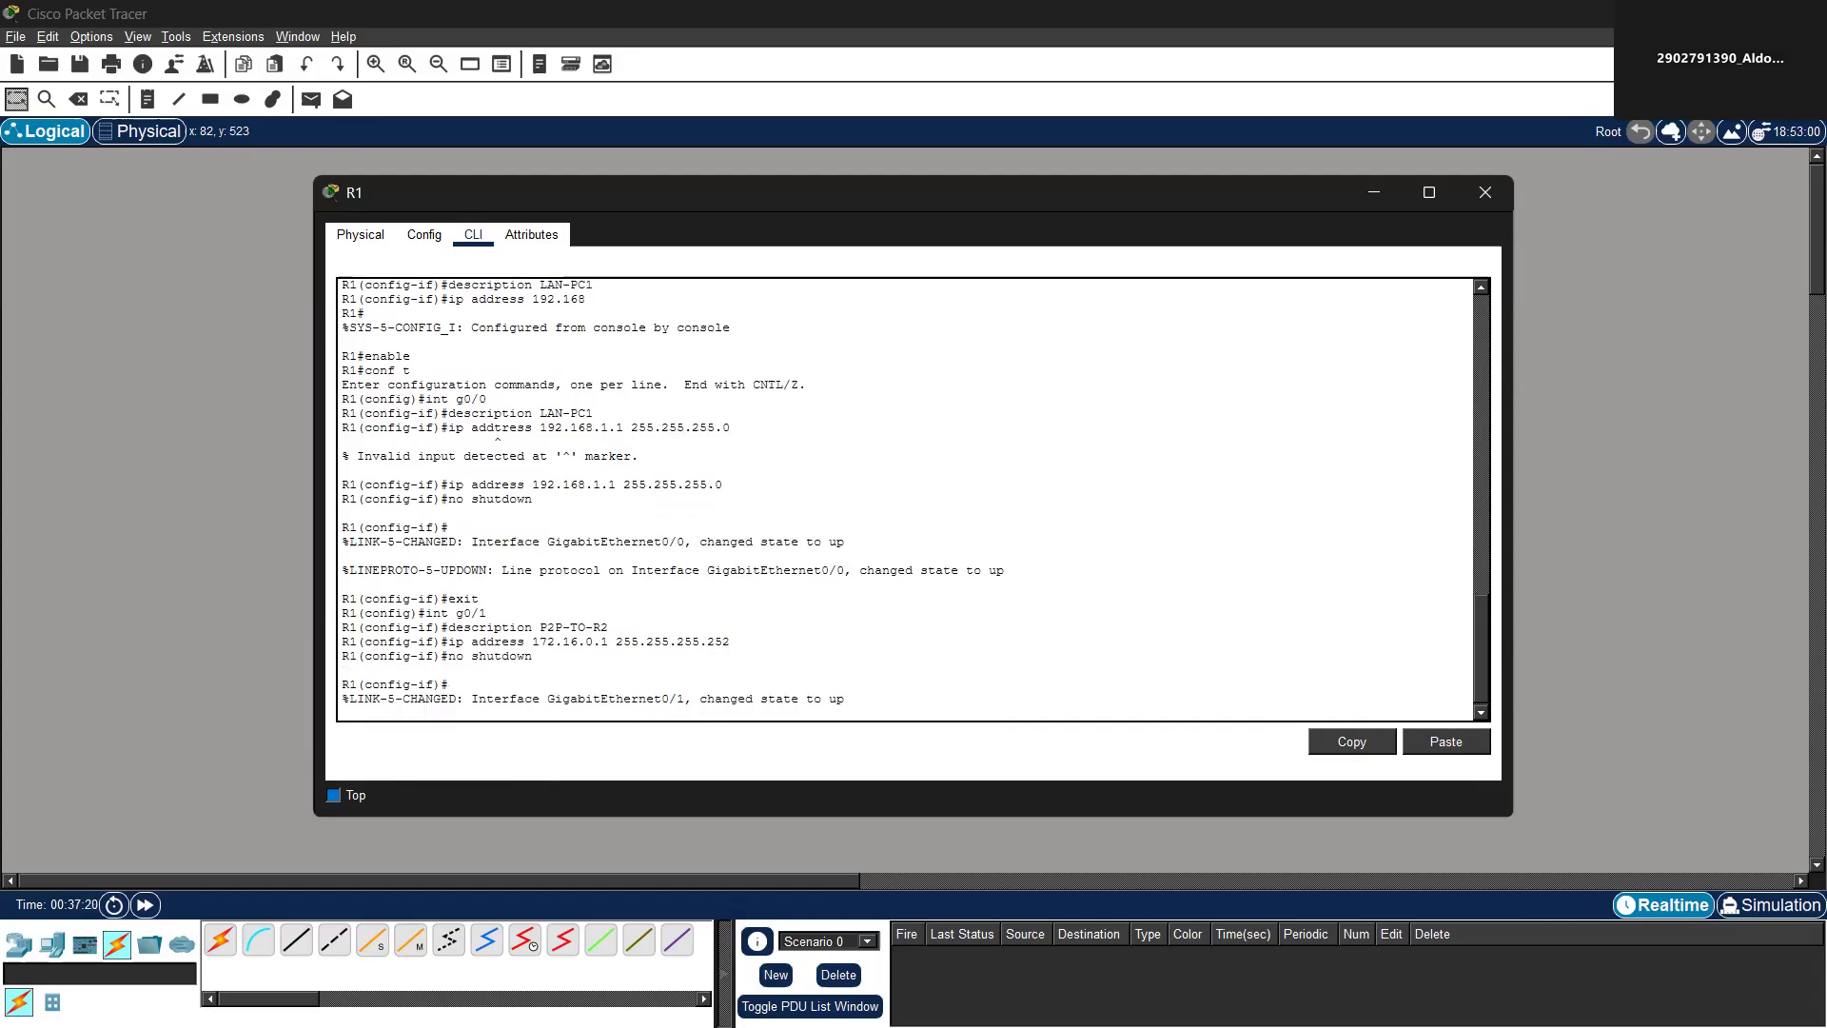
pyautogui.press('Return')
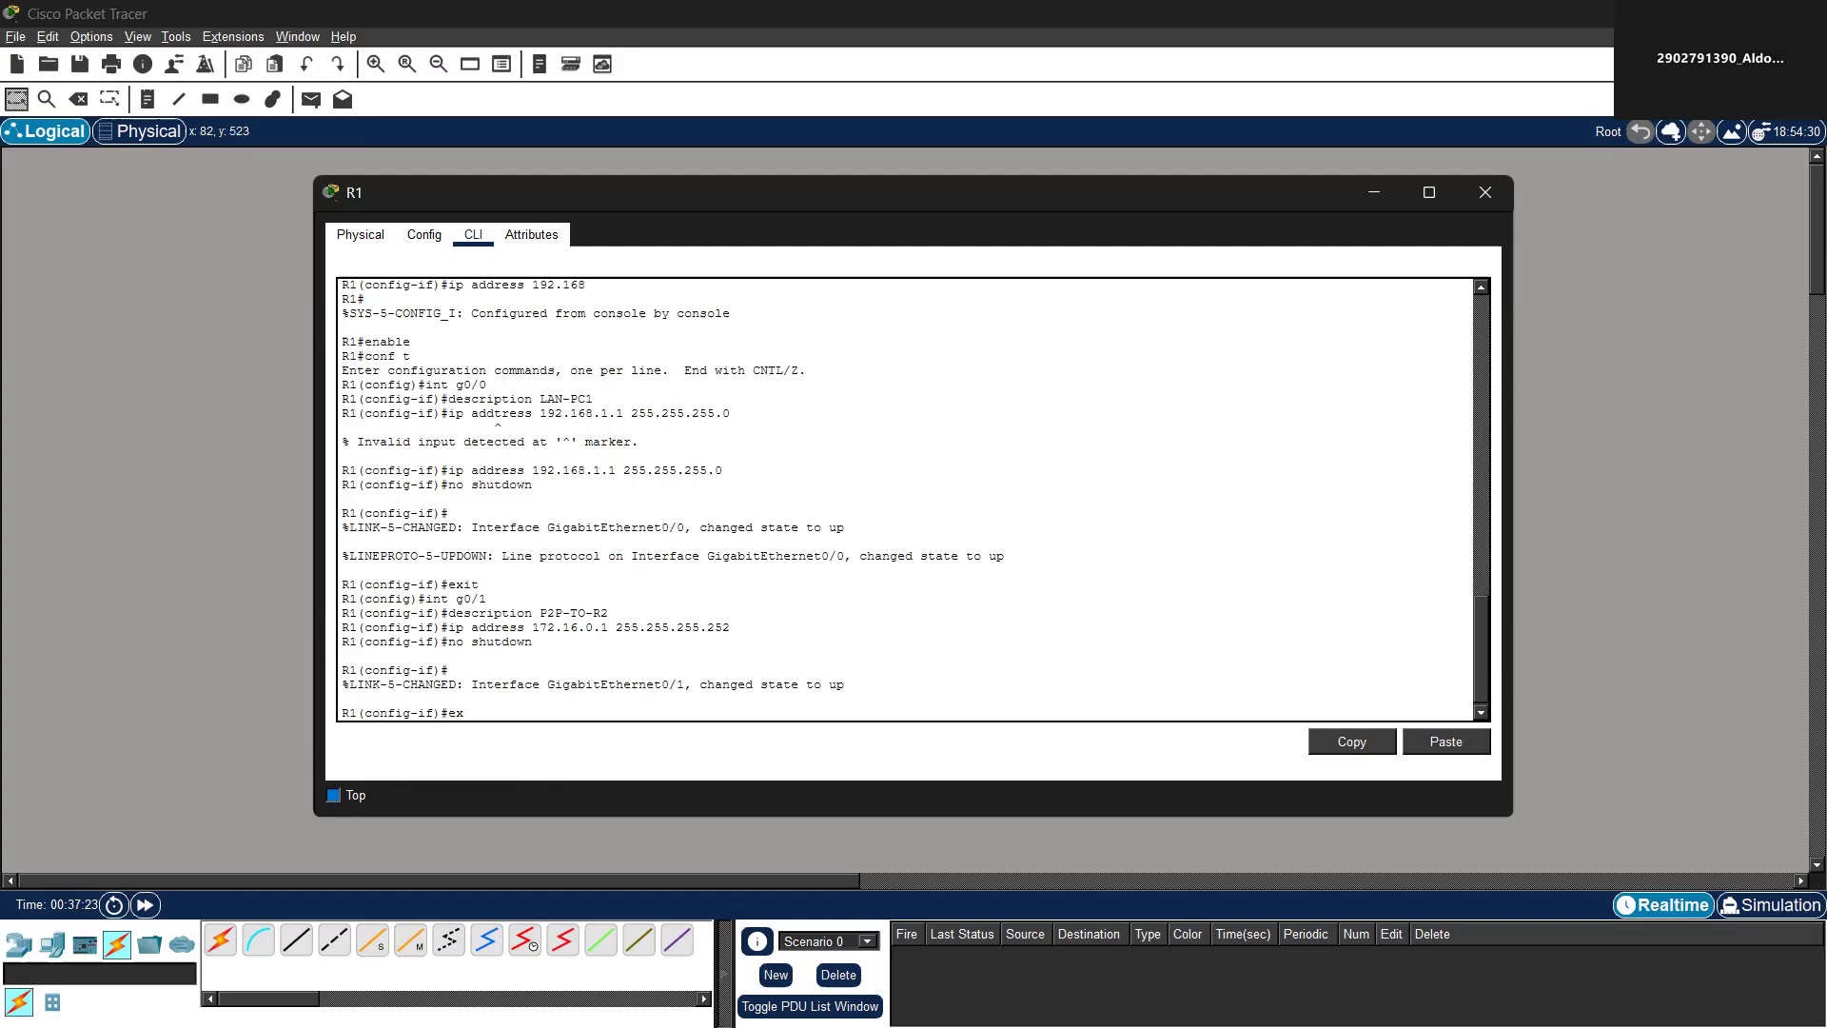
pyautogui.press('Return')
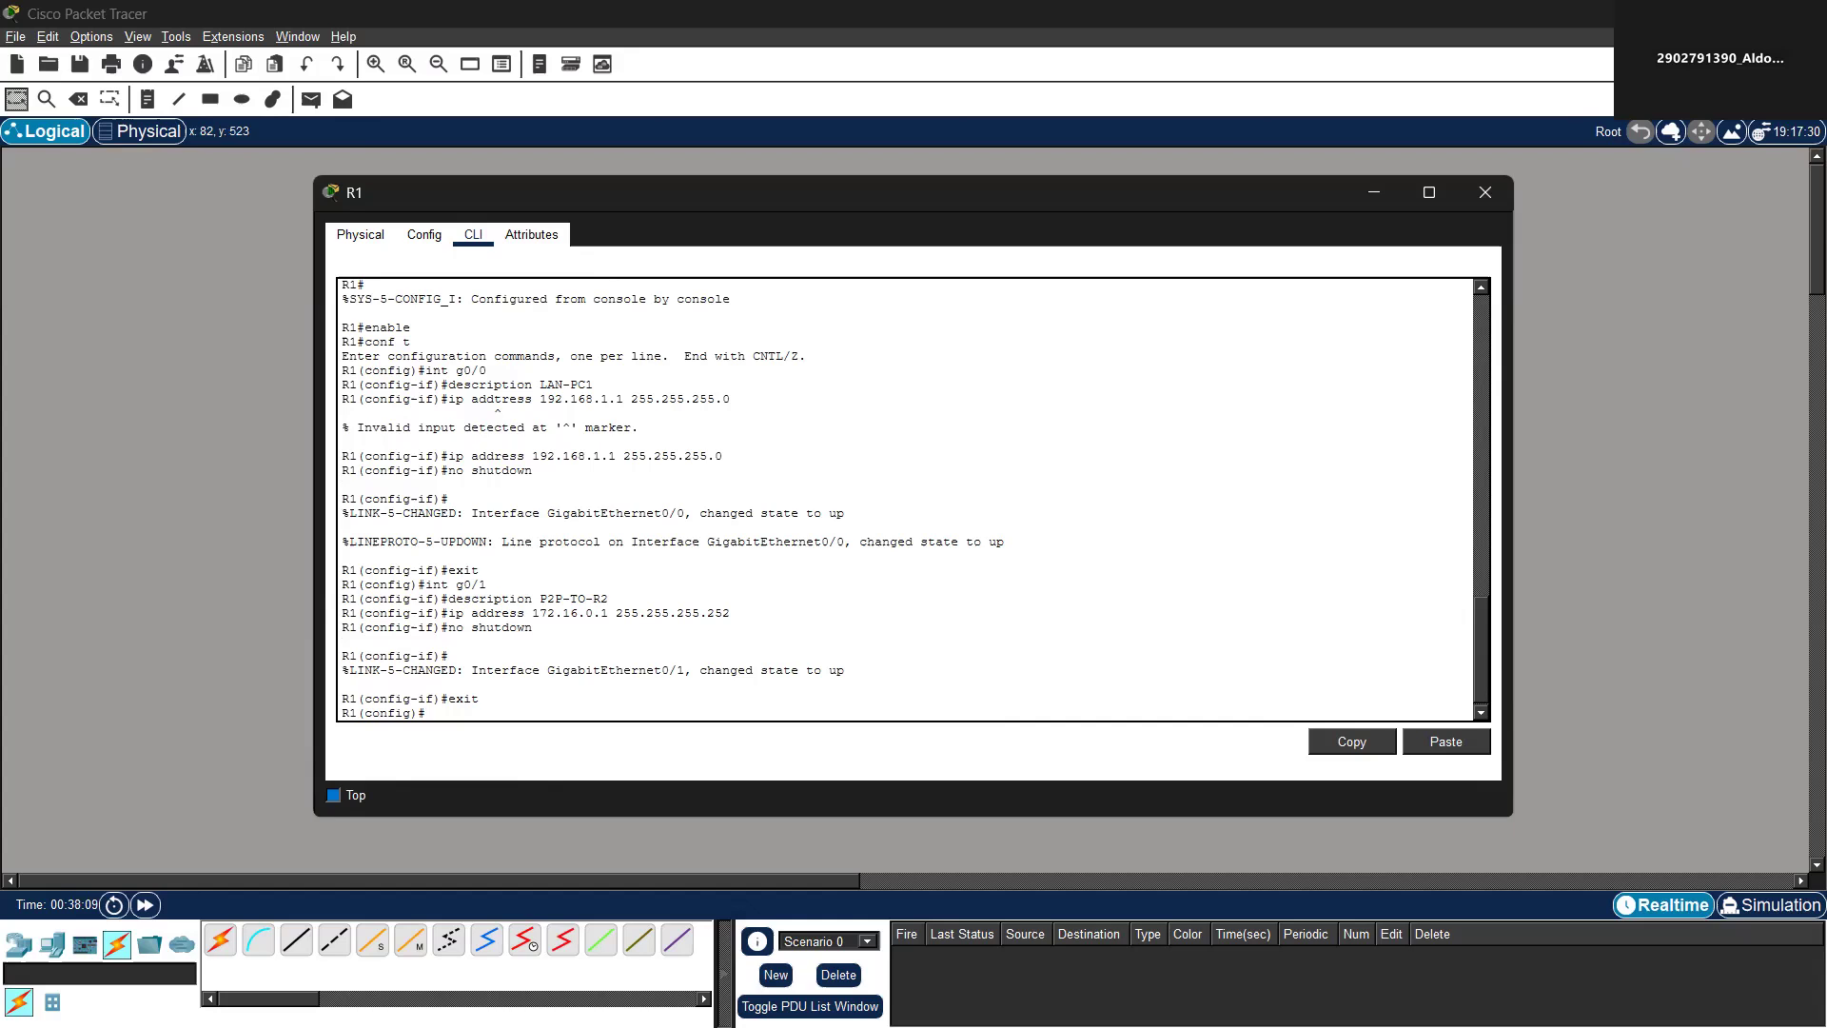
# Start OSPF process 200 on R1 and set its router ID to 1.1.1.1
pyautogui.click(495, 628)
pyautogui.write('roy')
pyautogui.write('t')
pyautogui.press('BackSpace')
pyautogui.write('uter ospf 200')
pyautogui.press('Return')
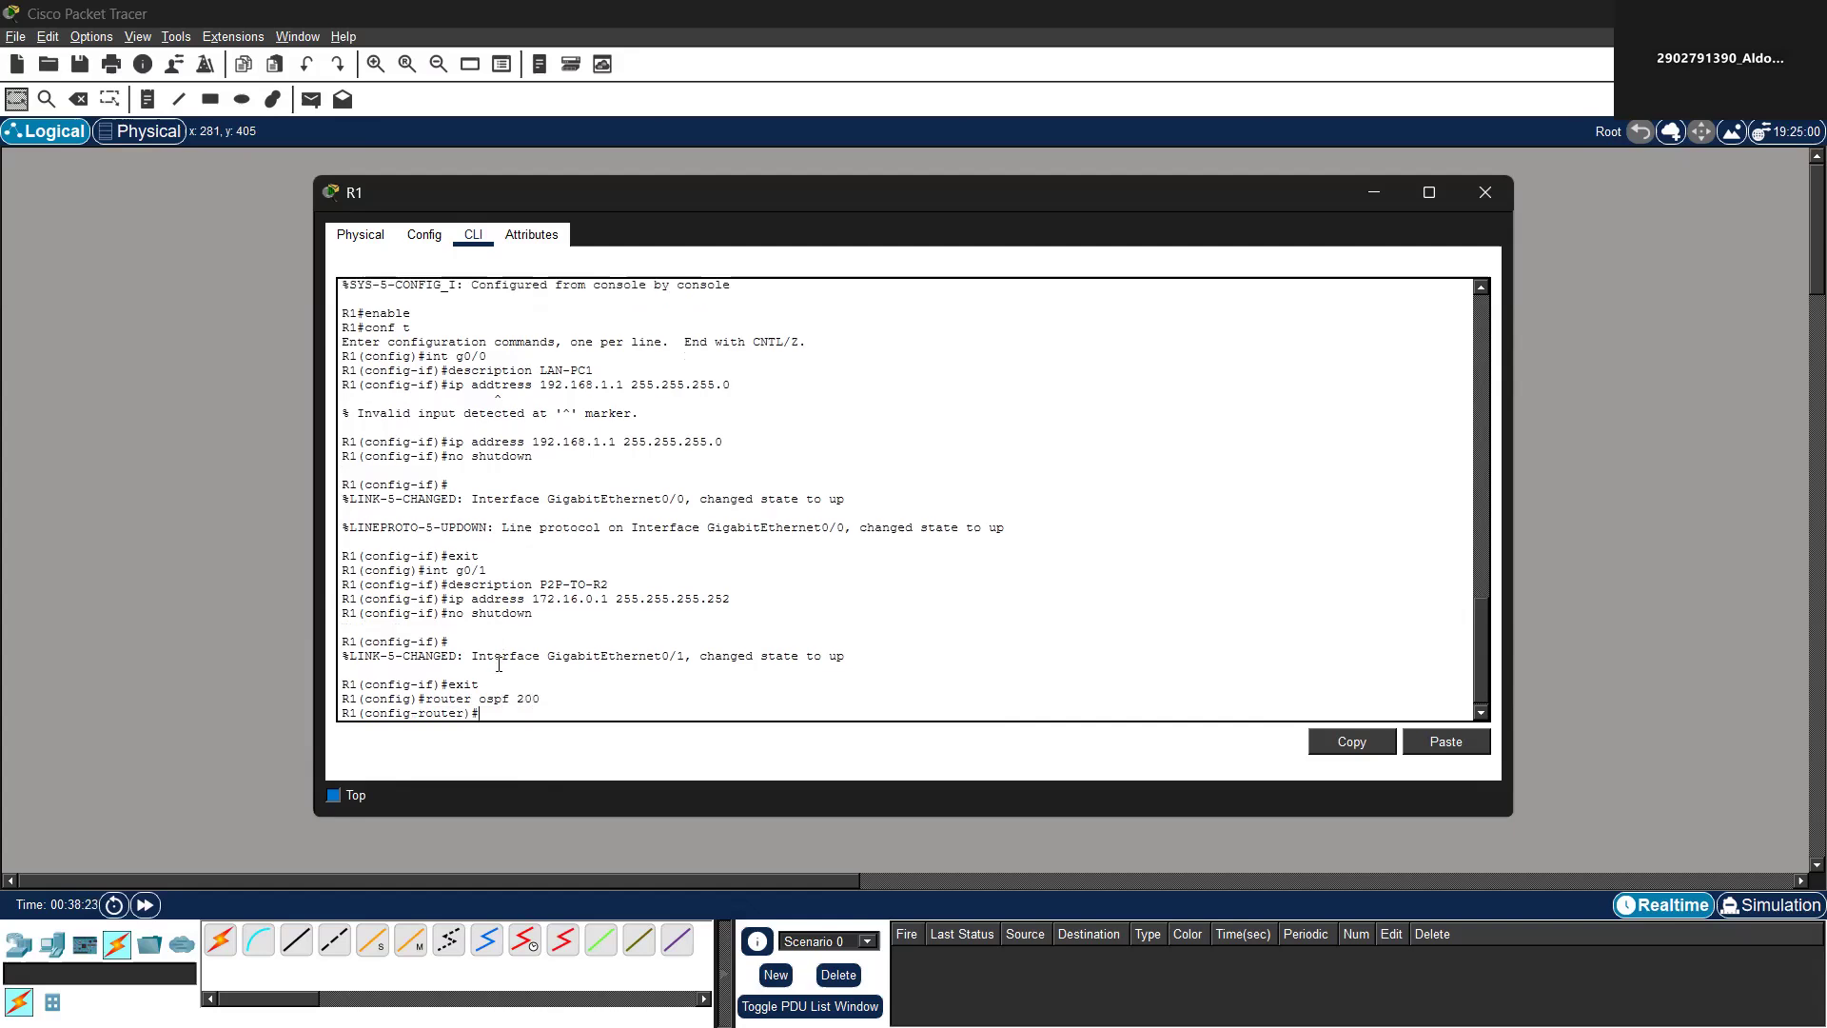
pyautogui.write('router-id 1.1.1.1')
pyautogui.press('Return')
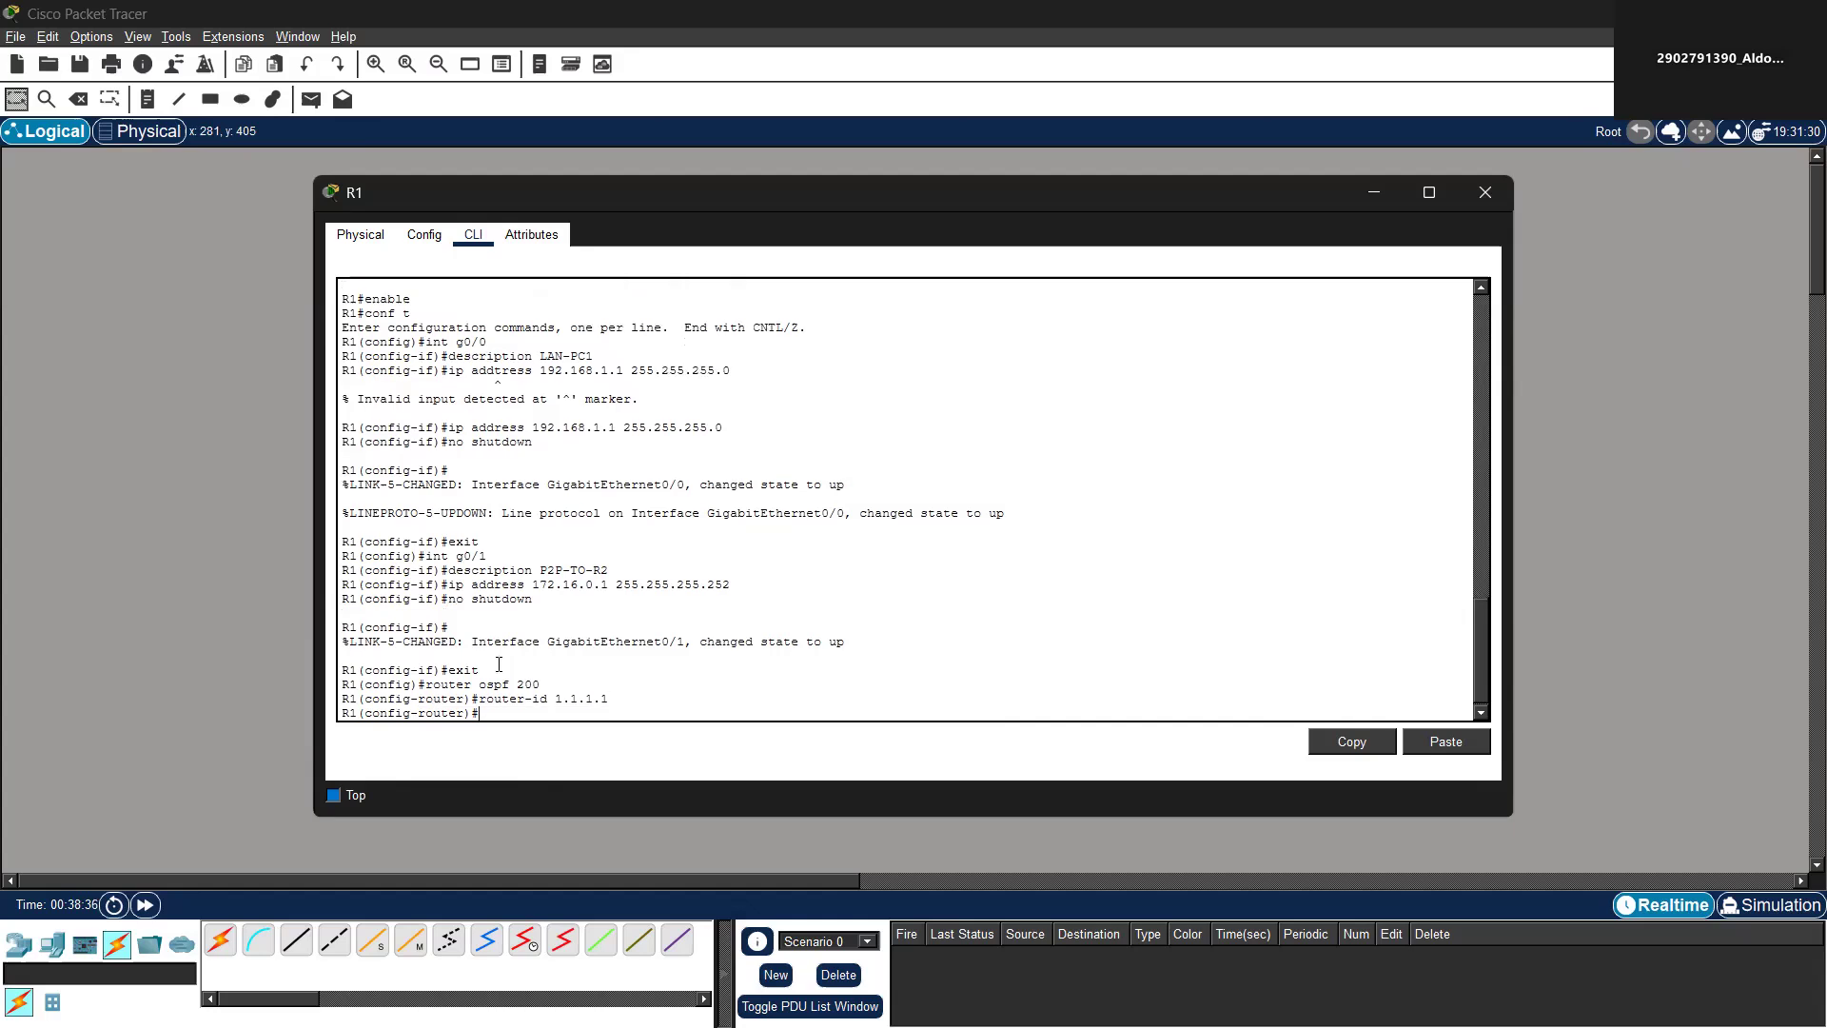
# Advertise network 172.16.0.0 with wildcard 0.0.0.3 in OSPF area 0 on R1
pyautogui.write('netwo')
pyautogui.write('rk 172.16.0.0')
pyautogui.write('0.0')
pyautogui.write('.0.3 area 0')
pyautogui.press('Return')
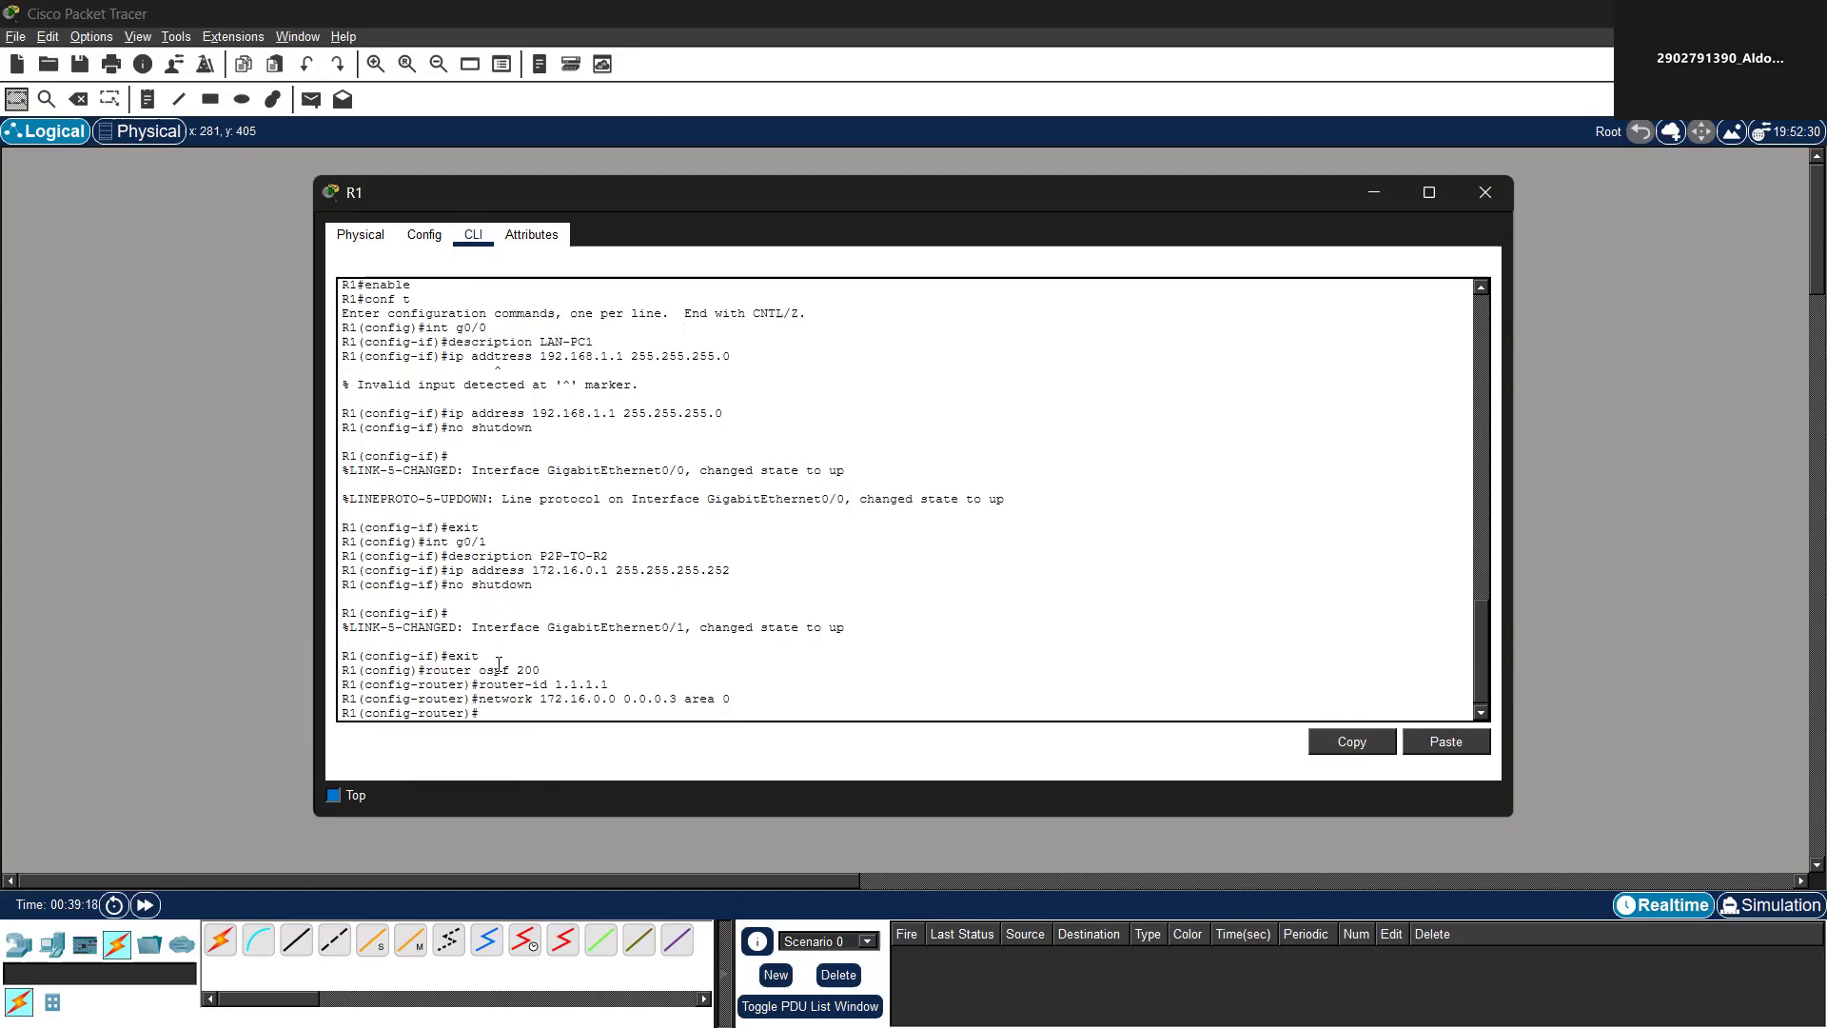
# Advertise R1's LAN network 192.168.1.0 with wildcard 0.0.0.255 in OSPF area 0
pyautogui.press('Up')
pyautogui.press('BackSpace')
pyautogui.press('BackSpace')
pyautogui.write('92.168')
pyautogui.press('Right')
pyautogui.press('Delete')
pyautogui.write('1')
pyautogui.press('Delete')
pyautogui.write('255')
pyautogui.press('Return')
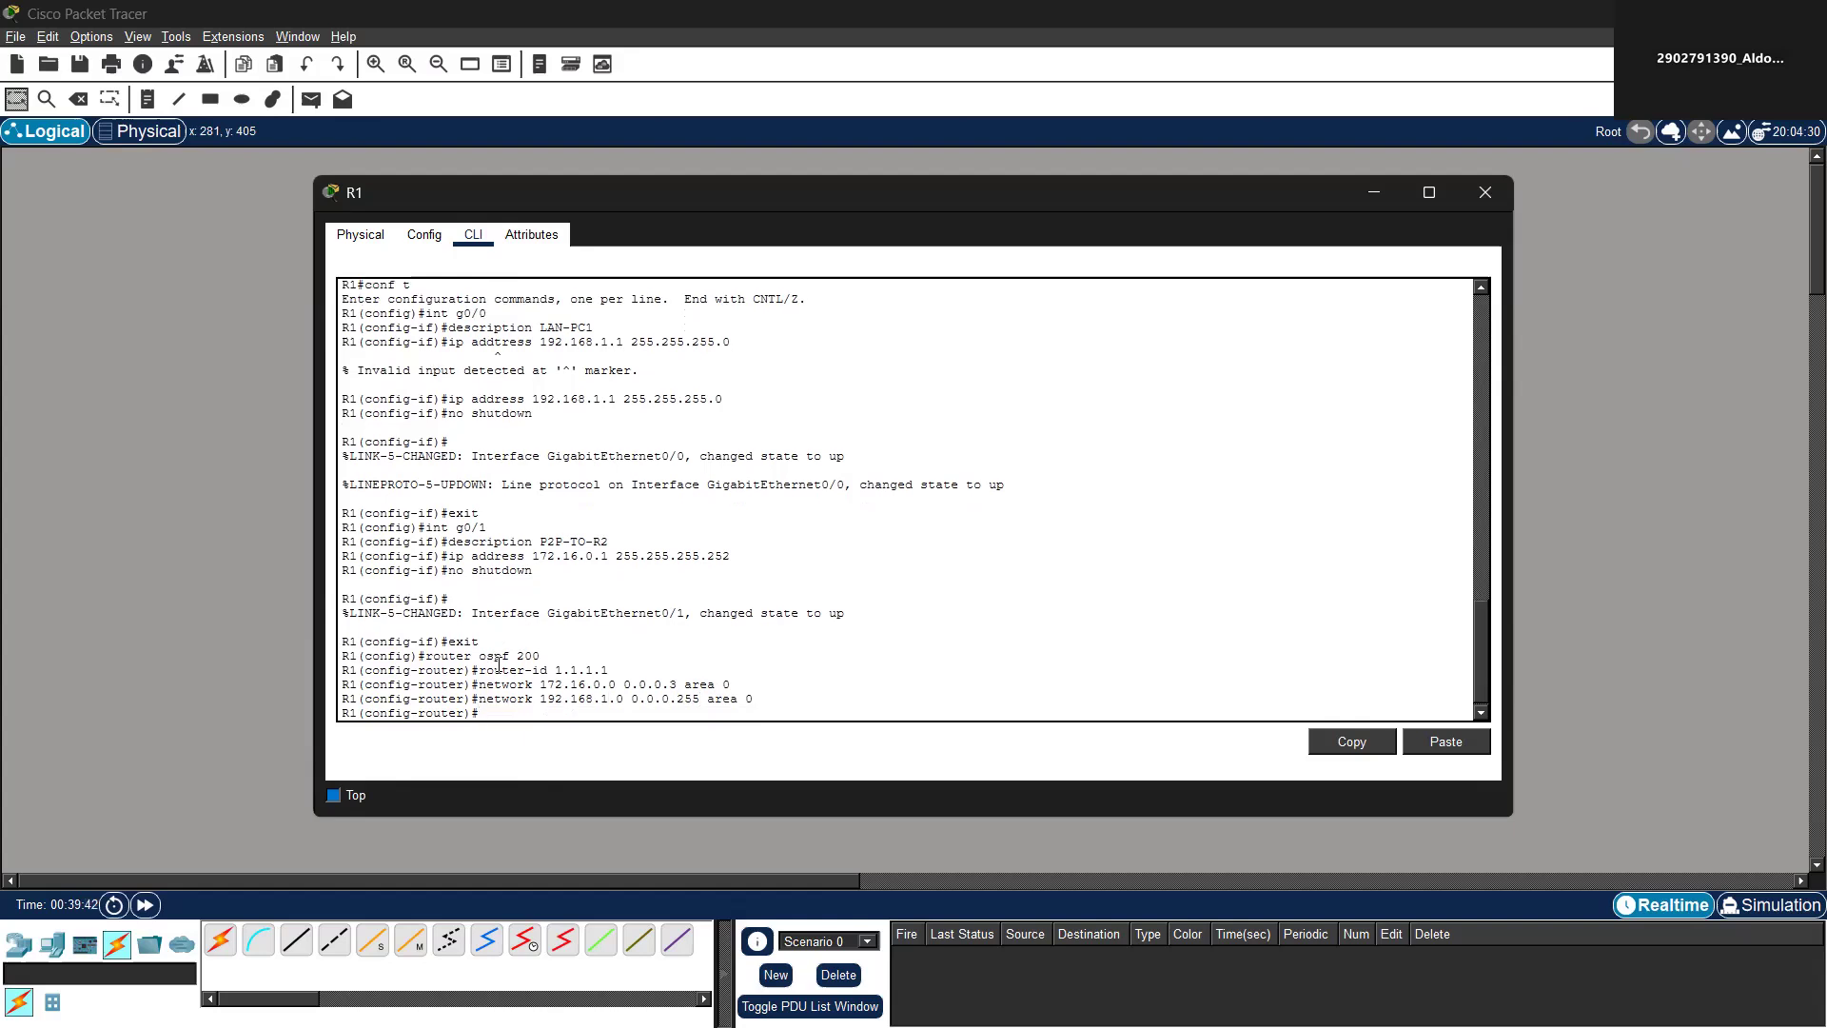
# End R1's configuration session and save the configuration with write memory
pyautogui.write('end')
pyautogui.press('Return')
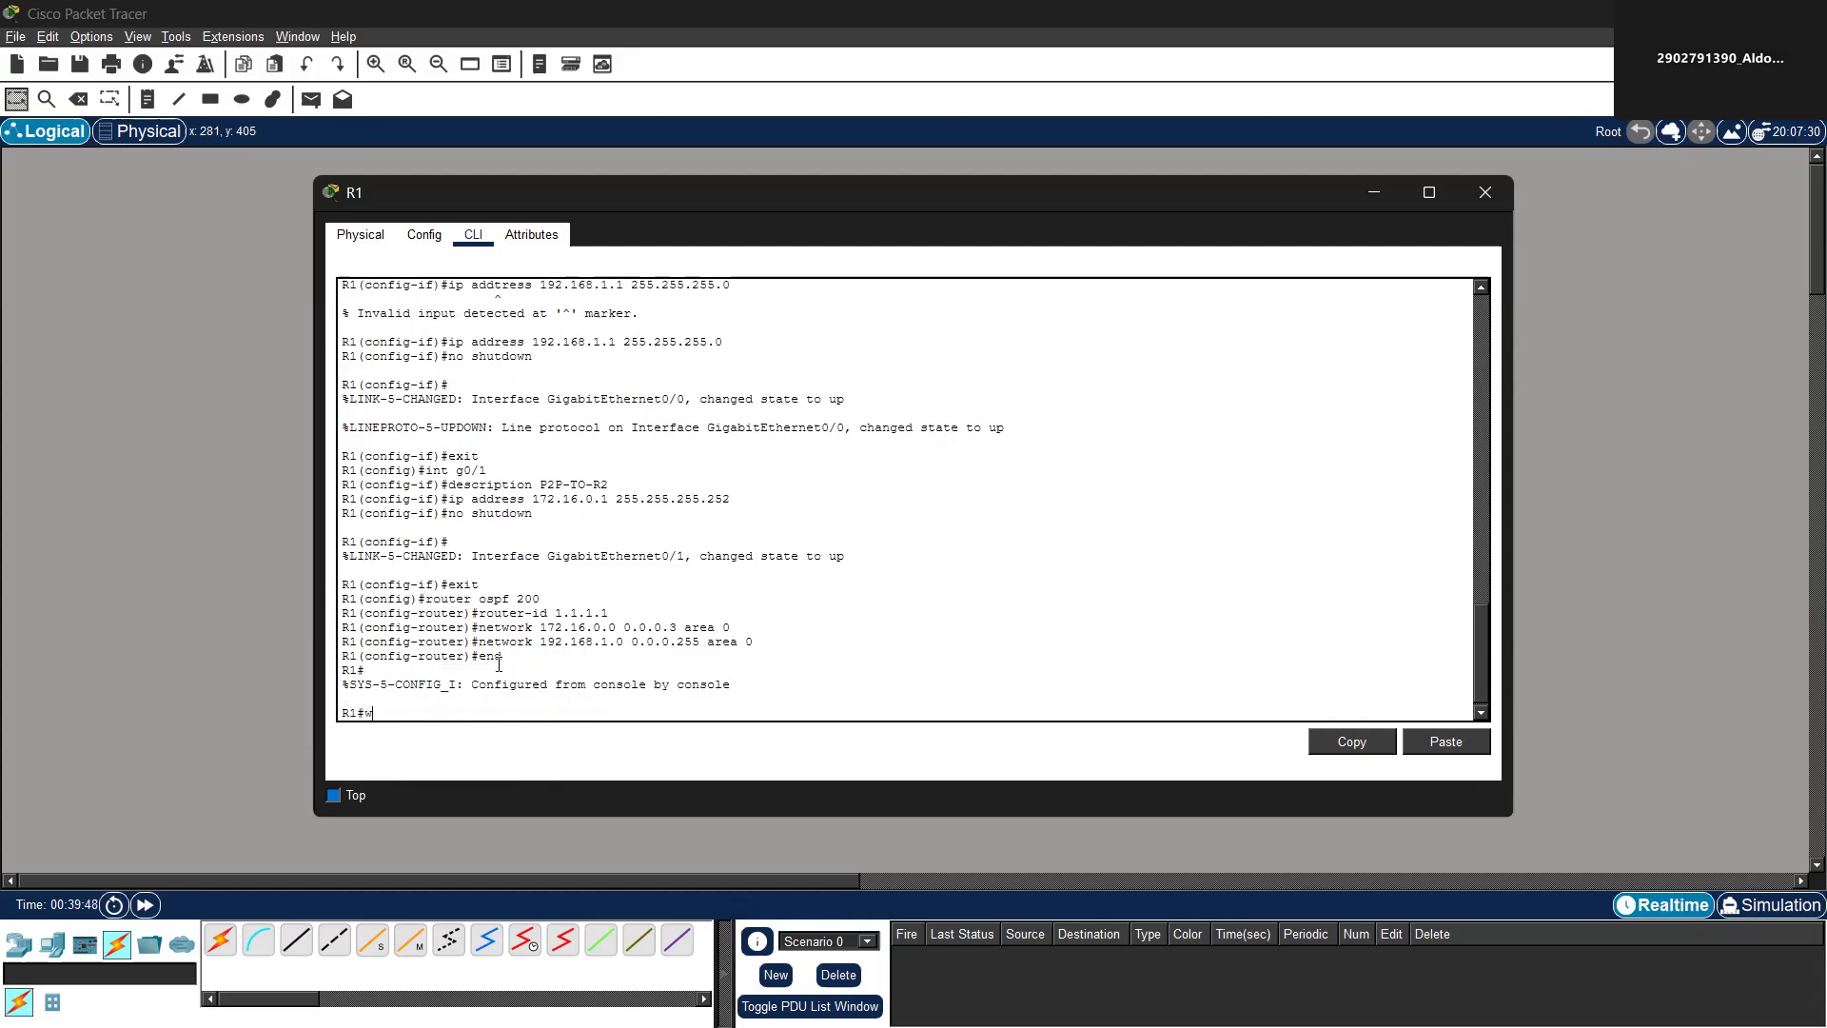
pyautogui.write('write memory')
pyautogui.press('Return')
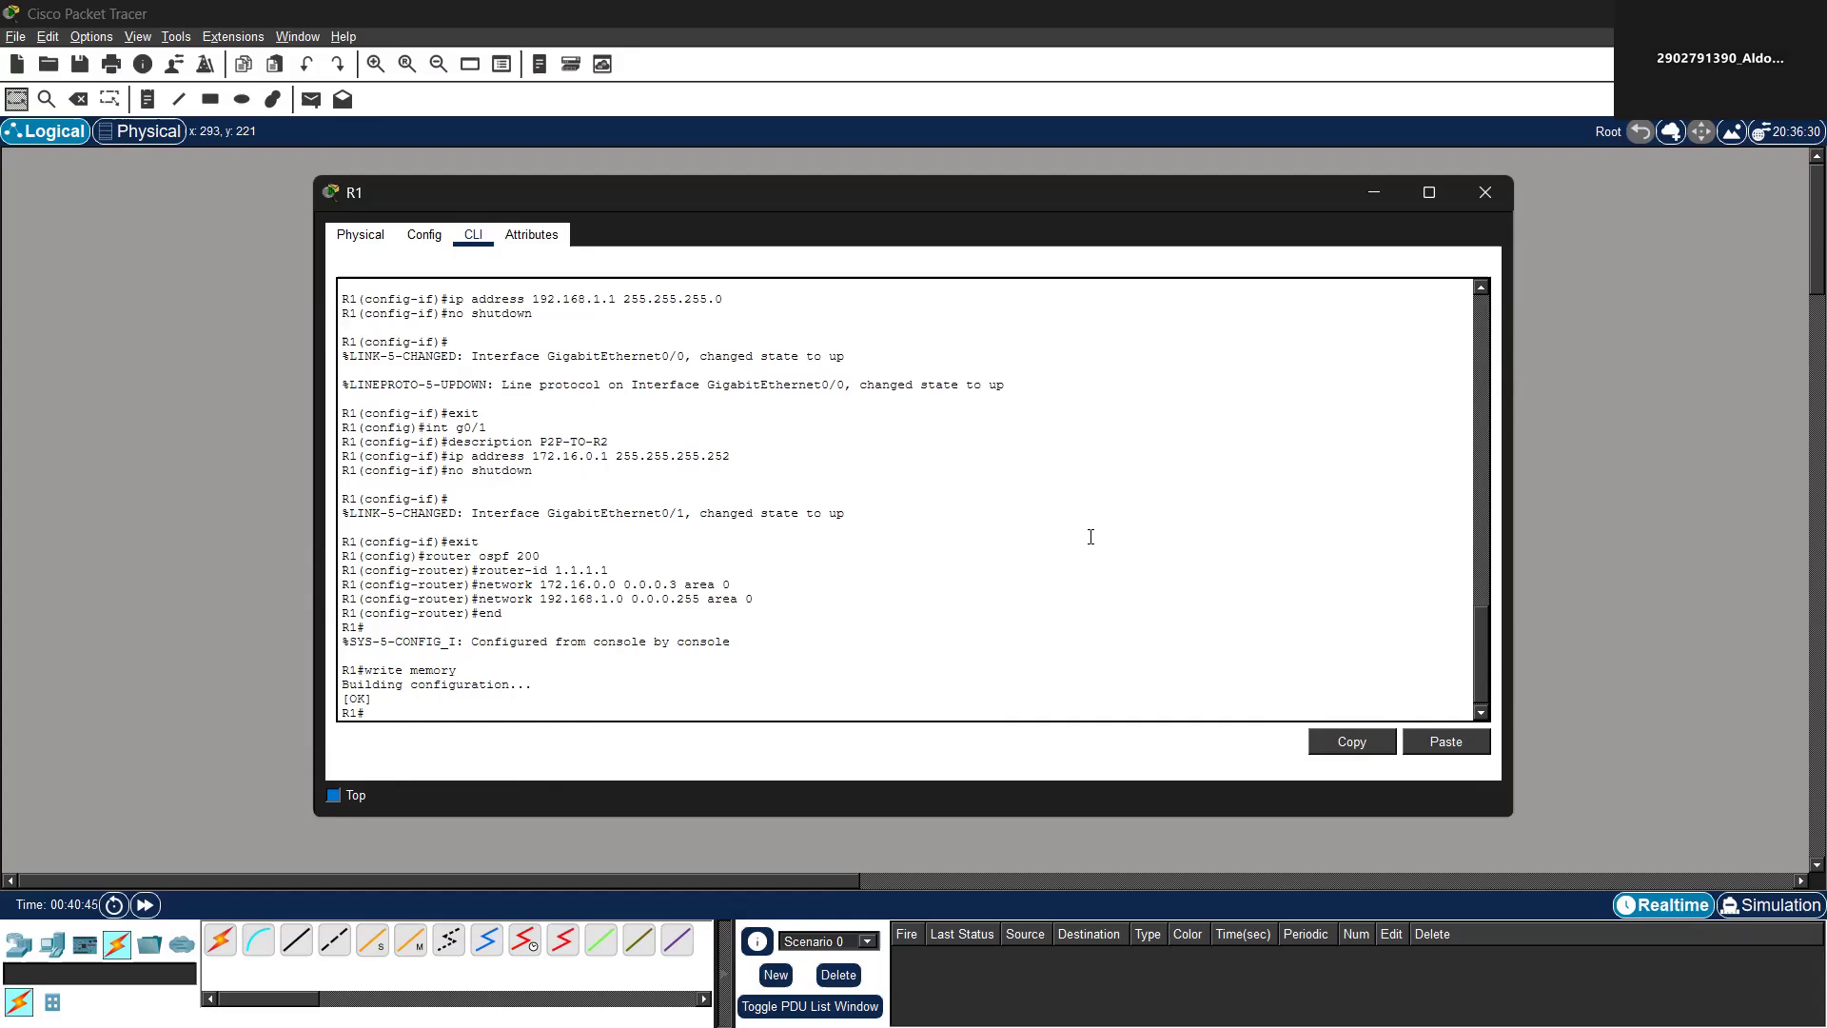
# Open router R2's device window and switch back to R1's command line to review its configuration
pyautogui.click(1697, 540)
pyautogui.click(589, 367)
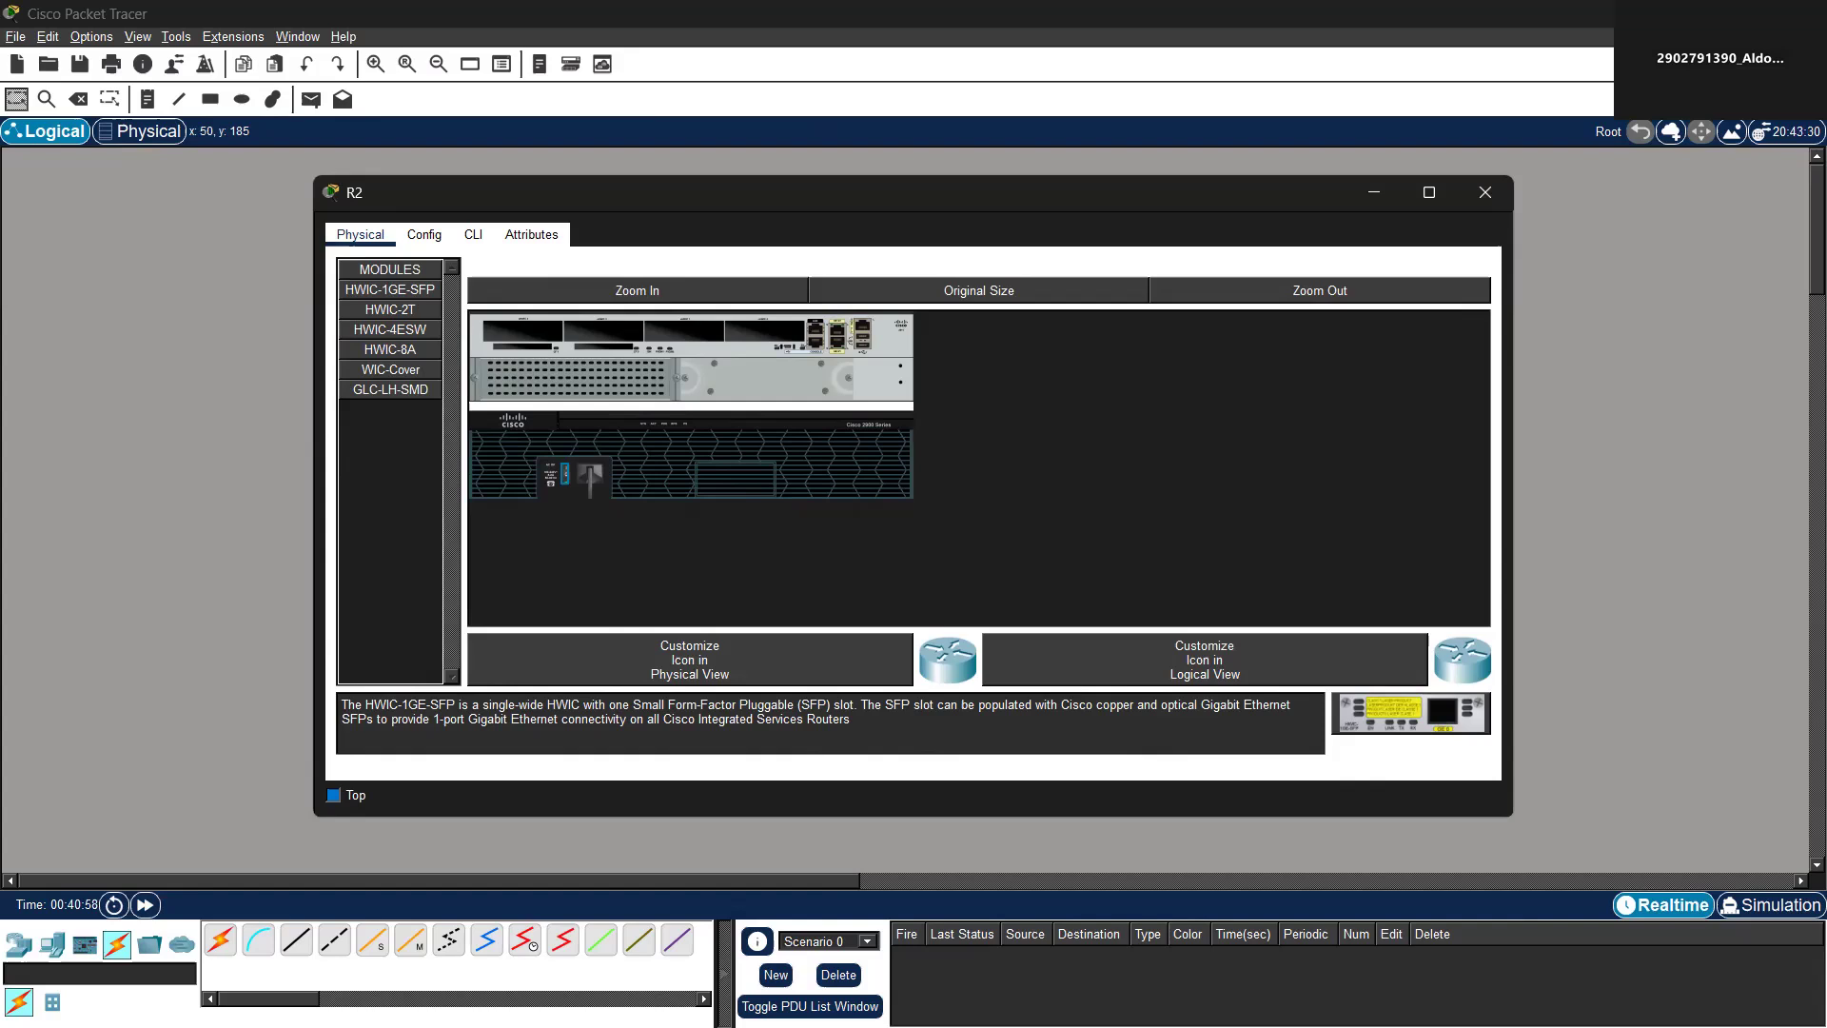
pyautogui.click(1554, 638)
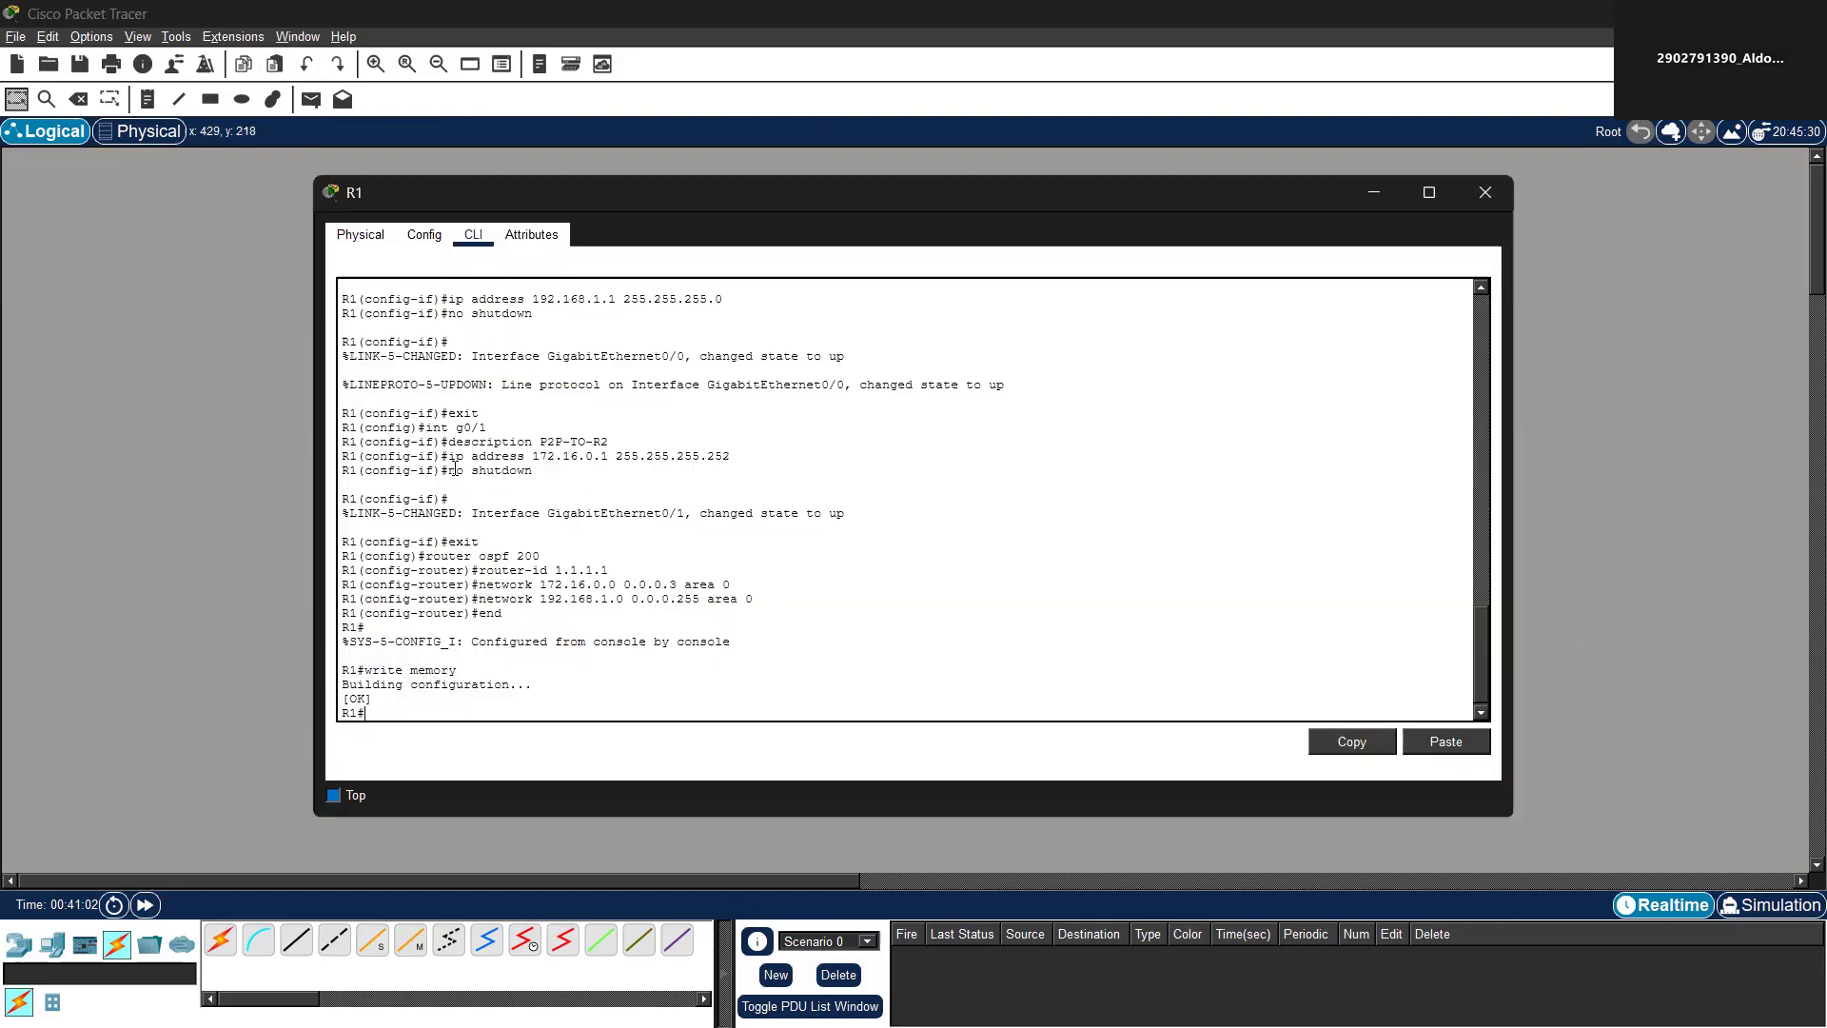
# Review R1's earlier configuration, open router R2's command line and decline its initial configuration dialog
pyautogui.scroll(2, 645, 577)
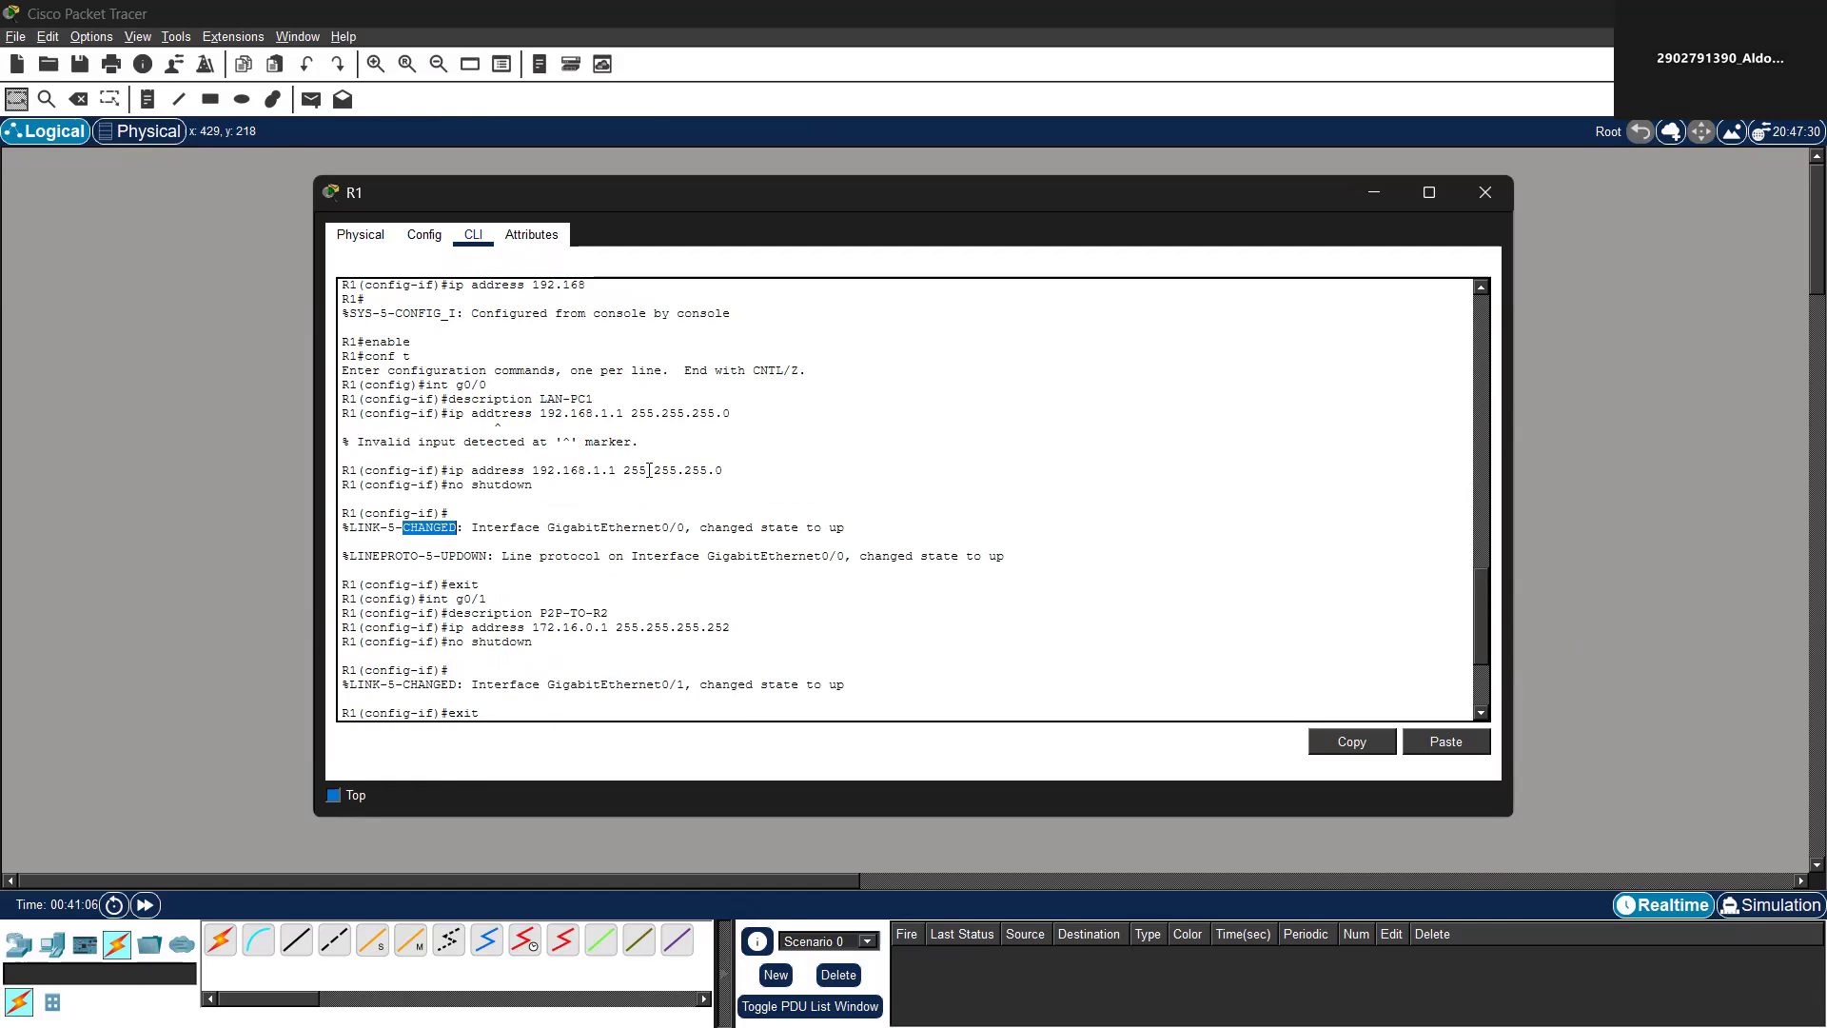
pyautogui.click(1686, 555)
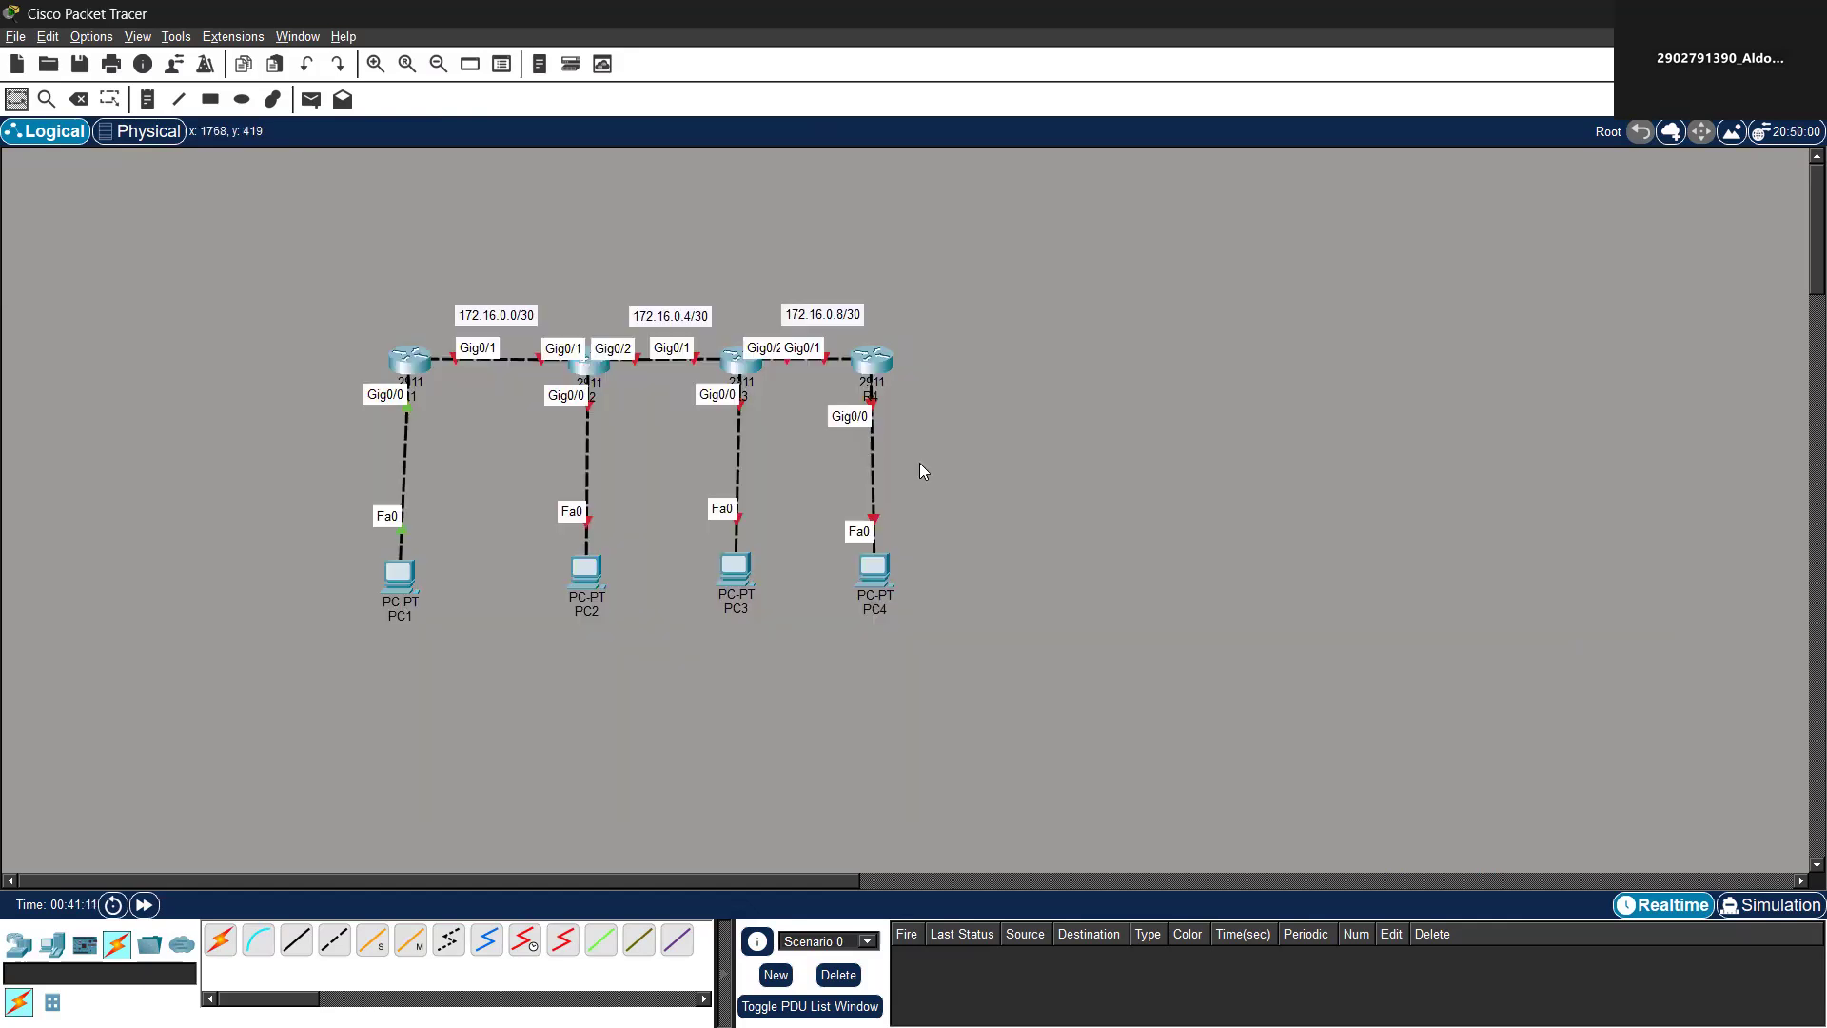
pyautogui.click(590, 379)
pyautogui.click(473, 235)
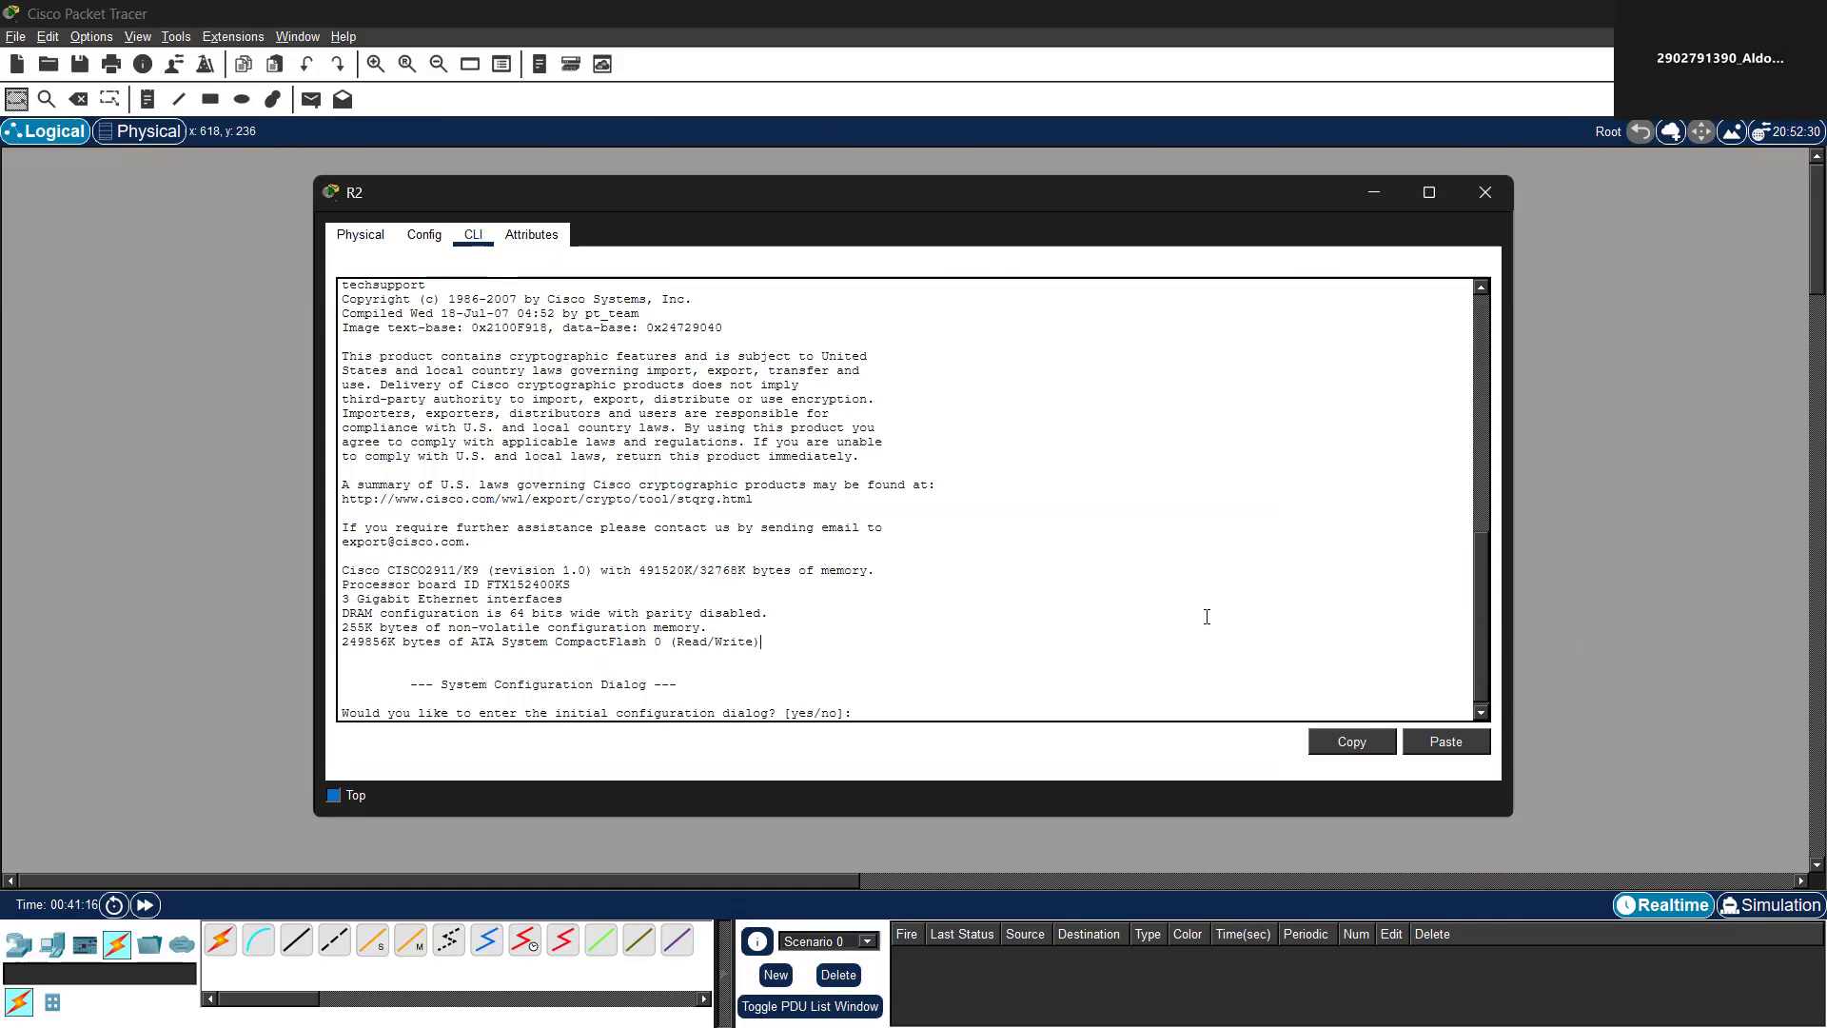
pyautogui.write('no')
pyautogui.press('Return')
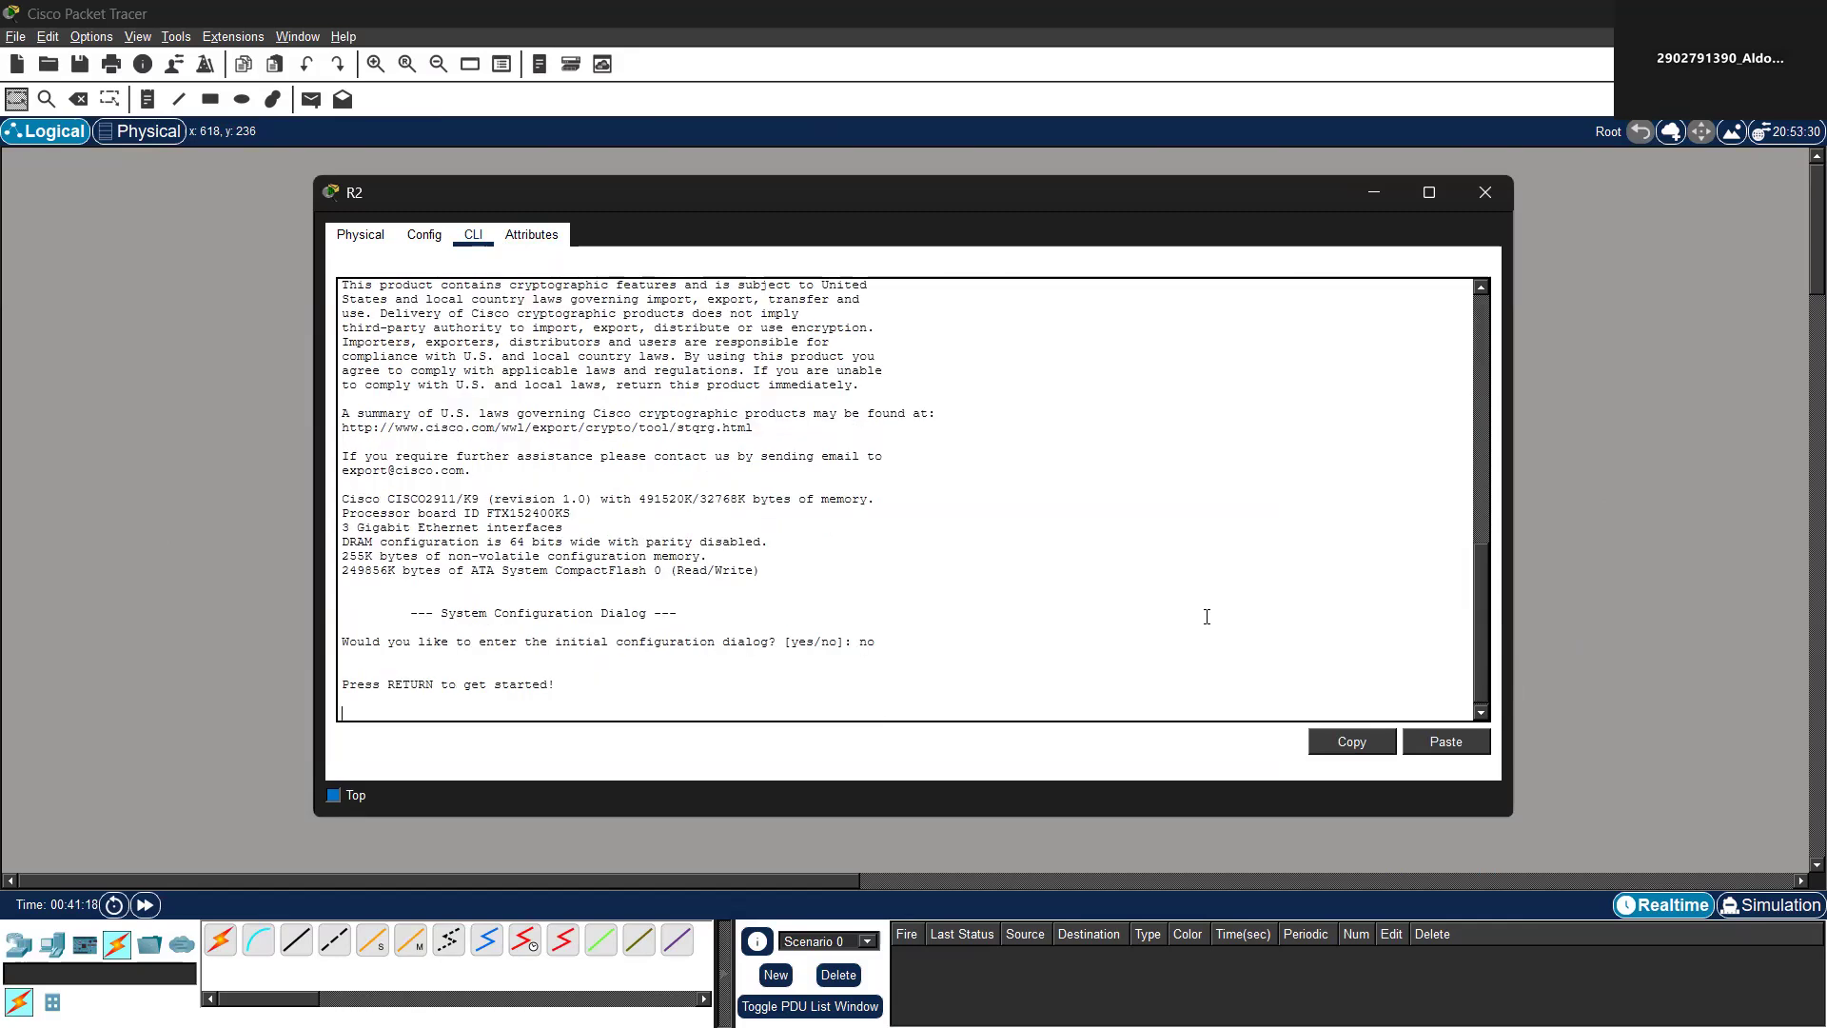
pyautogui.press('Return')
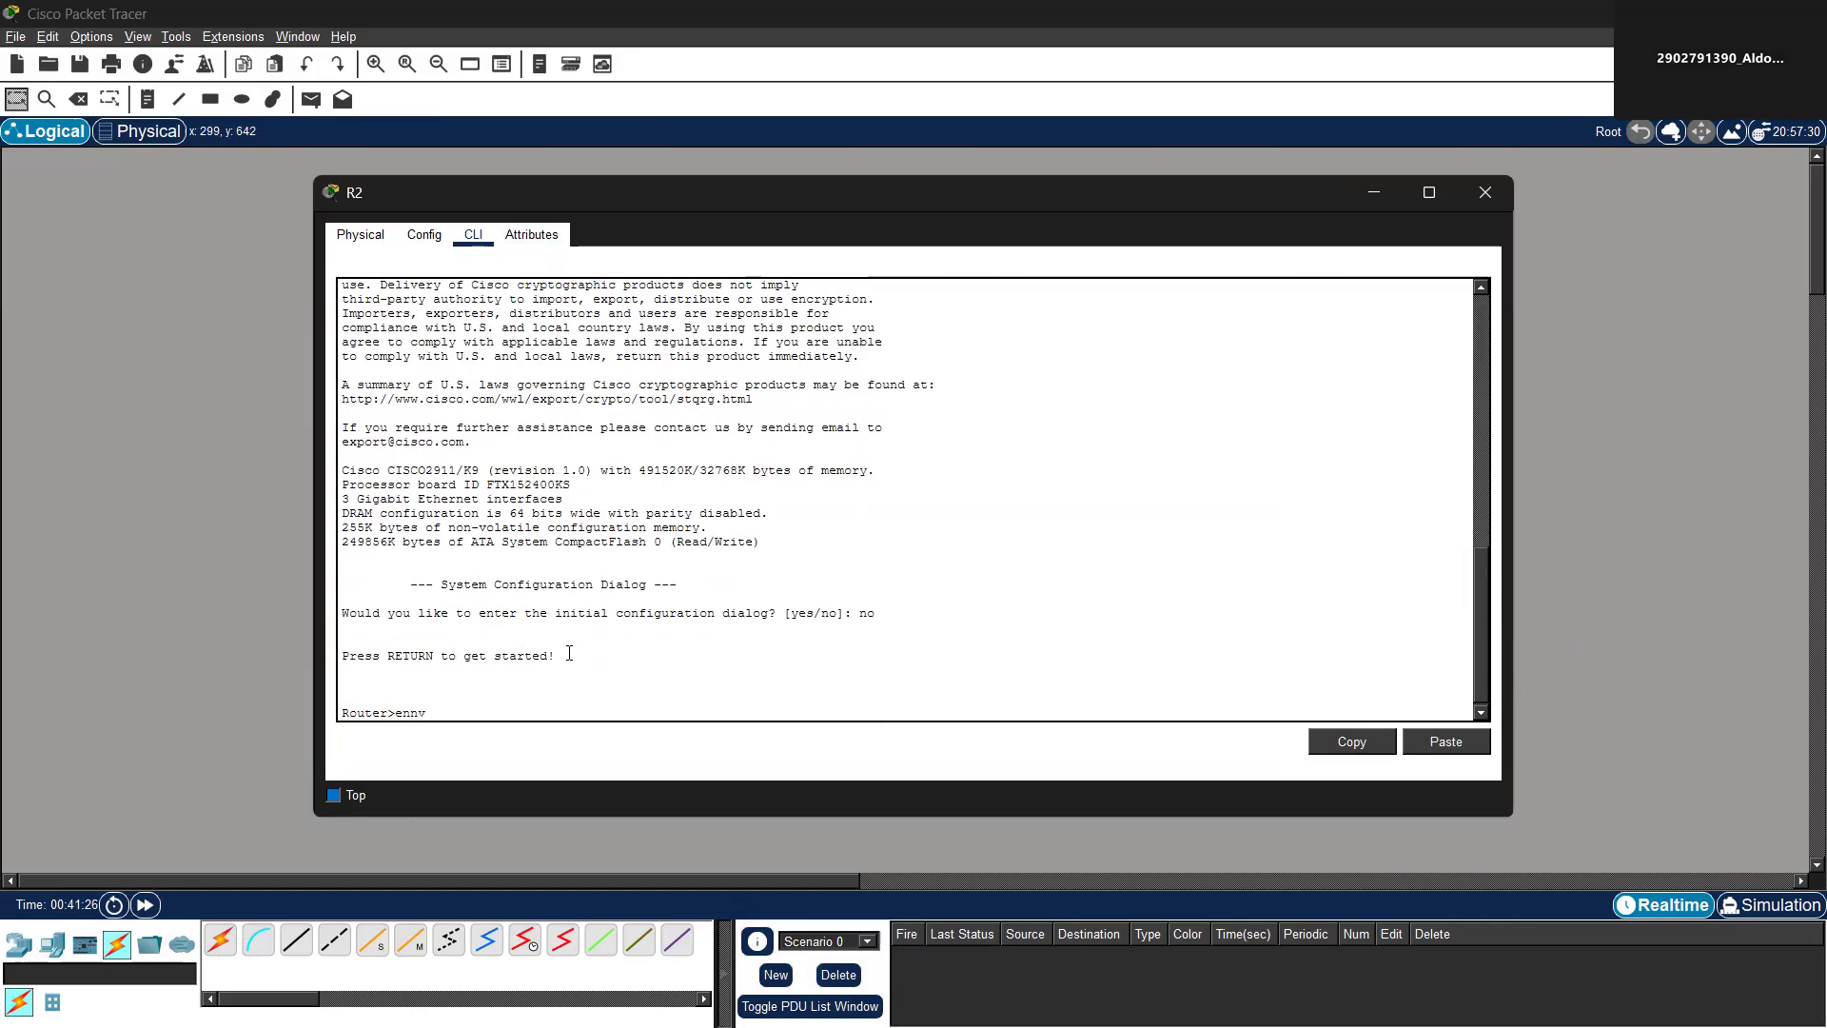
# Enter global configuration mode on the router and set its hostname to R2
pyautogui.write('e')
pyautogui.press('Return')
pyautogui.write('conf t')
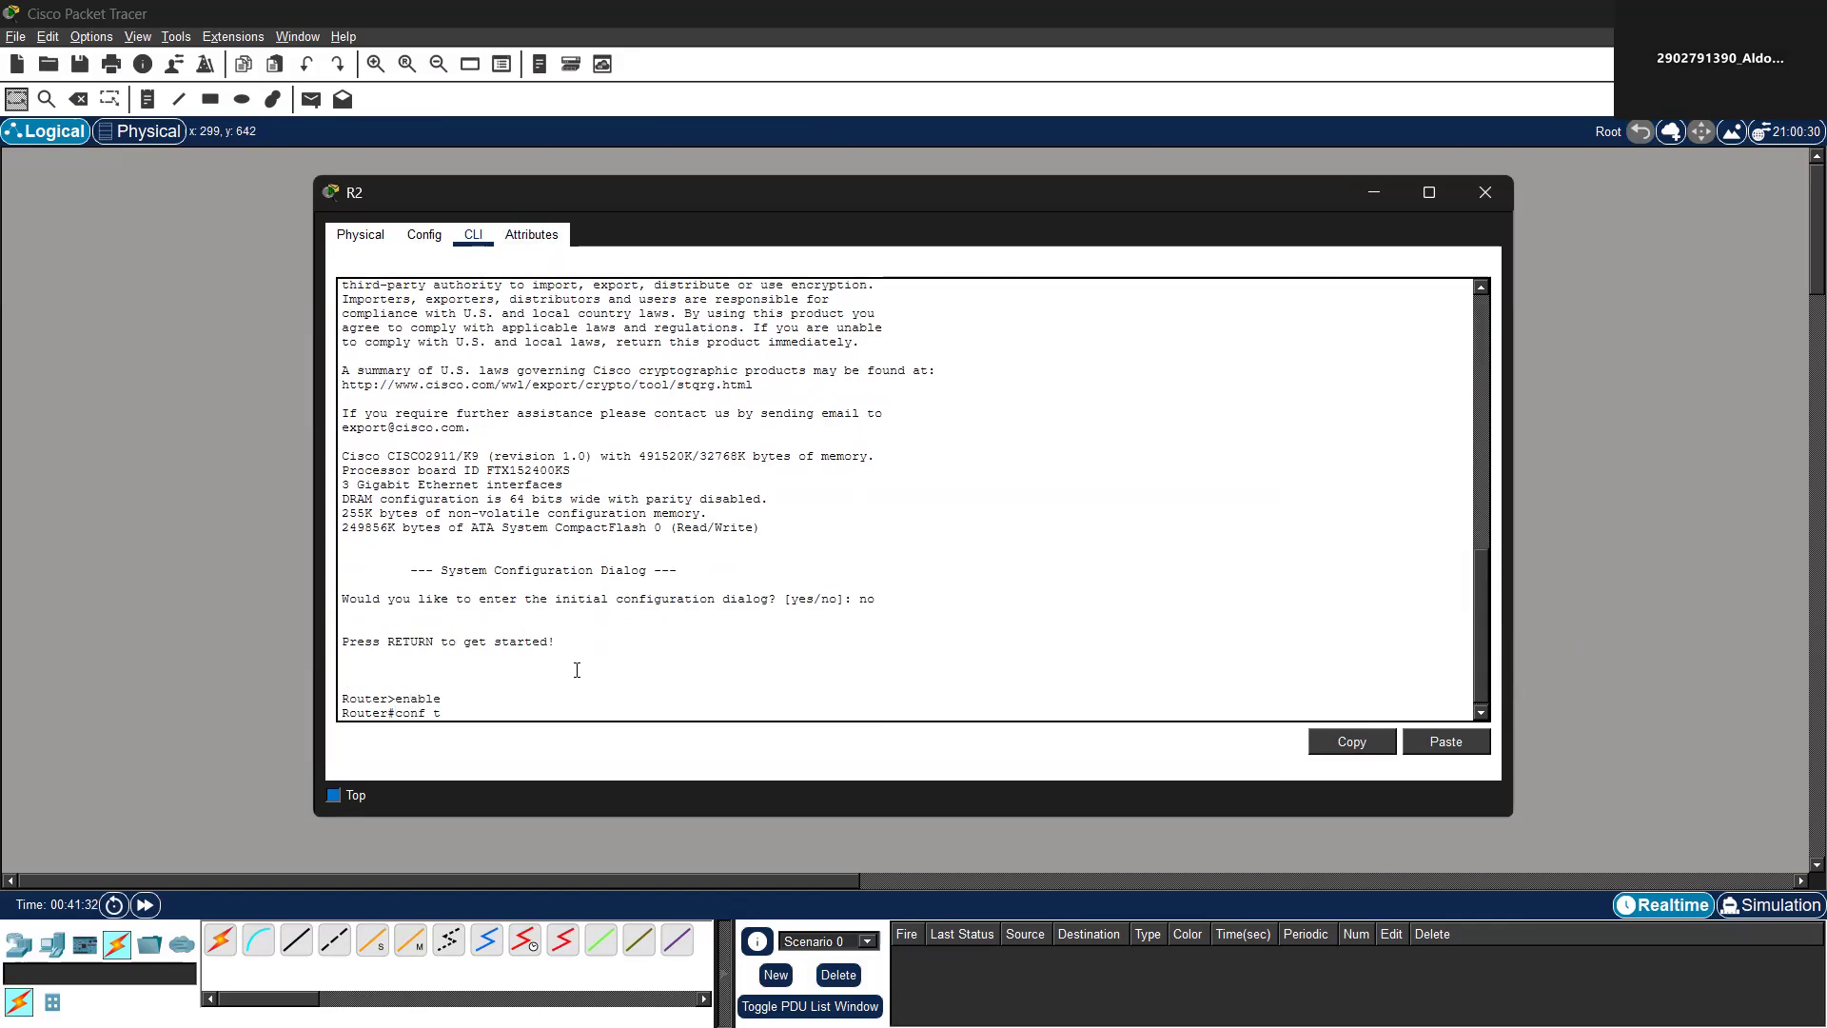
pyautogui.press('Return')
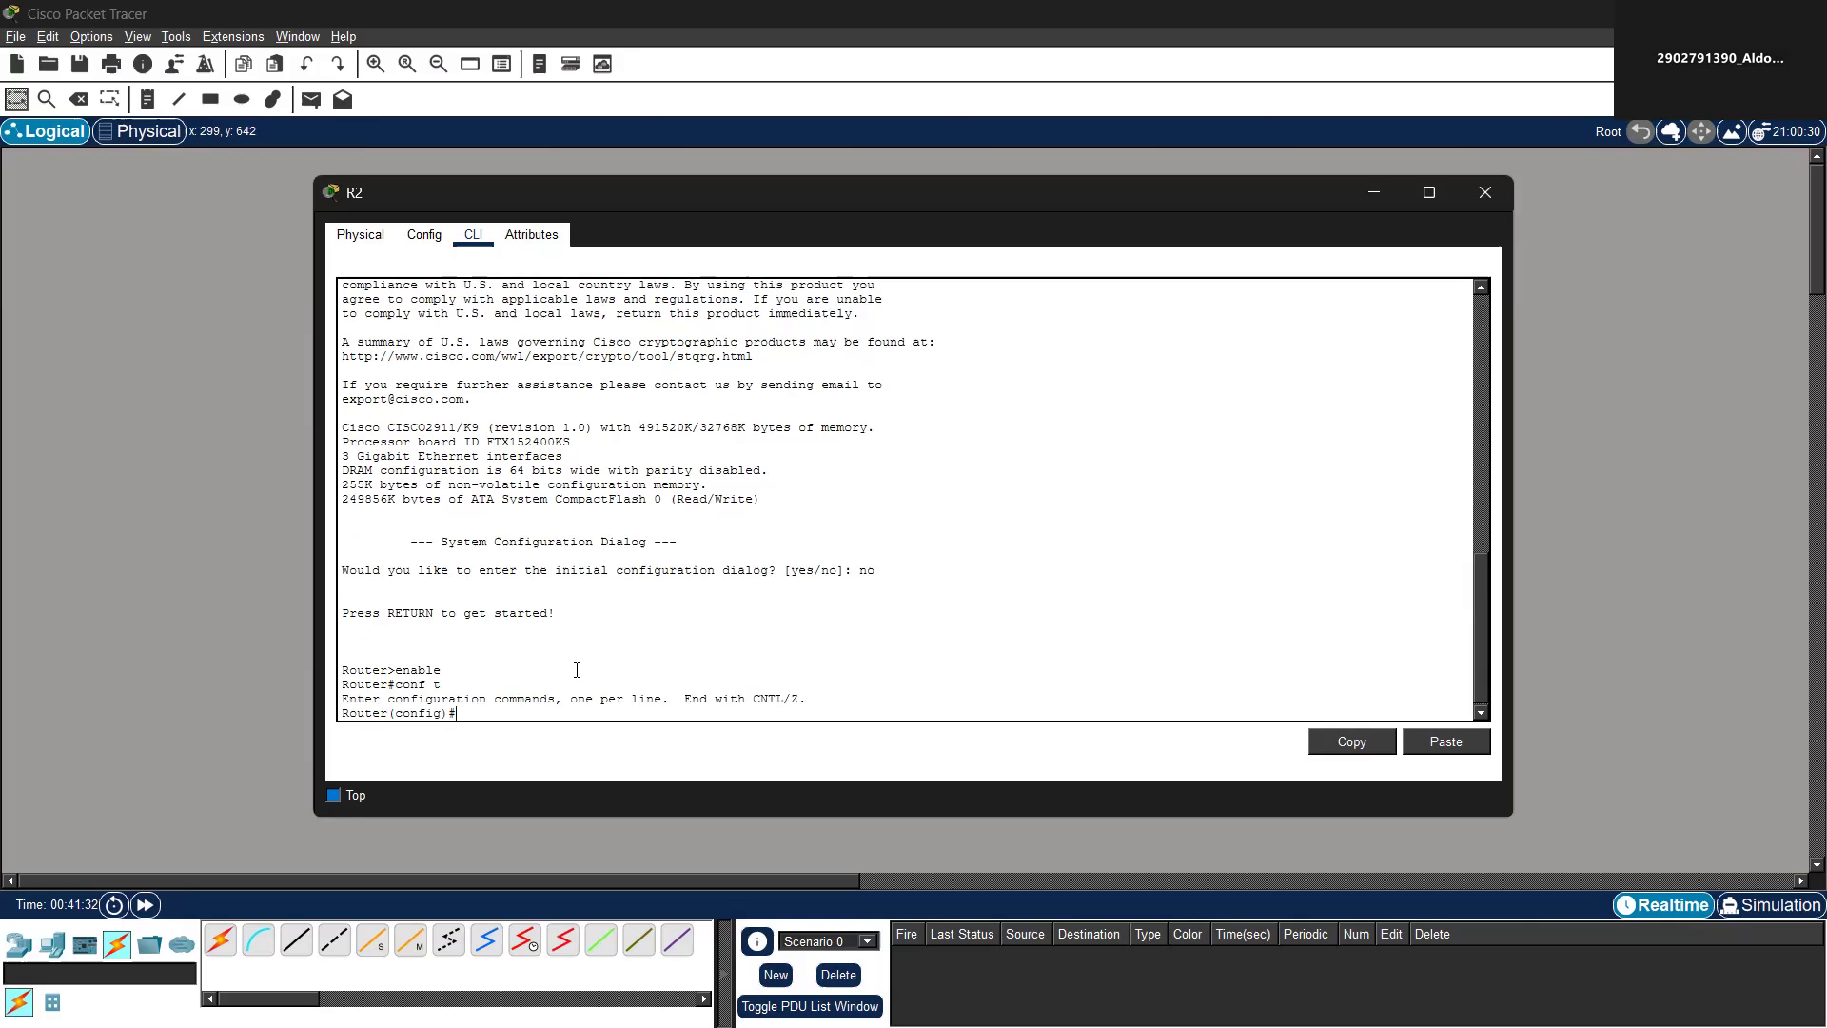
pyautogui.write('hostname R2')
pyautogui.press('Return')
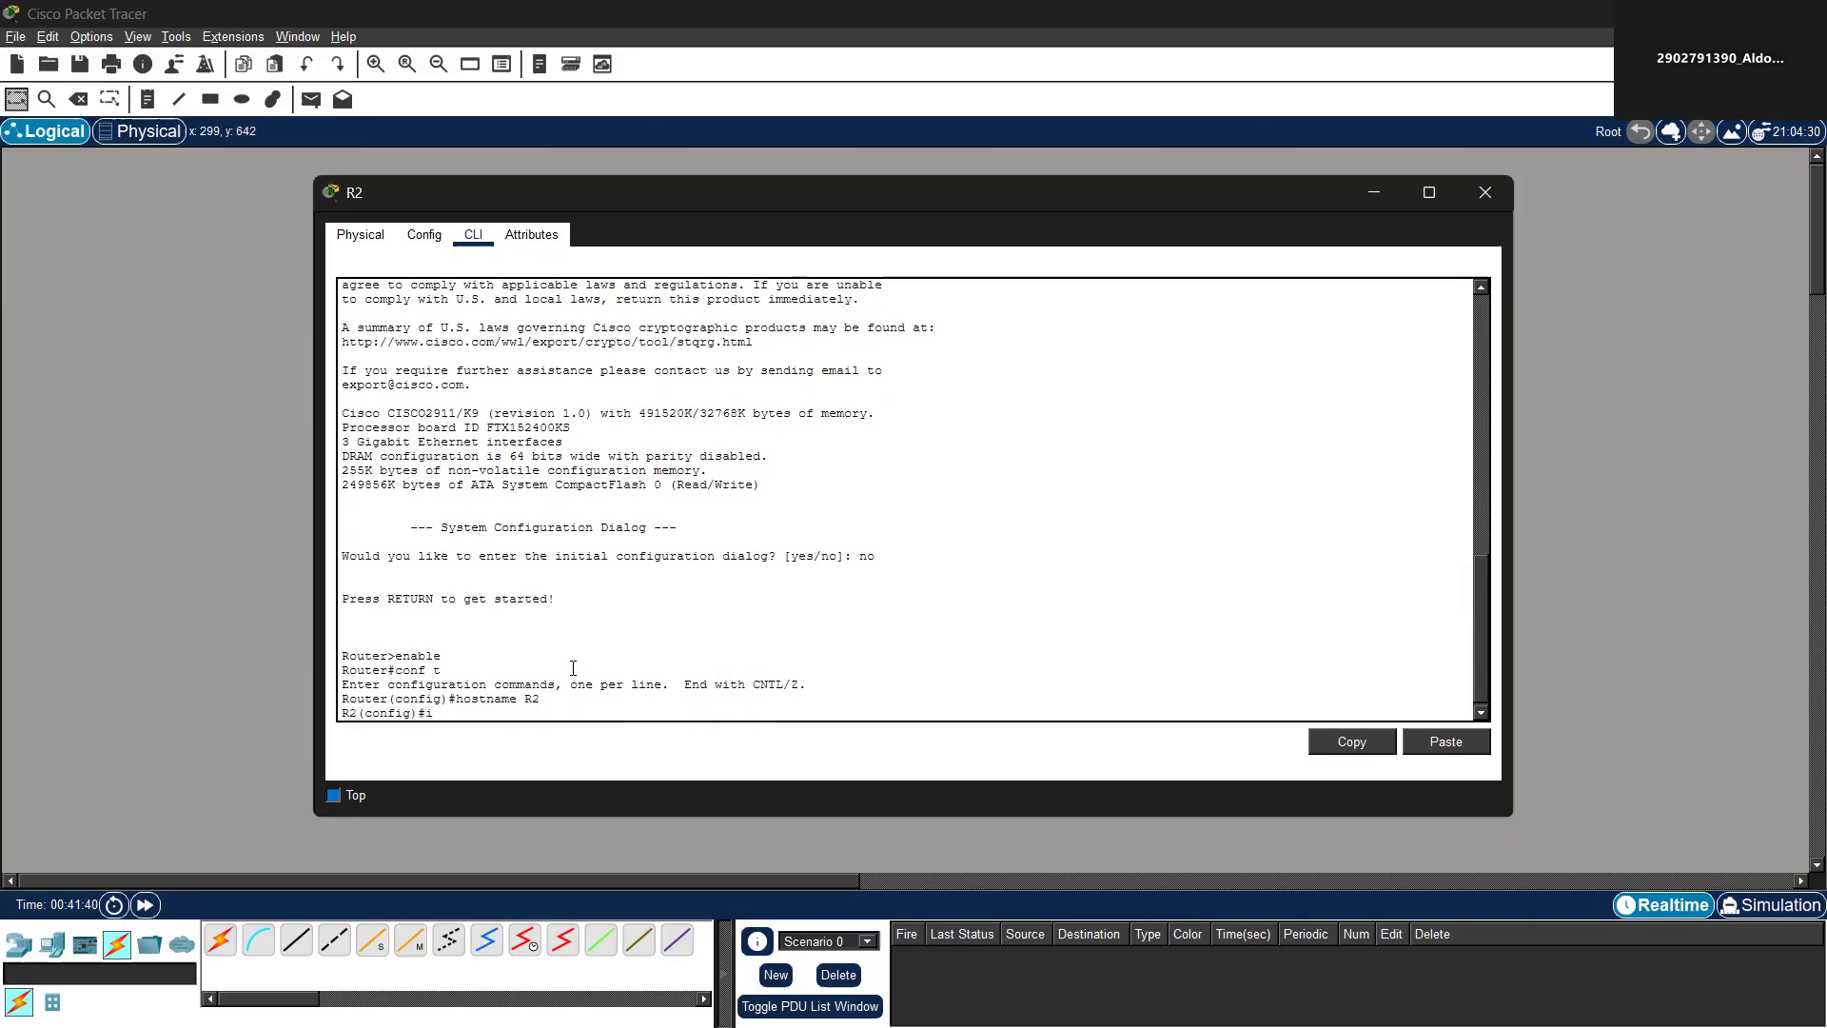
# Select interface g0/0 on R2 and give it the description LAN-PC2
pyautogui.write('int g0/0')
pyautogui.press('Return')
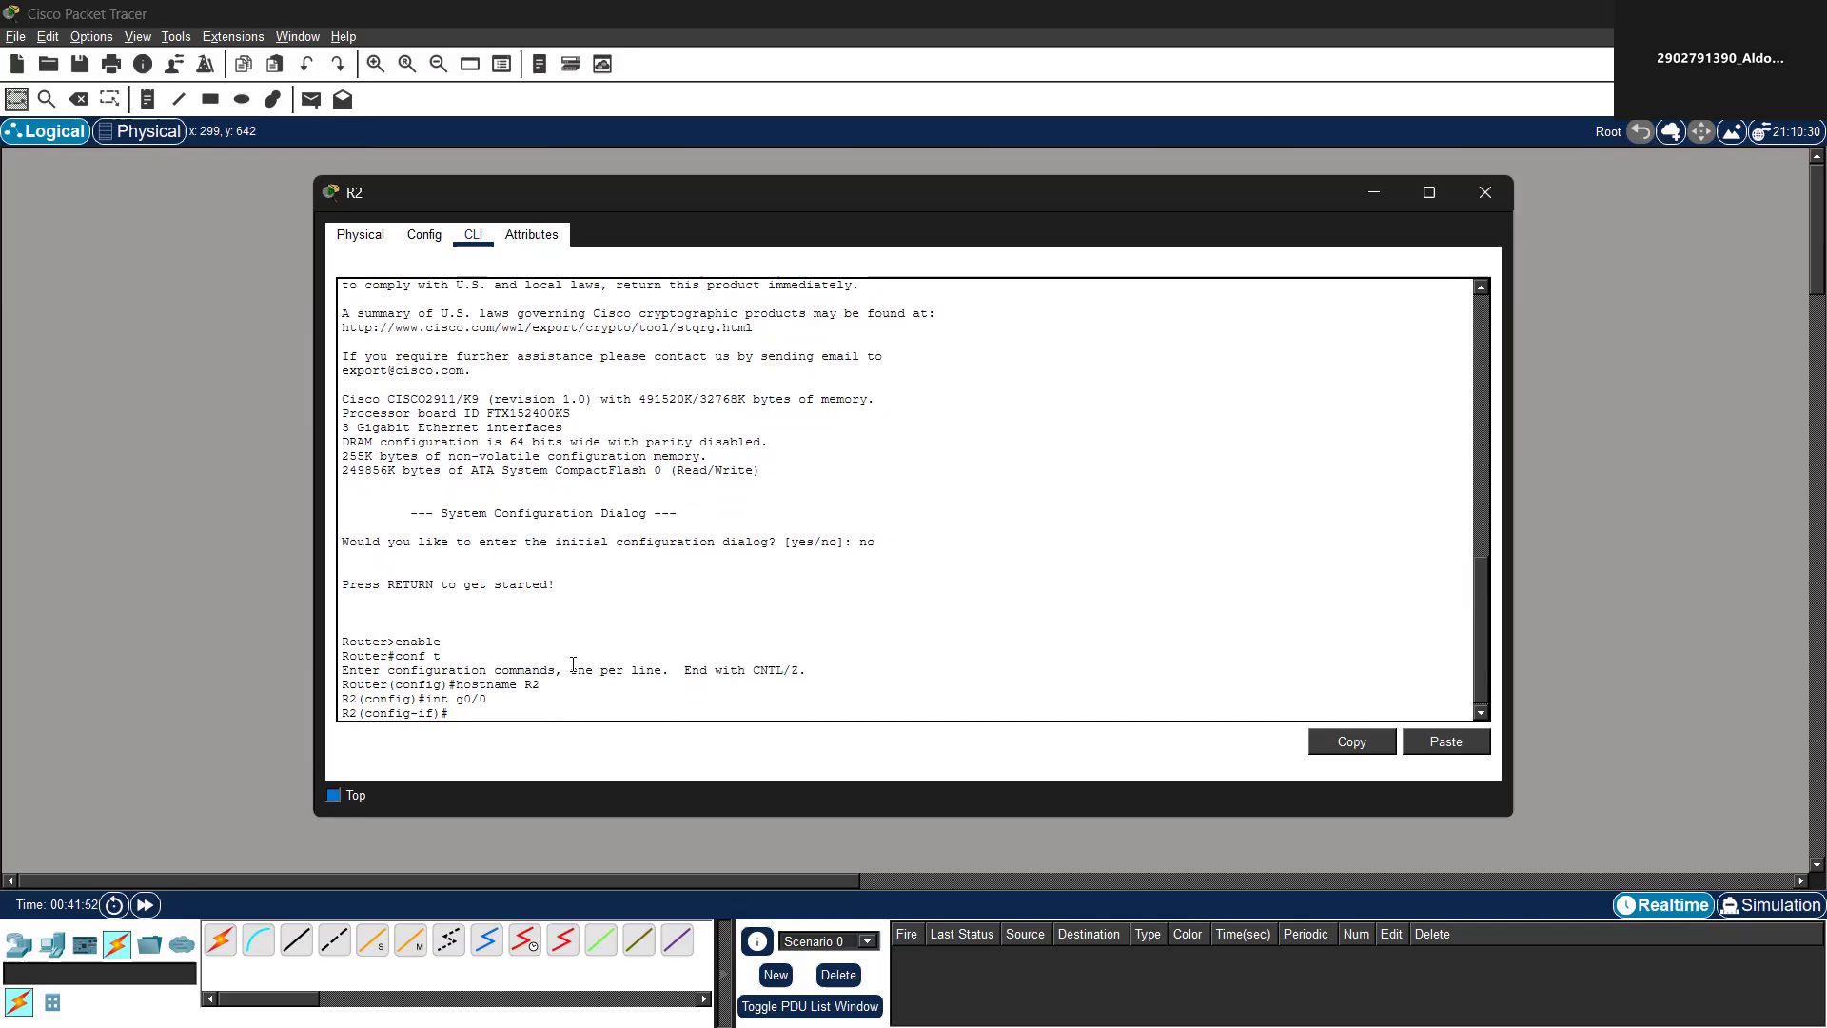
pyautogui.write('descrip')
pyautogui.write('ton LAN-PC2')
pyautogui.press('Return')
pyautogui.press('Up')
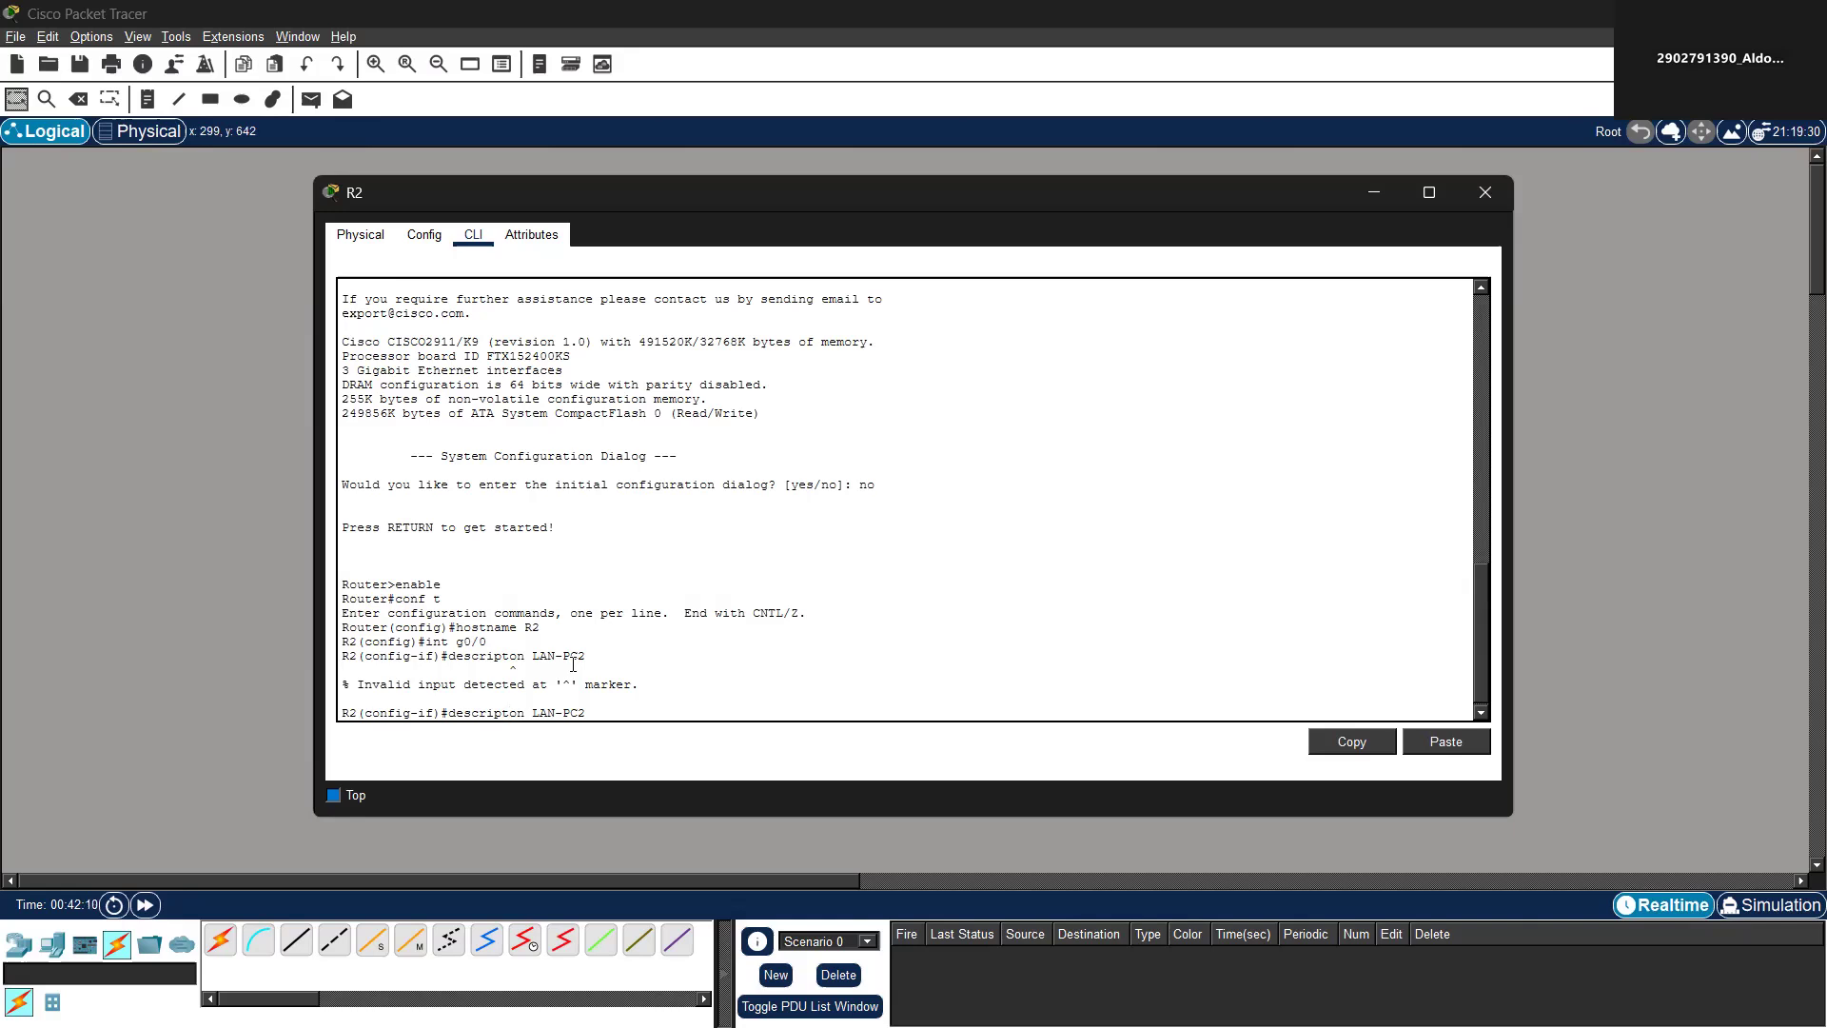
pyautogui.write('i')
pyautogui.press('Return')
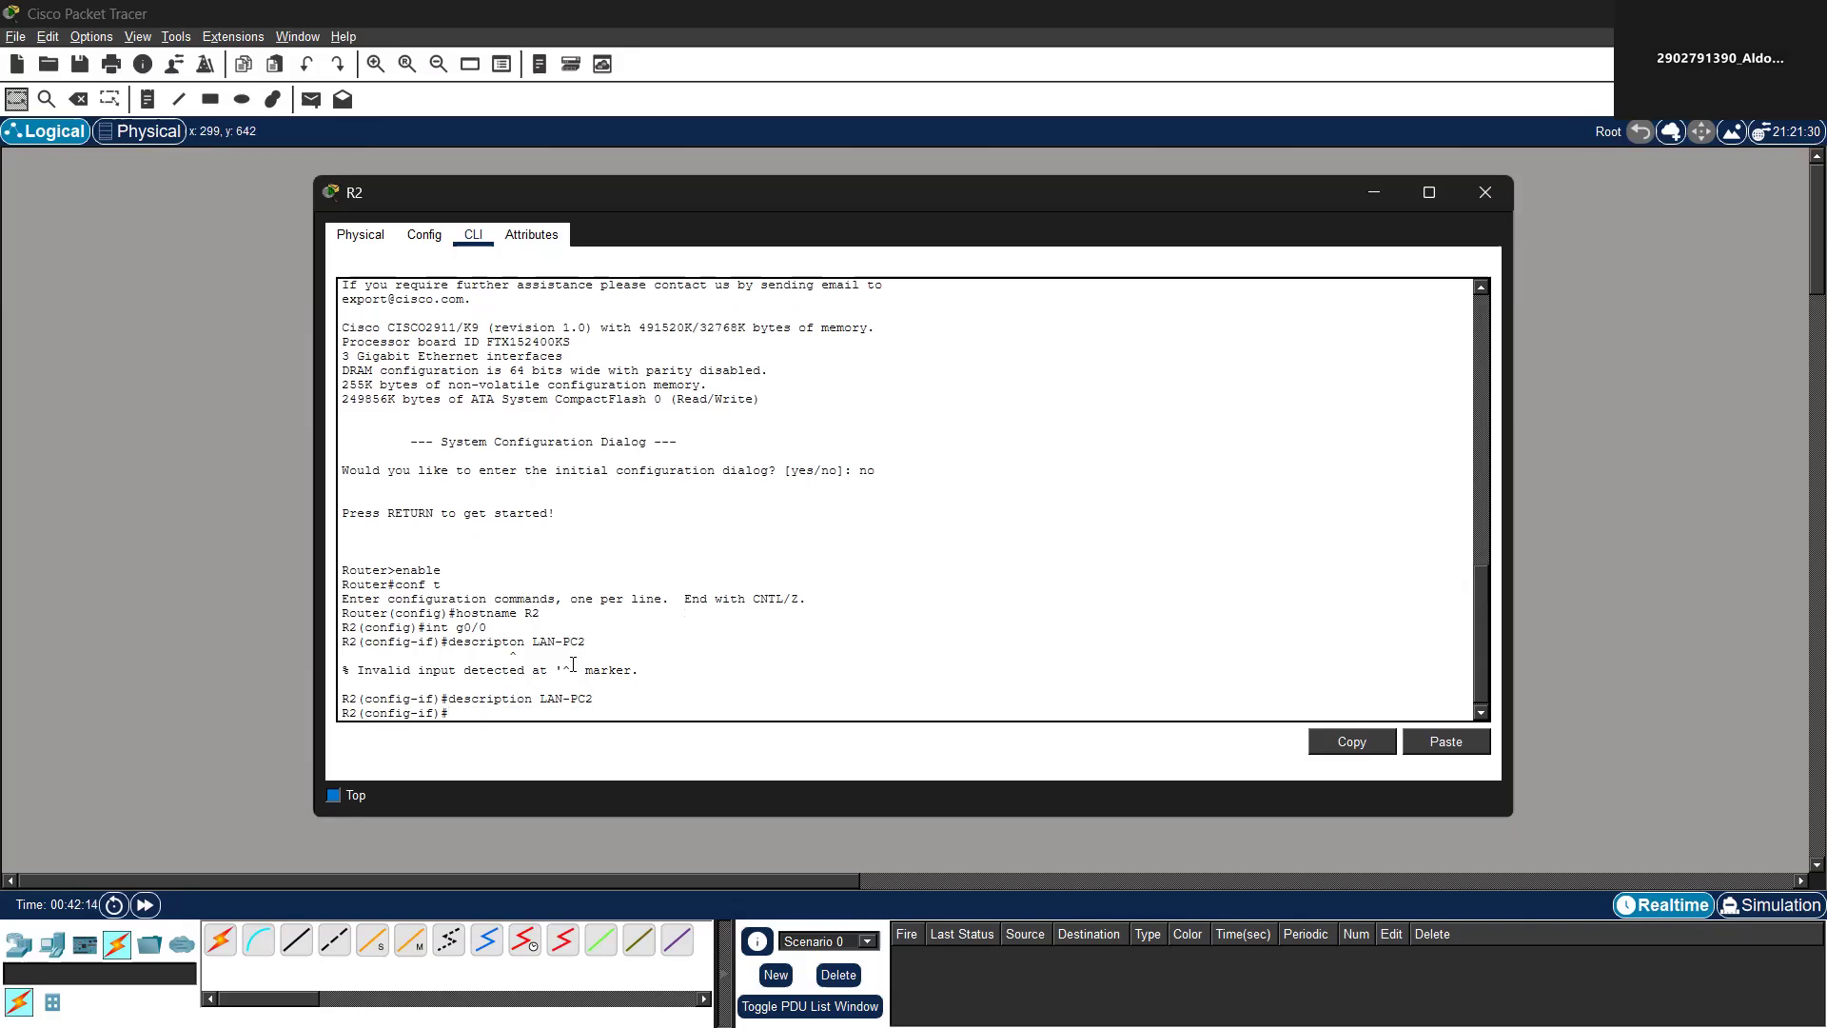
# Assign IP address 192.168.2.1 with mask 255.255.255.0 to R2's g0/0 interface
pyautogui.write('ipda')
pyautogui.press('BackSpace')
pyautogui.write('addr')
pyautogui.write('esss')
pyautogui.write('192')
pyautogui.write('.168')
pyautogui.write('.2.1')
pyautogui.write(' 2')
pyautogui.write('55.255.255')
pyautogui.write('.0')
pyautogui.press('Return')
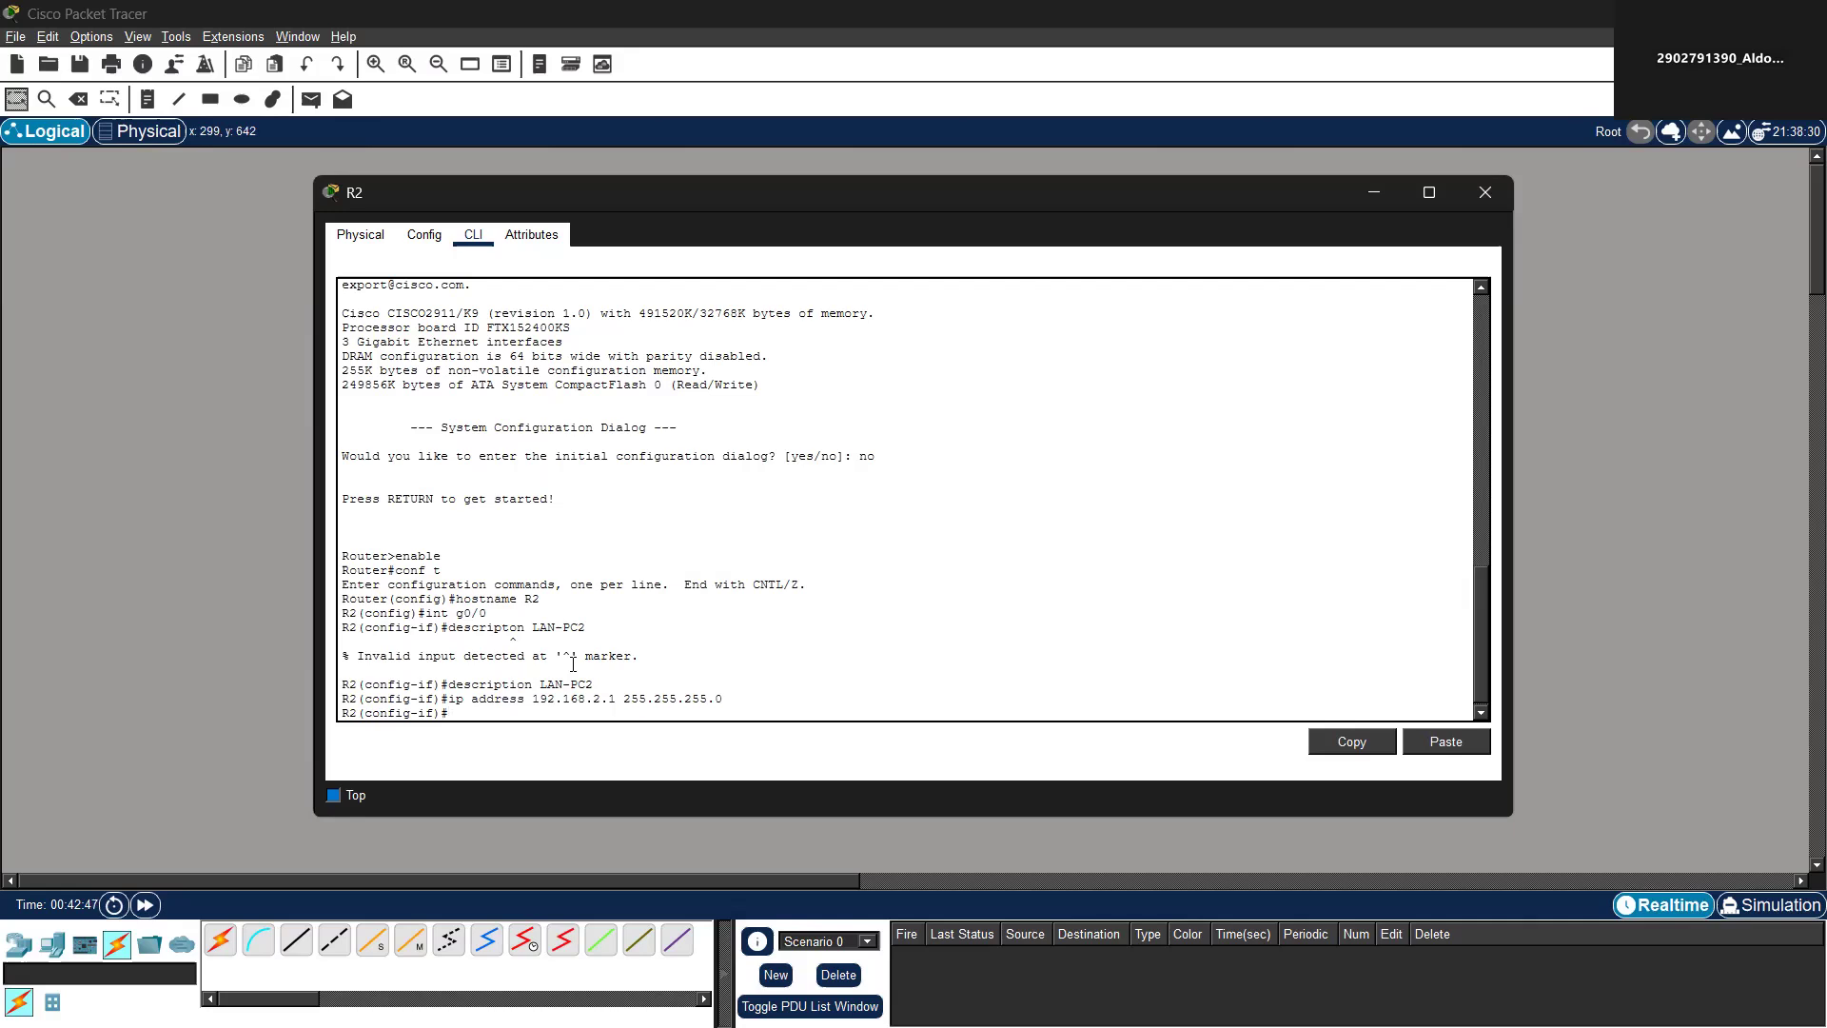
# Enable R2's g0/0 interface with no shutdown and exit its interface configuration
pyautogui.write('no shutw')
pyautogui.write('own')
pyautogui.press('Return')
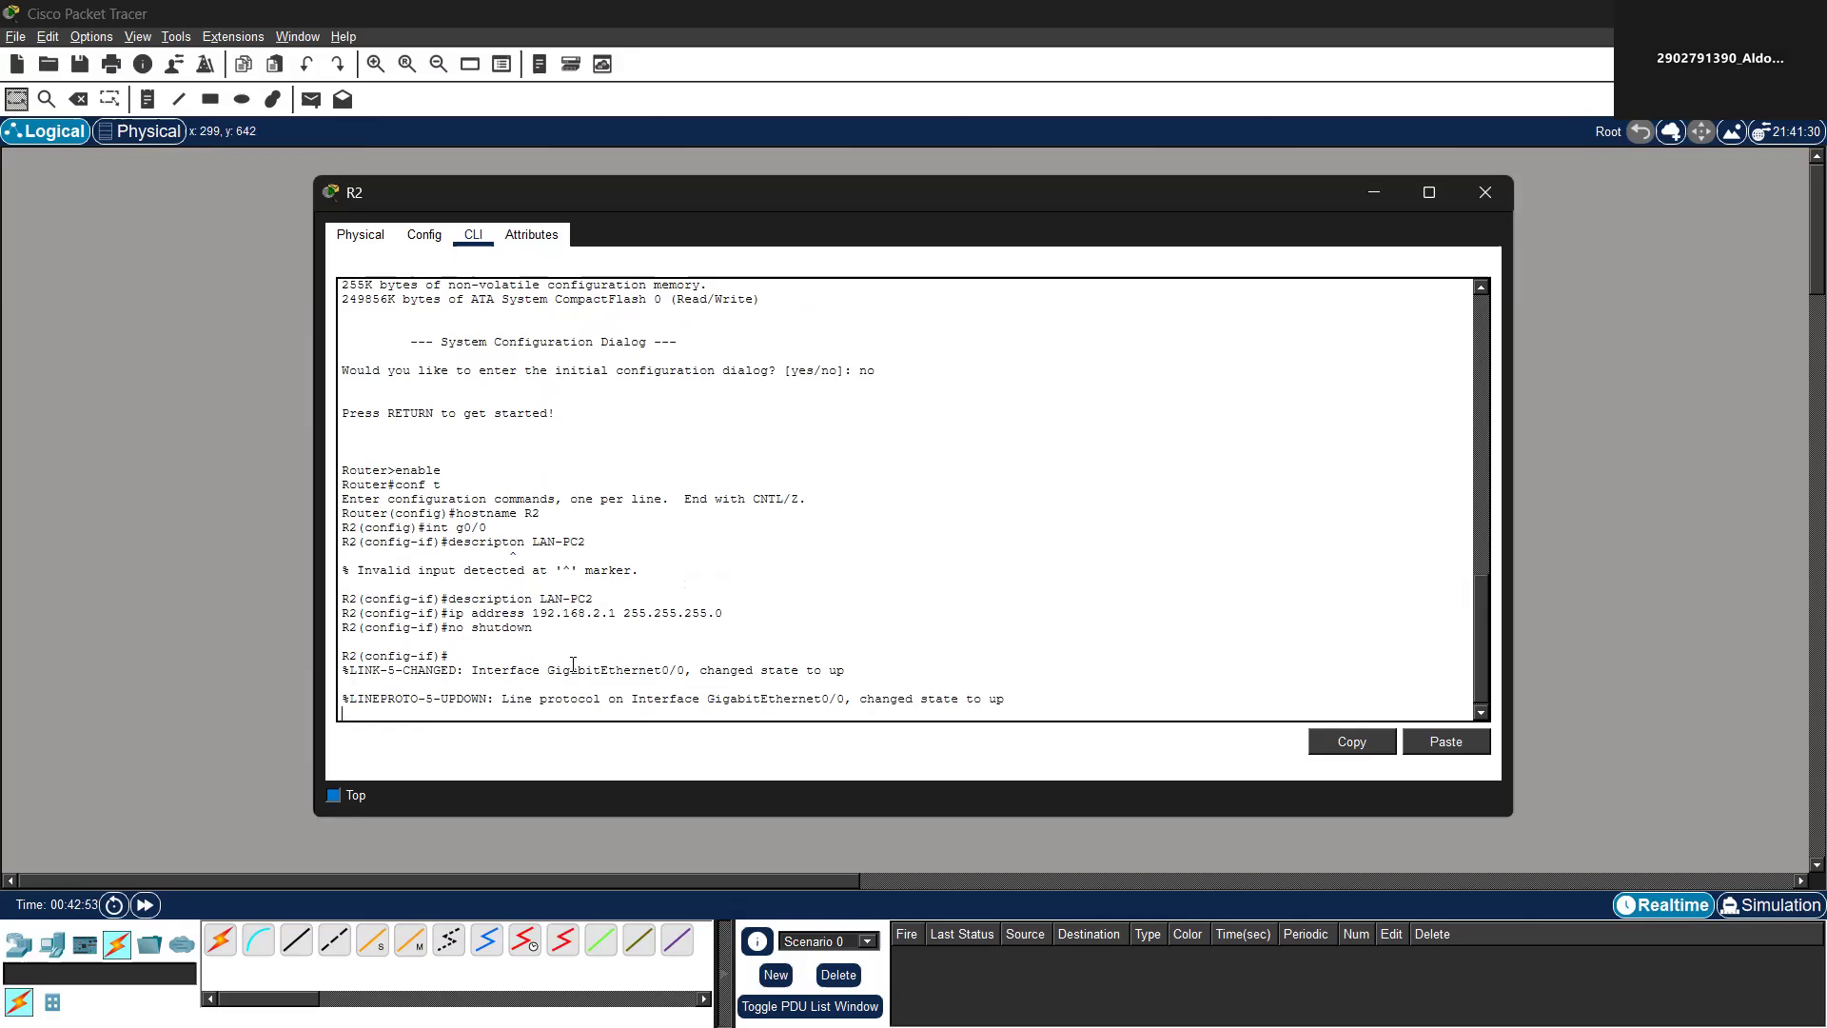
pyautogui.press('Return')
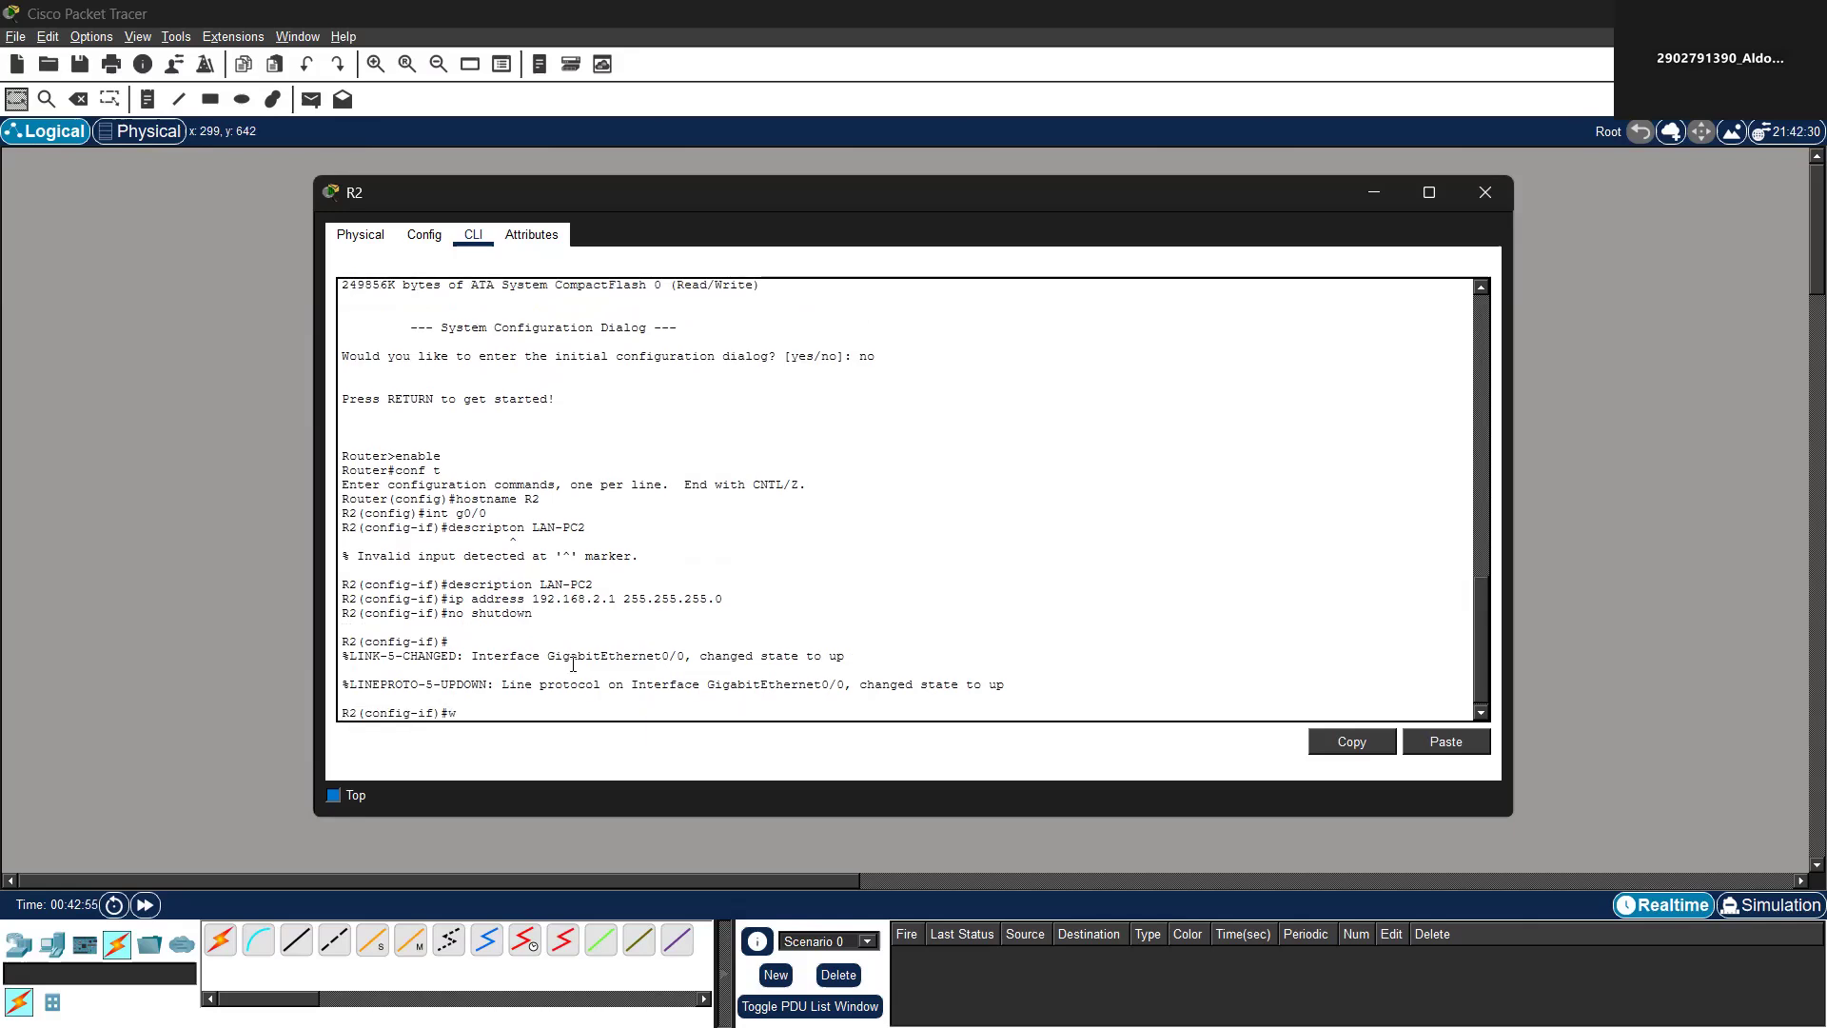
pyautogui.press('BackSpace')
pyautogui.press('BackSpace')
pyautogui.write('exit')
pyautogui.press('Return')
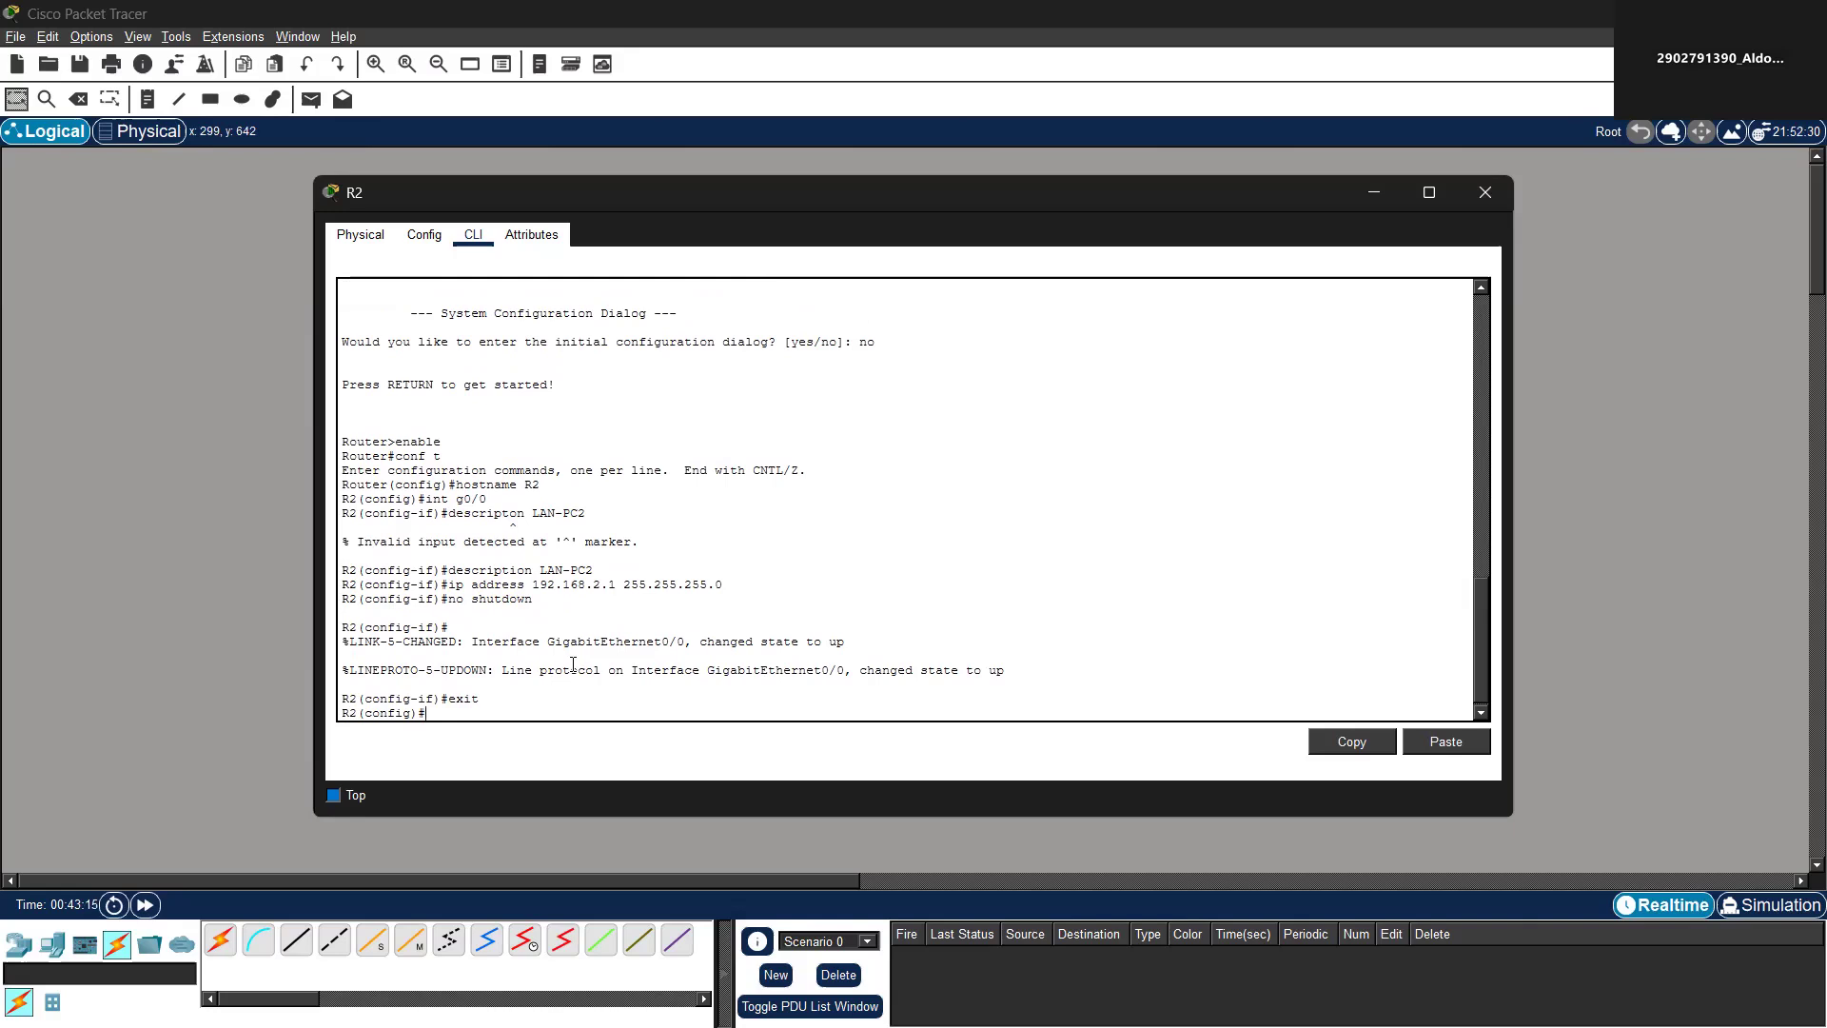
# Select interface g0/1 on R2 and give it the description "P2P-TO R1"
pyautogui.write('int g0/1')
pyautogui.press('Return')
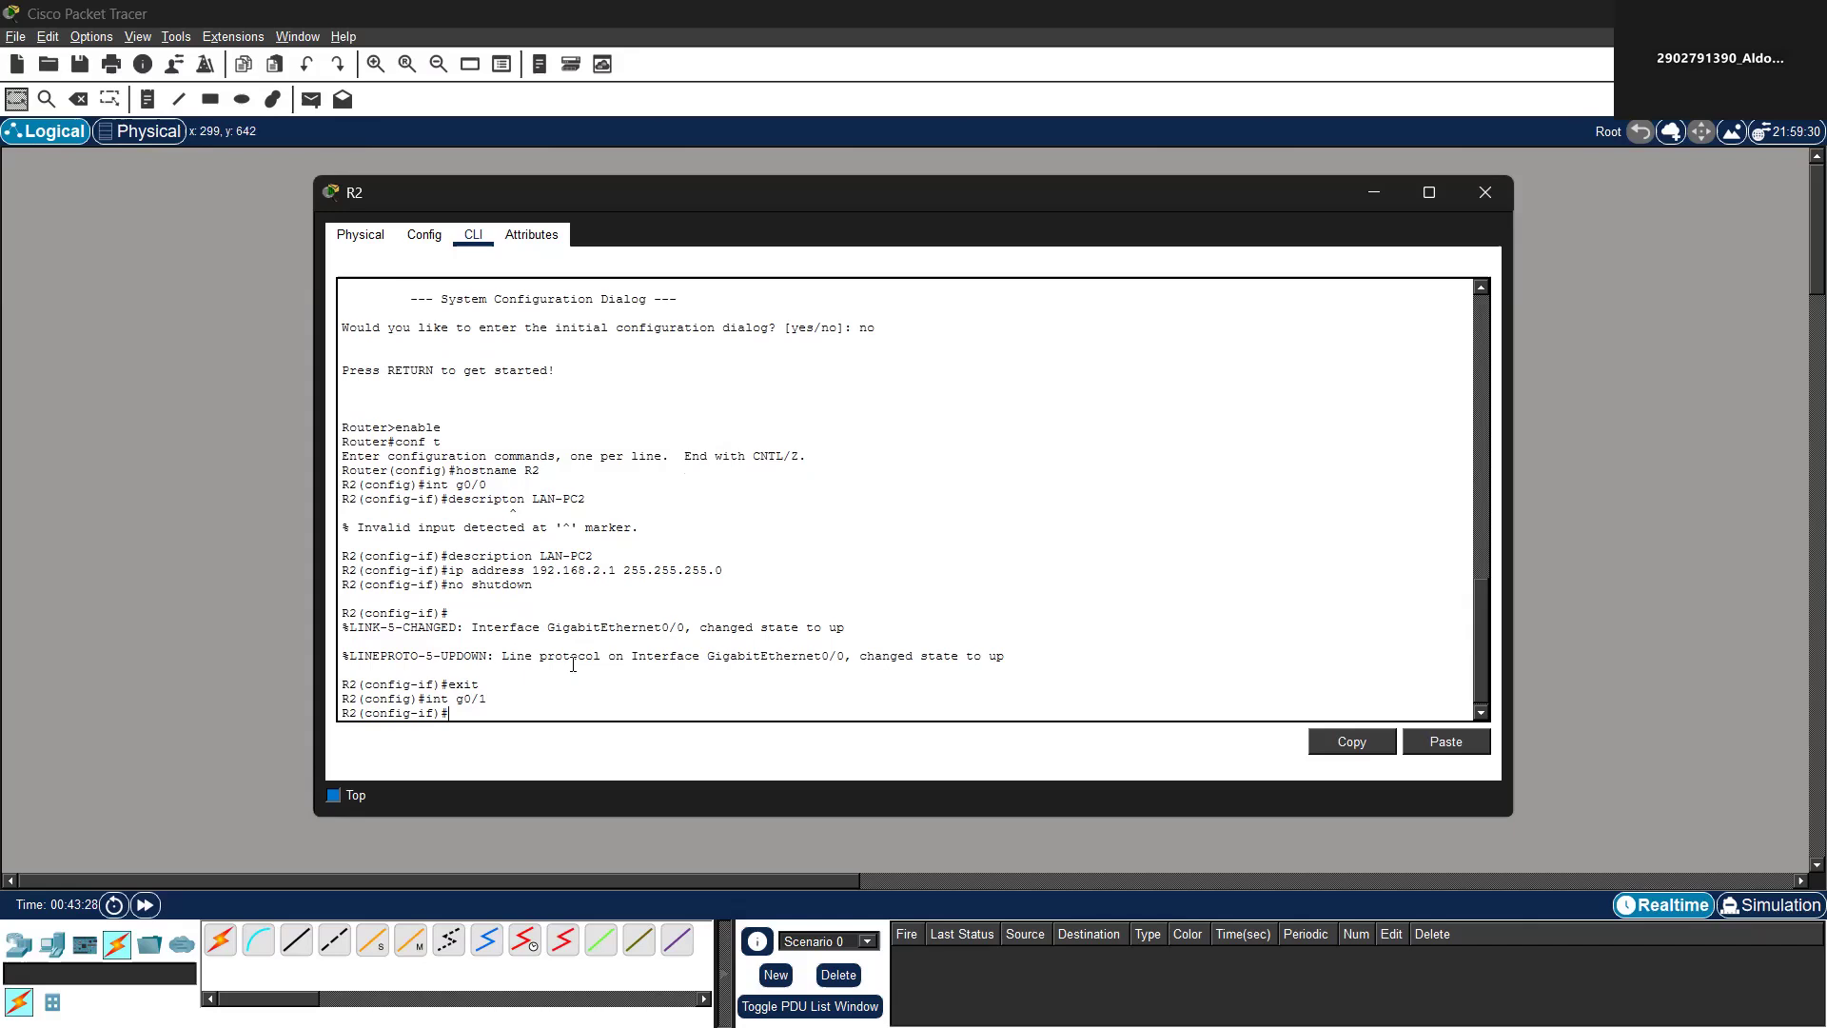
pyautogui.write('desno shut')
pyautogui.press('Tab')
pyautogui.press('Up')
pyautogui.press('Up')
pyautogui.press('Up')
pyautogui.press('Up')
pyautogui.press('Up')
pyautogui.press('BackSpace')
pyautogui.press('BackSpace')
pyautogui.press('BackSpace')
pyautogui.press('BackSpace')
pyautogui.press('BackSpace')
pyautogui.press('BackSpace')
pyautogui.write('P2P-TO R1')
pyautogui.press('Return')
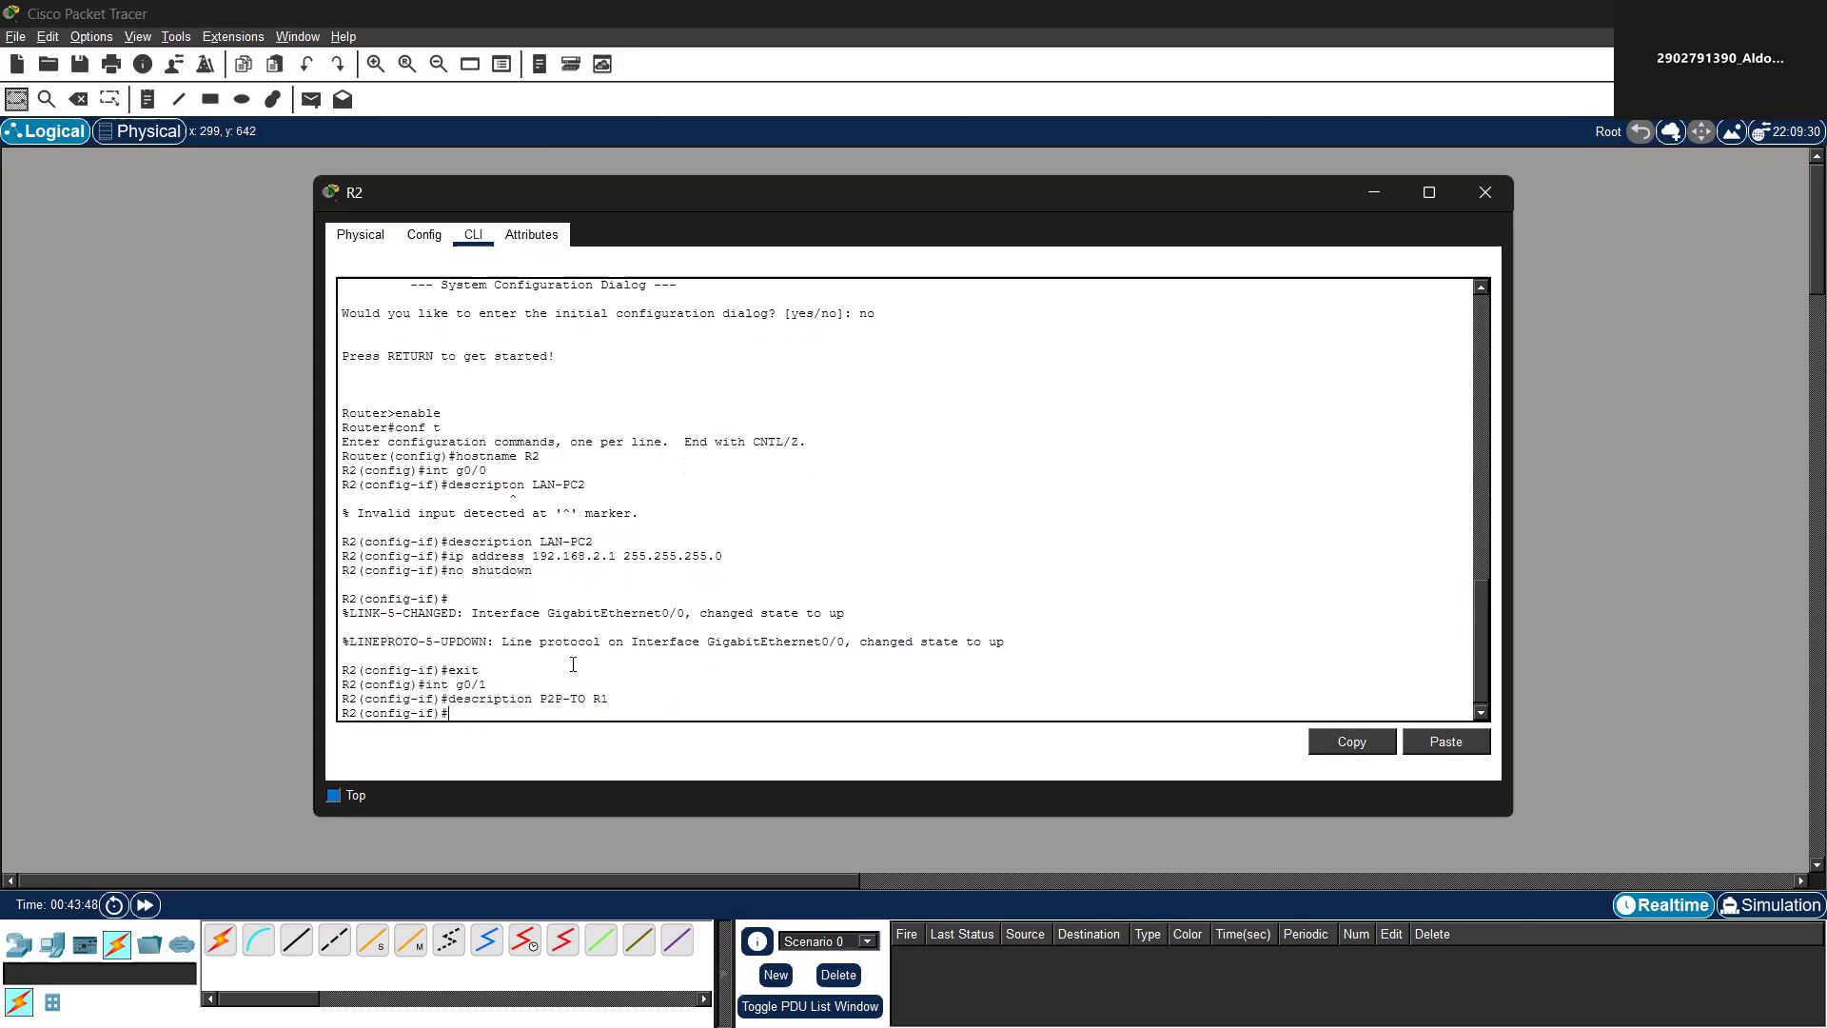
# Assign IP address 172.16.0.2 with mask 255.255.255.252 to R2's g0/1 interface
pyautogui.press('Up')
pyautogui.press('Up')
pyautogui.press('Up')
pyautogui.press('Up')
pyautogui.press('Up')
pyautogui.press('Left')
pyautogui.press('Left')
pyautogui.press('Left')
pyautogui.press('Left')
pyautogui.press('Left')
pyautogui.press('Left')
pyautogui.press('Left')
pyautogui.press('Left')
pyautogui.press('Left')
pyautogui.press('Left')
pyautogui.press('Left')
pyautogui.press('Left')
pyautogui.press('Left')
pyautogui.press('Left')
pyautogui.press('Left')
pyautogui.press('Left')
pyautogui.press('Left')
pyautogui.press('Left')
pyautogui.press('Left')
pyautogui.press('Left')
pyautogui.press('BackSpace')
pyautogui.press('BackSpace')
pyautogui.write('72')
pyautogui.press('BackSpace')
pyautogui.press('BackSpace')
pyautogui.write('0')
pyautogui.press('BackSpace')
pyautogui.write('2')
pyautogui.press('Right')
pyautogui.press('BackSpace')
pyautogui.write('252')
pyautogui.press('Return')
# Enable R2's g0/1 interface with no shutdown and exit its interface configuration
pyautogui.press('Up')
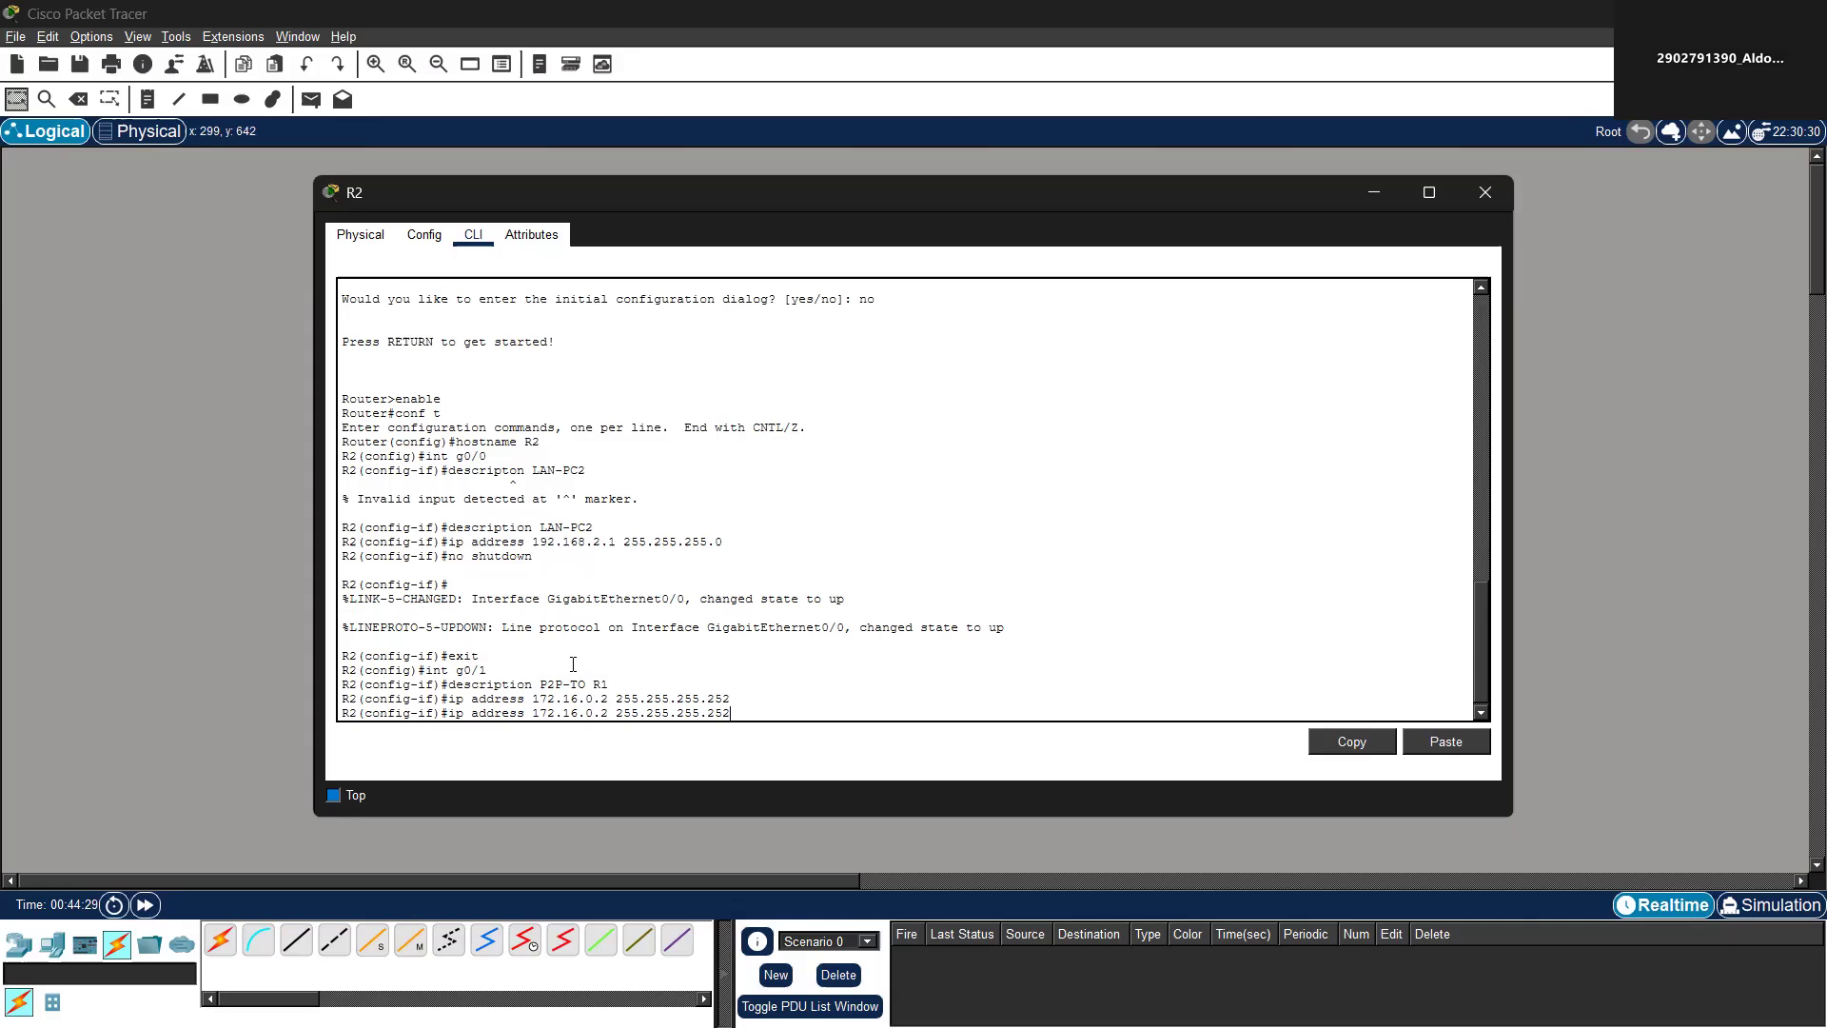
pyautogui.press('BackSpace')
pyautogui.press('BackSpace')
pyautogui.press('BackSpace')
pyautogui.press('BackSpace')
pyautogui.press('BackSpace')
pyautogui.press('BackSpace')
pyautogui.press('BackSpace')
pyautogui.press('BackSpace')
pyautogui.press('BackSpace')
pyautogui.press('BackSpace')
pyautogui.press('BackSpace')
pyautogui.press('BackSpace')
pyautogui.press('BackSpace')
pyautogui.press('BackSpace')
pyautogui.press('BackSpace')
pyautogui.press('BackSpace')
pyautogui.press('BackSpace')
pyautogui.press('BackSpace')
pyautogui.press('BackSpace')
pyautogui.press('BackSpace')
pyautogui.write('no shutdown')
pyautogui.click(534, 620)
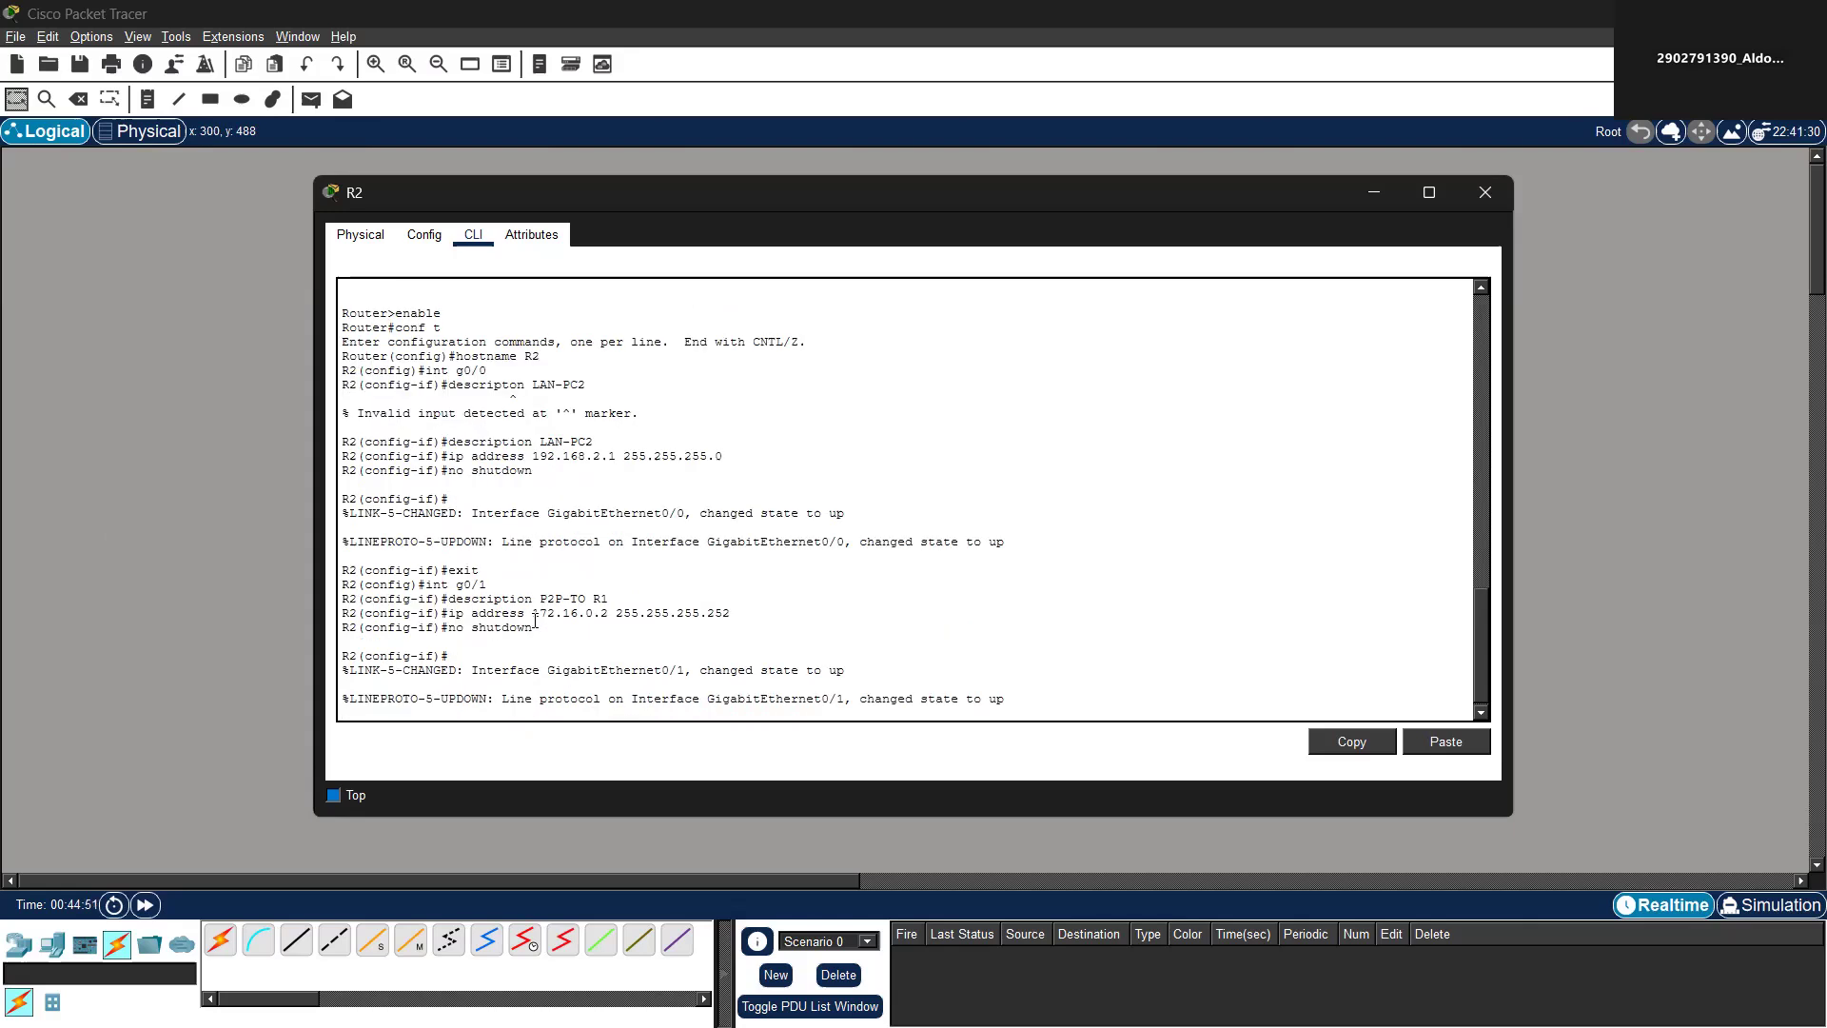
pyautogui.press('Return')
pyautogui.write('exit')
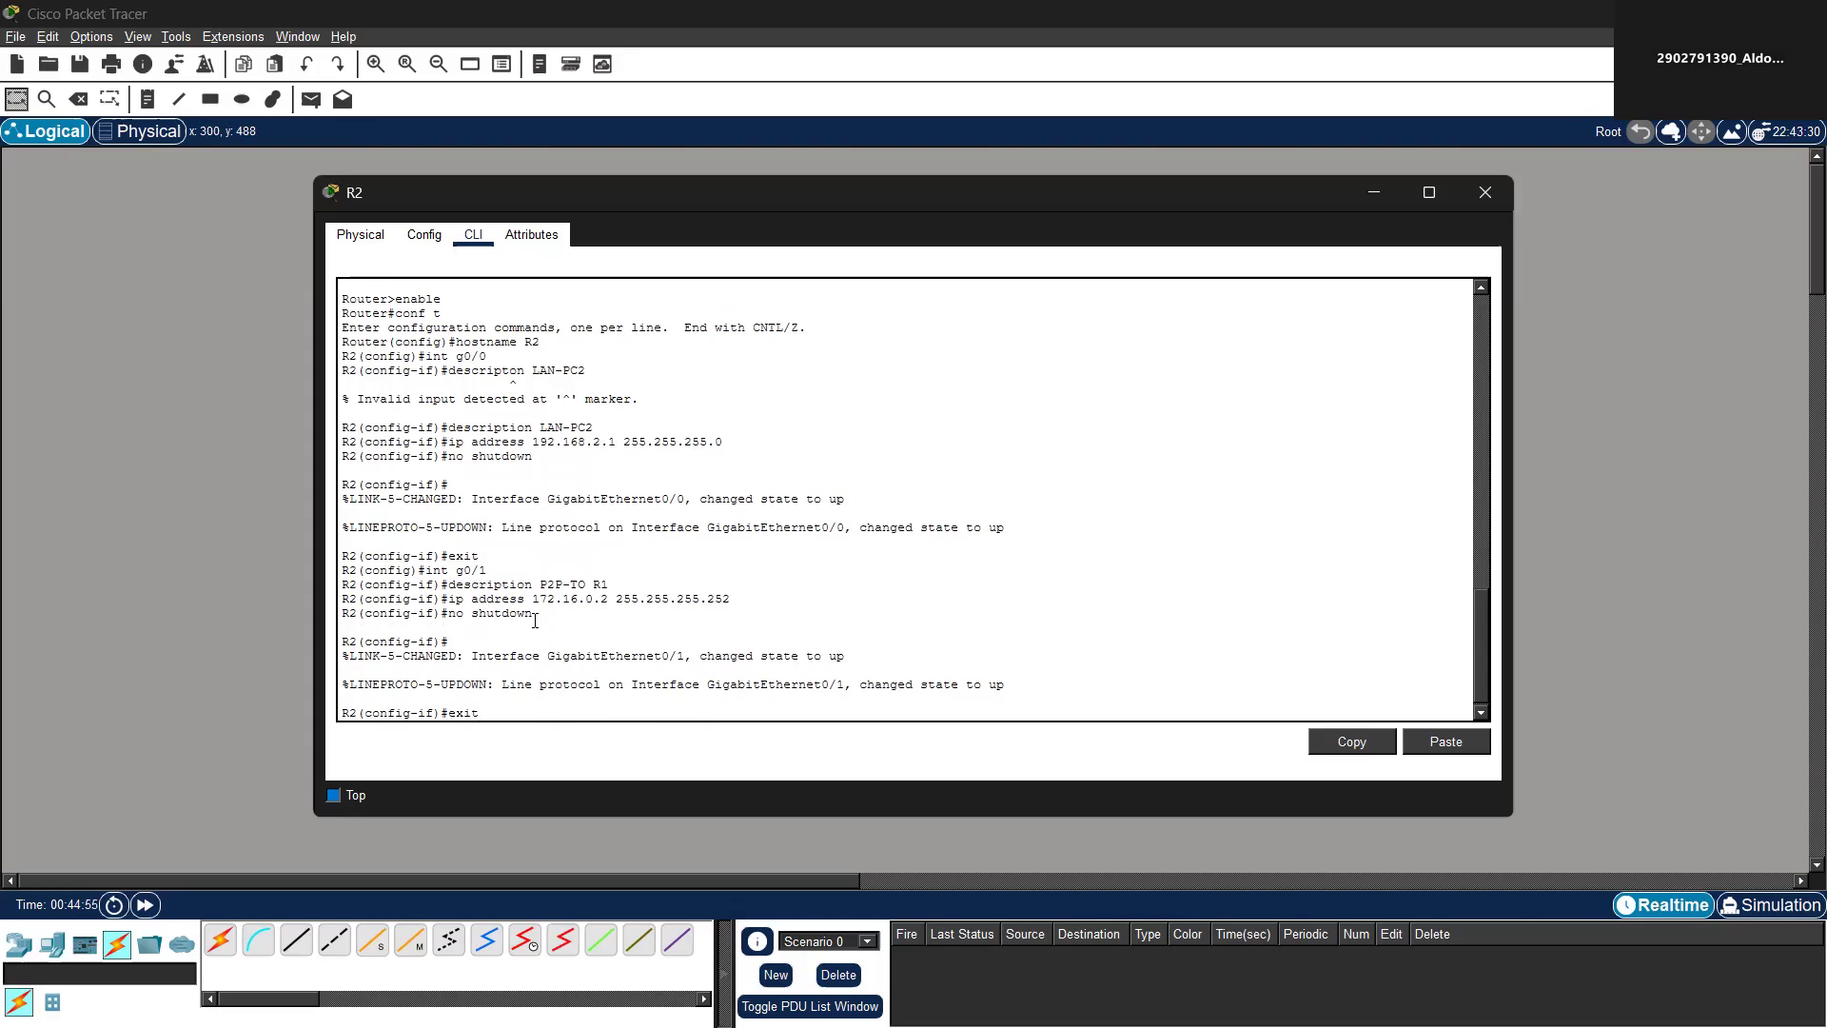
pyautogui.press('Return')
# Select interface g0/2 on R2 and give it the description "P2P-TO R3"
pyautogui.write('int')
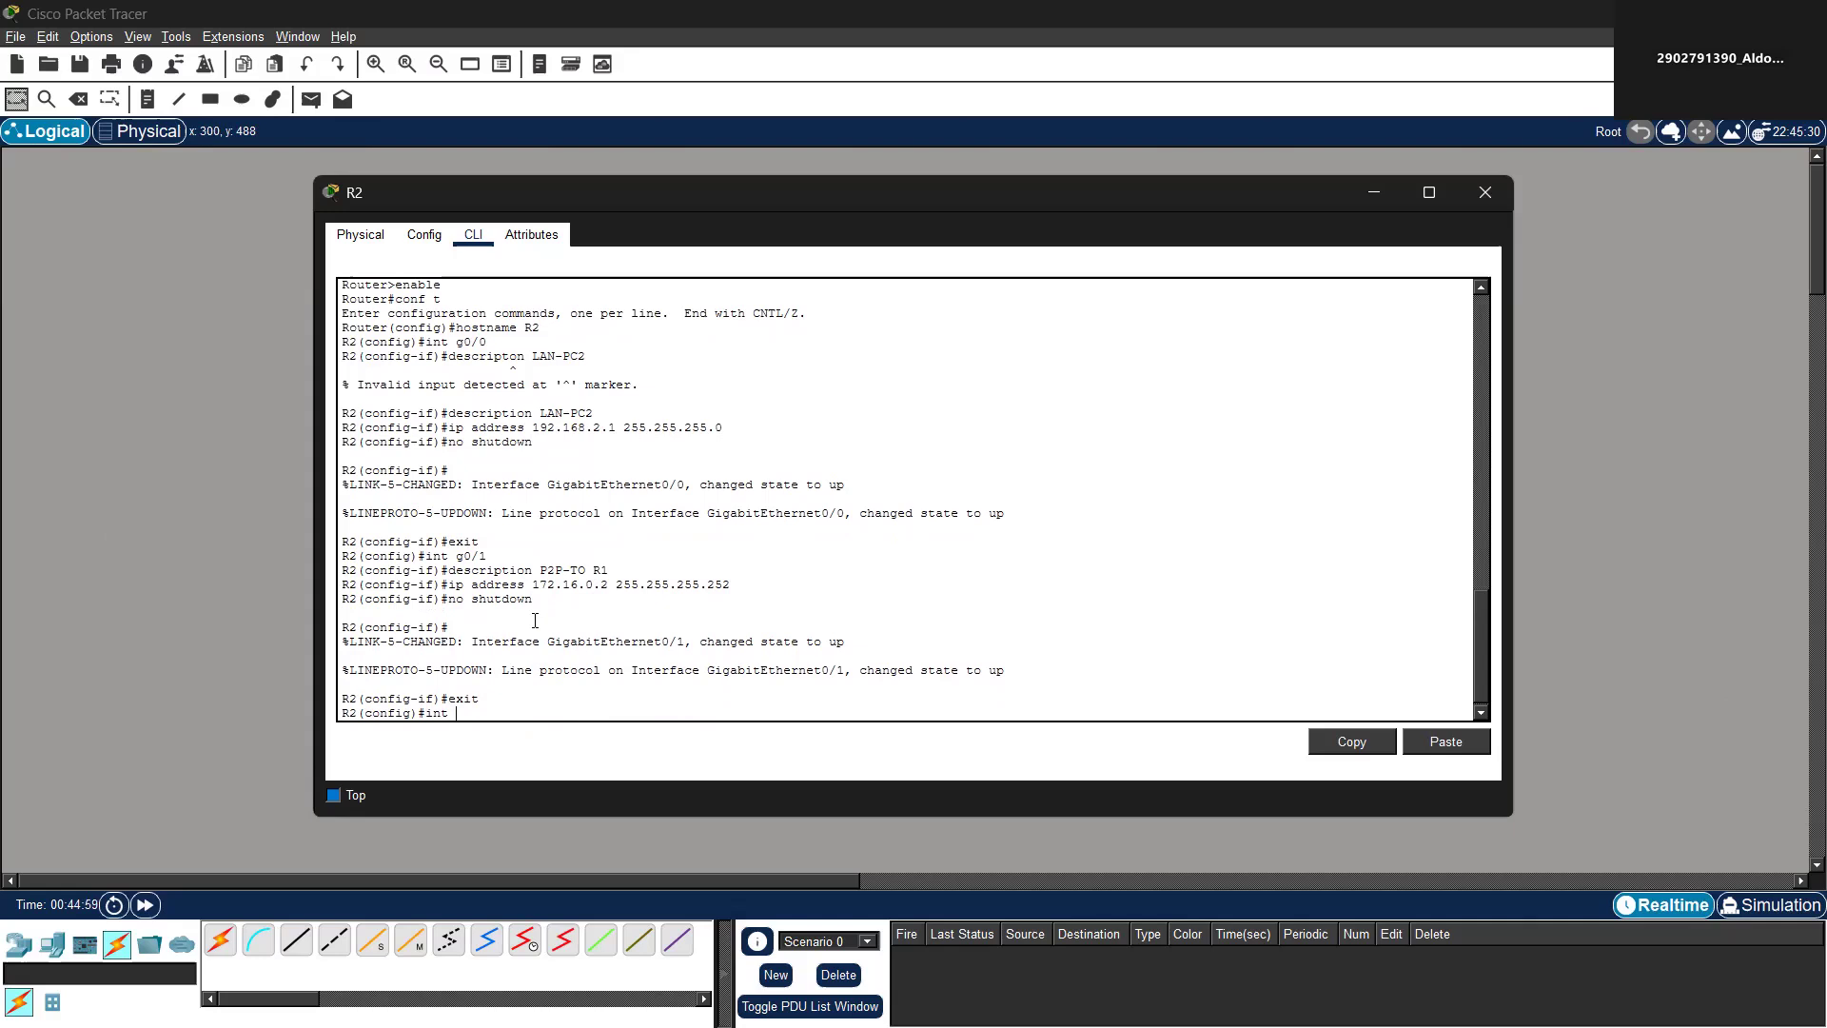
pyautogui.write(' g0/2')
pyautogui.press('Return')
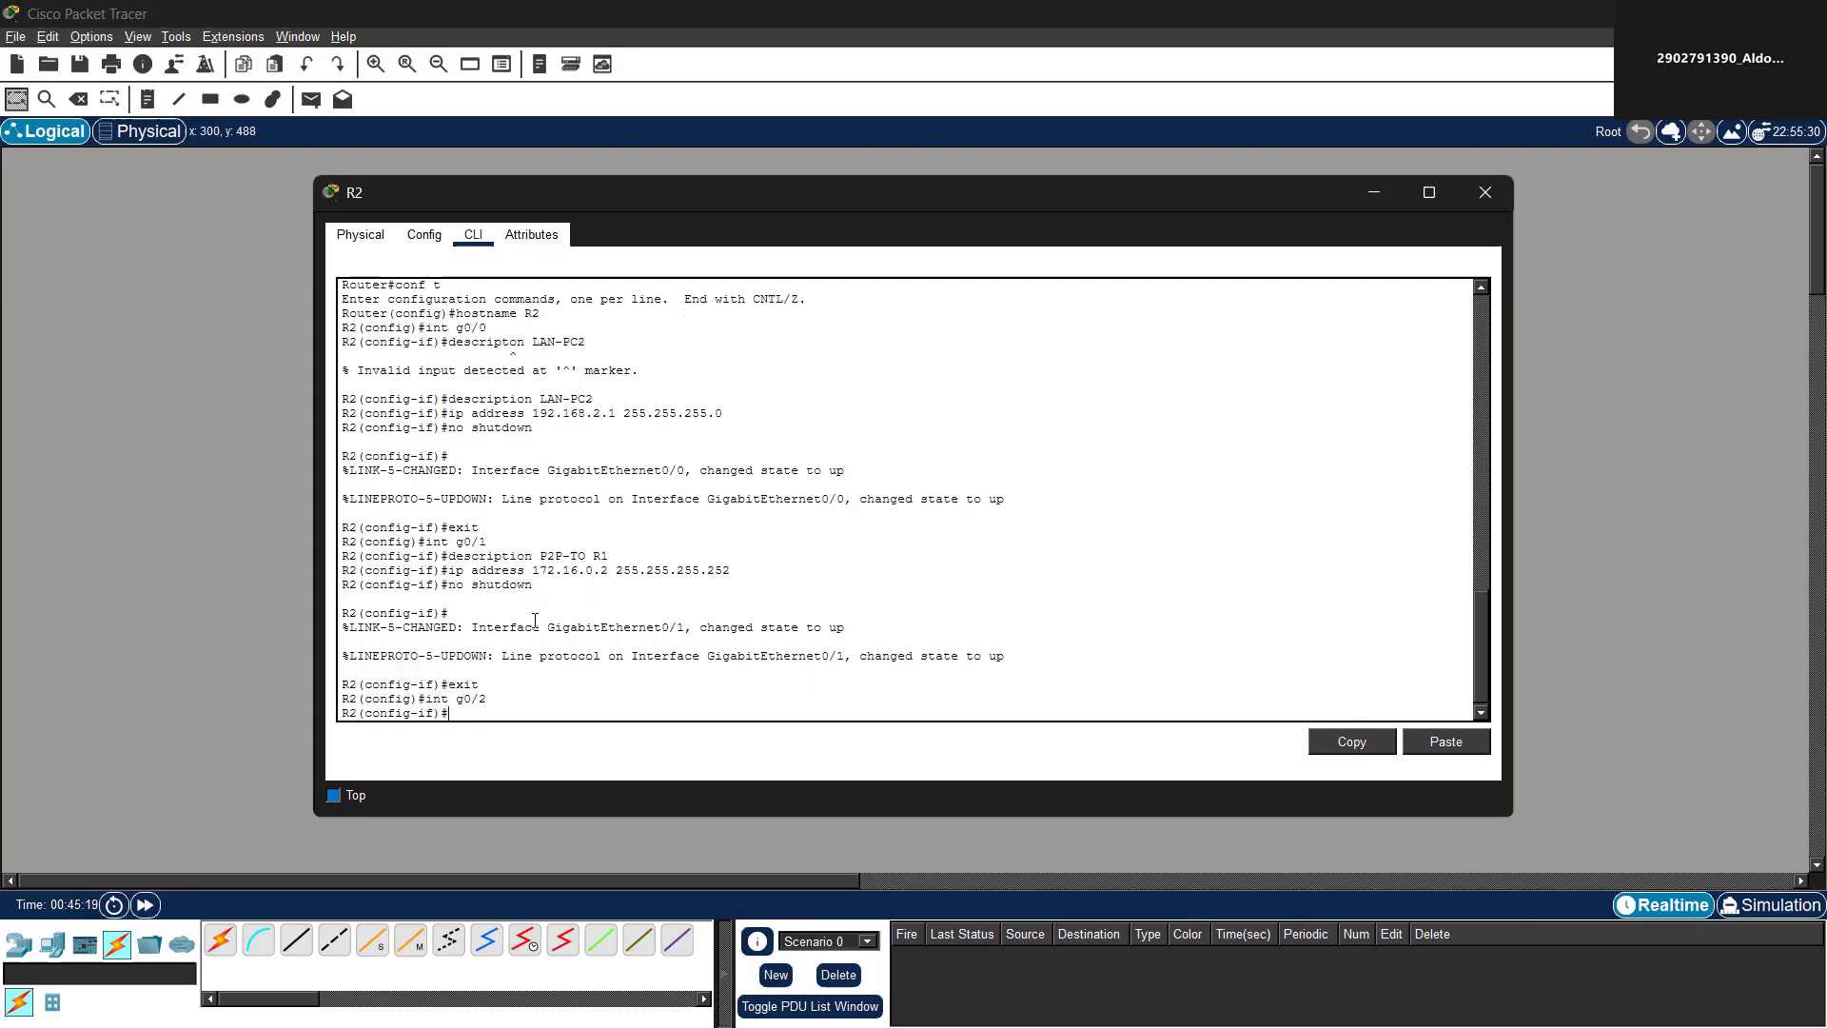
pyautogui.press('Up')
pyautogui.press('Up')
pyautogui.press('Up')
pyautogui.press('Up')
pyautogui.press('Up')
pyautogui.press('Return')
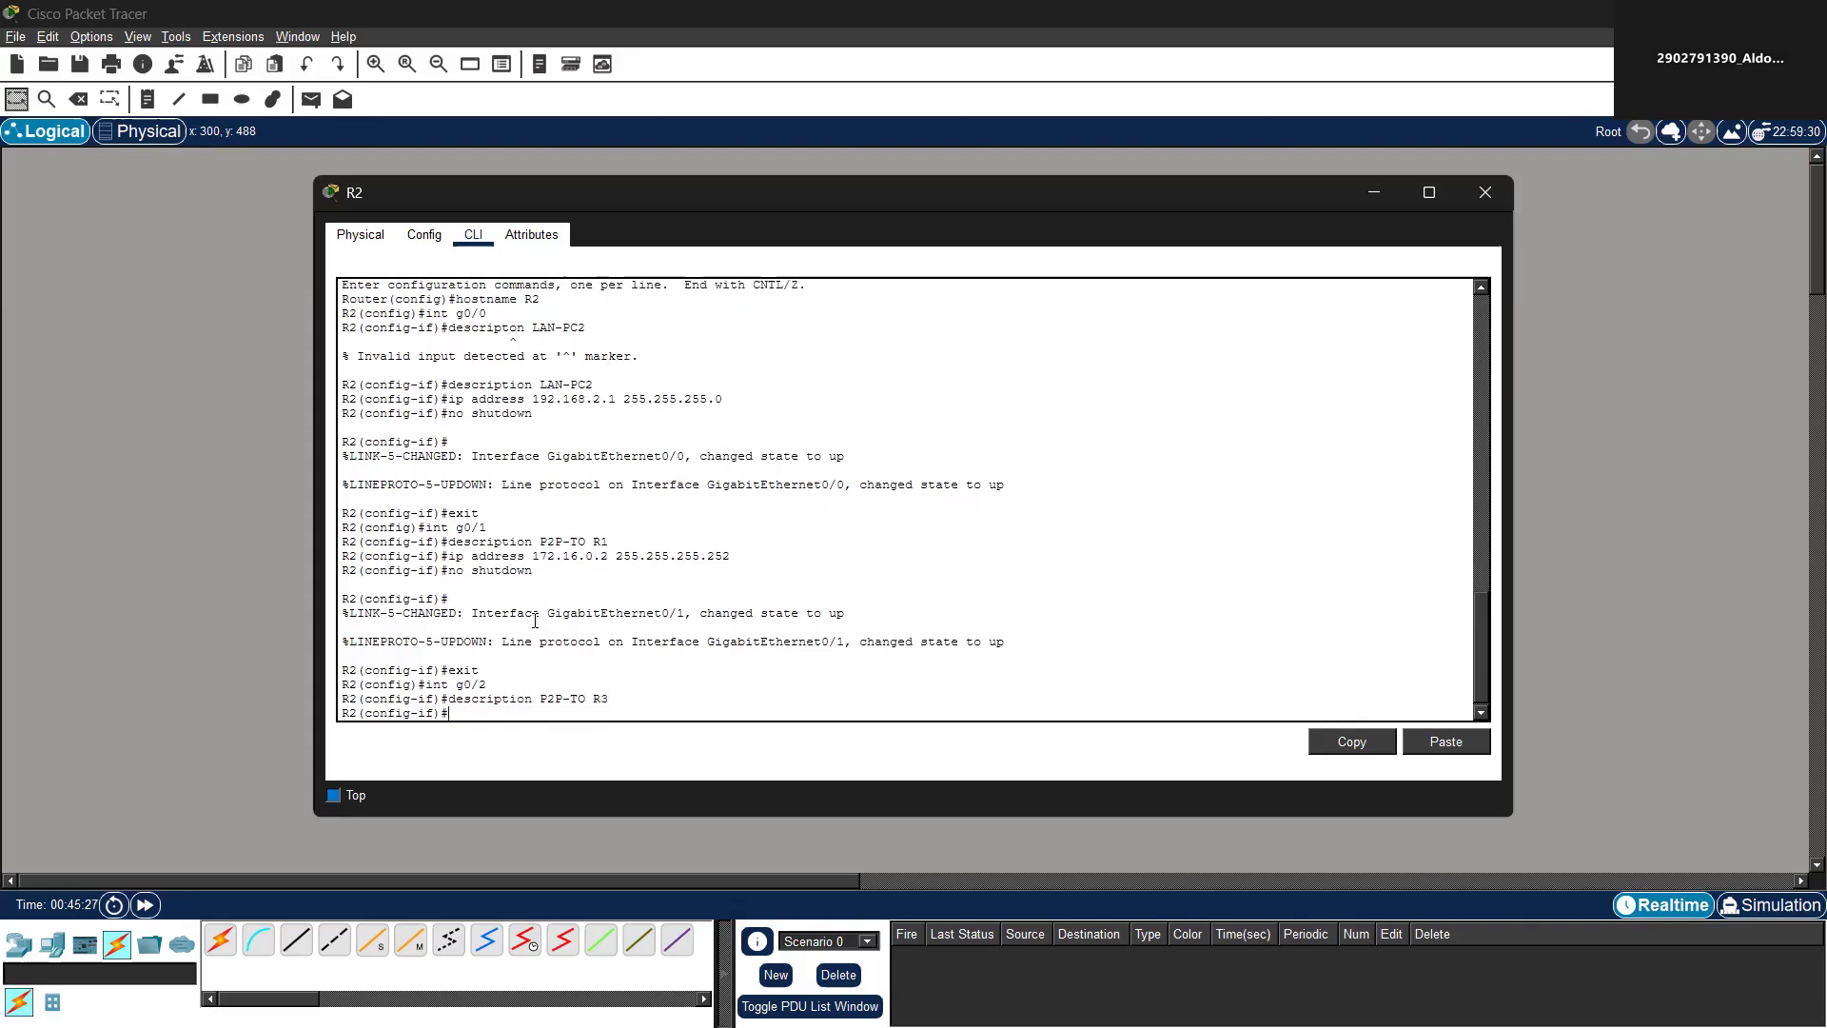
# Assign IP address 172.16.0.5 with mask 255.255.255.252 to R2's g0/2 interface
pyautogui.press('Up')
pyautogui.press('Up')
pyautogui.press('Up')
pyautogui.press('Up')
pyautogui.press('Up')
pyautogui.press('BackSpace')
pyautogui.write('5')
pyautogui.press('Right')
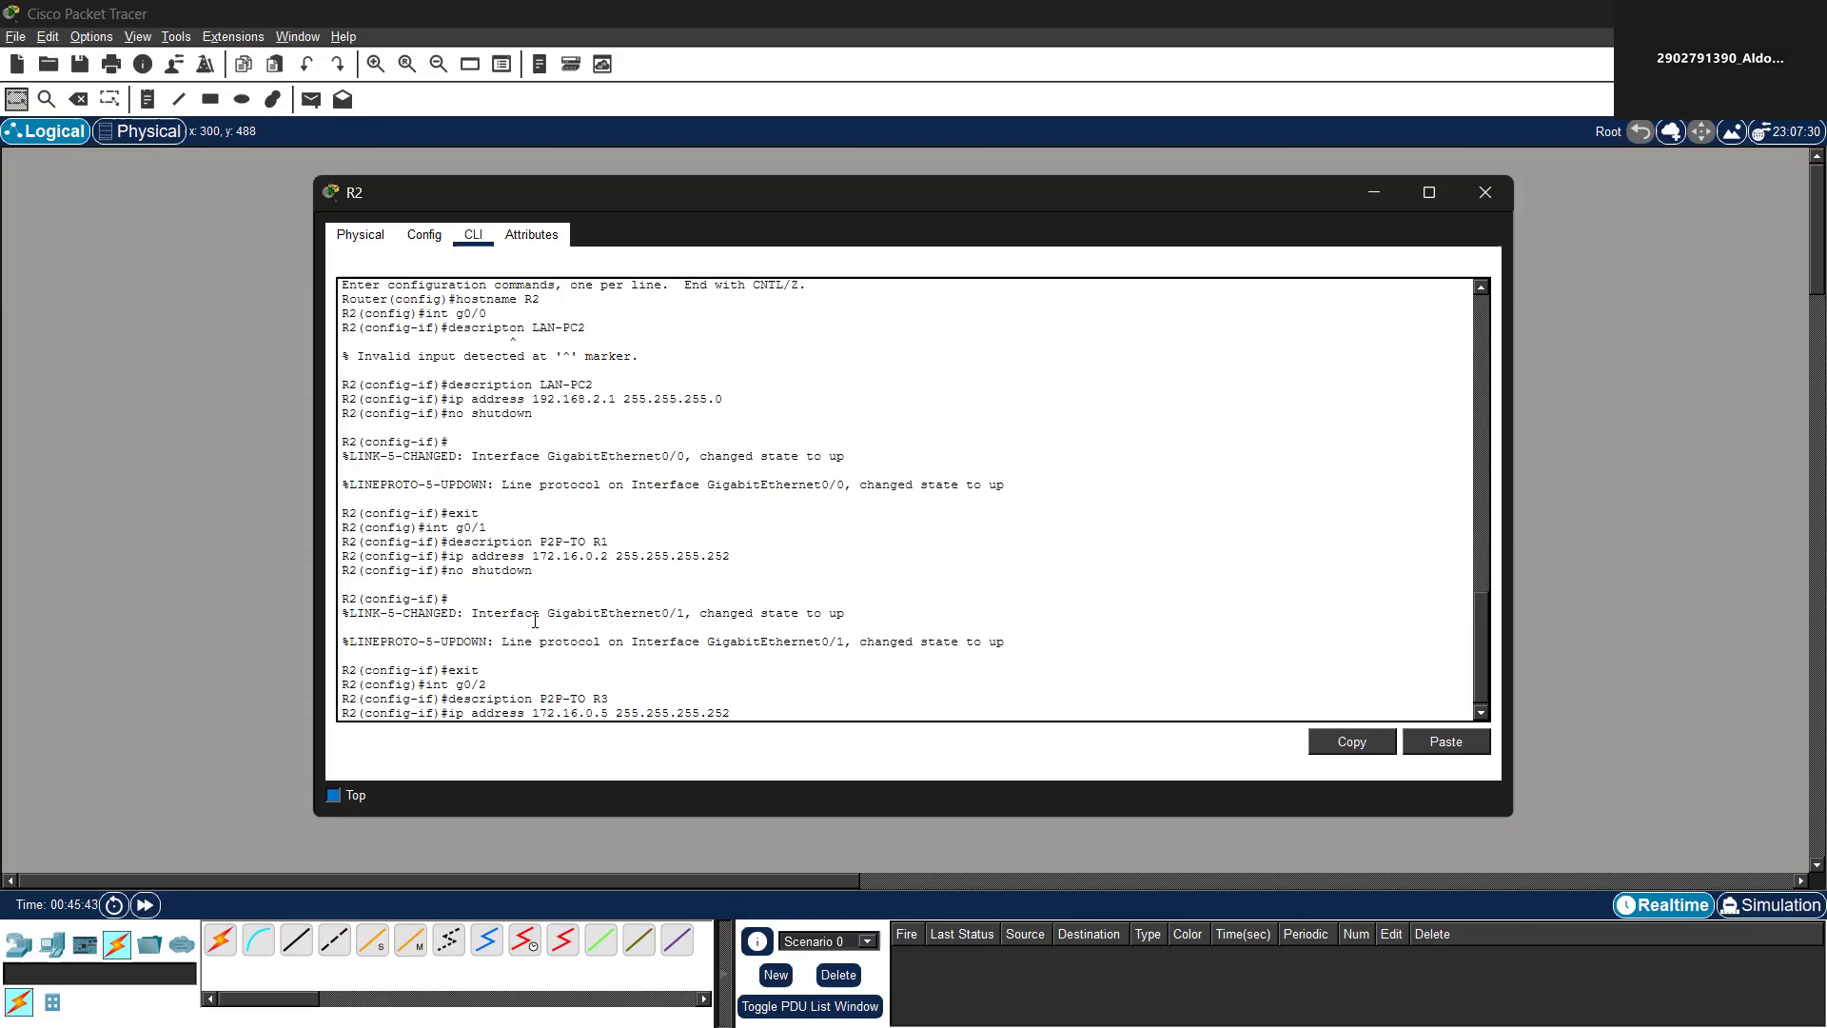
pyautogui.press('Return')
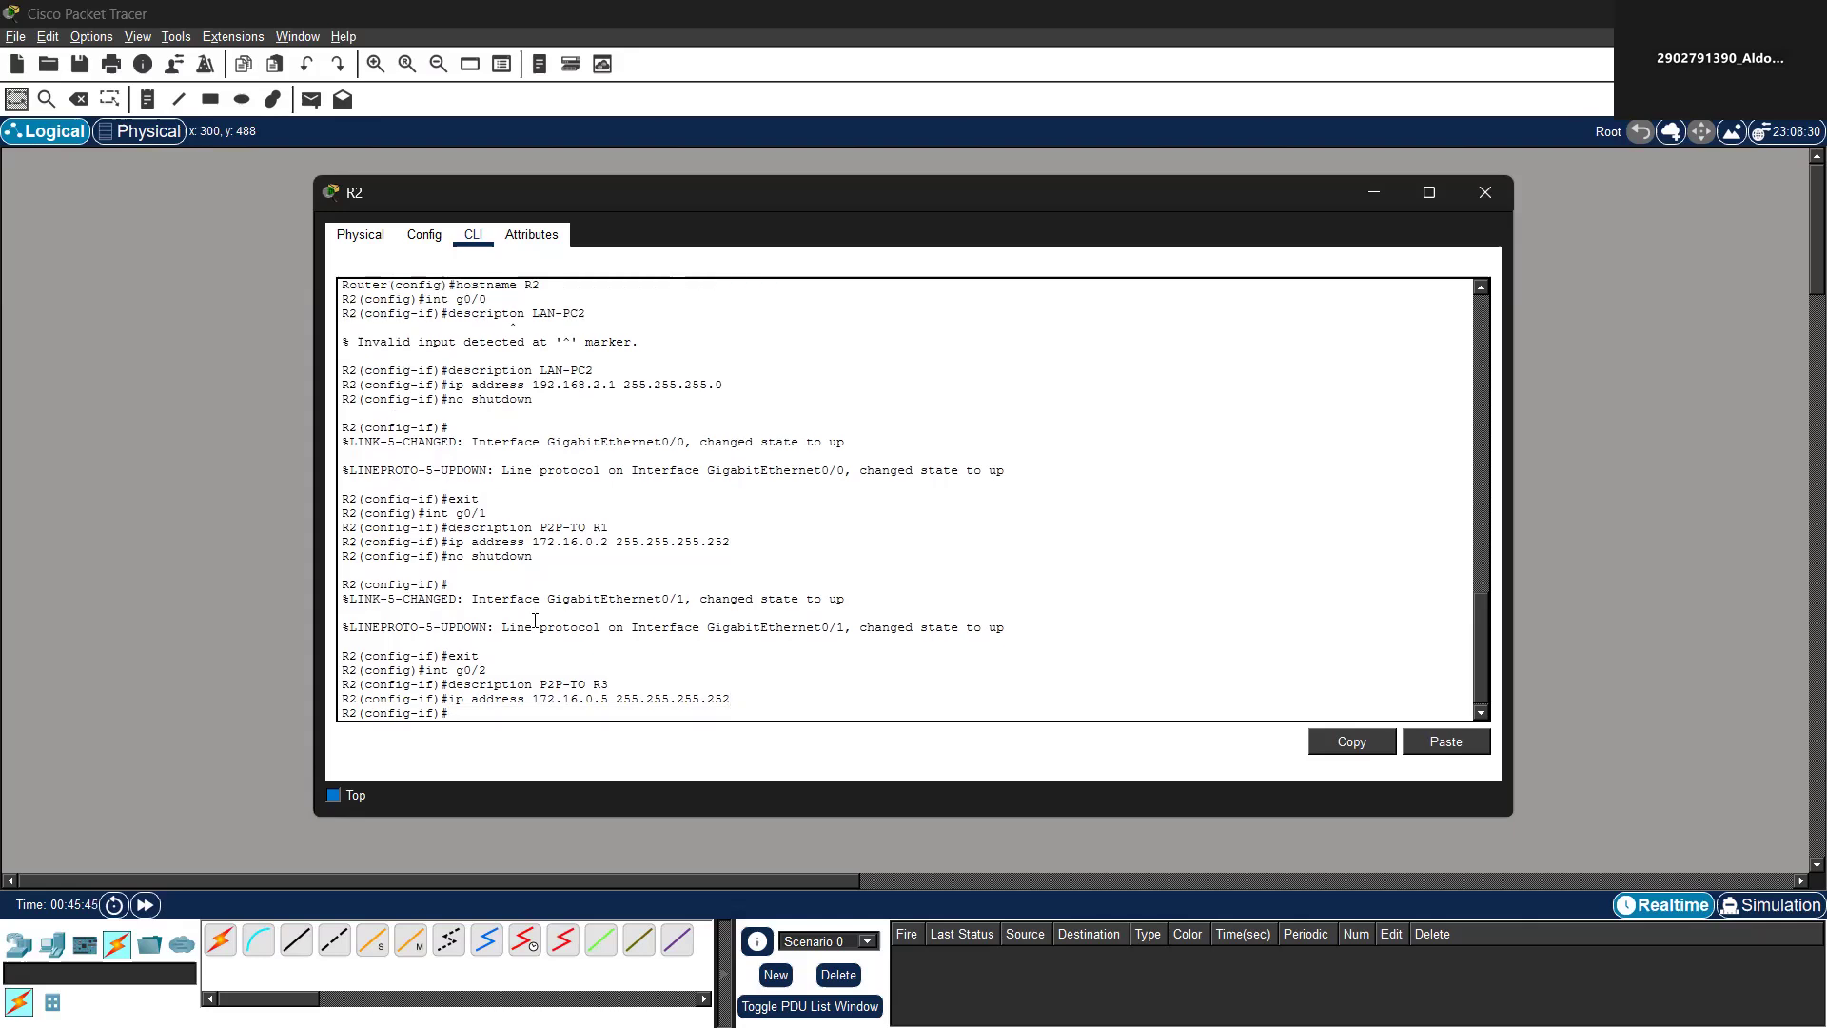
# Enable R2's g0/2 interface with no shutdown and exit its interface configuration
pyautogui.write('no shutdown')
pyautogui.press('Return')
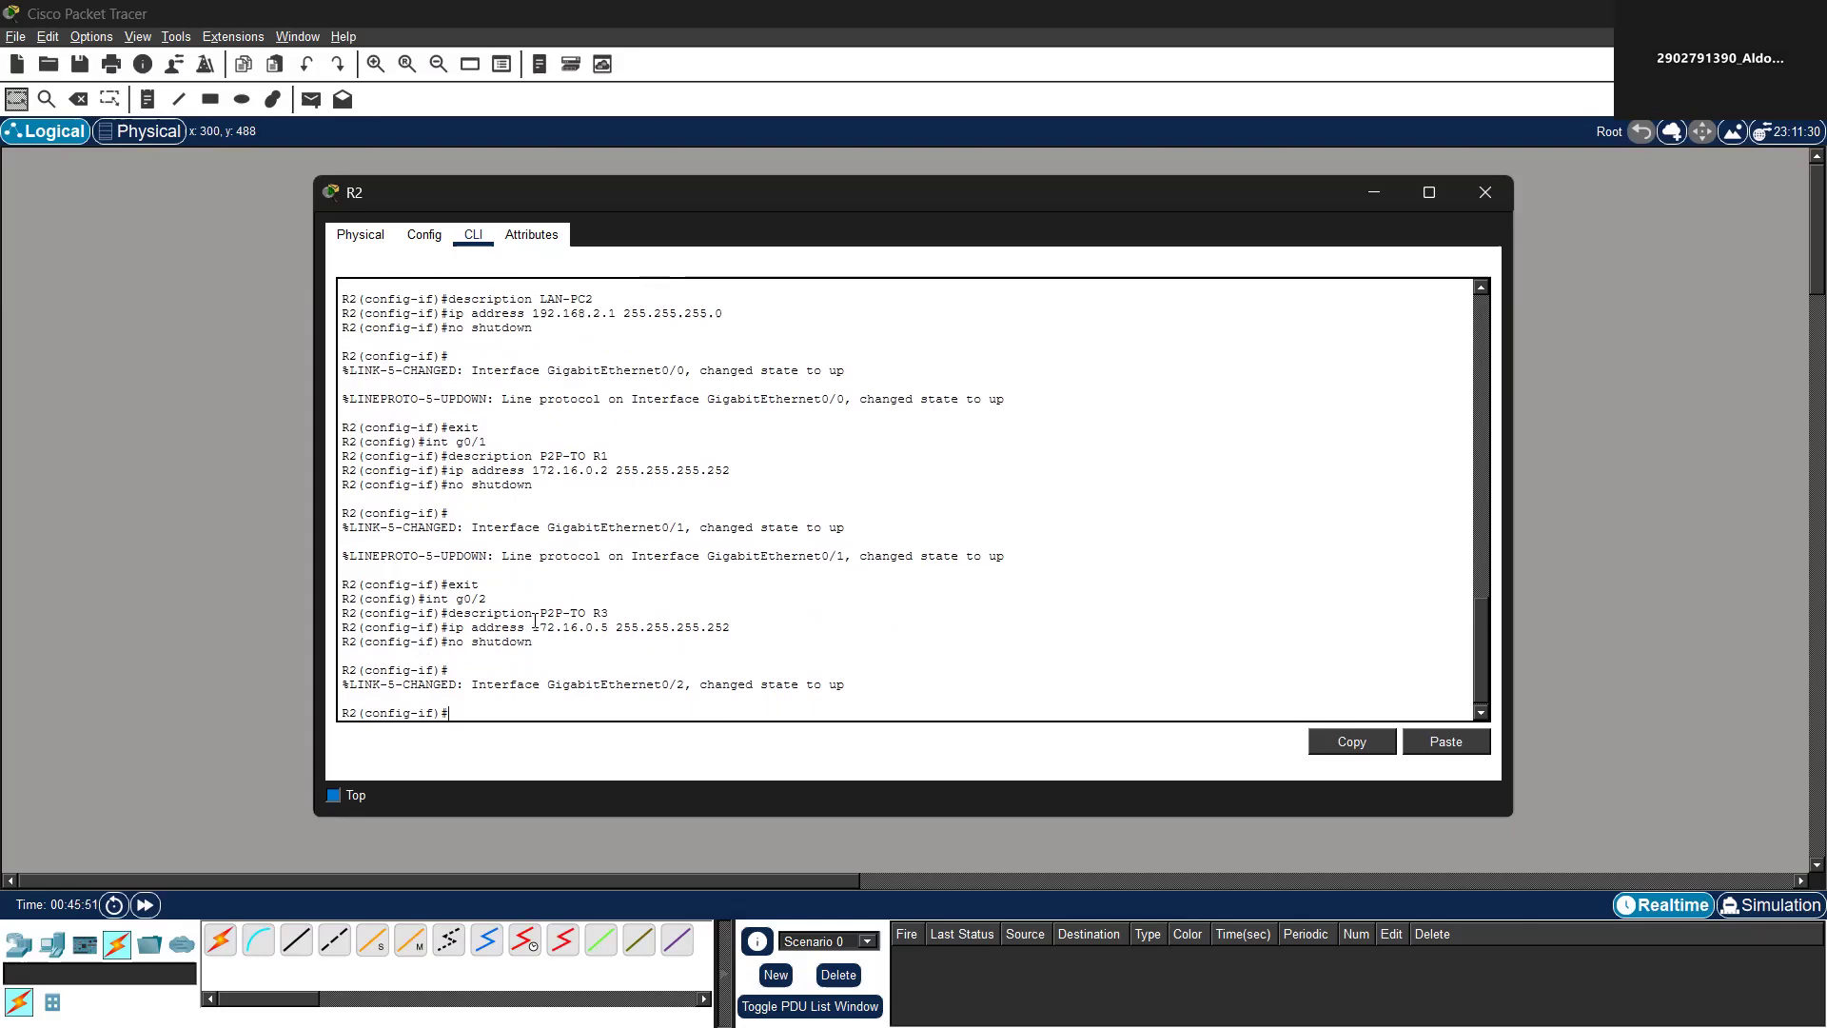
pyautogui.write('exit')
pyautogui.press('Return')
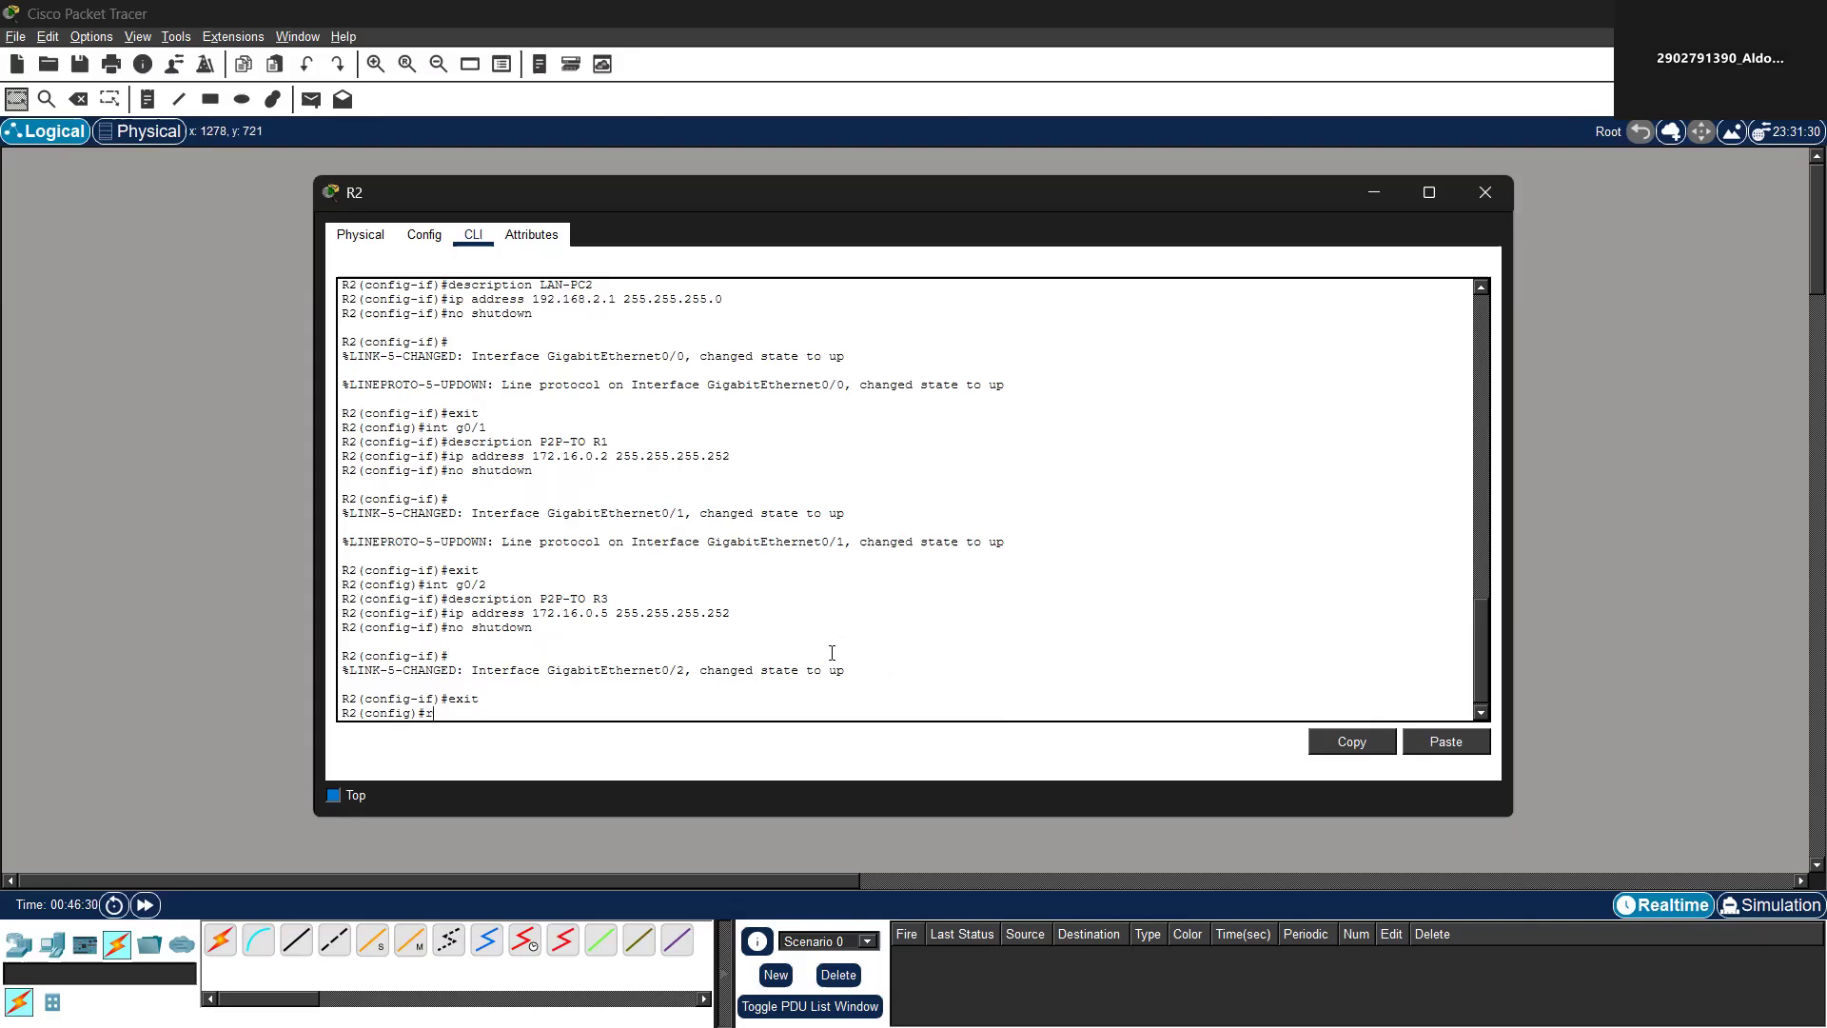
# Start OSPF process 200 on R2 and set its router ID to 2.2.2.2
pyautogui.write('ter ospf 200')
pyautogui.press('Return')
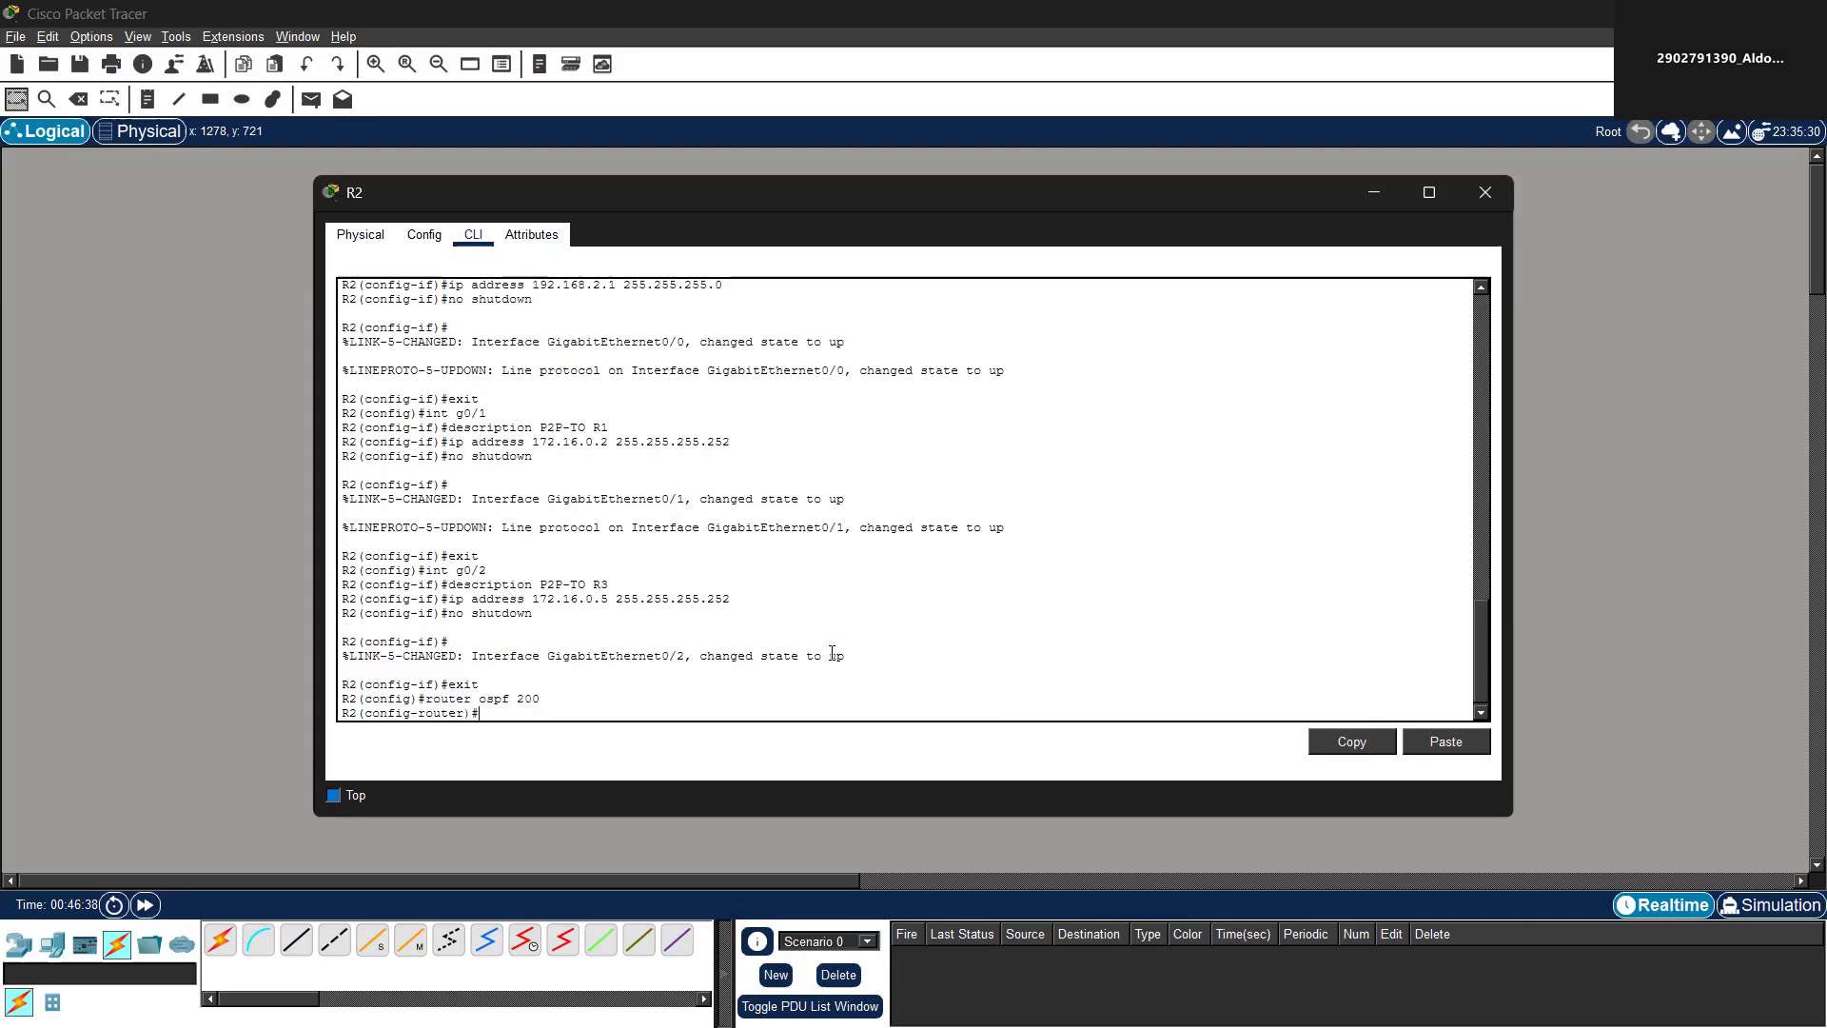
pyautogui.write('router-id 2.2.2.2')
pyautogui.press('Return')
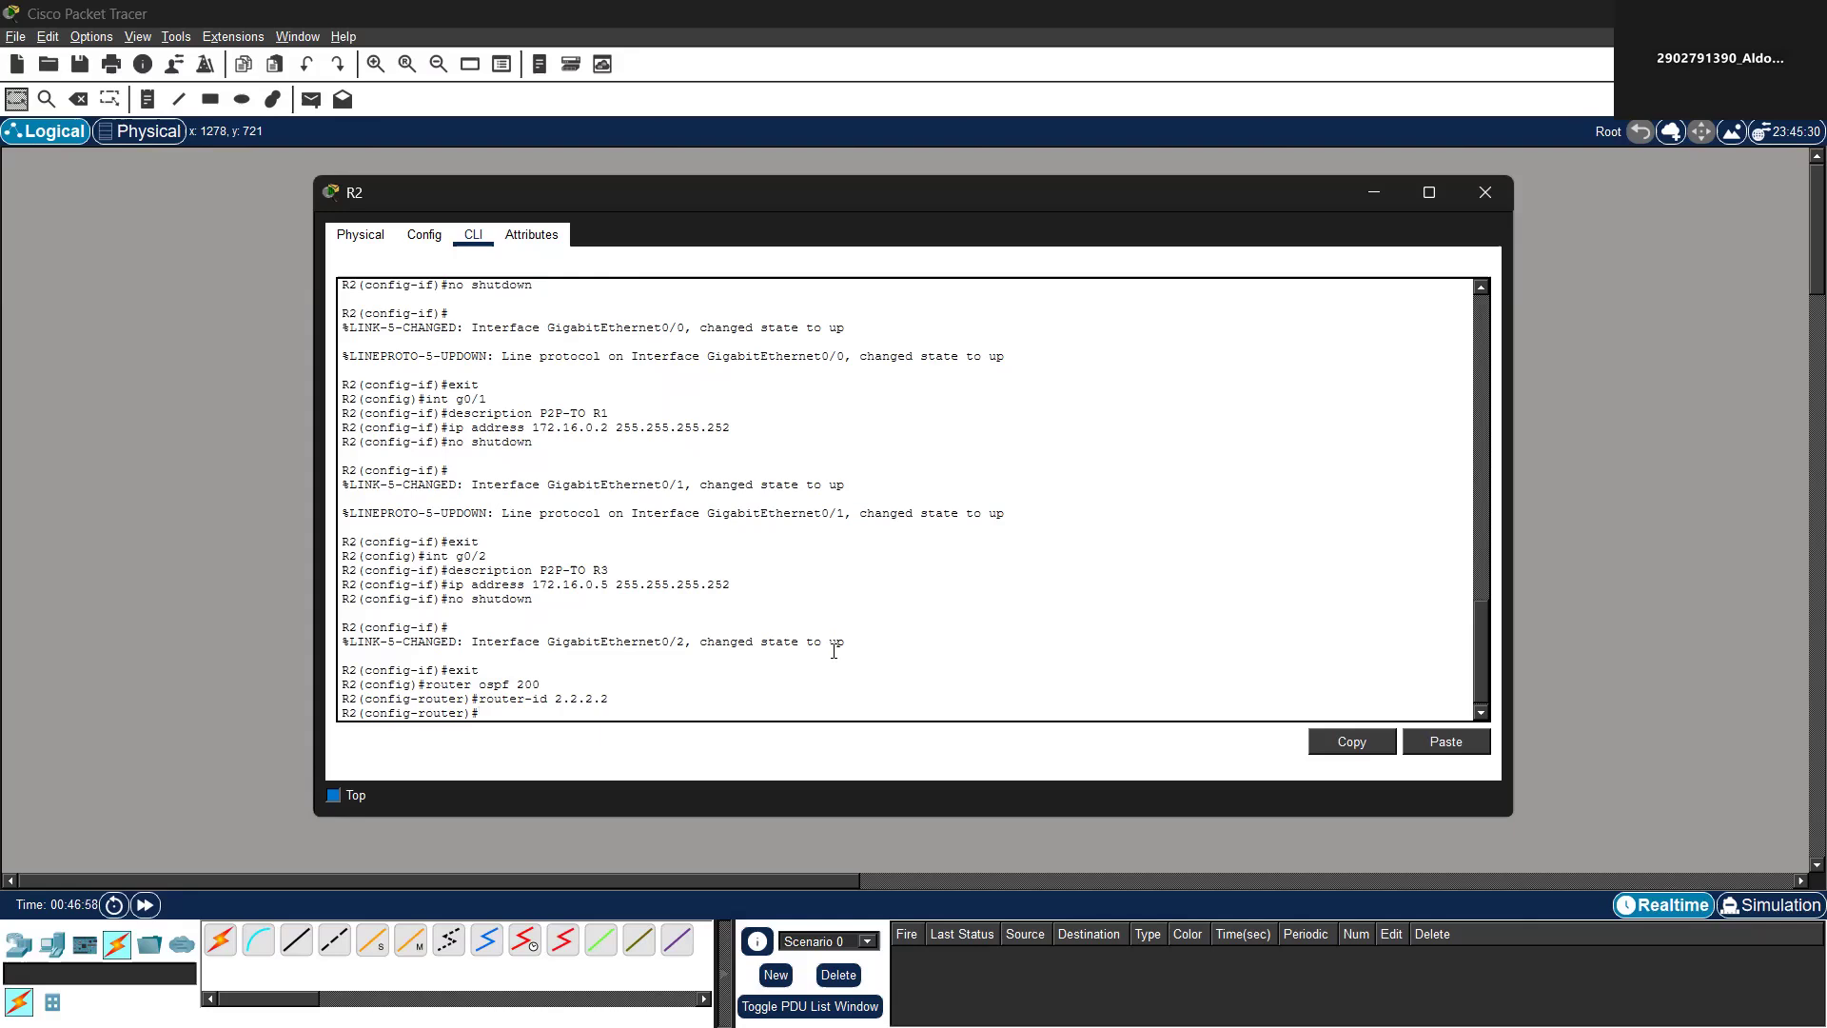
# Advertise networks 172.16.0.0 and 172.16.0.4, both with wildcard 0.0.0.3, in OSPF area 0 on R2
pyautogui.write('tw')
pyautogui.press('BackSpace')
pyautogui.press('BackSpace')
pyautogui.write('e')
pyautogui.write('twork 1872.16.0')
pyautogui.write('ea')
pyautogui.press('Return')
pyautogui.press('Up')
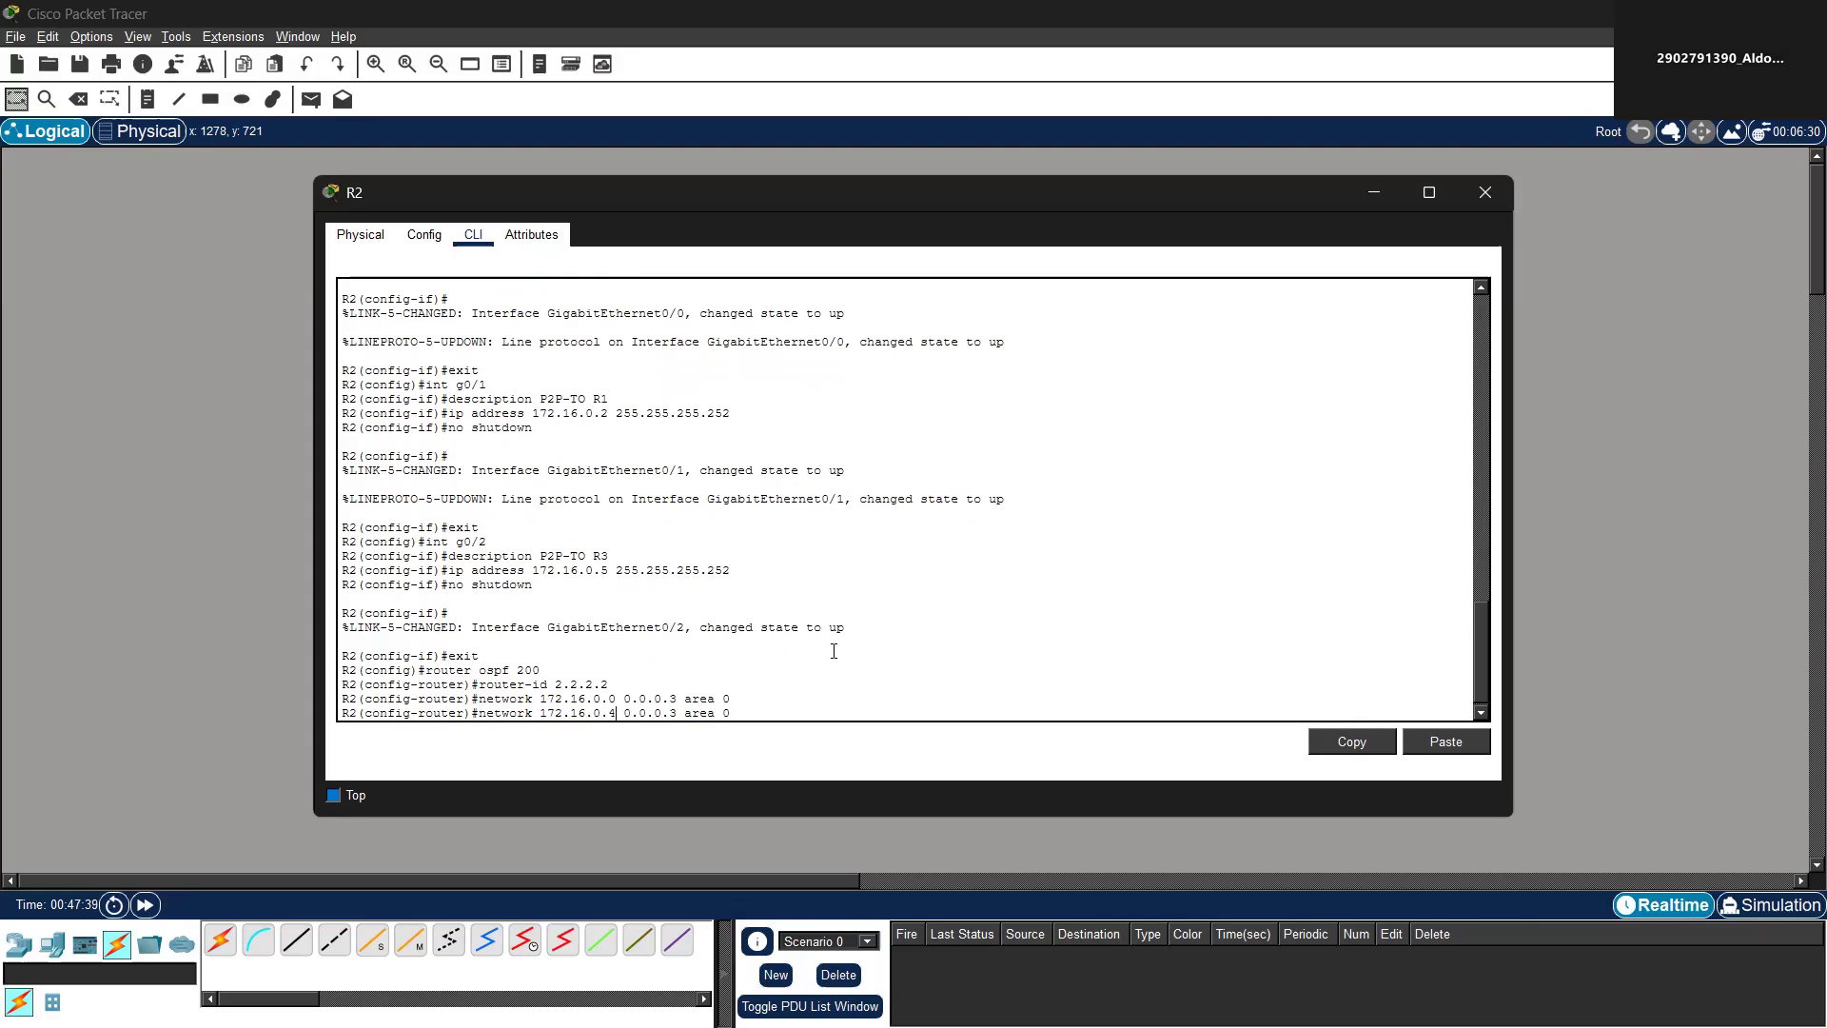
pyautogui.press('Return')
# Advertise network 192.168.2.0 with wildcard 0.0.0.255 in OSPF area 0 on R2
pyautogui.press('Up')
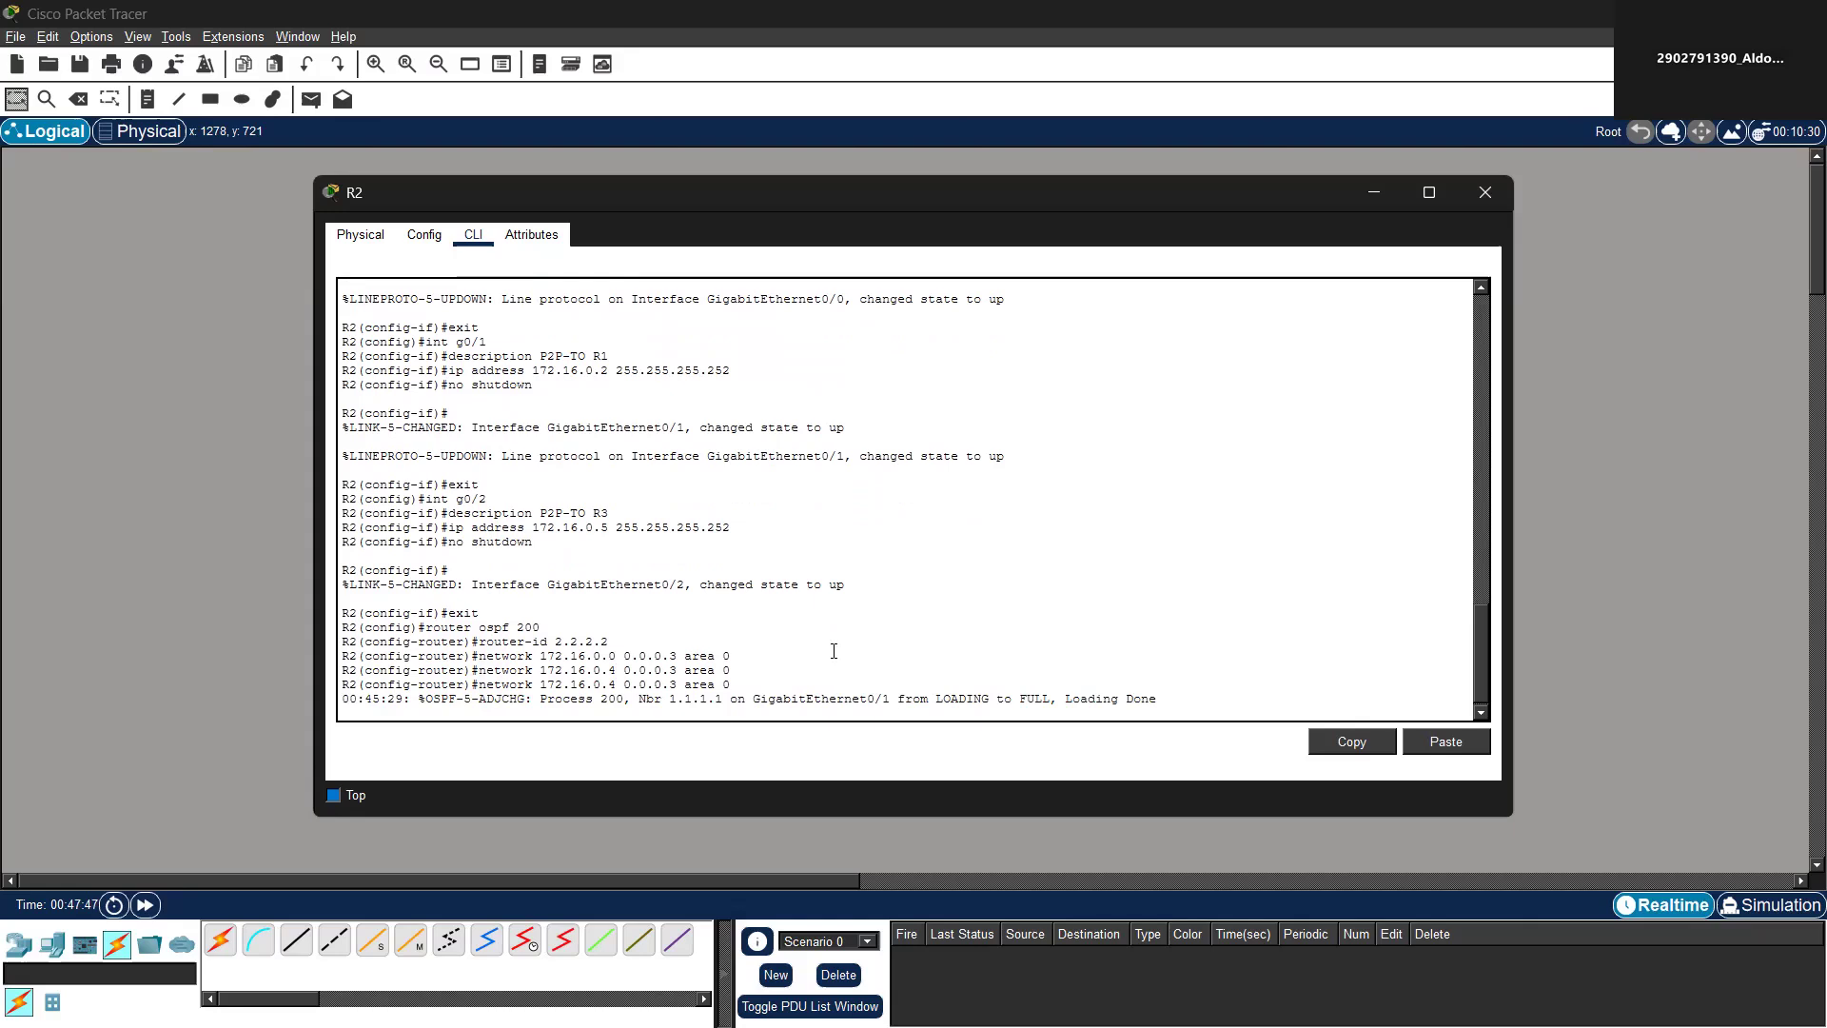
pyautogui.press('Up')
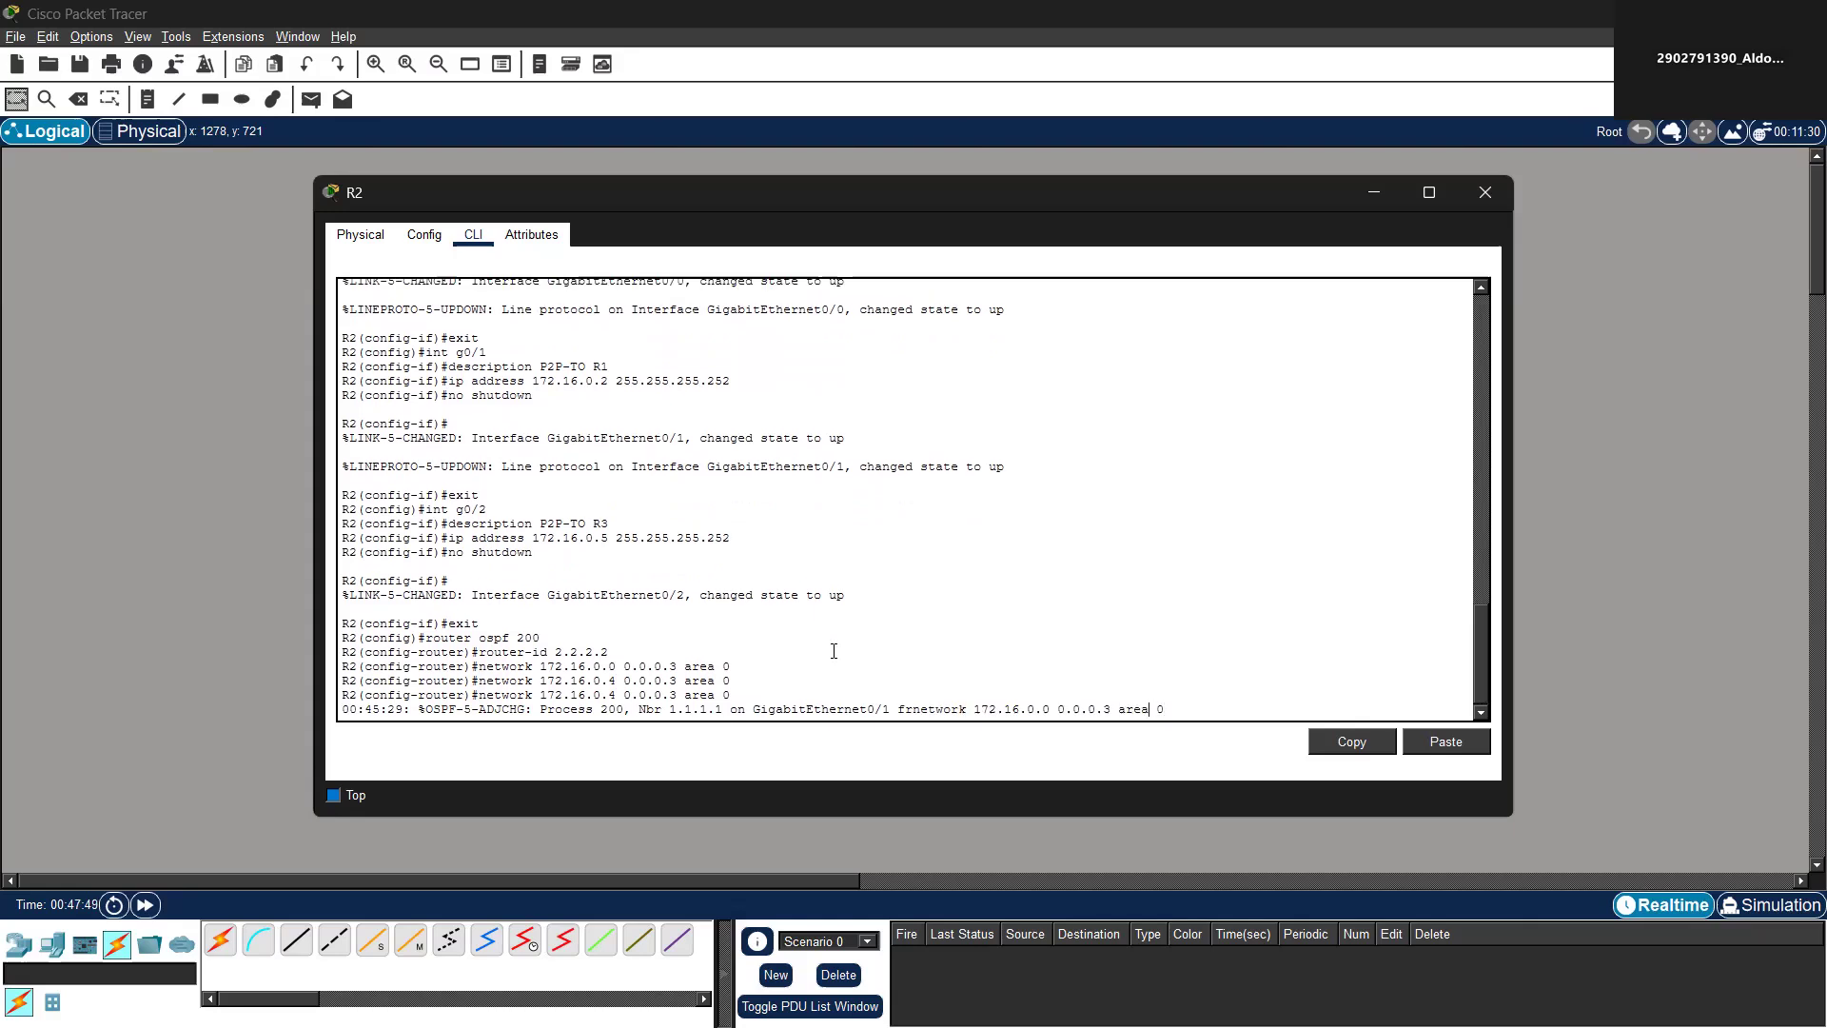
pyautogui.press('Left')
pyautogui.press('Left')
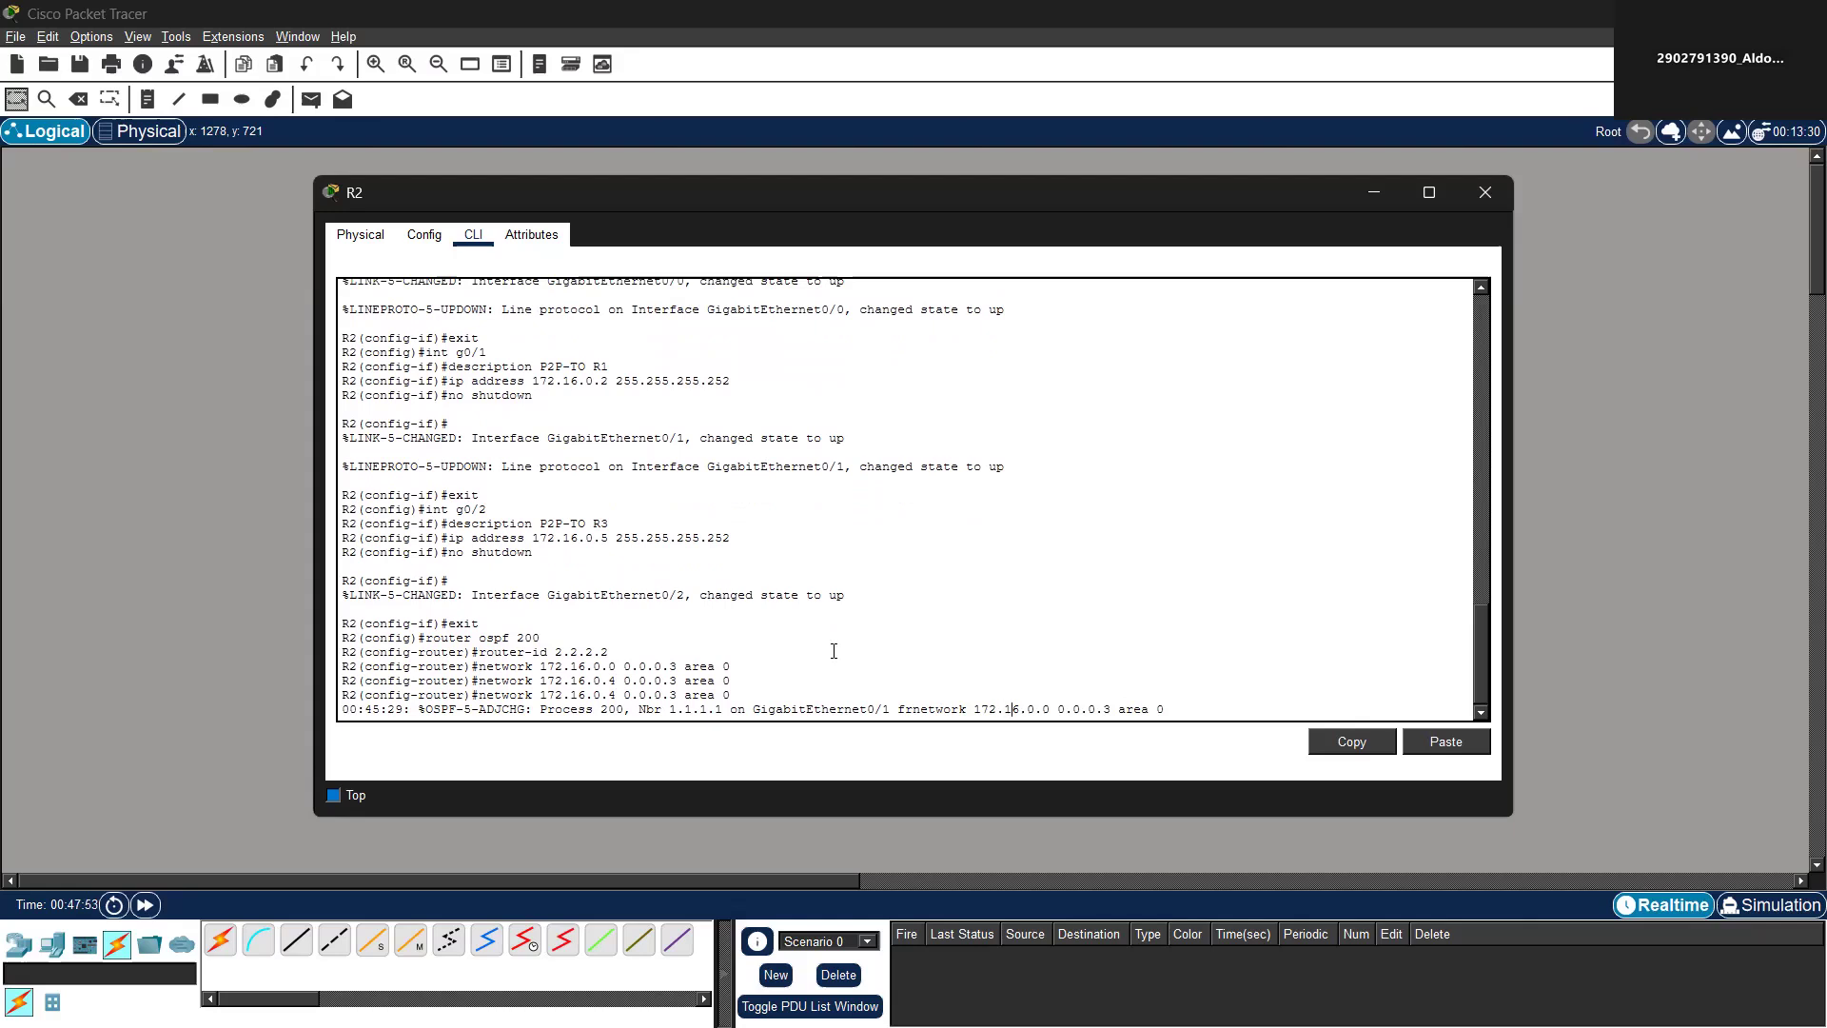
pyautogui.press('Down')
pyautogui.press('Down')
pyautogui.press('Down')
pyautogui.press('Return')
pyautogui.press('Up')
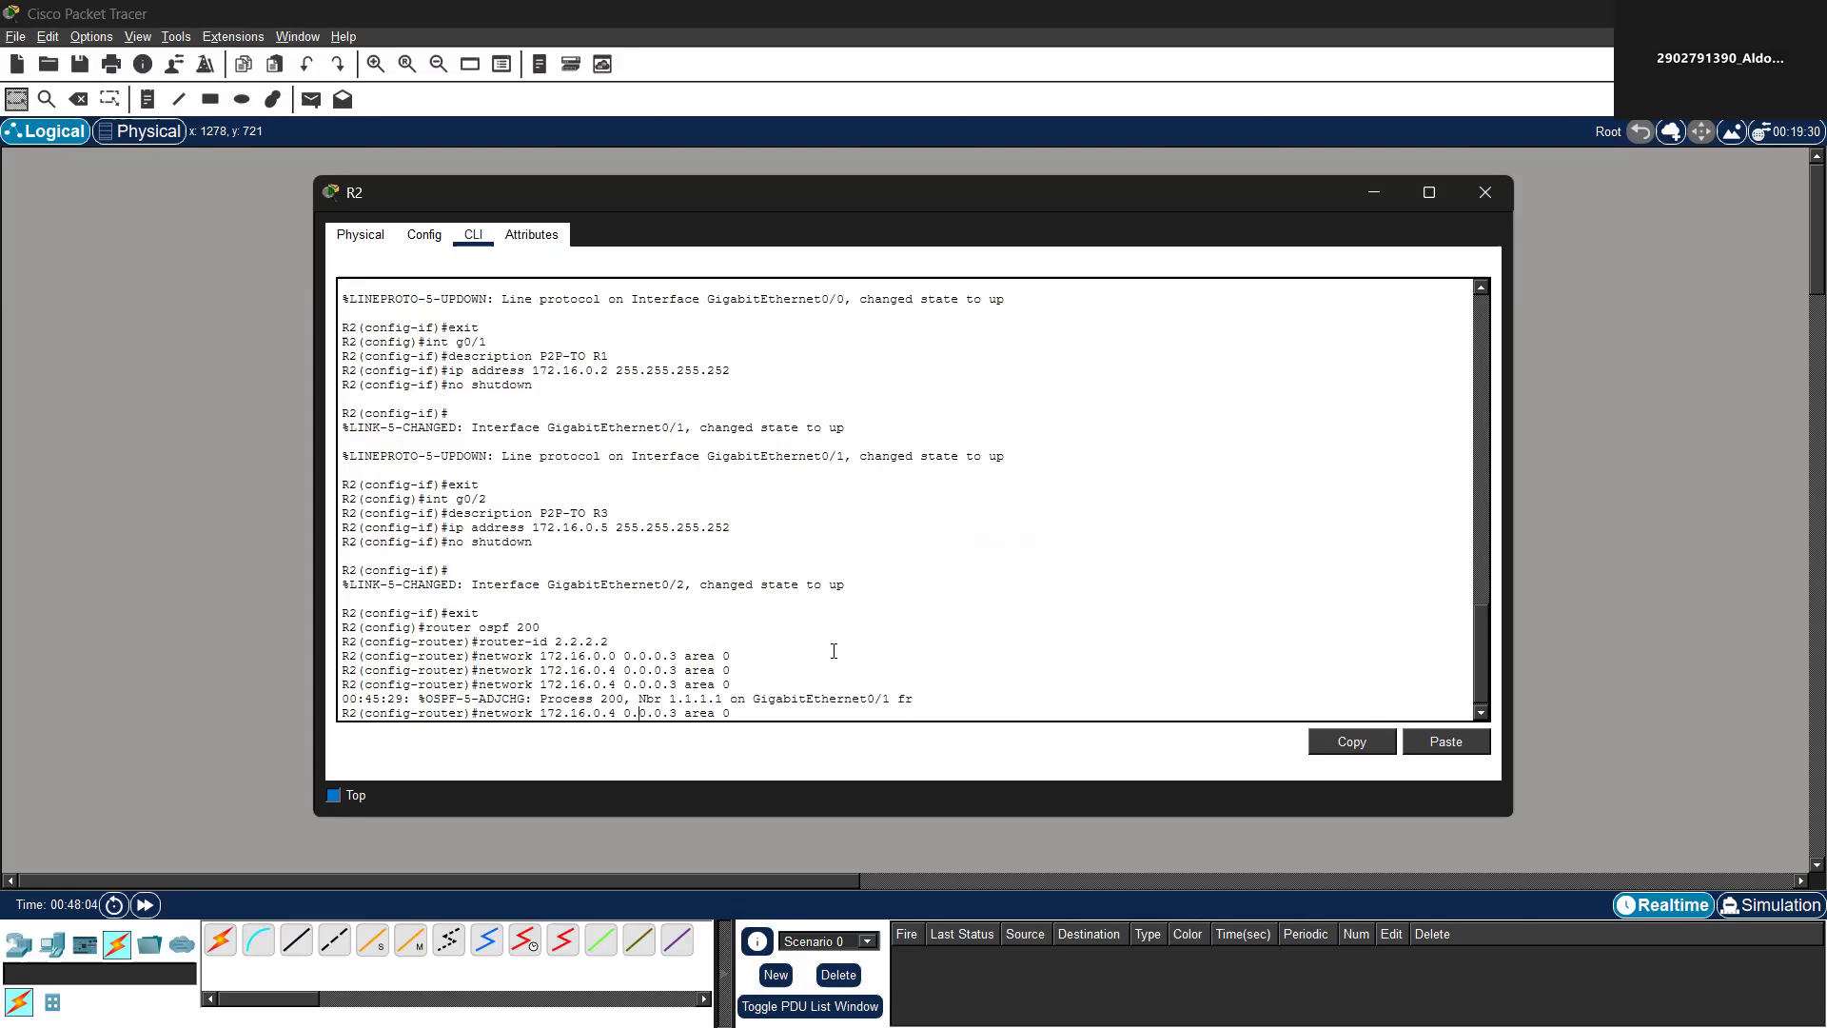
pyautogui.press('BackSpace')
pyautogui.write('92.168')
pyautogui.press('BackSpace')
pyautogui.write('0')
pyautogui.press('Left')
pyautogui.press('Left')
pyautogui.press('BackSpace')
pyautogui.write('2')
pyautogui.press('BackSpace')
pyautogui.write('255')
pyautogui.press('Return')
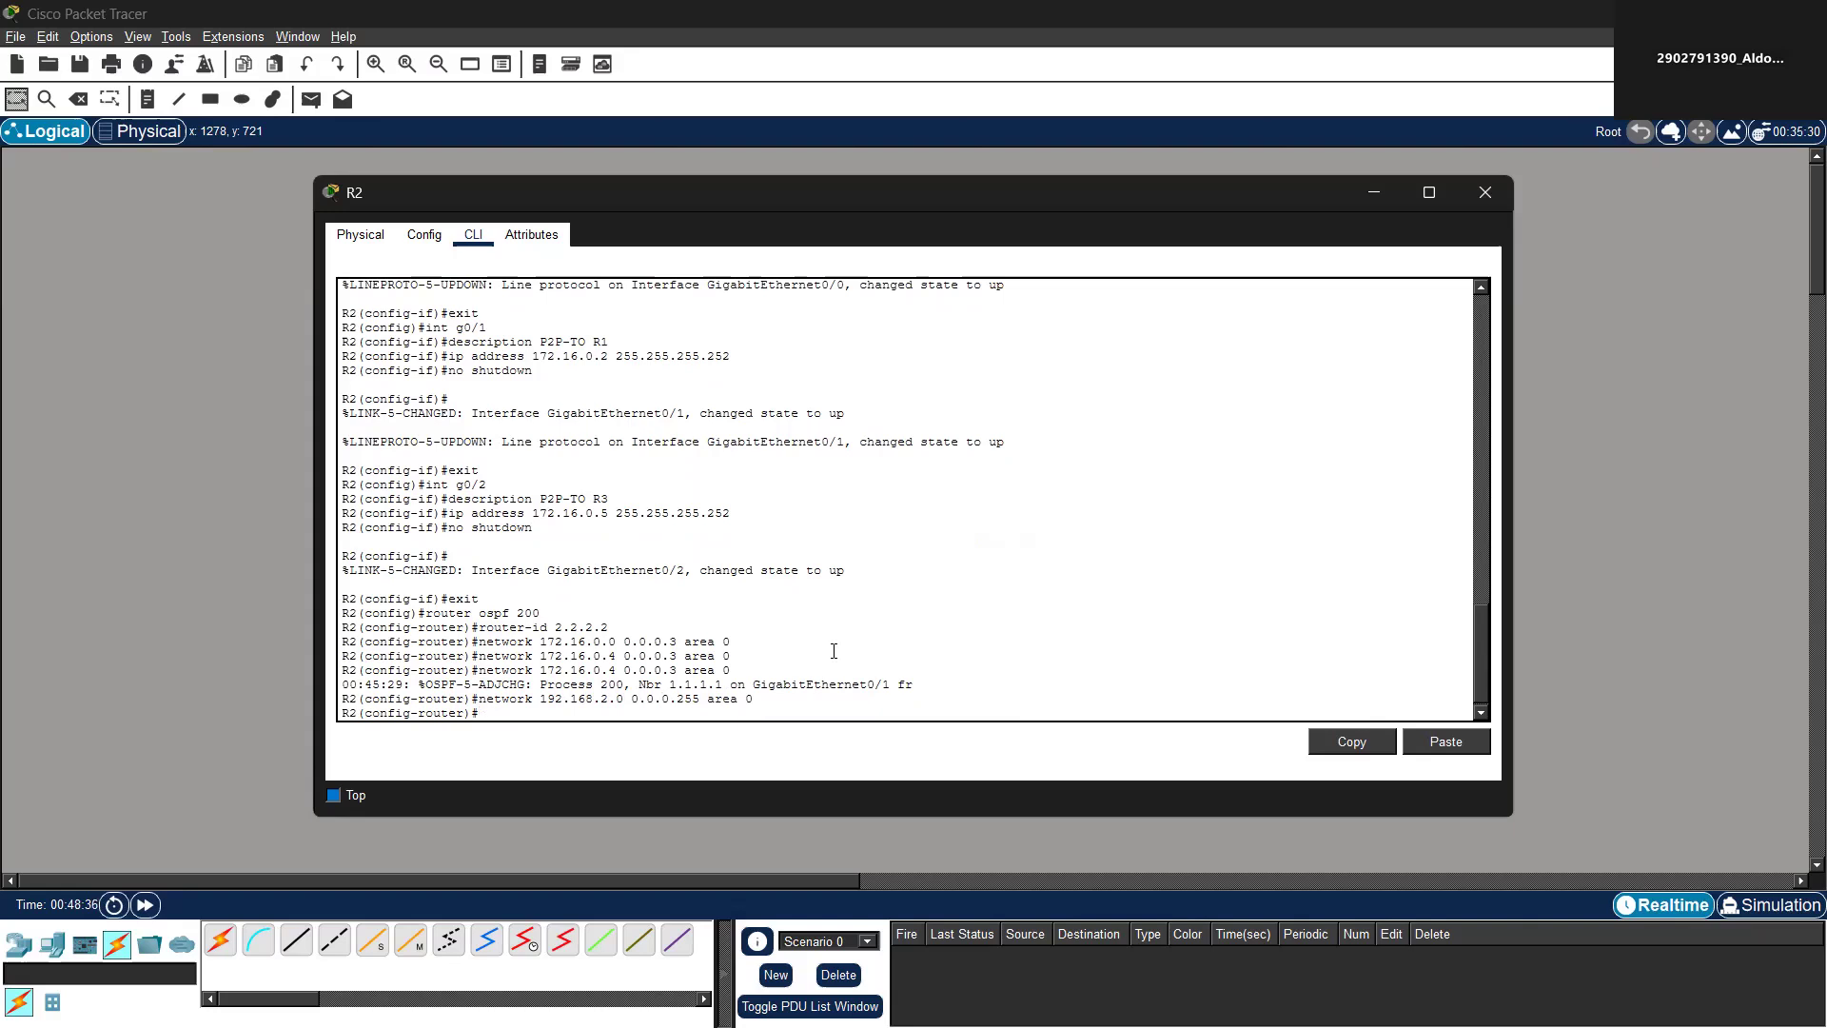
# Make GigabitEthernet 0/0 a passive OSPF interface on R2 and end configuration mode
pyautogui.write('passive-interface gigab')
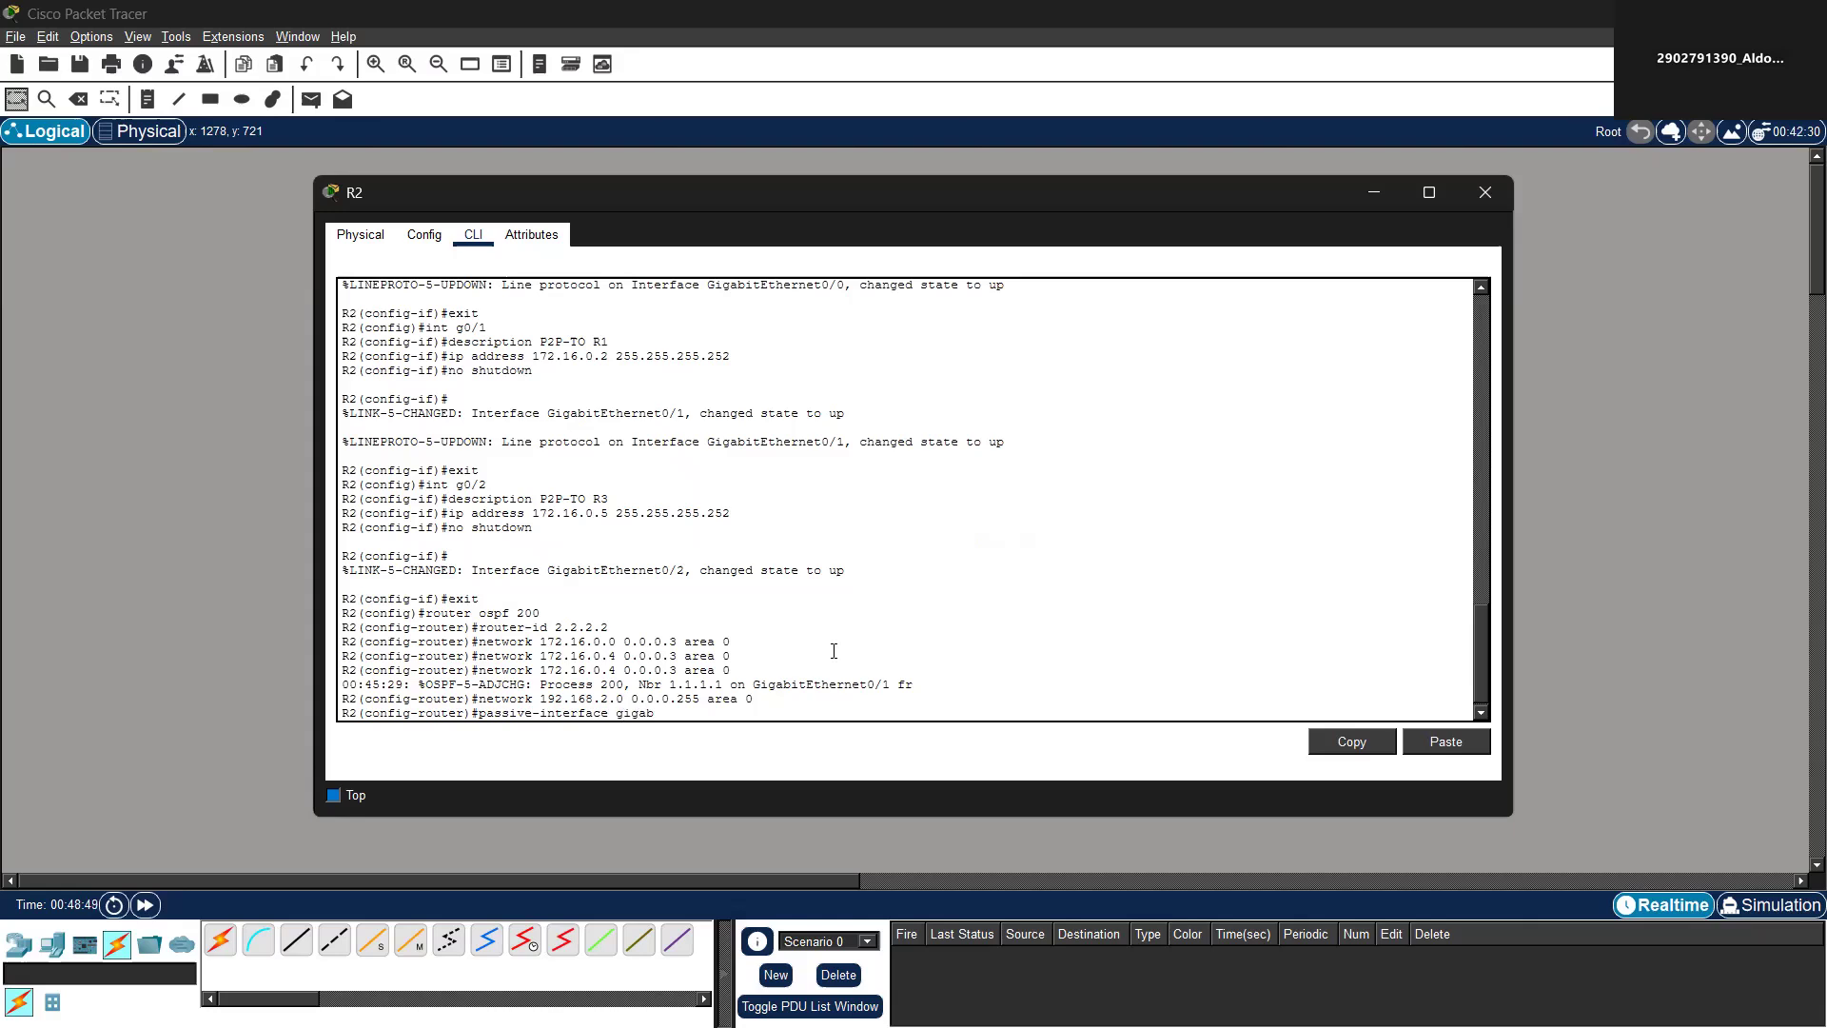
pyautogui.write('itEthernet 0/0')
pyautogui.press('Return')
pyautogui.write('end')
pyautogui.press('Return')
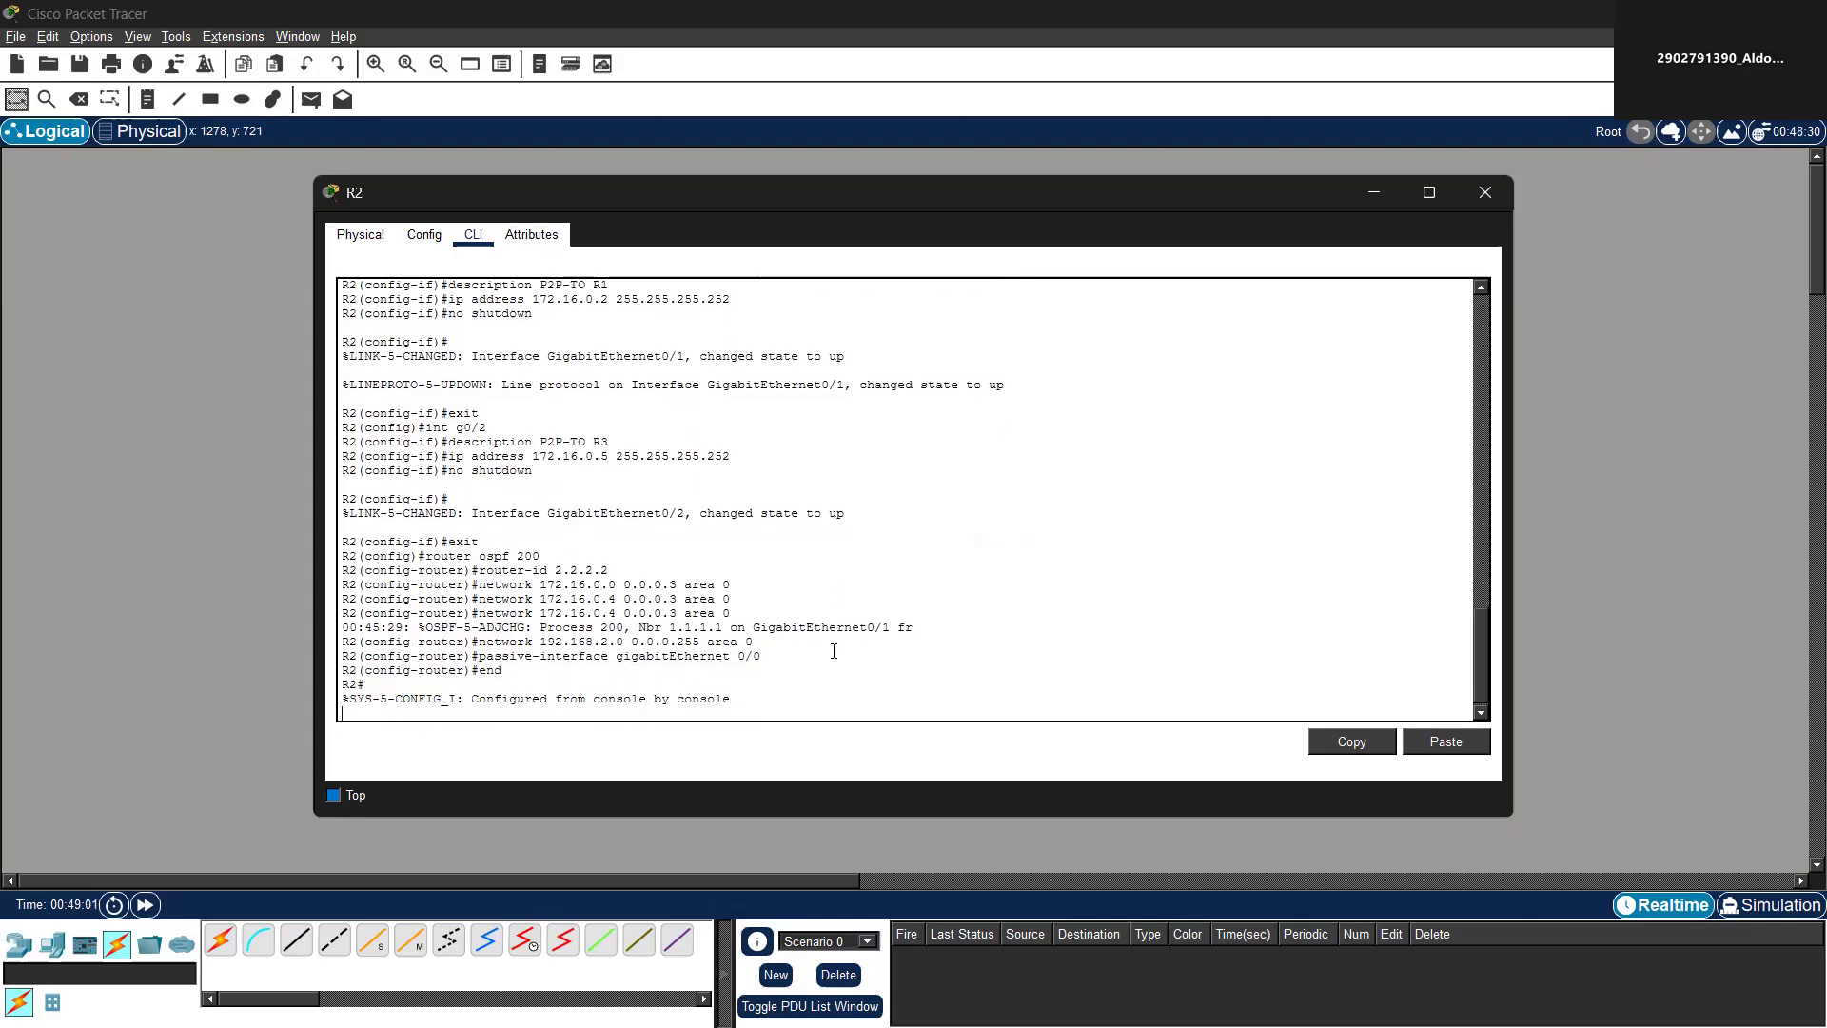
# Try to save R2's configuration with the write-memory command
pyautogui.press('Return')
pyautogui.write('write -memory')
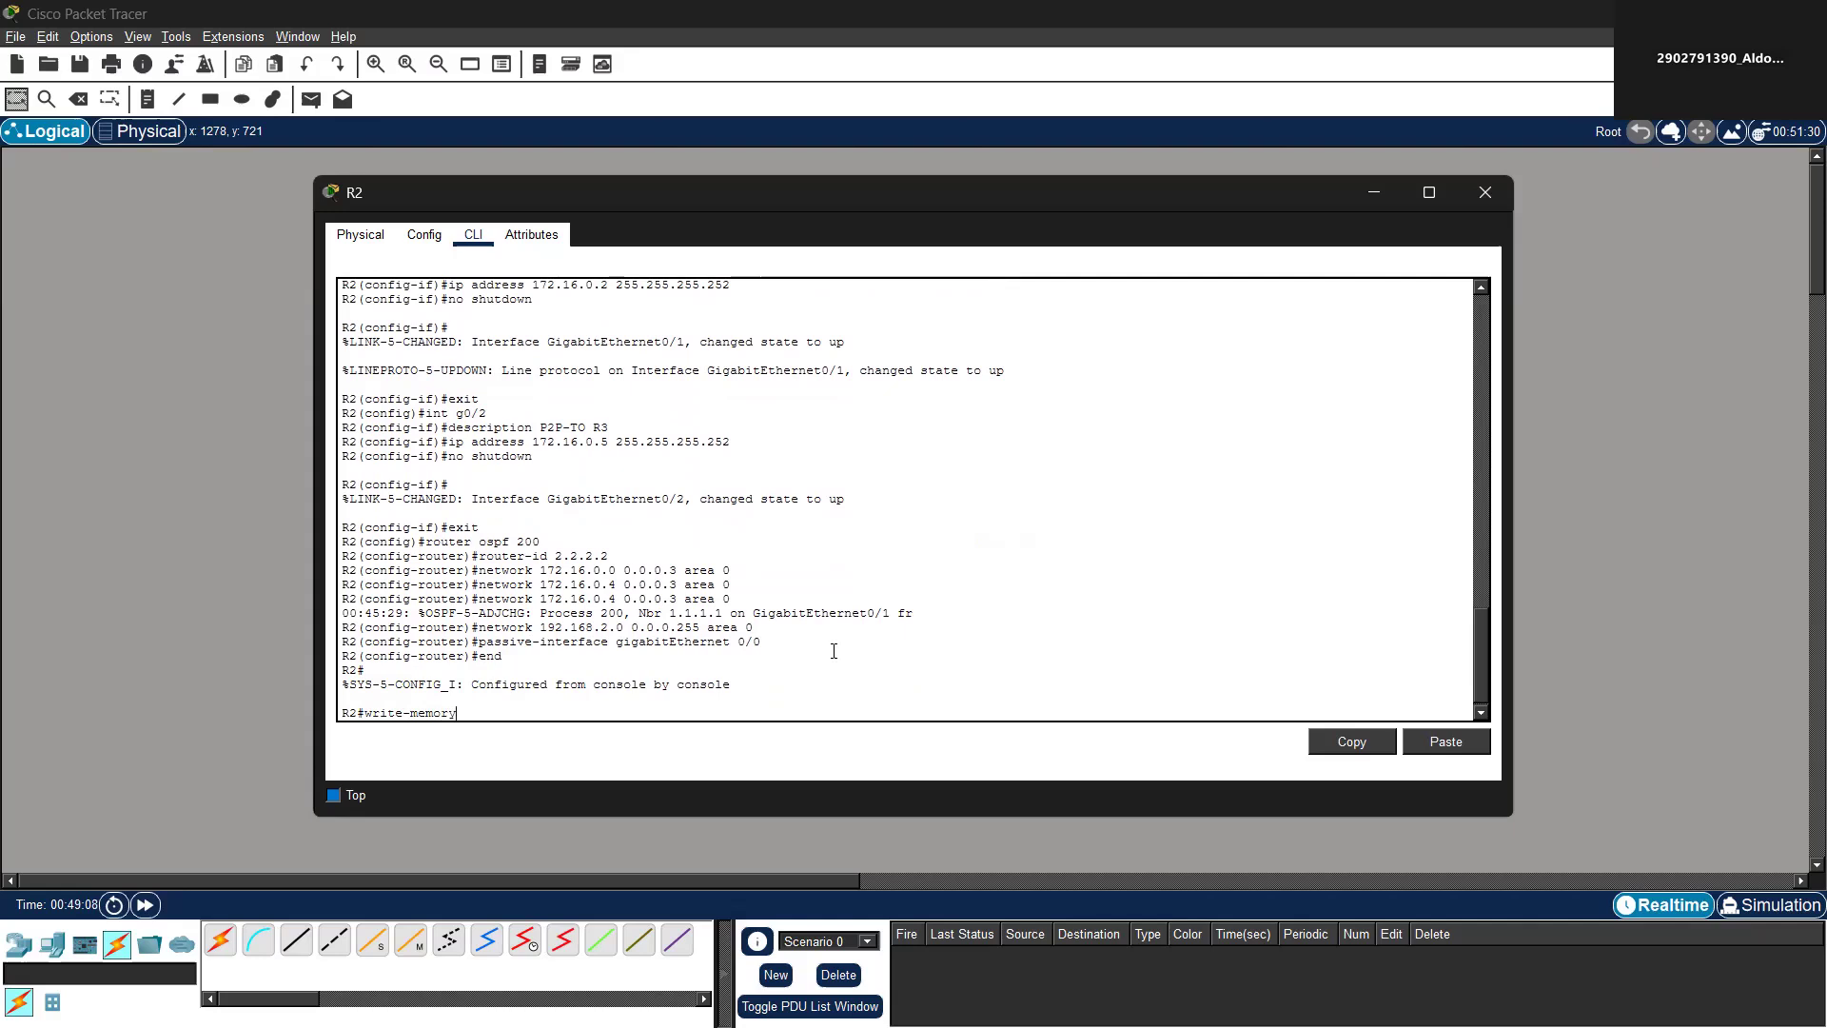
pyautogui.press('Return')
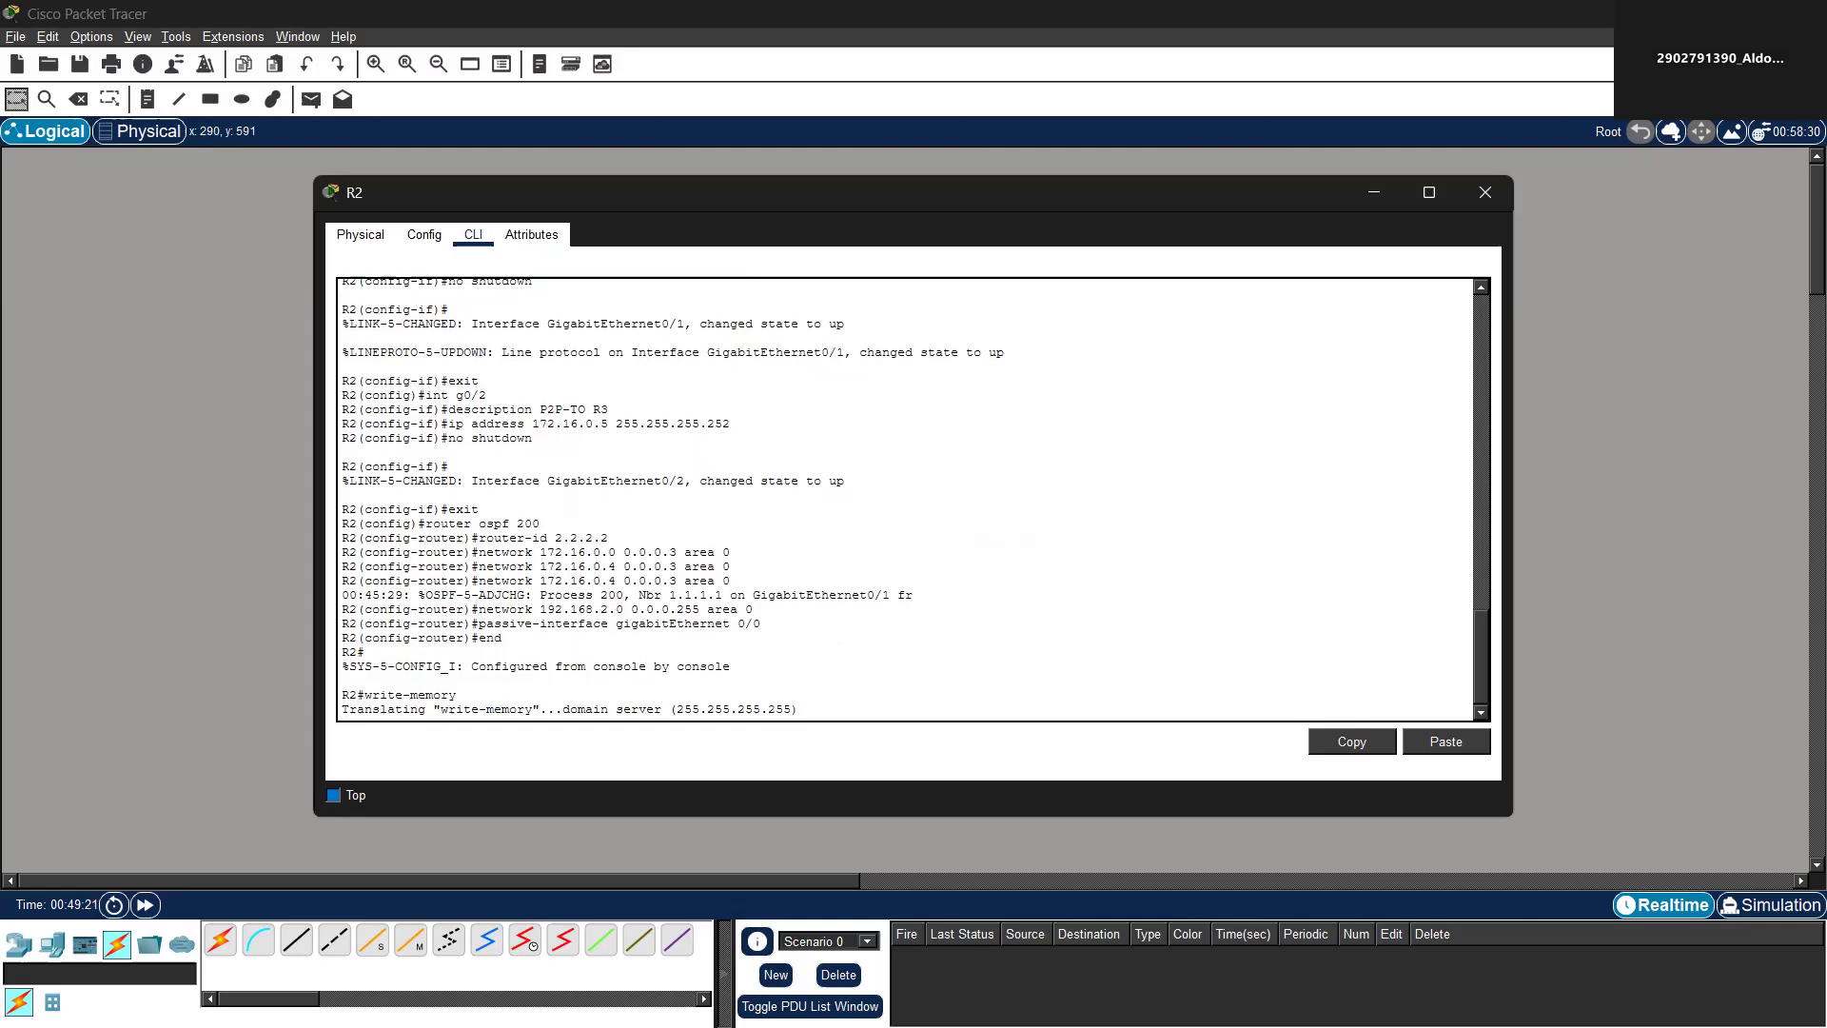
pyautogui.click(1688, 615)
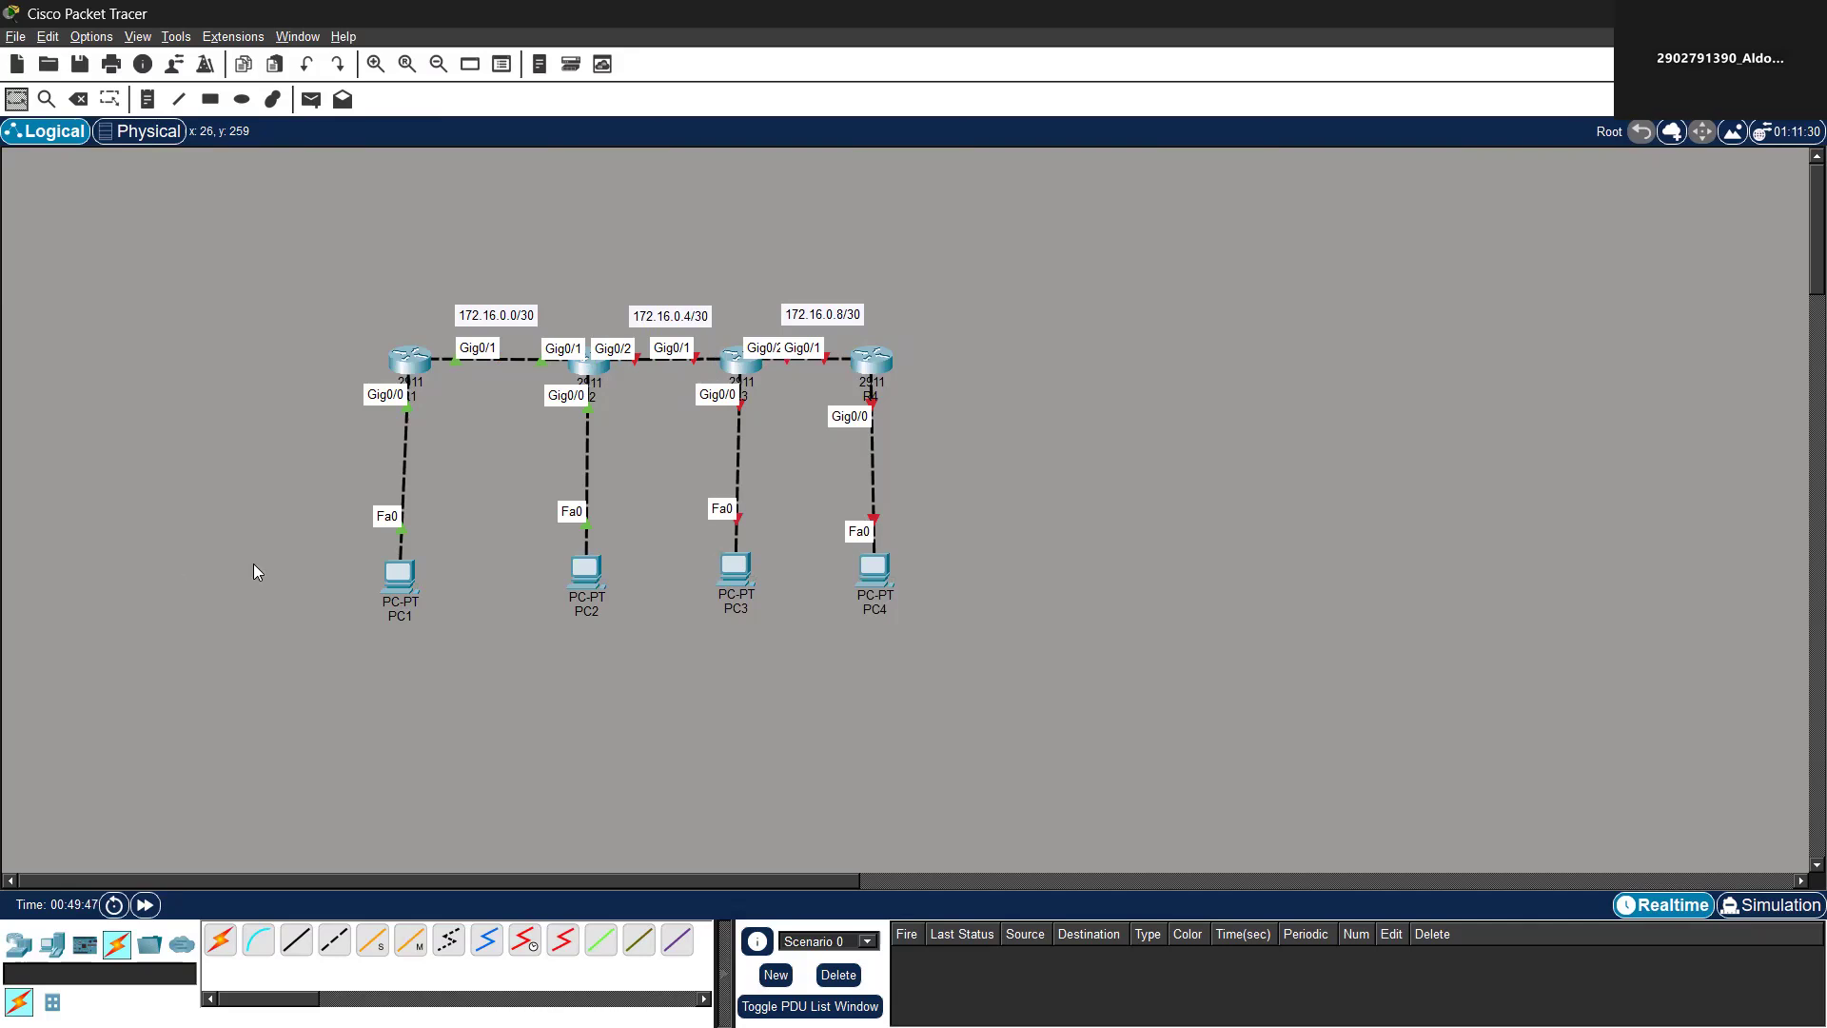
# Open router R3's command line and decline the initial configuration dialog
pyautogui.click(743, 366)
pyautogui.click(472, 234)
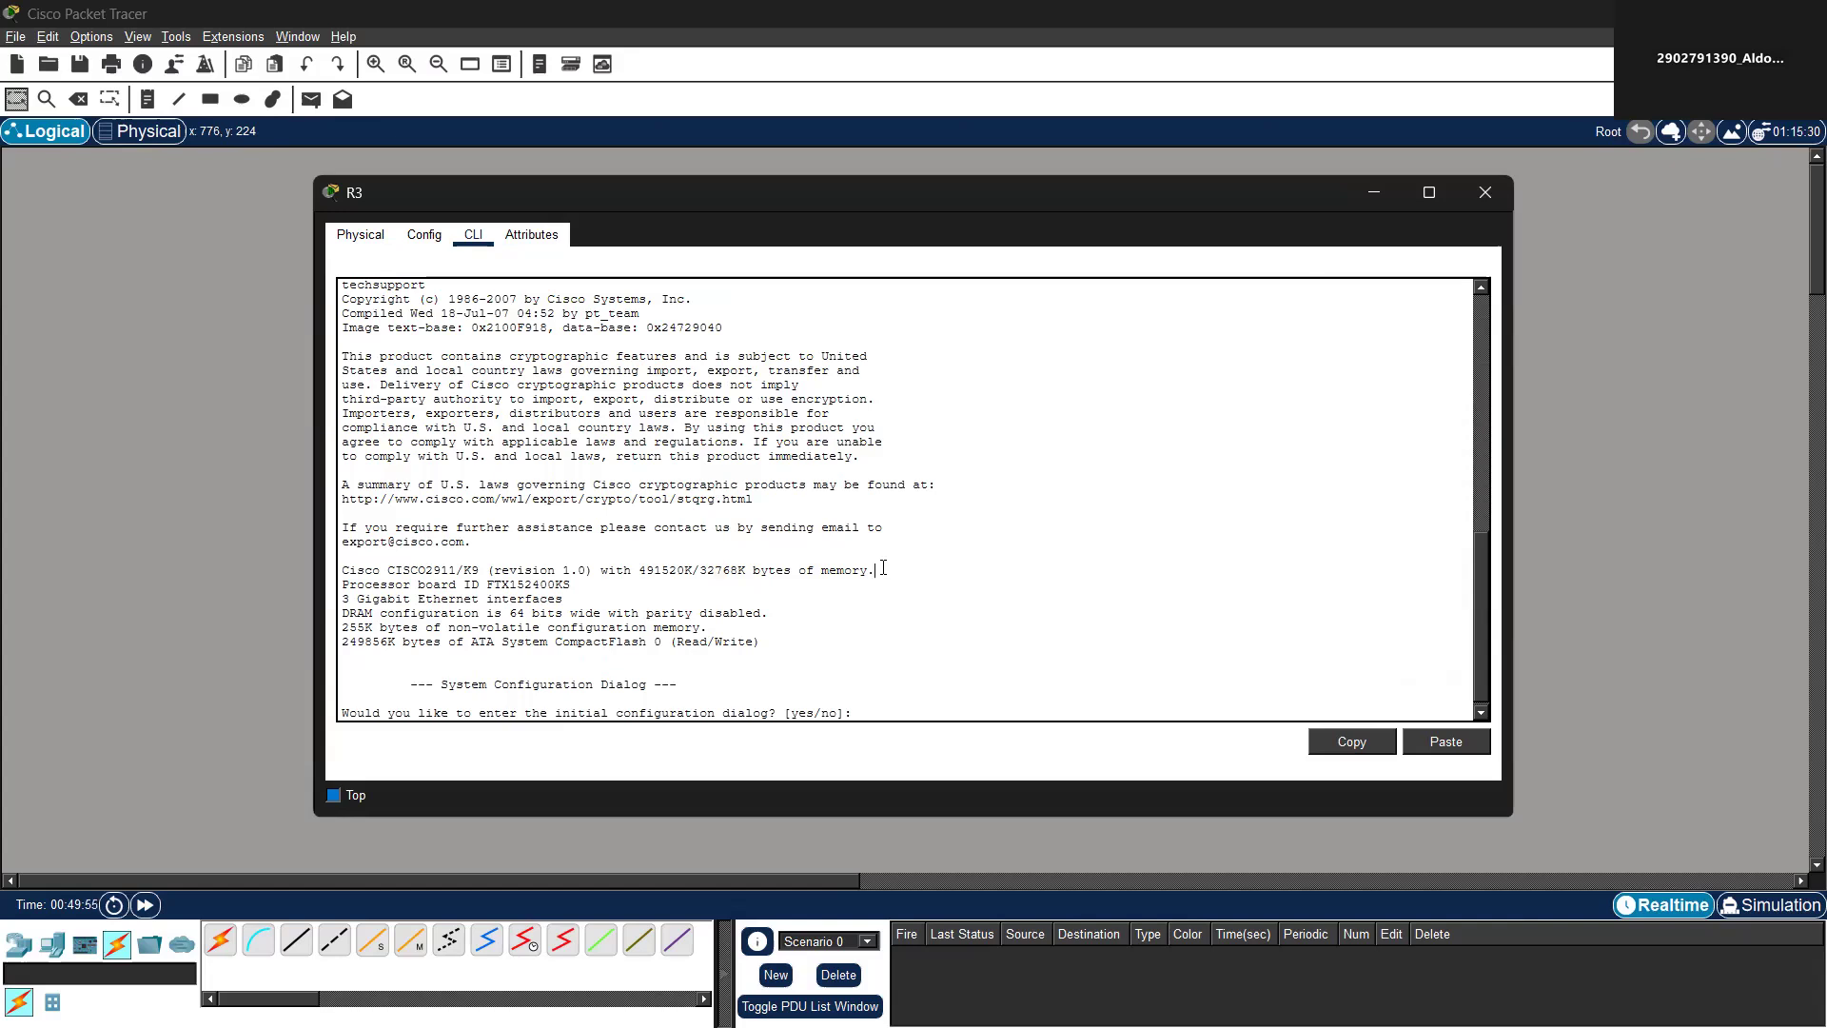
pyautogui.write('no')
pyautogui.press('Return')
pyautogui.press('Return')
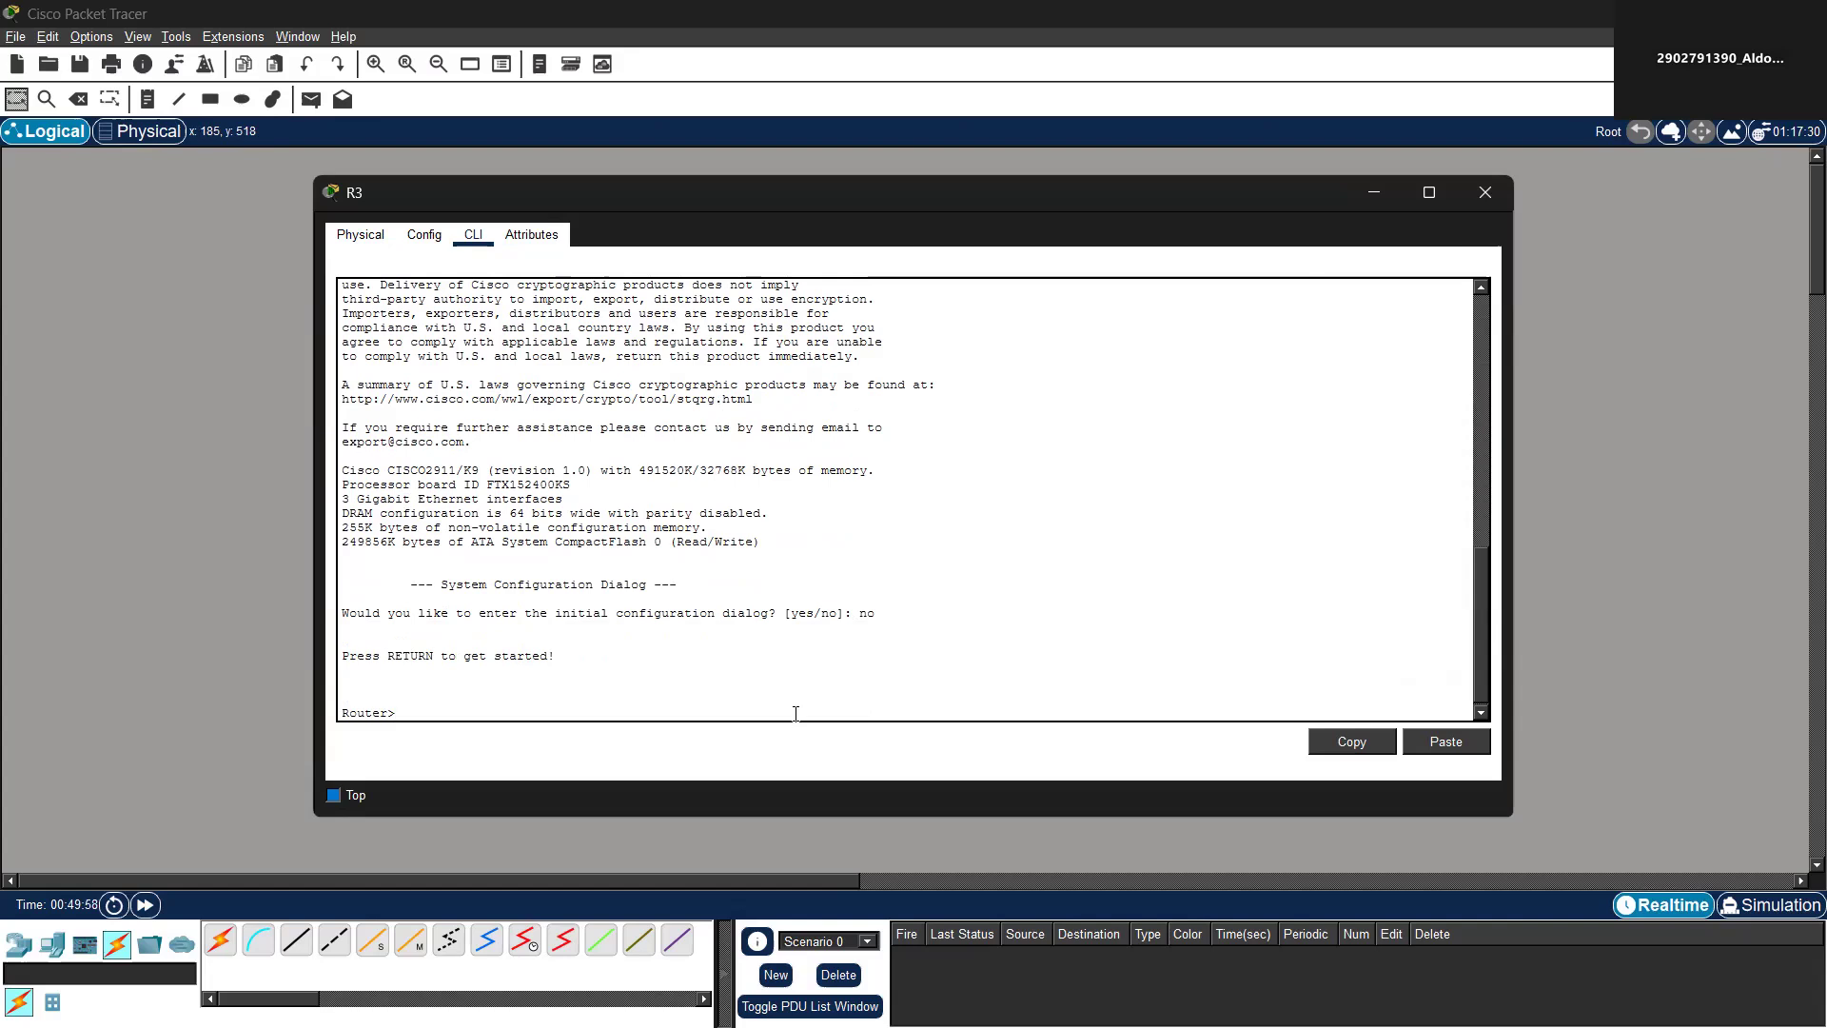
# Enter privileged and global configuration mode on the third router and set its hostname to R3
pyautogui.write('enba')
pyautogui.write('ble')
pyautogui.press('Return')
pyautogui.write('con t')
pyautogui.press('Return')
pyautogui.press('Up')
pyautogui.press('Left')
pyautogui.press('Left')
pyautogui.write('f')
pyautogui.press('Return')
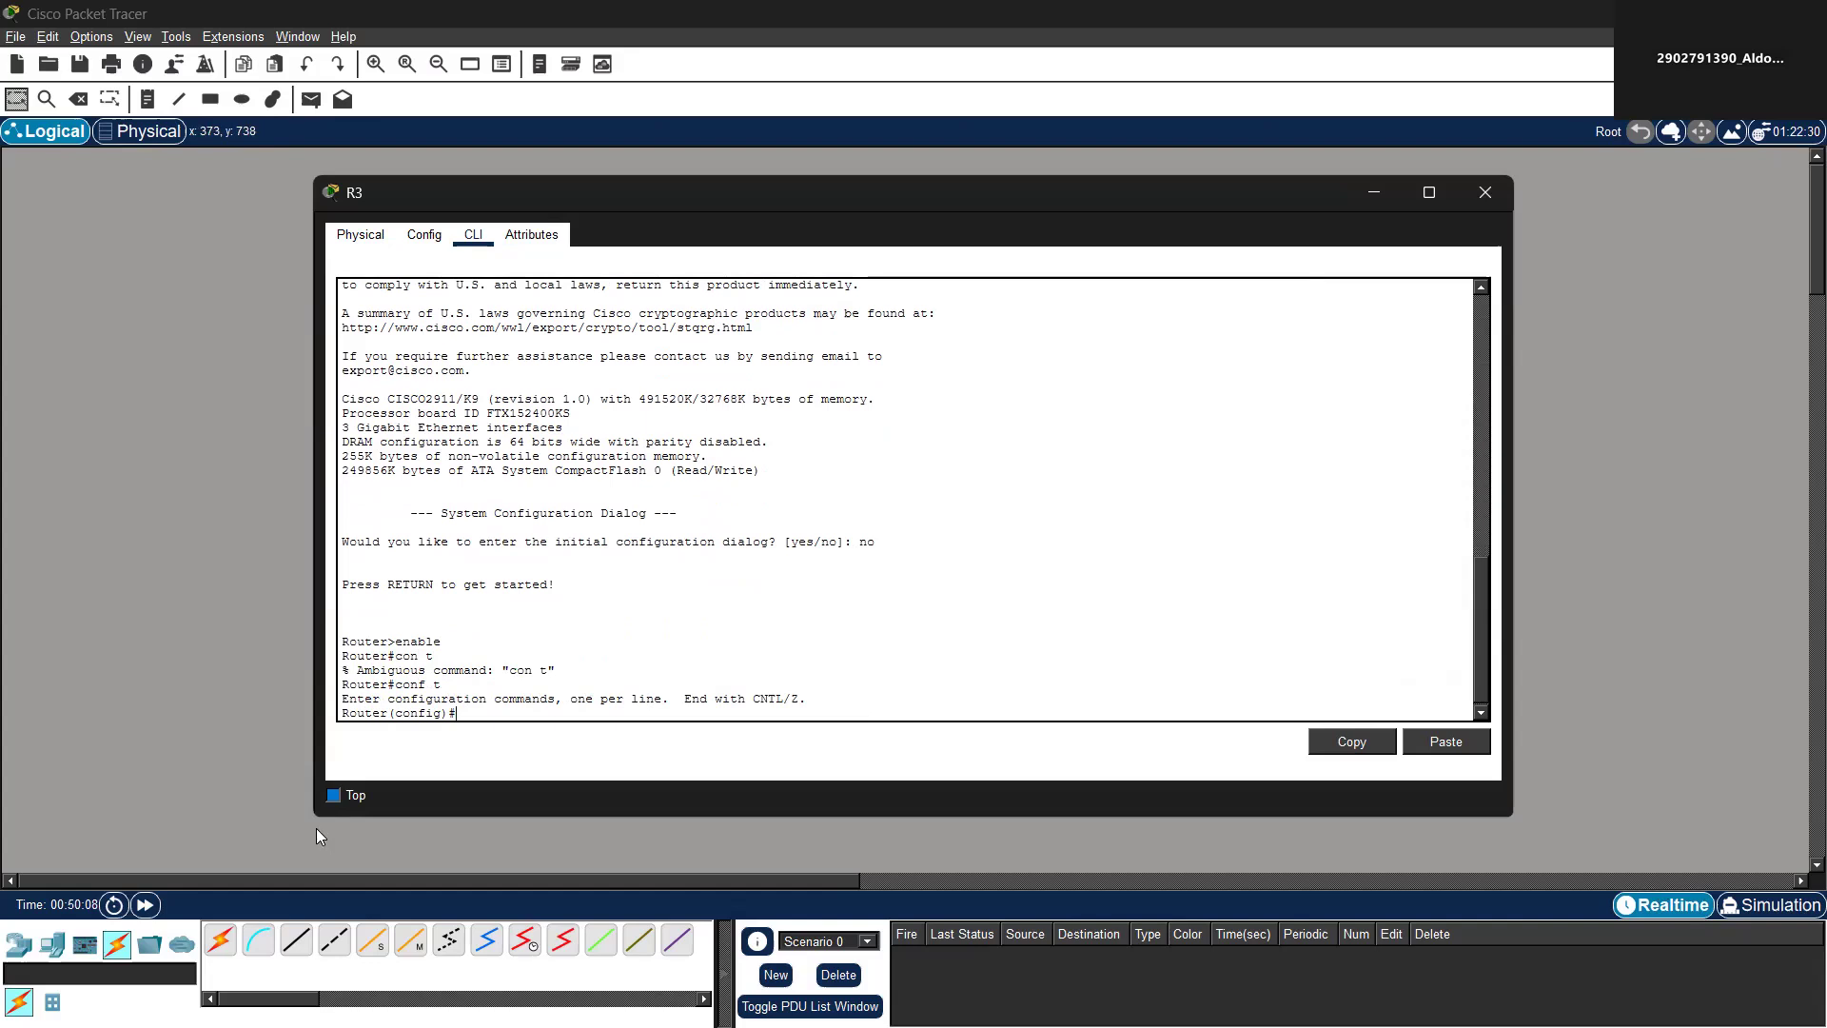
pyautogui.write('hostname R3')
pyautogui.press('Return')
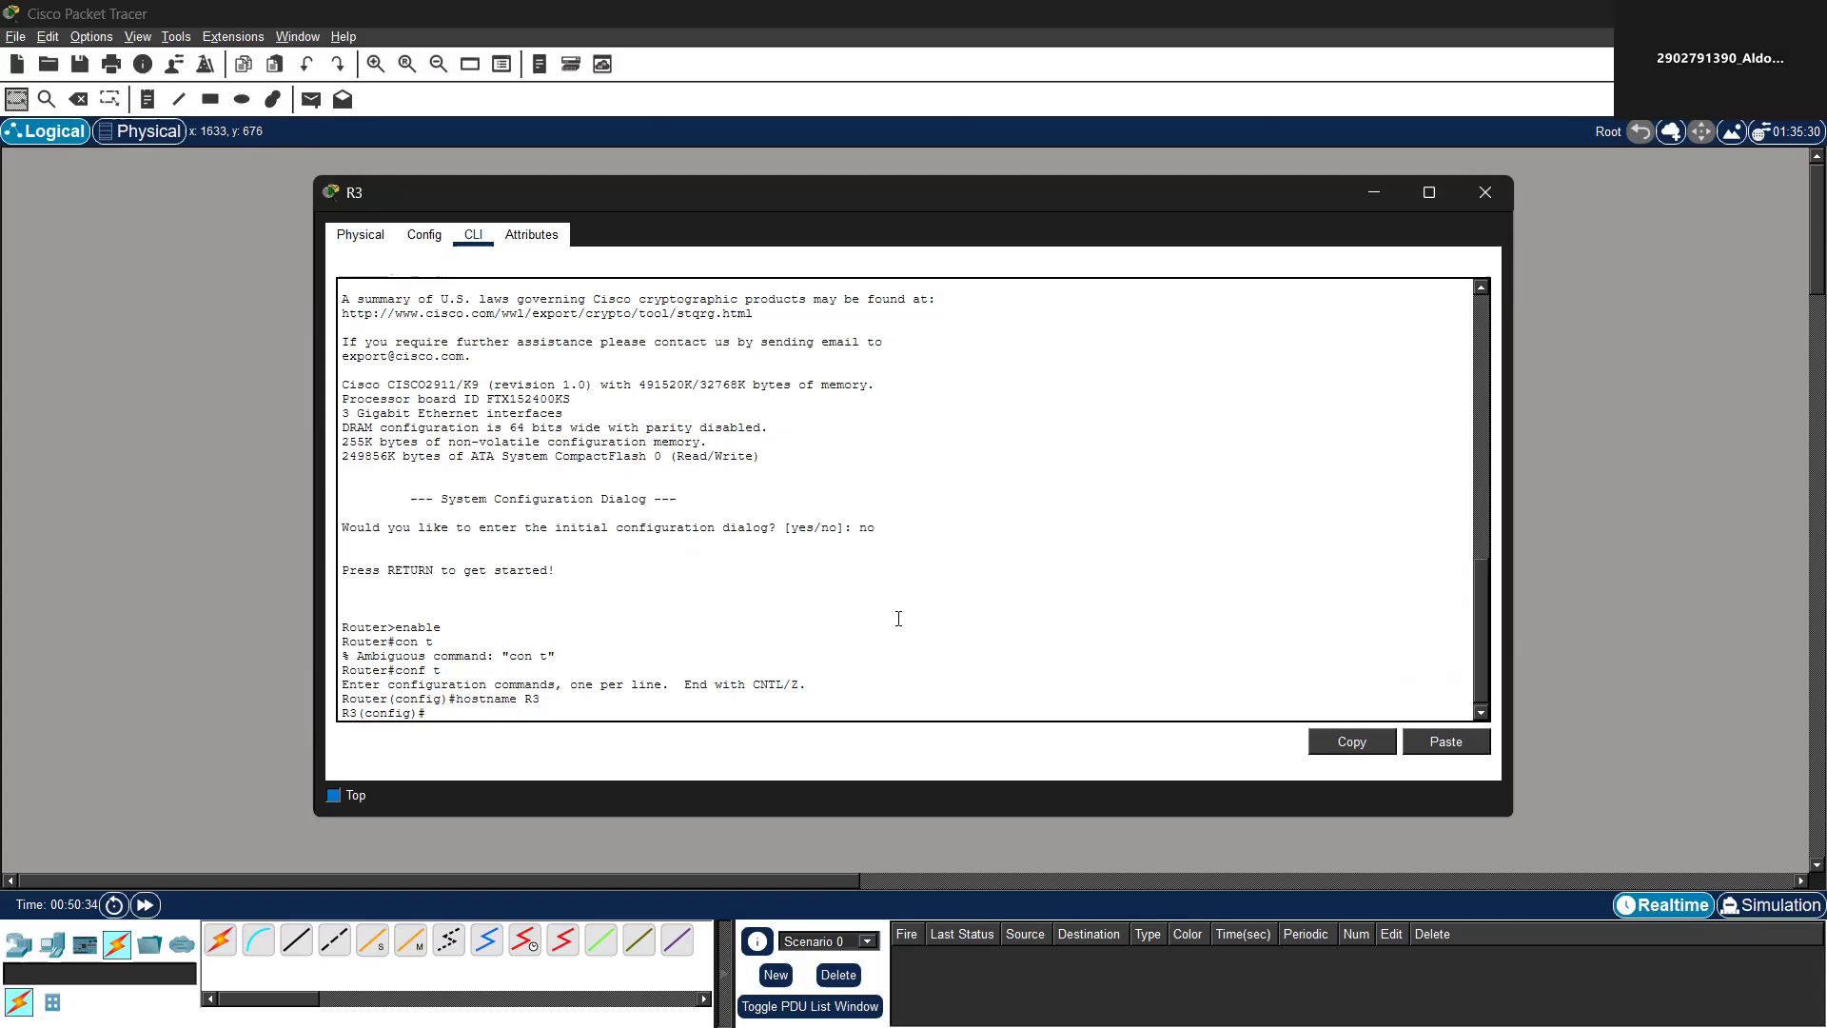
# Open R3's g0/0 interface configuration and give it the description LAN-PC3
pyautogui.write('nt g0/0')
pyautogui.press('Return')
pyautogui.write('decr')
pyautogui.press('BackSpace')
pyautogui.write('scription')
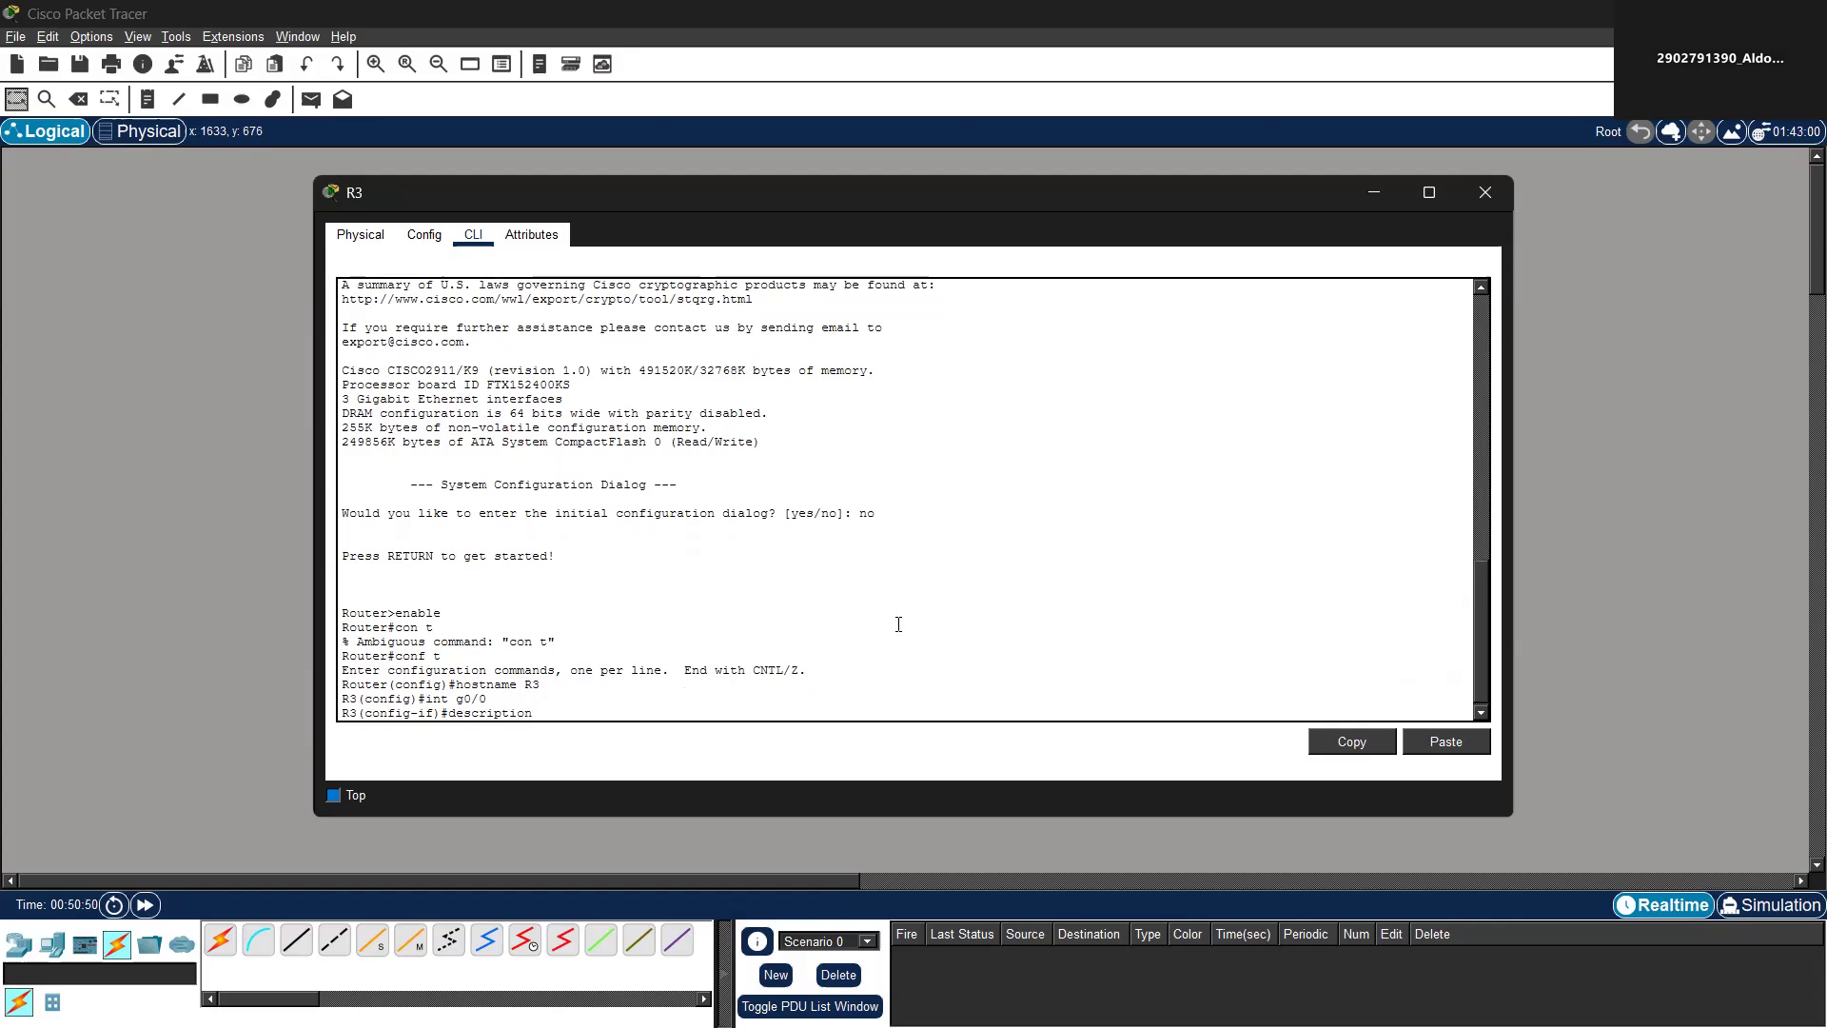
pyautogui.write(' LAN-PC3')
pyautogui.press('Return')
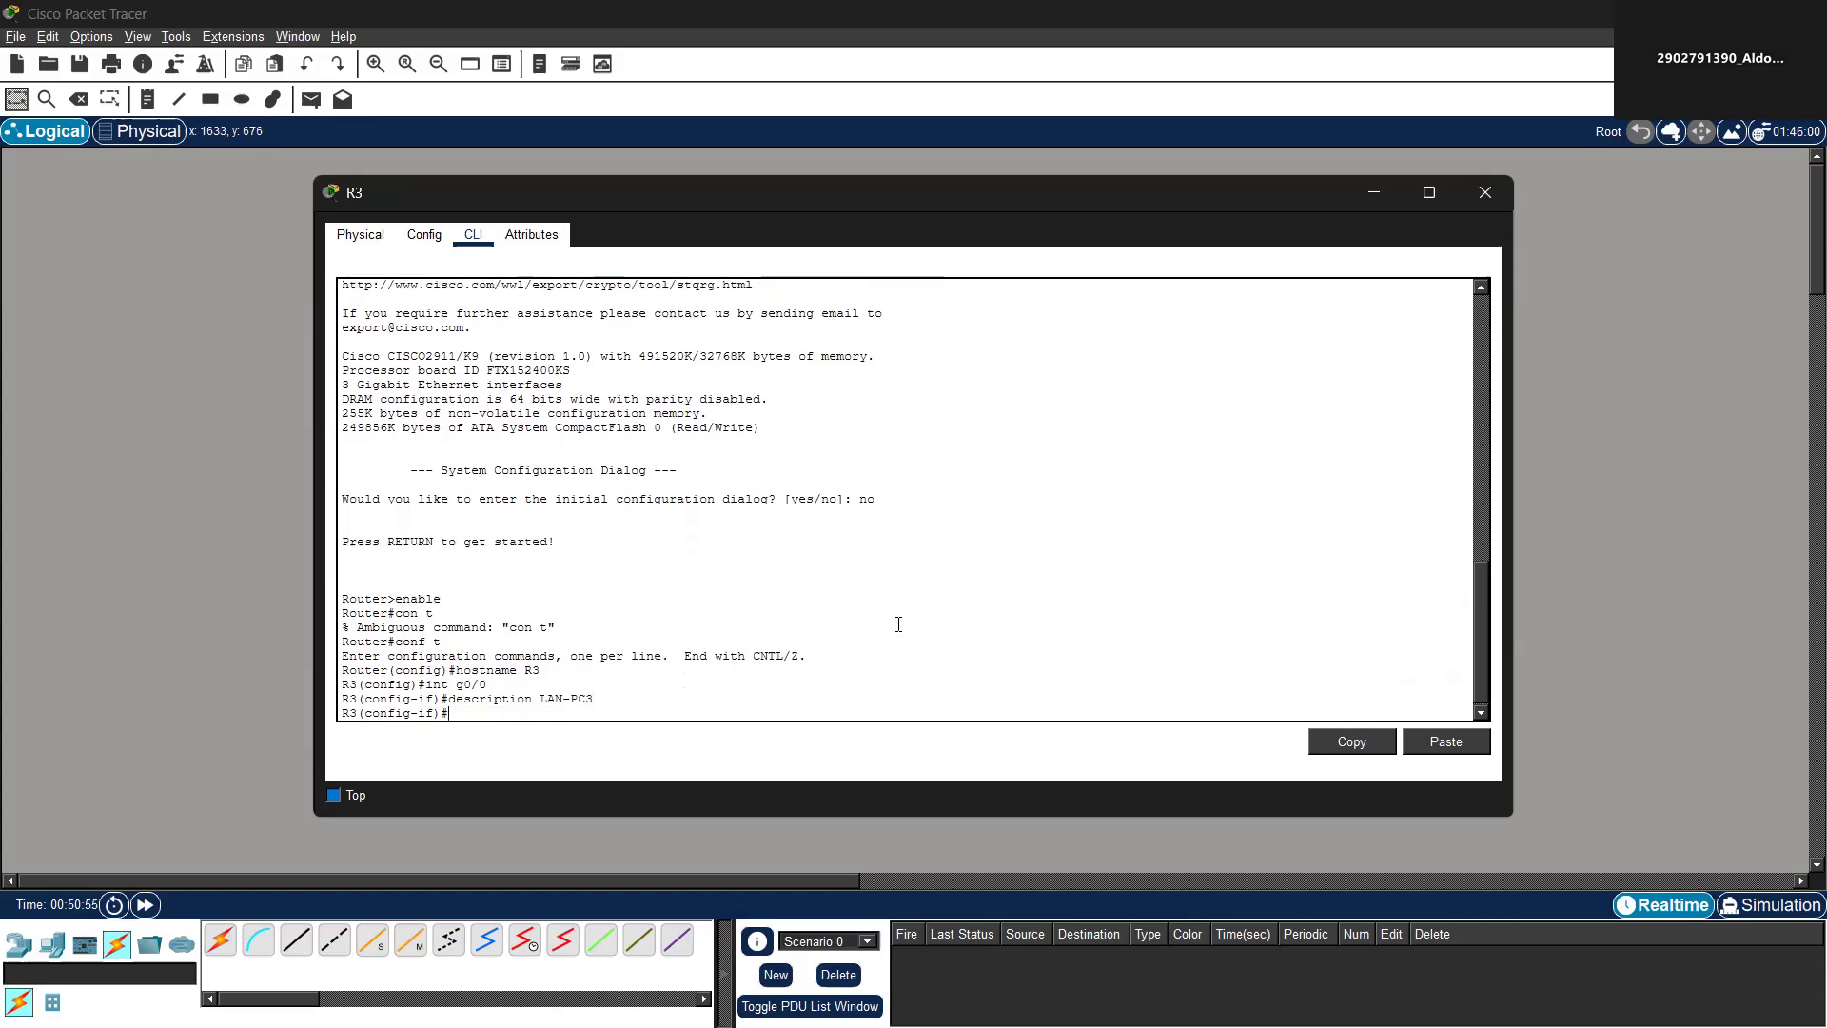
# Assign 192.168.3.1 with mask 255.255.255.0 to R3's g0/0, enable the interface and exit its configuration
pyautogui.write('ip address 1')
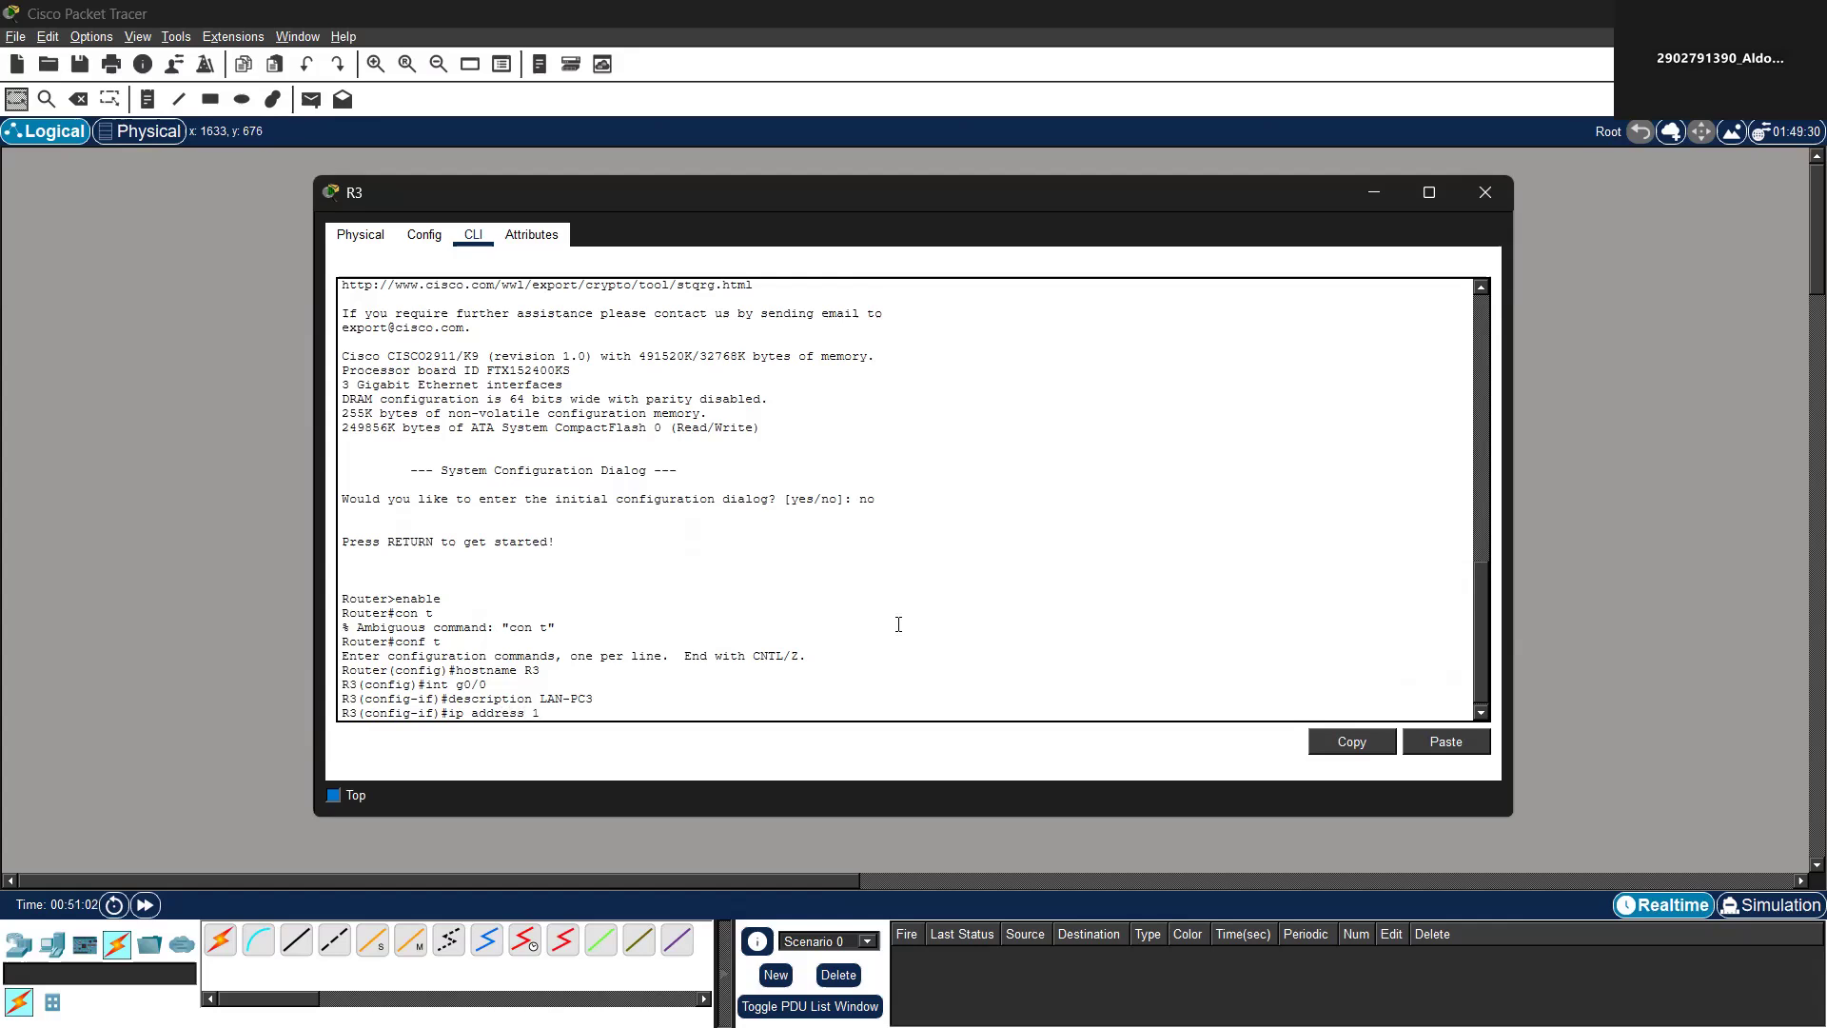
pyautogui.write('92.168.3.1 255.255.255.0')
pyautogui.press('Return')
pyautogui.write('no shutdown')
pyautogui.press('Return')
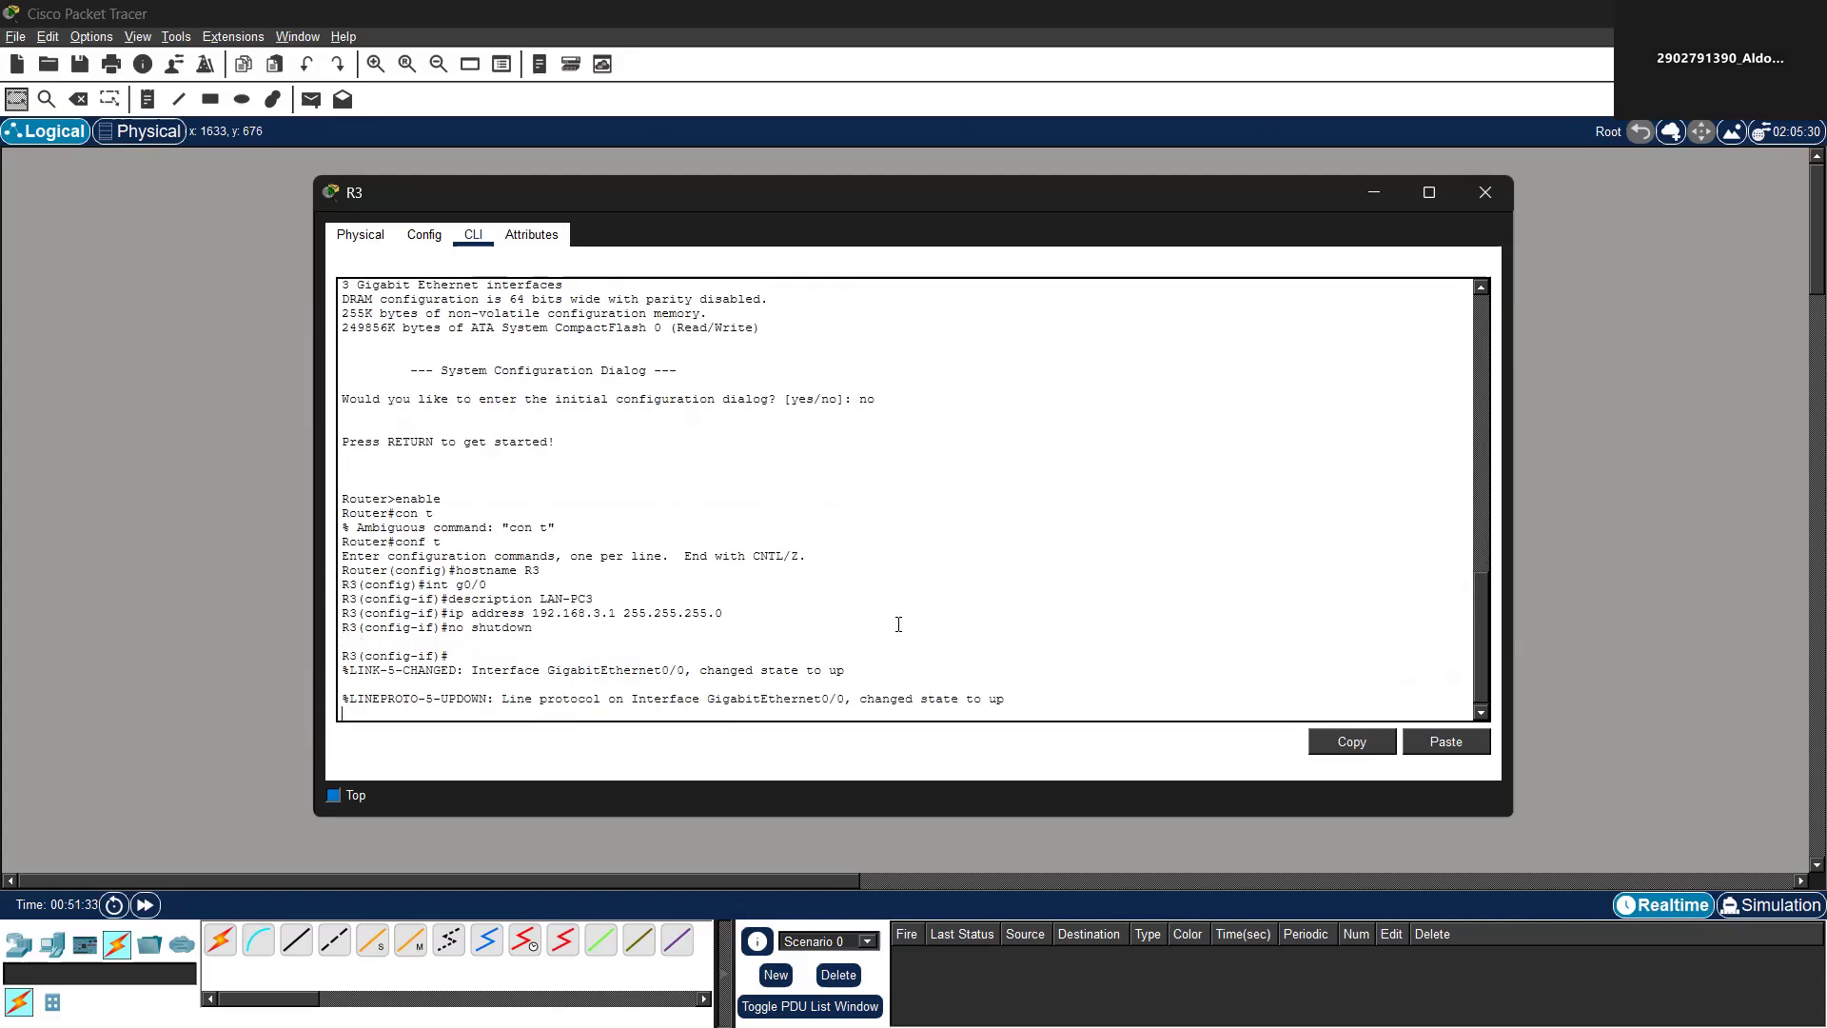
pyautogui.write('exit')
pyautogui.press('Return')
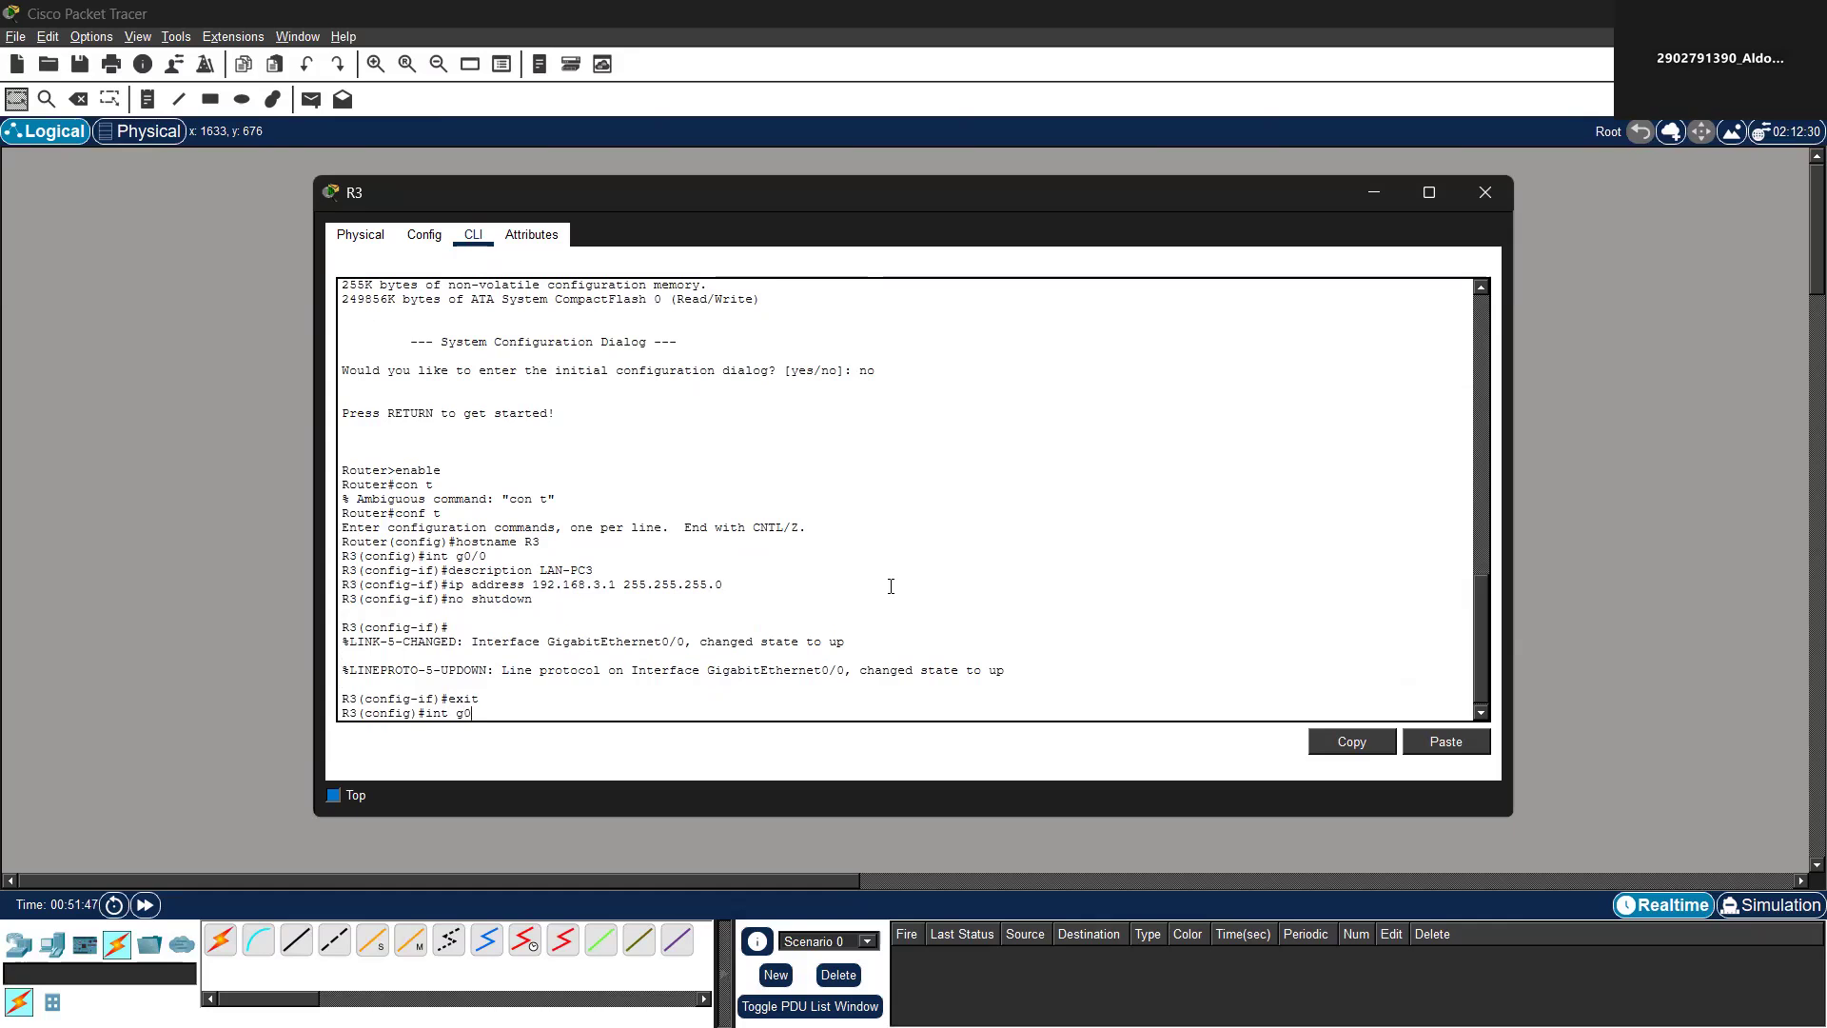
# Open R3's g0/1 interface configuration and give it the description P2P-TO-R2
pyautogui.press('Return')
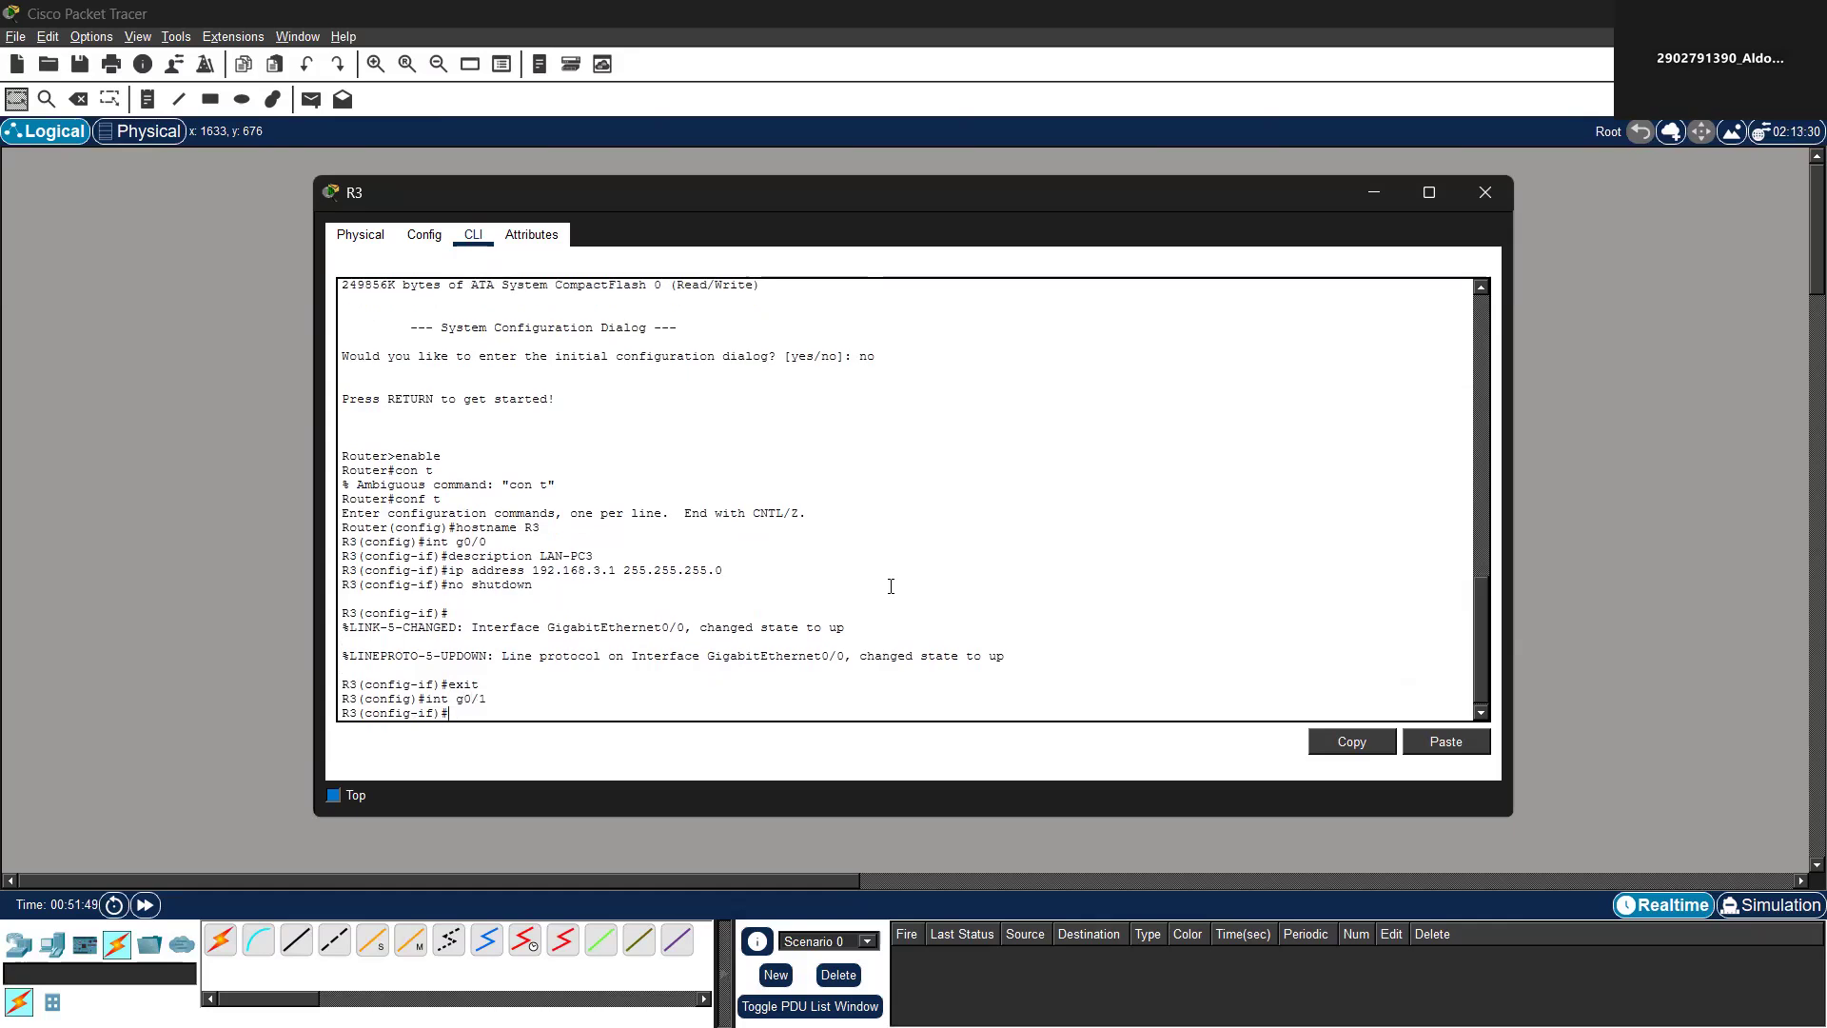
pyautogui.press('Up')
pyautogui.press('Up')
pyautogui.press('Up')
pyautogui.press('Up')
pyautogui.press('Up')
pyautogui.press('BackSpace')
pyautogui.press('BackSpace')
pyautogui.press('BackSpace')
pyautogui.press('BackSpace')
pyautogui.press('BackSpace')
pyautogui.press('BackSpace')
pyautogui.press('BackSpace')
pyautogui.press('BackSpace')
pyautogui.write('P2P-TO-R2')
pyautogui.press('Return')
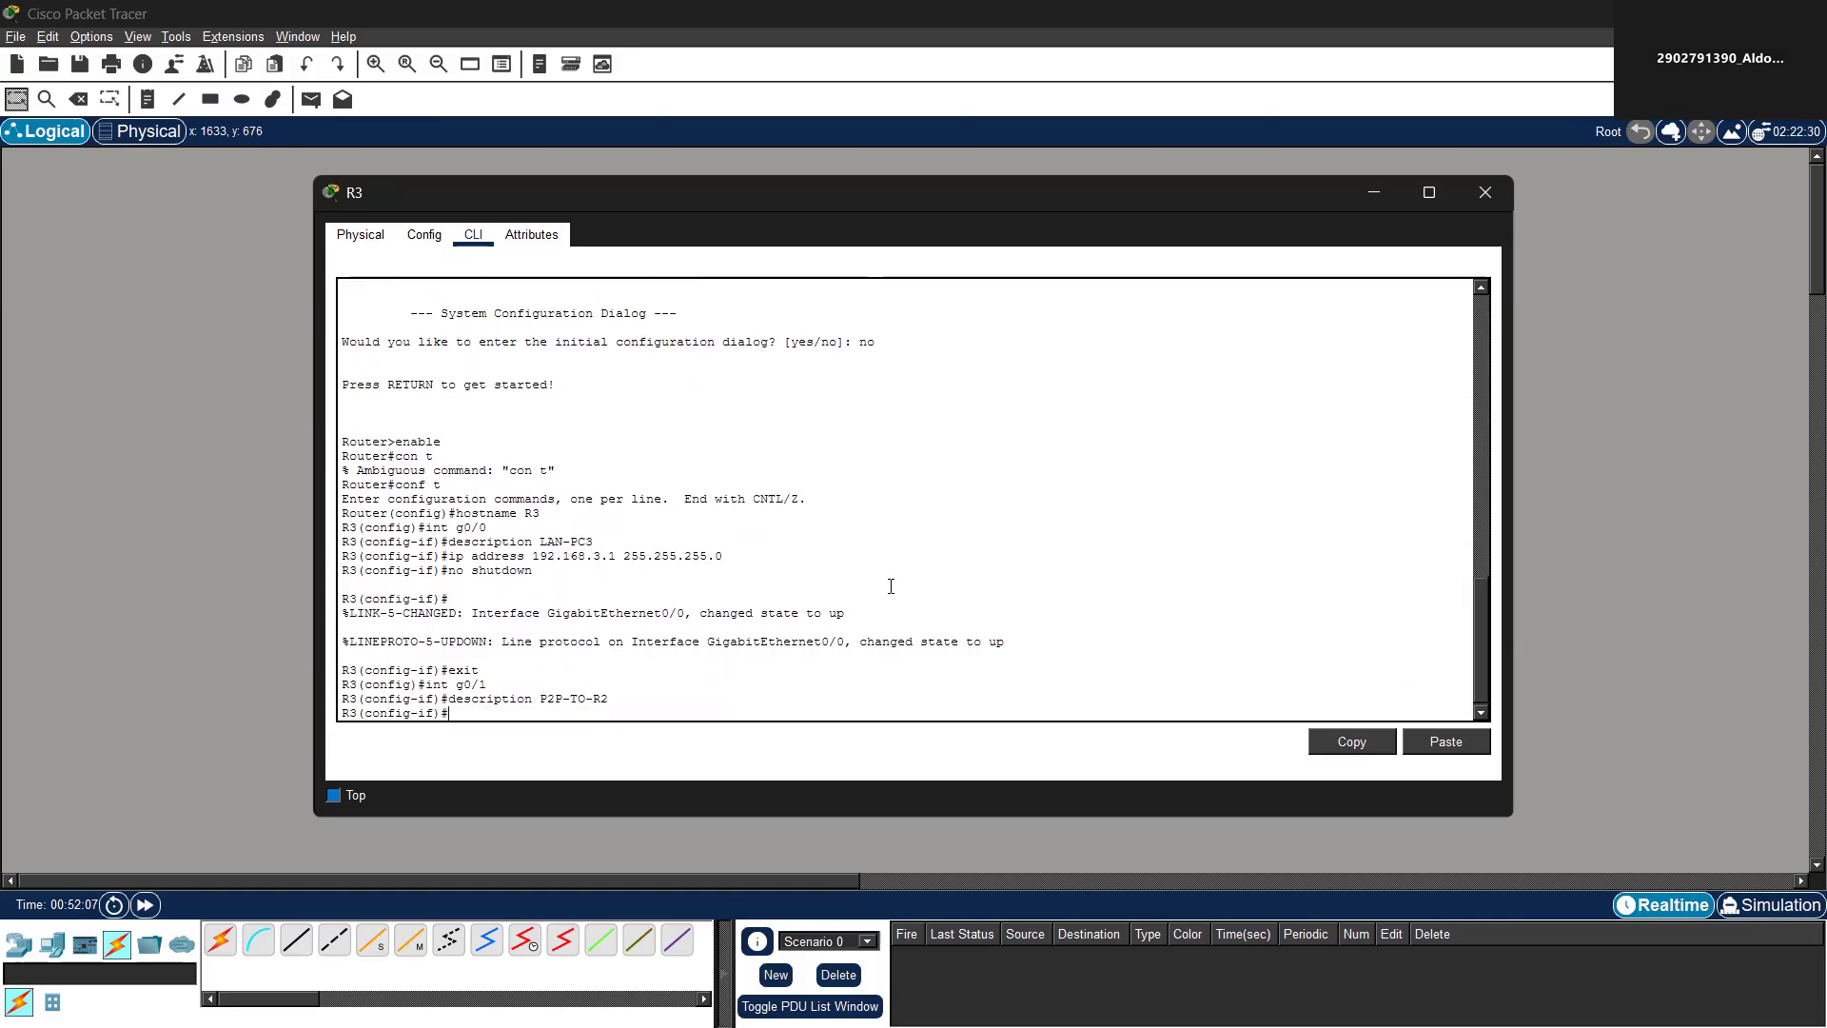
# Assign IP address 172.16.0.6 with mask 255.255.255.252 to R3's g0/1 interface
pyautogui.write('ipd a')
pyautogui.press('BackSpace')
pyautogui.press('BackSpace')
pyautogui.press('BackSpace')
pyautogui.write('address')
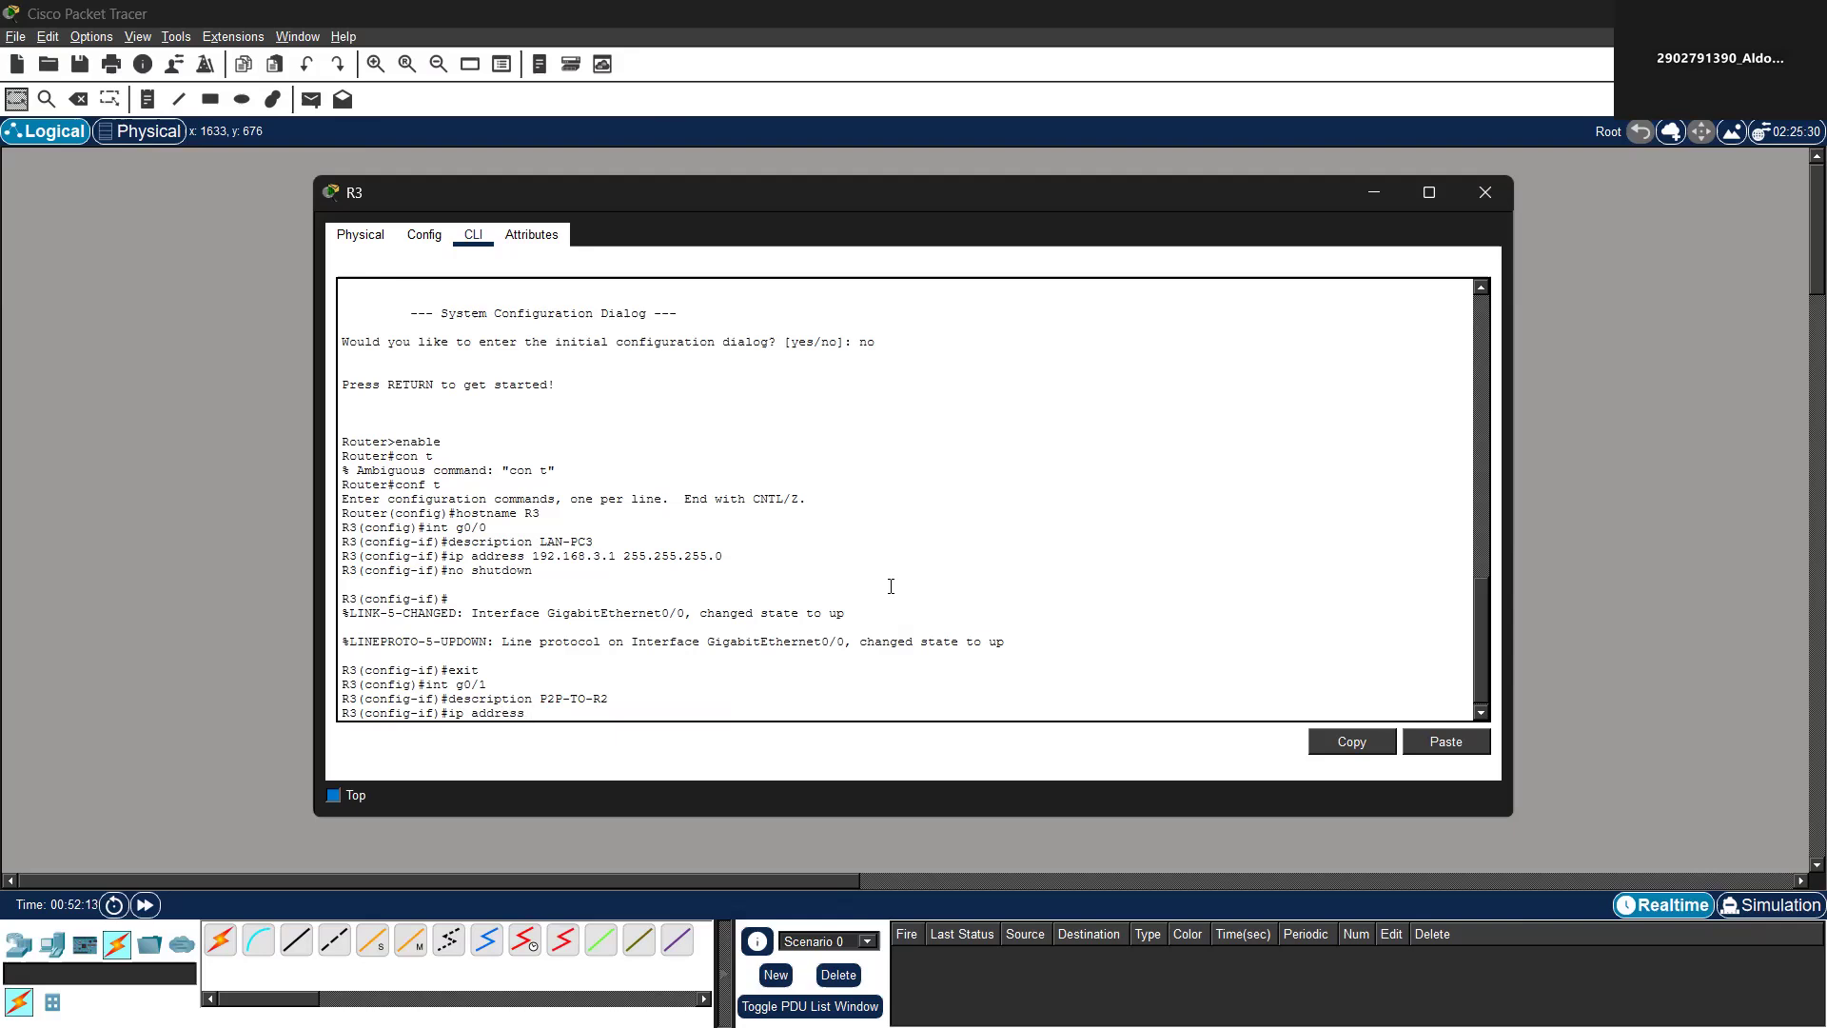
pyautogui.write(' 1')
pyautogui.press('Up')
pyautogui.press('Up')
pyautogui.press('Up')
pyautogui.press('Up')
pyautogui.press('Up')
pyautogui.press('BackSpace')
pyautogui.press('BackSpace')
pyautogui.write('72.')
pyautogui.press('BackSpace')
pyautogui.press('BackSpace')
pyautogui.write('0')
pyautogui.press('BackSpace')
pyautogui.write('6')
pyautogui.press('Return')
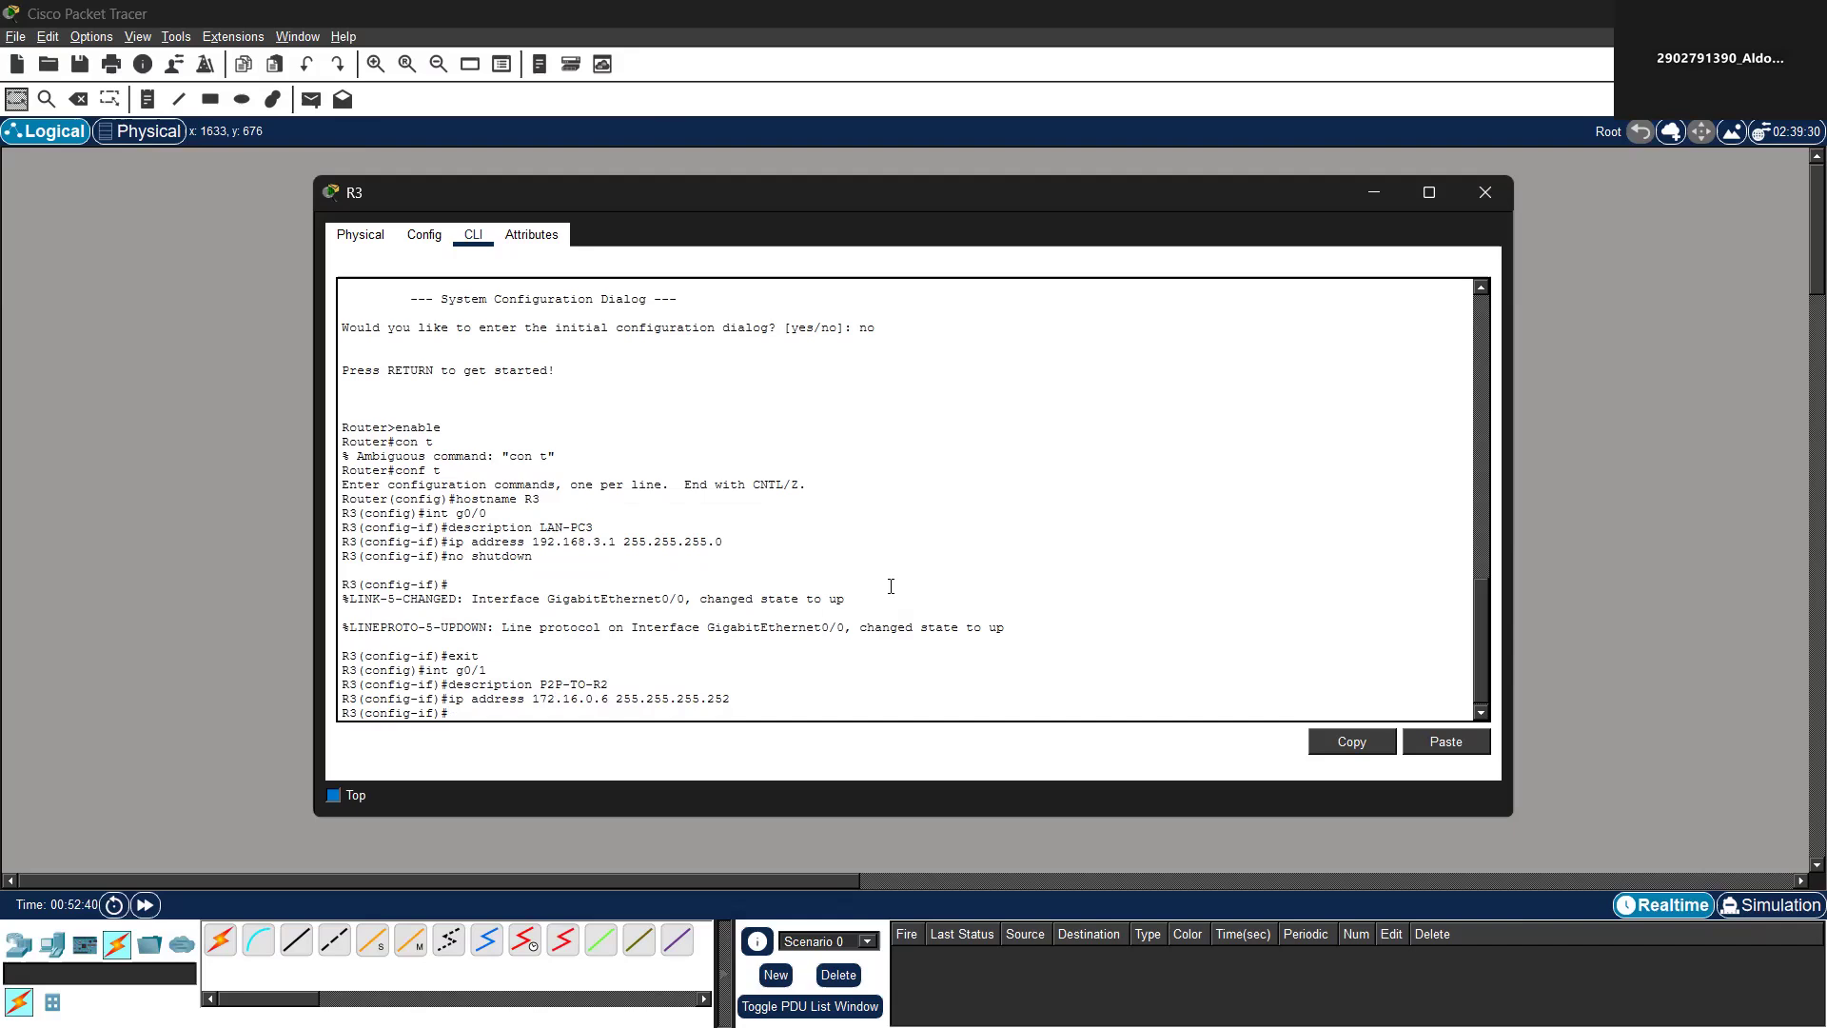
# Enable R3's g0/1 interface with no shutdown and exit its interface configuration
pyautogui.write('no shutdown')
pyautogui.press('Return')
pyautogui.press('Return')
pyautogui.write('exit')
pyautogui.press('Return')
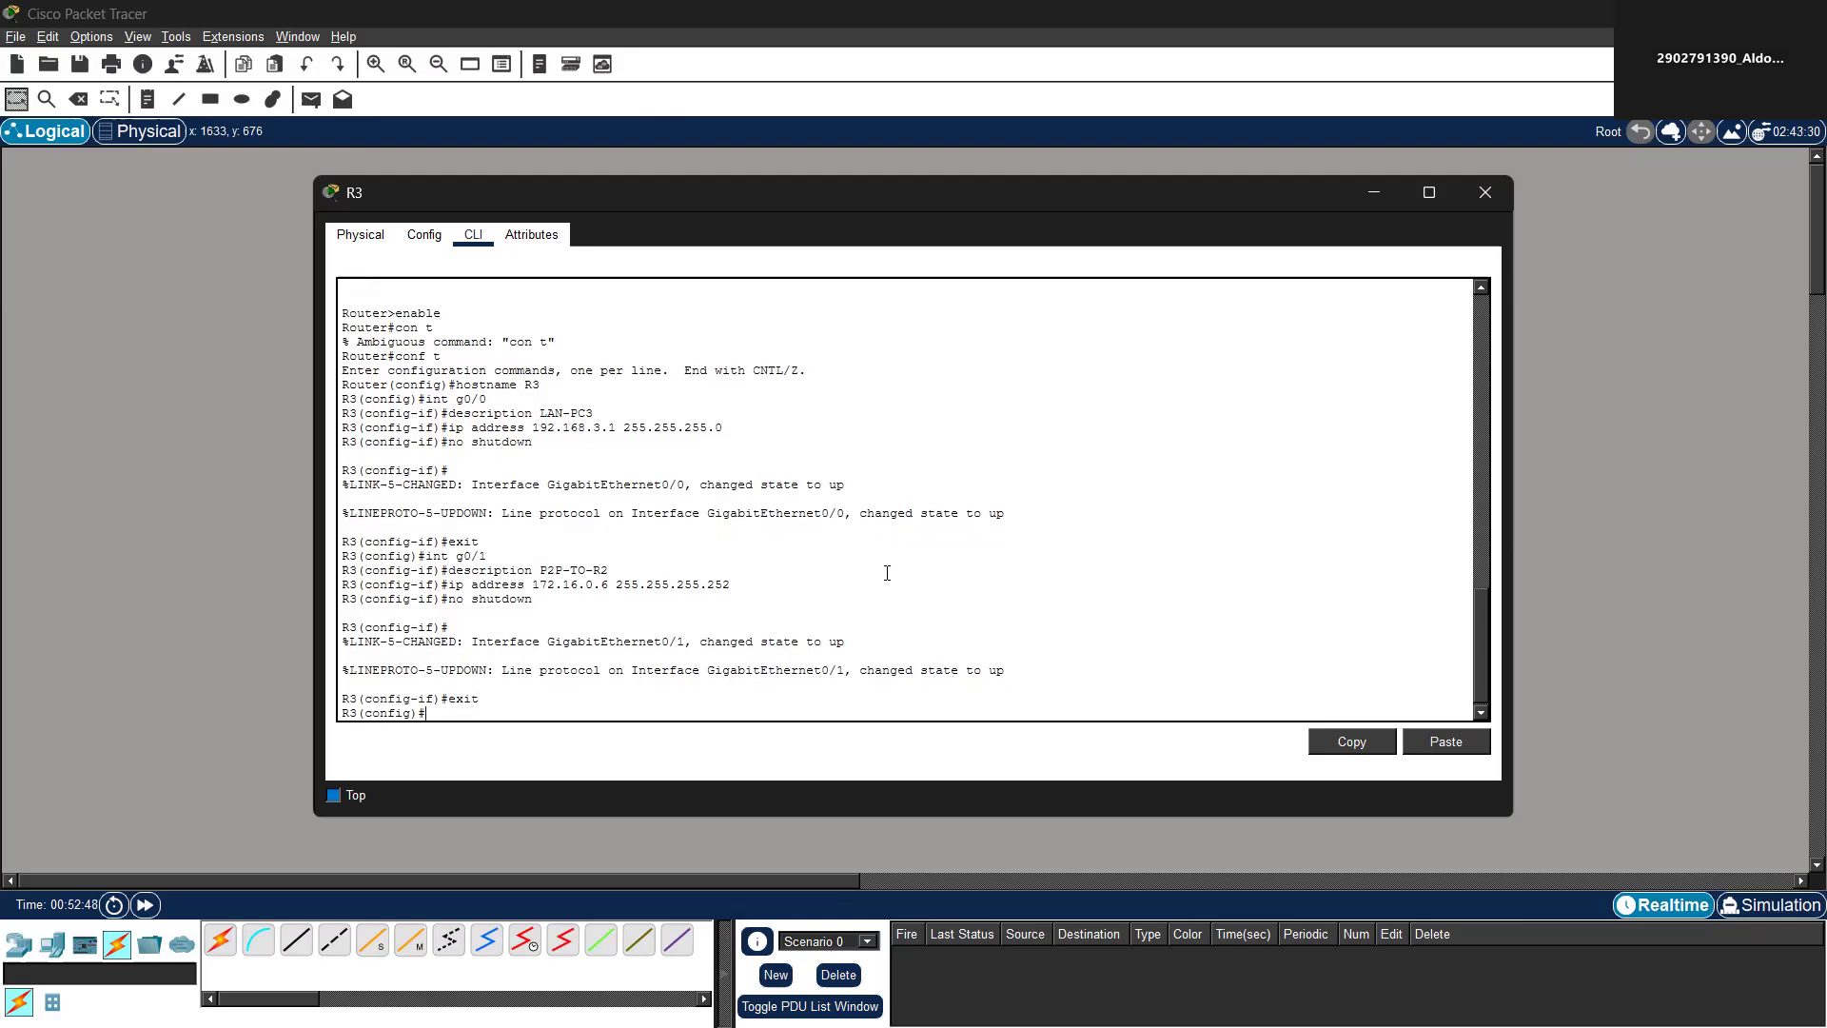
# Open R3's g0/2 interface configuration and give it the description P2P-TO-R4
pyautogui.press('Up')
pyautogui.press('Up')
pyautogui.press('Up')
pyautogui.press('Up')
pyautogui.press('Up')
pyautogui.write('2')
pyautogui.press('Return')
pyautogui.press('Up')
pyautogui.press('Up')
pyautogui.press('Up')
pyautogui.press('Up')
pyautogui.press('Up')
pyautogui.press('Up')
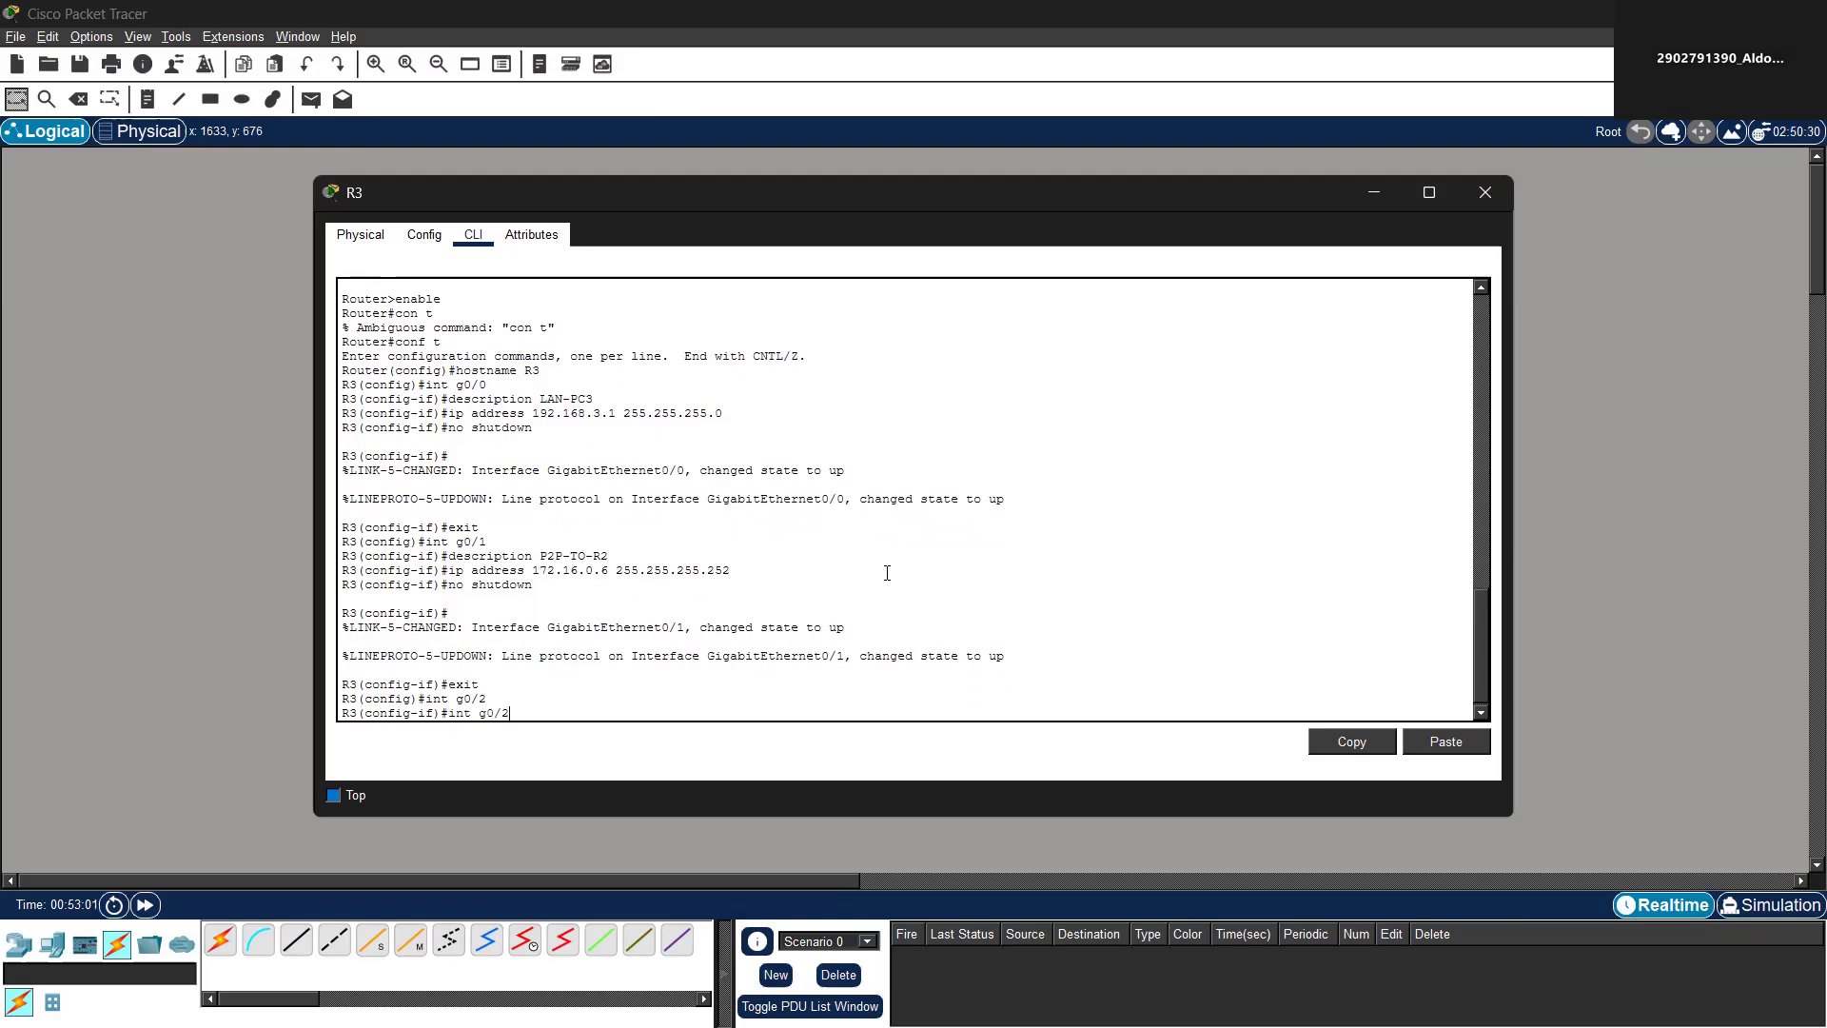
pyautogui.press('Down')
pyautogui.press('BackSpace')
pyautogui.press('Return')
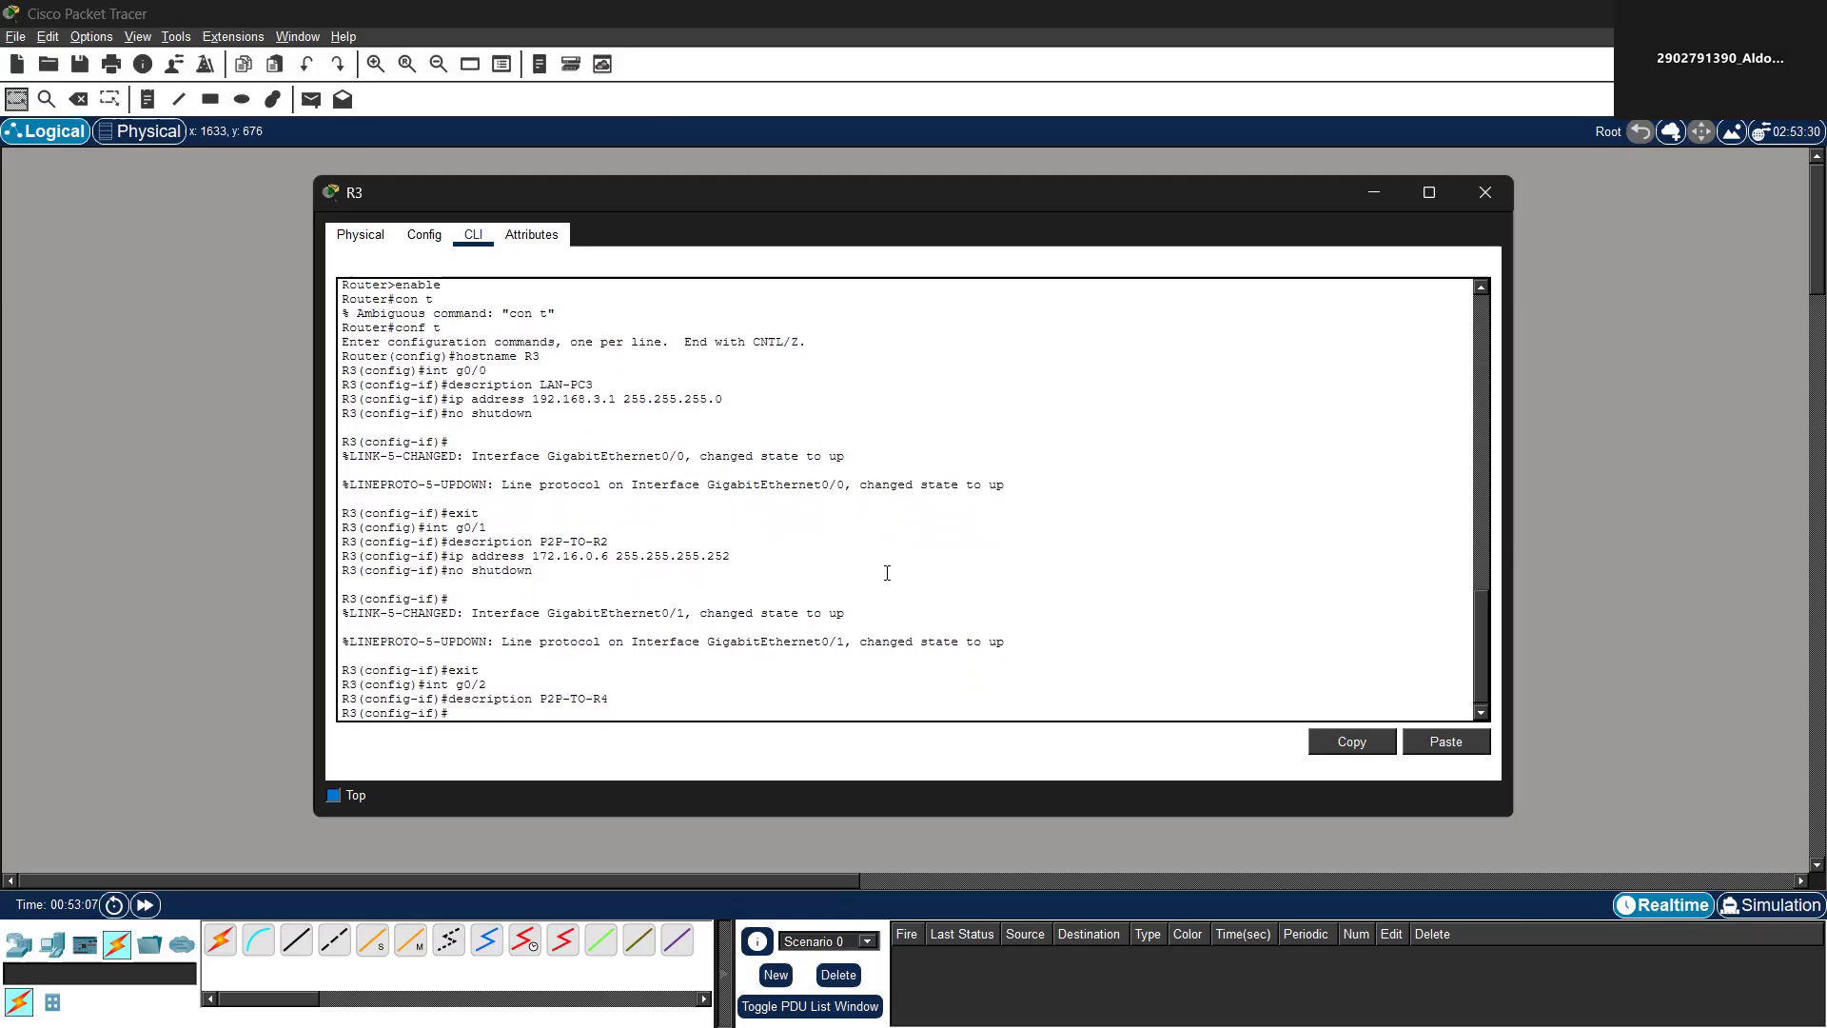
# Assign IP address 172.16.0.9 with mask 255.255.255.252 to R3's g0/2 interface
pyautogui.press('Up')
pyautogui.press('Up')
pyautogui.press('Up')
pyautogui.press('Up')
pyautogui.press('Up')
pyautogui.press('Up')
pyautogui.press('Down')
pyautogui.press('BackSpace')
pyautogui.write('9')
pyautogui.press('Return')
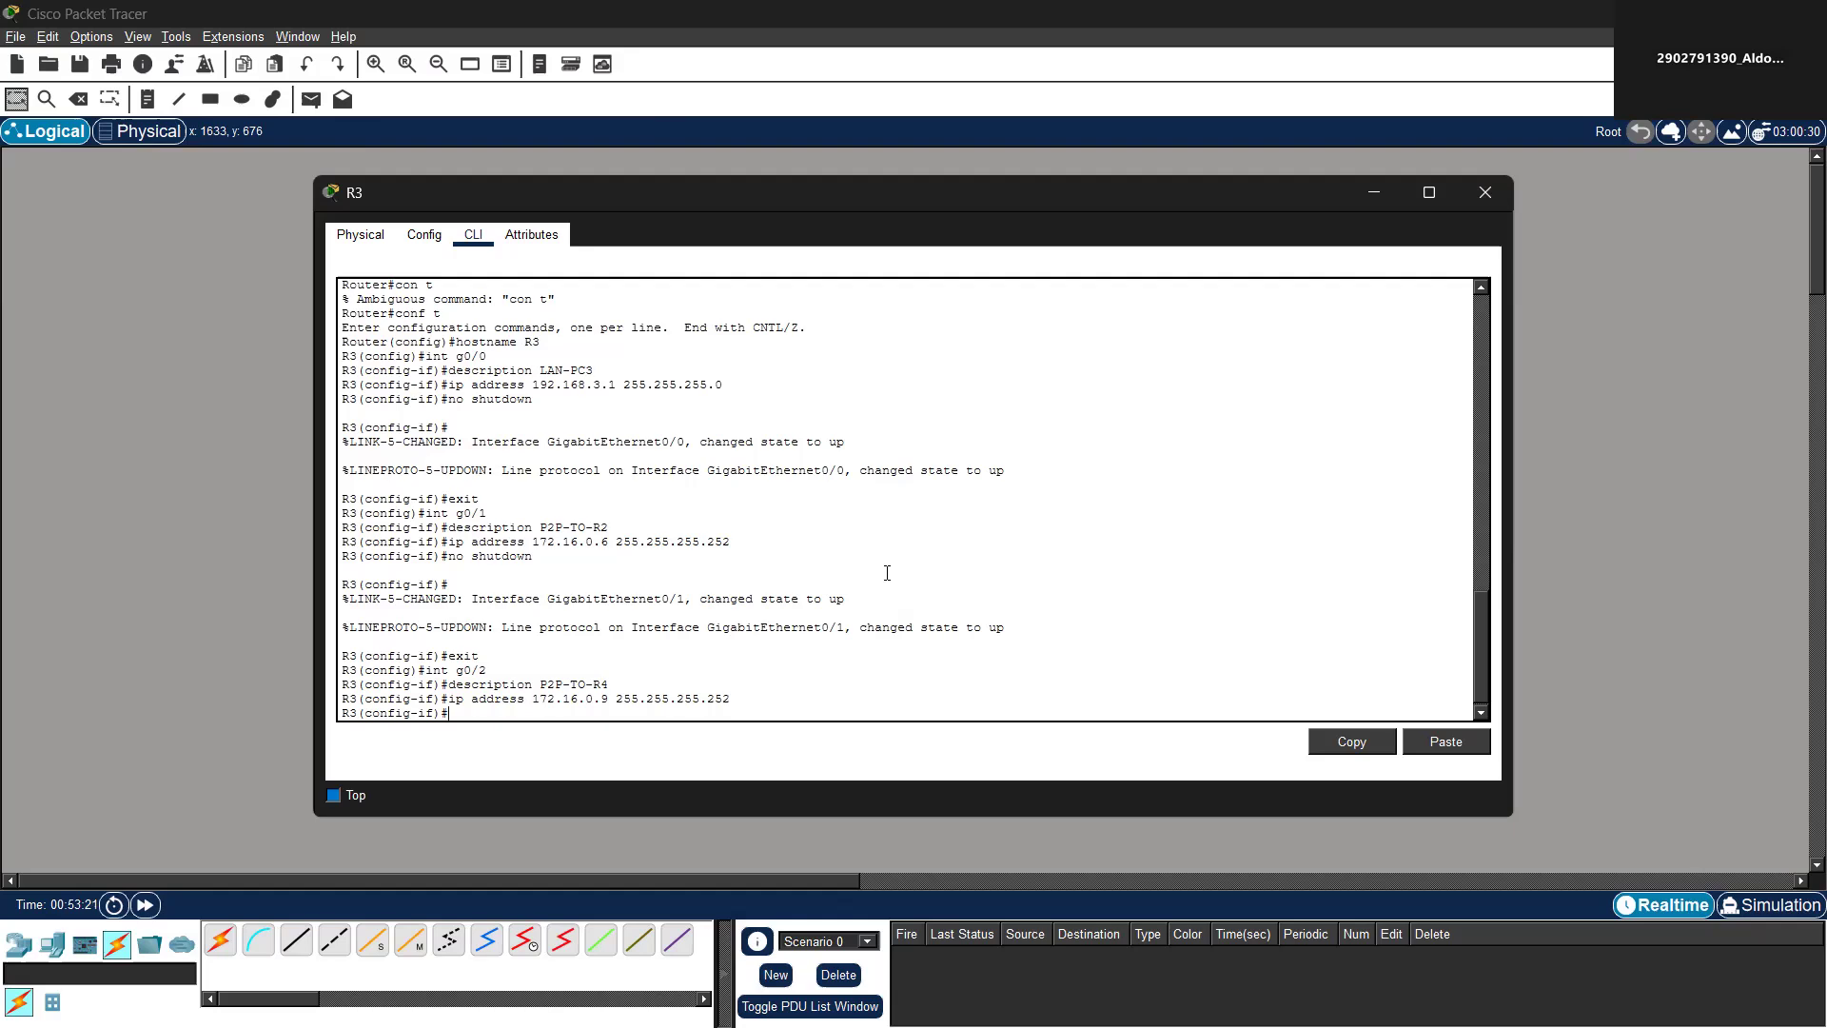
# Enable R3's g0/2 interface with no shutdown and exit its interface configuration
pyautogui.write('no shutdown')
pyautogui.press('Return')
pyautogui.write('exit')
pyautogui.press('Return')
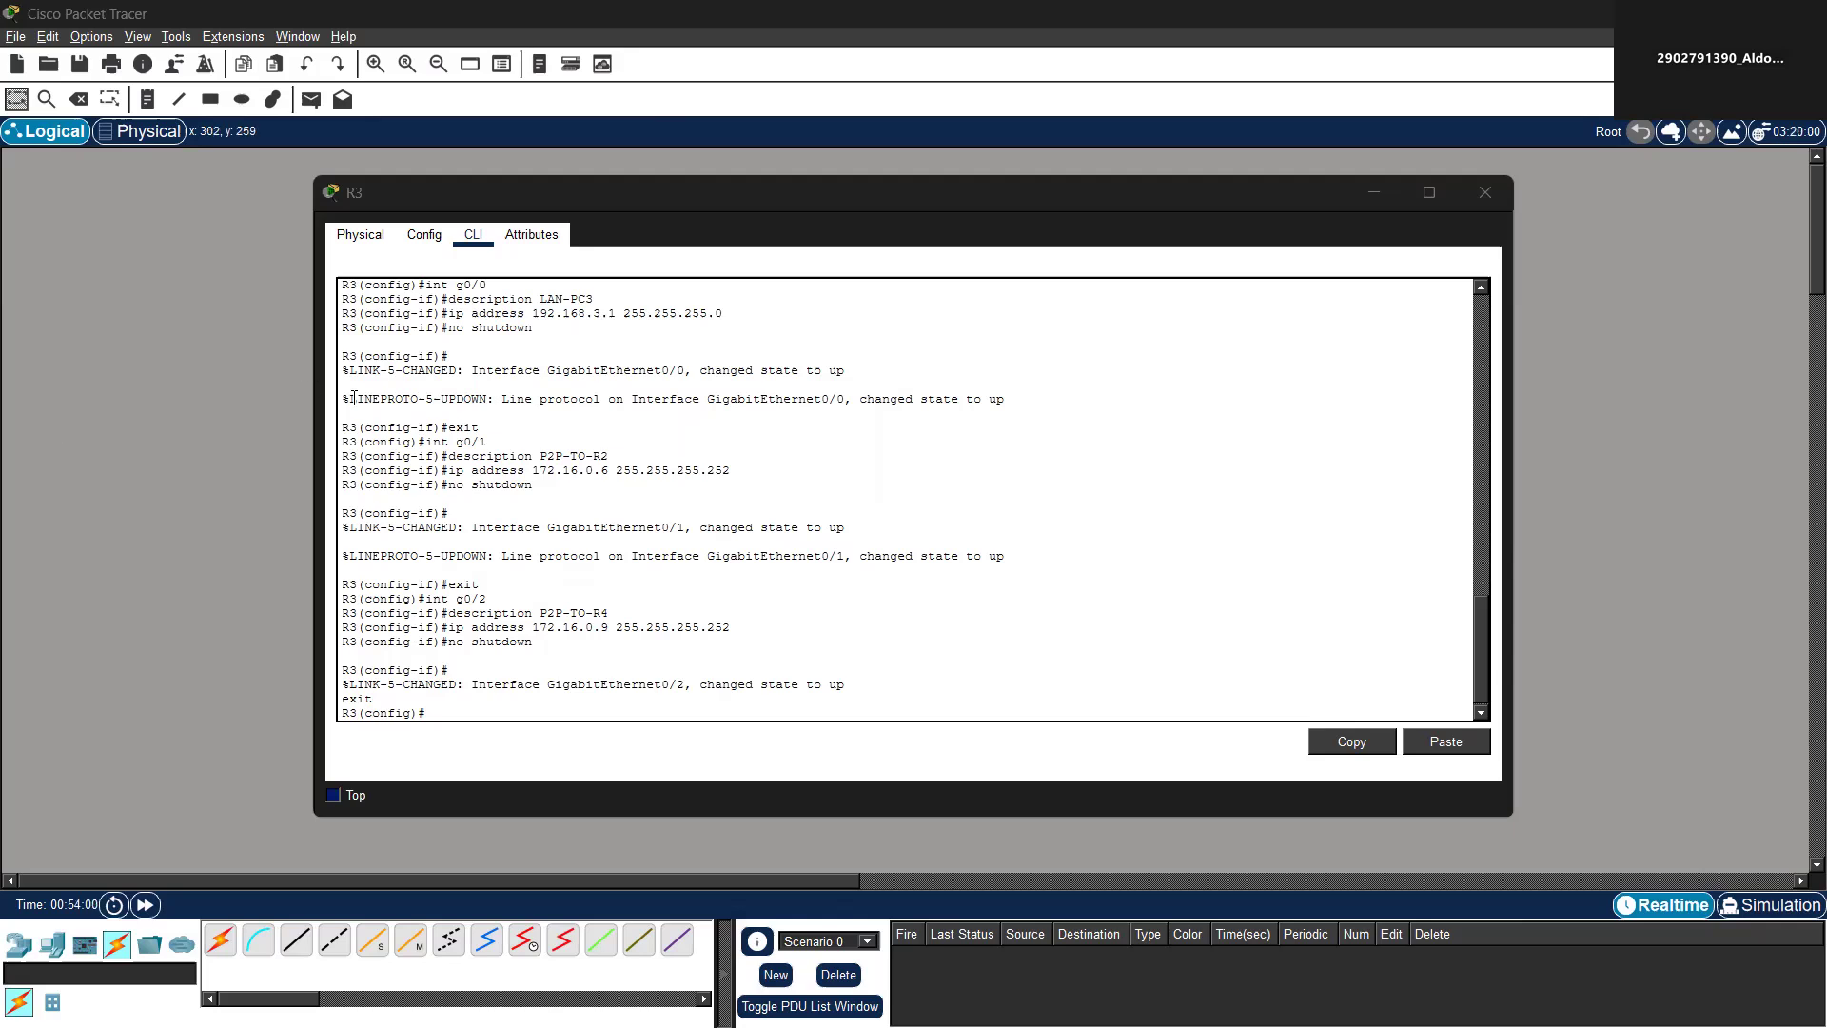
# Start OSPF process 200 on R3 and set its router ID to 3.3.3.3
pyautogui.click(645, 513)
pyautogui.write('router ospf 200')
pyautogui.press('Return')
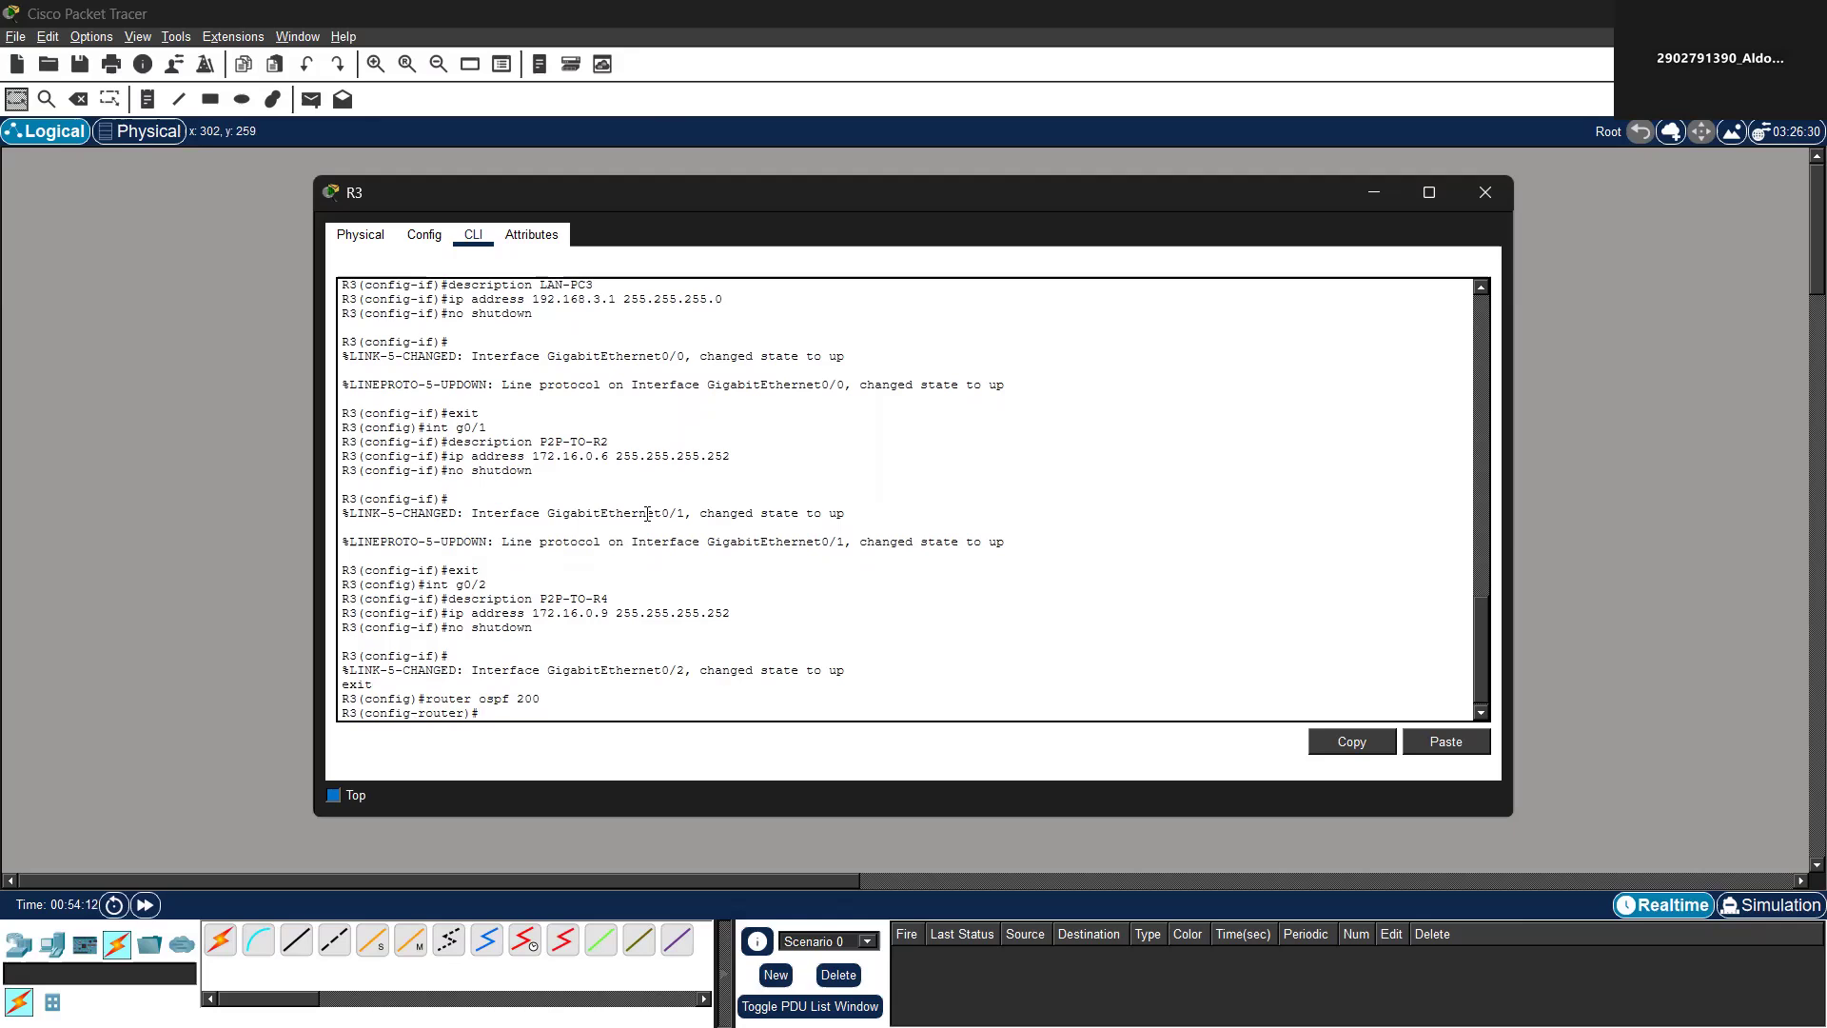
pyautogui.write('routter-id 3.3.3.3')
pyautogui.press('Return')
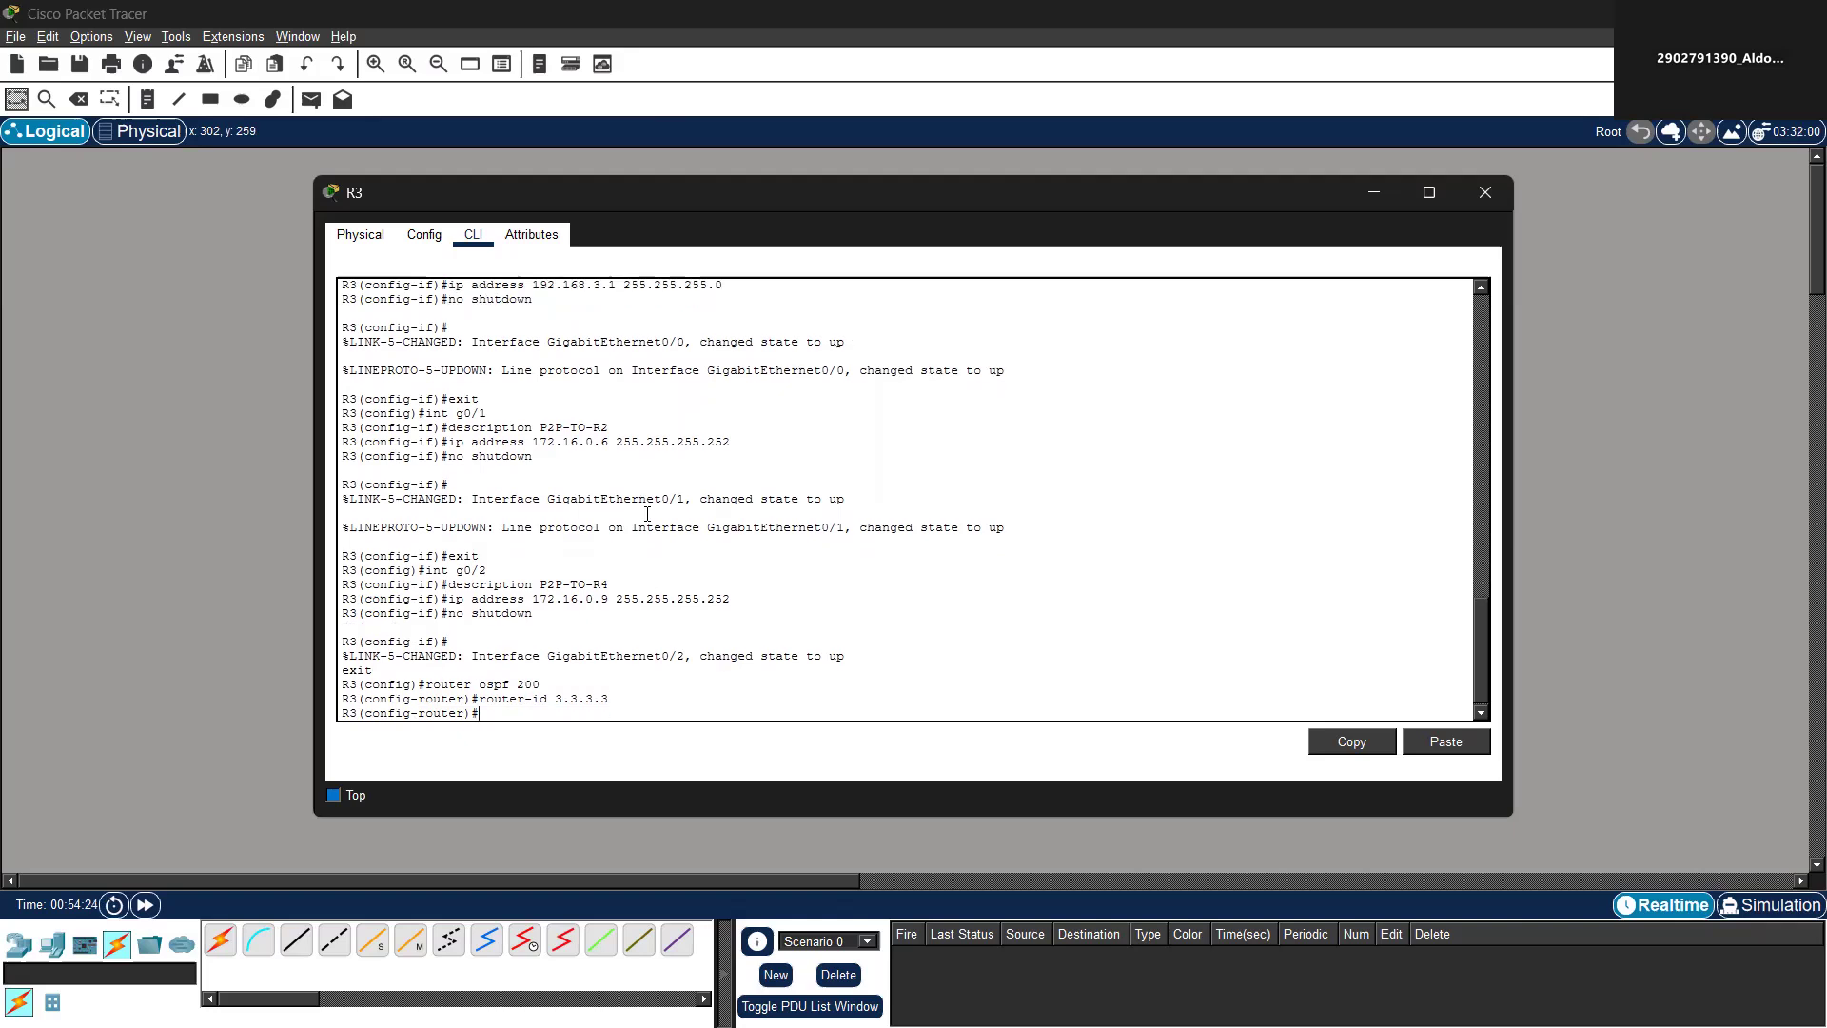
# Advertise networks 172.16.0.4 and 172.16.0.8, both with wildcard 0.0.0.3, in OSPF area 0 on R3
pyautogui.write('network 172.16.0.4 0.0.0.3 area 0')
pyautogui.press('Return')
pyautogui.press('Up')
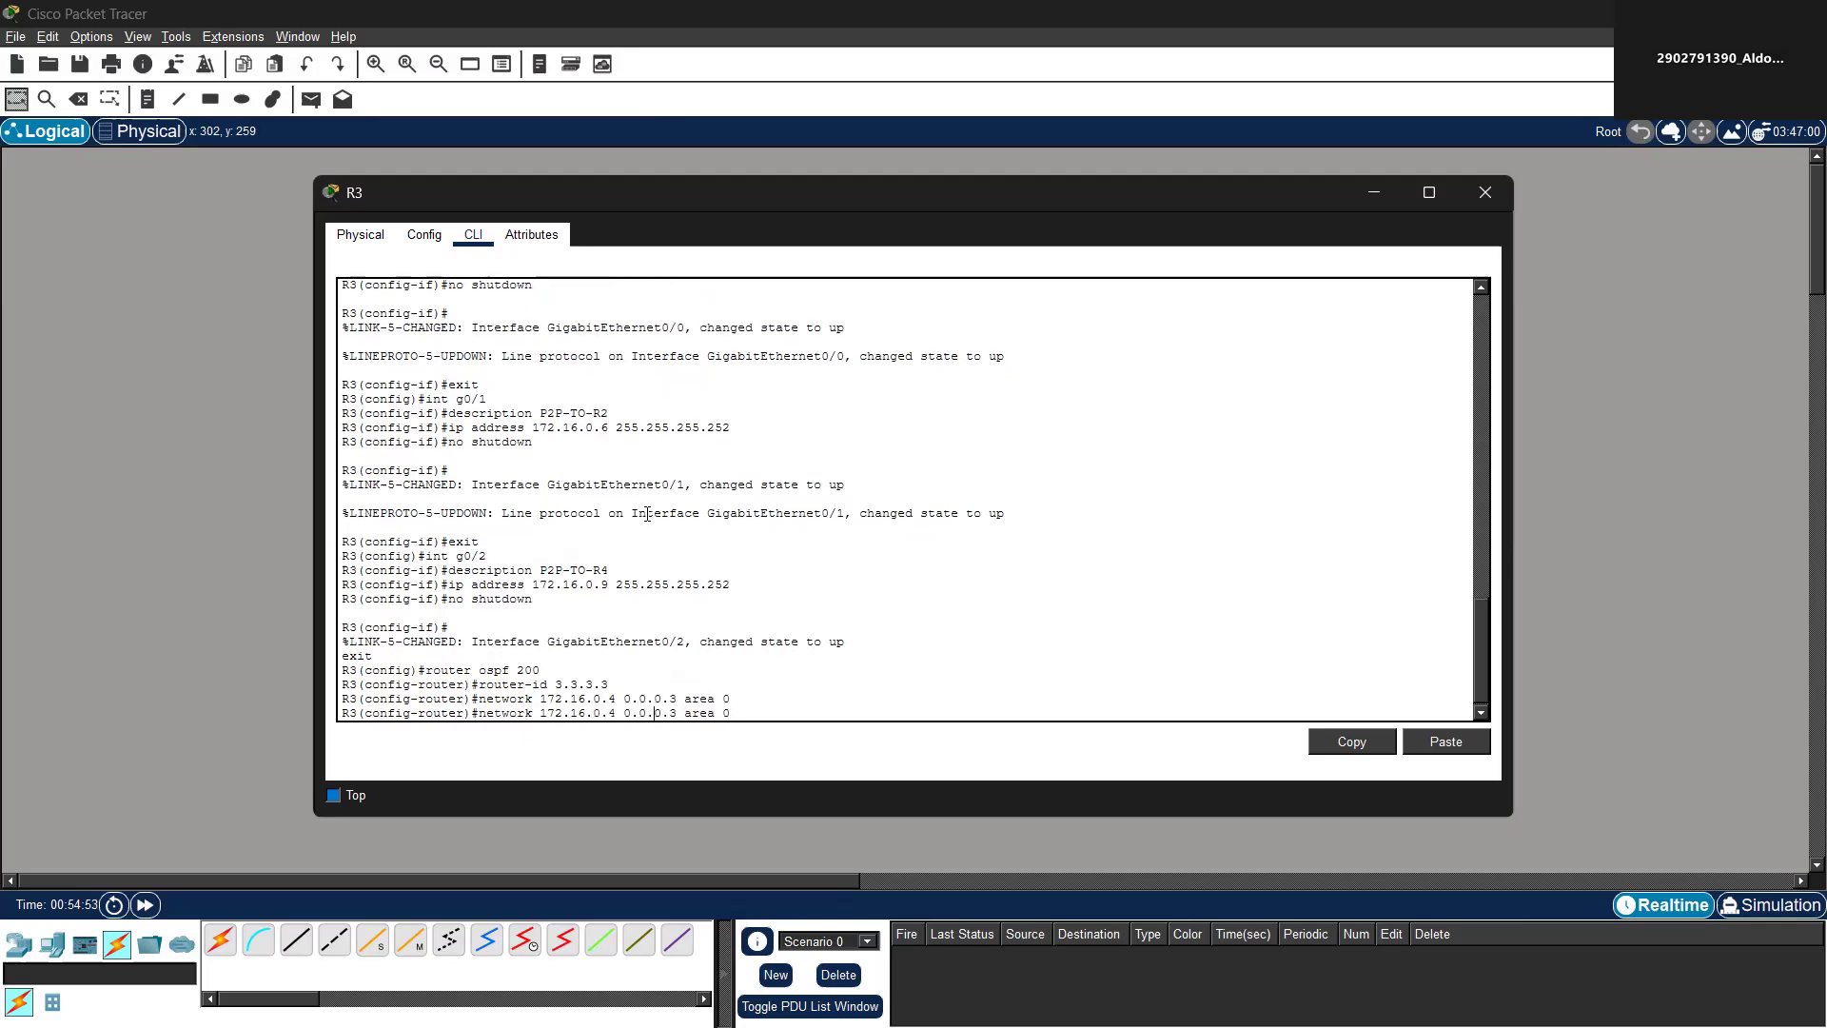
pyautogui.press('BackSpace')
pyautogui.write('8')
pyautogui.press('Return')
pyautogui.press('Up')
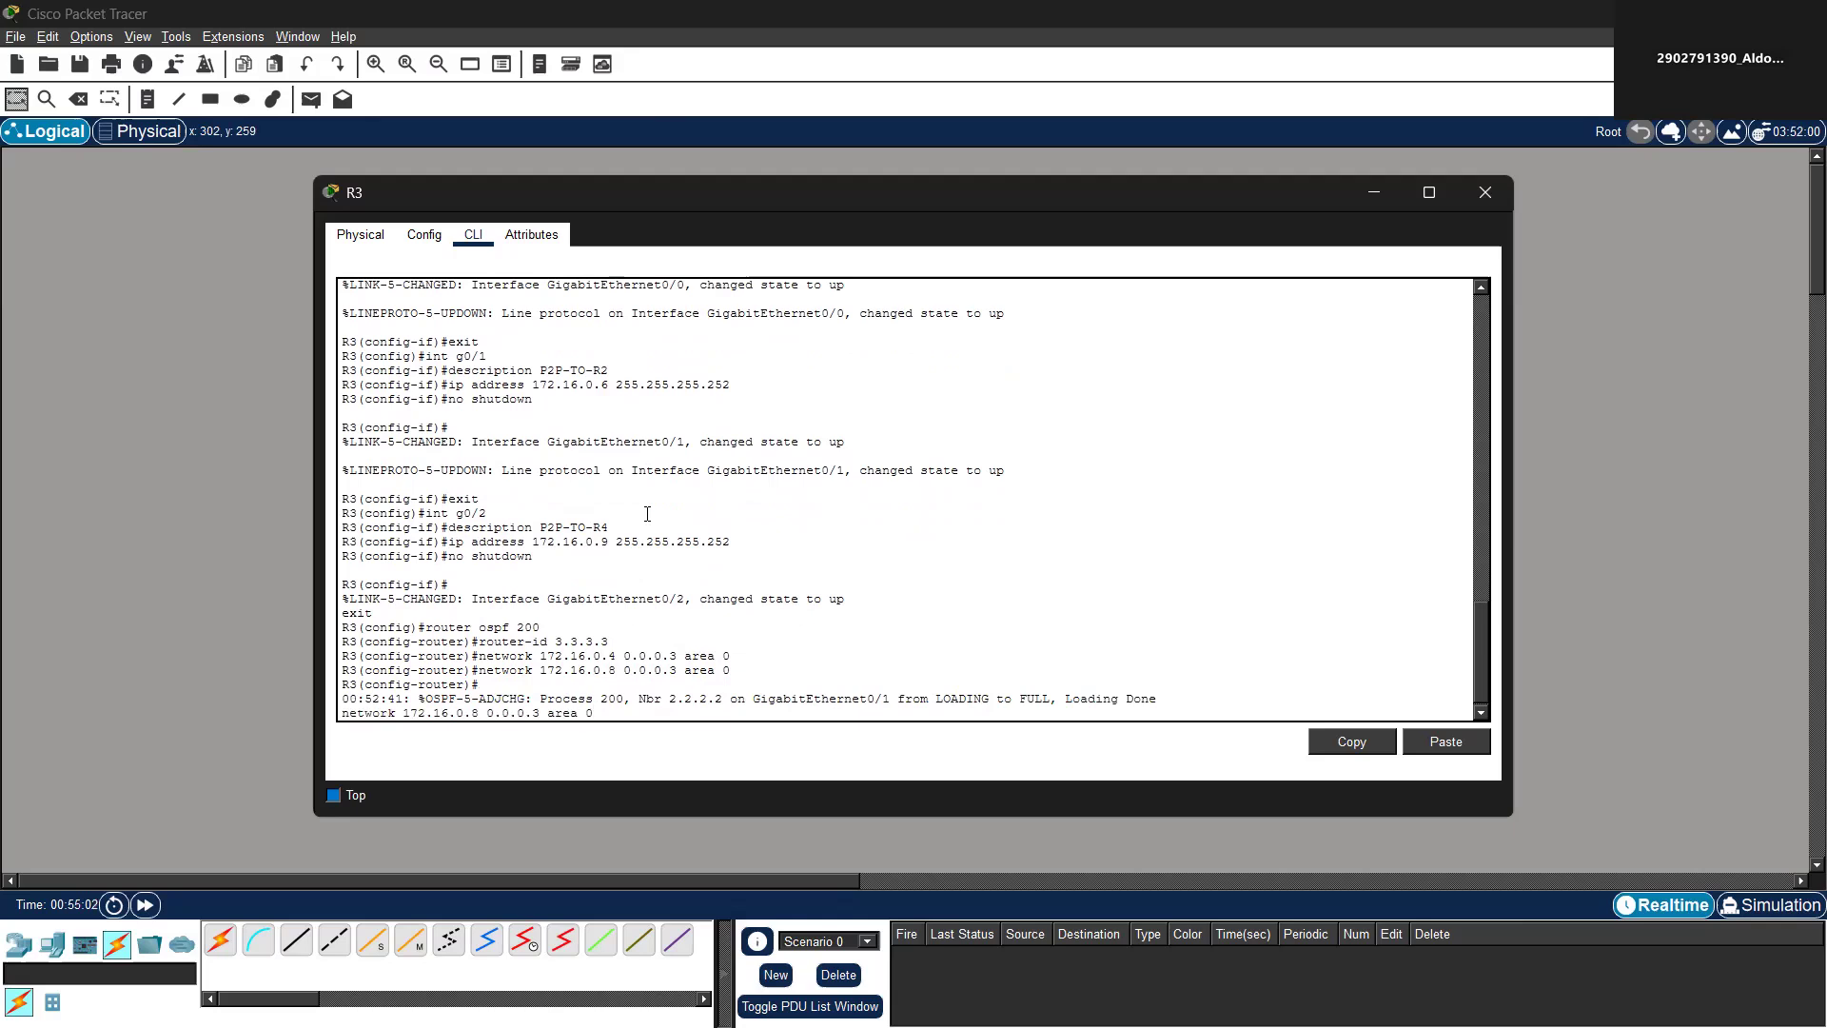
# Clear the repeated 172.16.0.8 network command from R3's OSPF configuration prompt
pyautogui.press('BackSpace')
pyautogui.press('BackSpace')
pyautogui.press('BackSpace')
pyautogui.press('BackSpace')
pyautogui.press('BackSpace')
pyautogui.press('BackSpace')
pyautogui.press('BackSpace')
pyautogui.press('BackSpace')
pyautogui.press('BackSpace')
pyautogui.press('BackSpace')
pyautogui.press('BackSpace')
pyautogui.press('BackSpace')
pyautogui.press('BackSpace')
pyautogui.press('BackSpace')
pyautogui.press('BackSpace')
pyautogui.press('BackSpace')
pyautogui.press('BackSpace')
pyautogui.press('BackSpace')
pyautogui.press('BackSpace')
pyautogui.press('BackSpace')
pyautogui.press('Return')
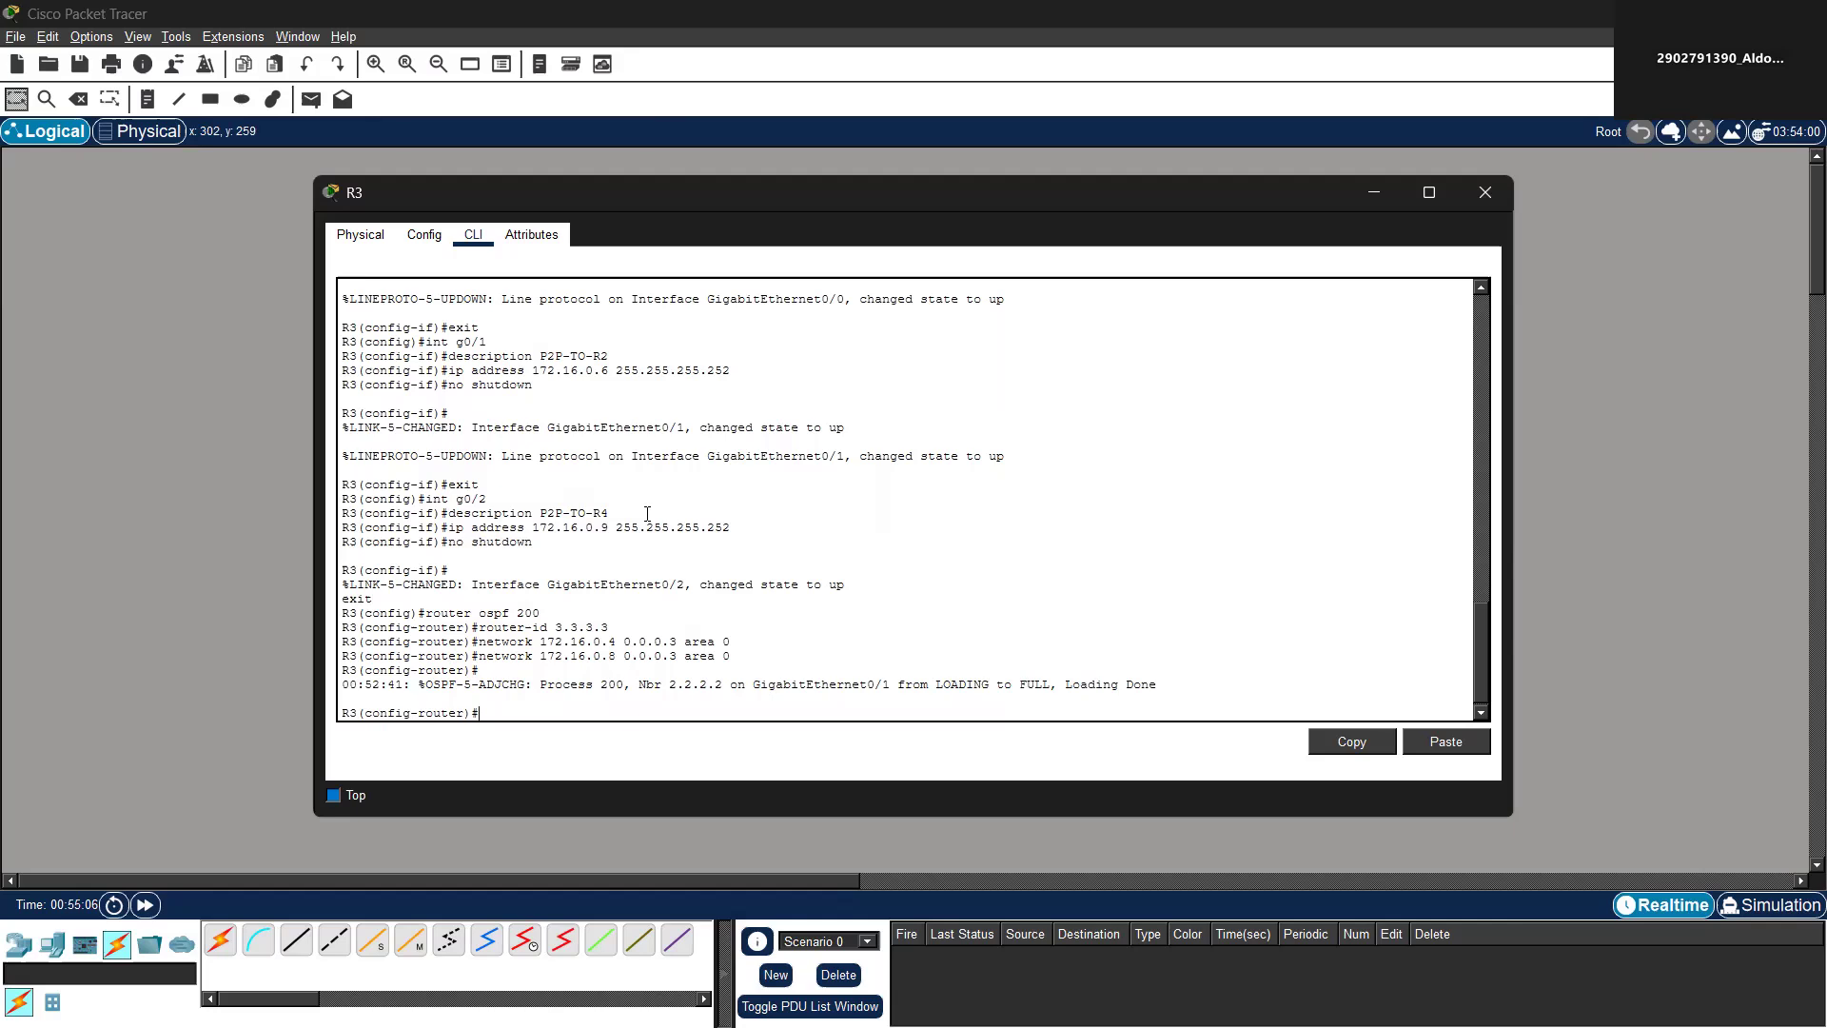
# Advertise R3's LAN network 192.168.3.0 with wildcard 0.0.0.255 in OSPF area 0
pyautogui.press('Up')
pyautogui.press('Up')
pyautogui.press('Up')
pyautogui.press('Up')
pyautogui.press('Up')
pyautogui.press('Up')
pyautogui.press('Up')
pyautogui.press('Down')
pyautogui.press('Down')
pyautogui.press('Down')
pyautogui.press('Down')
pyautogui.press('Down')
pyautogui.press('Down')
pyautogui.press('Left')
pyautogui.press('Left')
pyautogui.press('Left')
pyautogui.press('Left')
pyautogui.press('Left')
pyautogui.press('Left')
pyautogui.press('Left')
pyautogui.press('Left')
pyautogui.press('Left')
pyautogui.press('Left')
pyautogui.press('Left')
pyautogui.press('Left')
pyautogui.press('Left')
pyautogui.press('BackSpace')
pyautogui.press('BackSpace')
pyautogui.write('92.168')
pyautogui.press('BackSpace')
pyautogui.write('3')
pyautogui.press('Right')
pyautogui.press('Right')
pyautogui.press('BackSpace')
pyautogui.write('0')
pyautogui.press('BackSpace')
pyautogui.write('255')
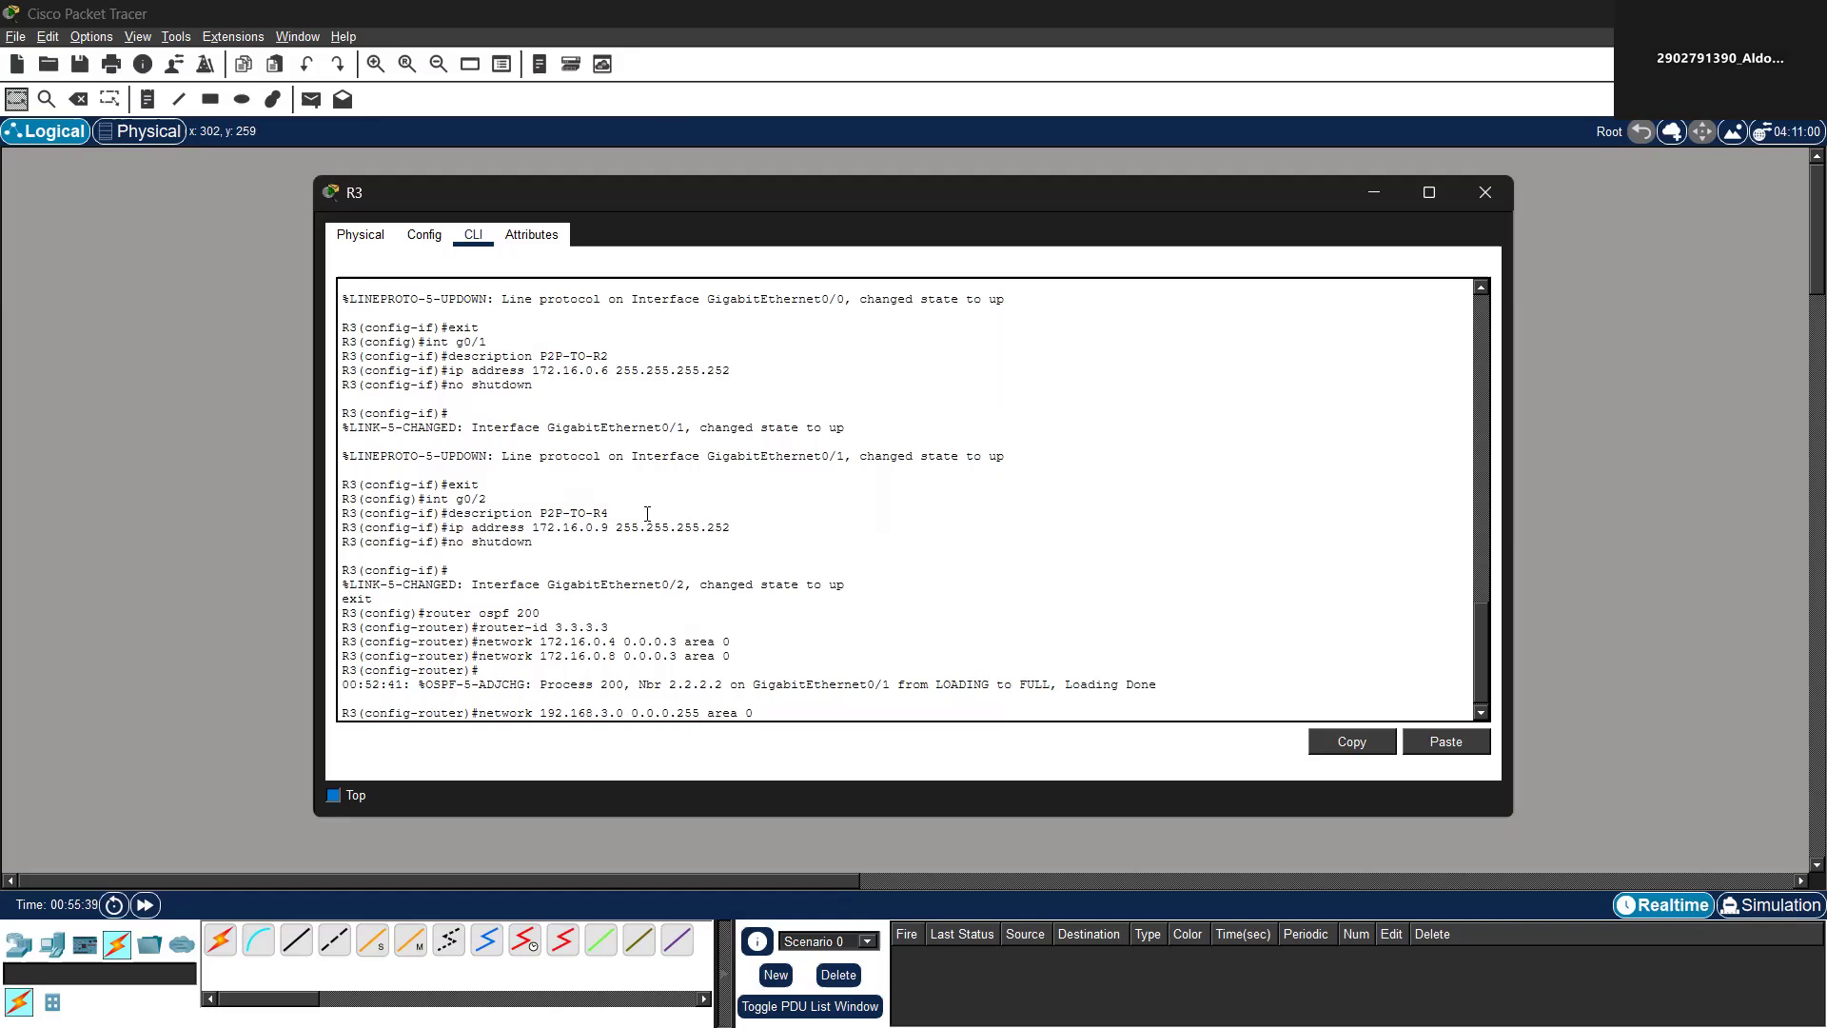
pyautogui.press('Return')
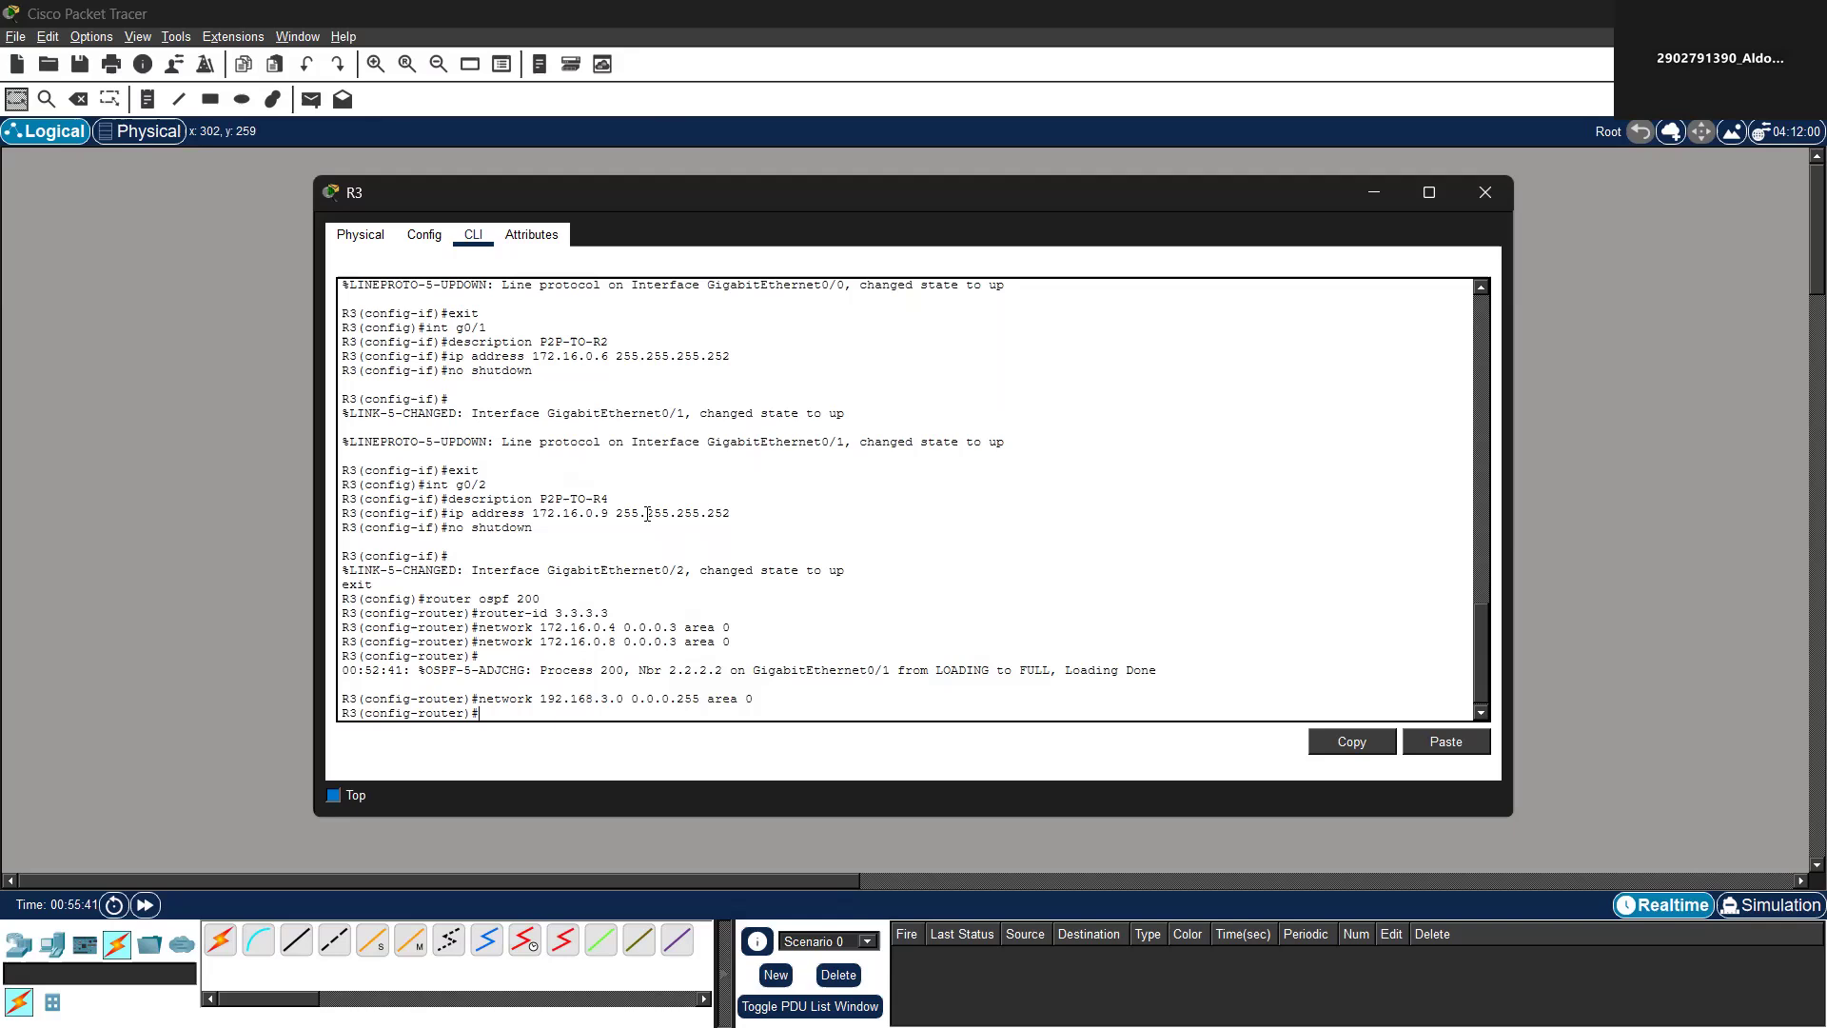
# Set GigabitEthernet 0/0 as a passive interface in R3's OSPF process
pyautogui.write('pass')
pyautogui.write('iv')
pyautogui.write('e-')
pyautogui.write('int')
pyautogui.write('erface')
pyautogui.write(' gig')
pyautogui.write('abit')
pyautogui.write('E')
pyautogui.write('thee')
pyautogui.write('net 0/0')
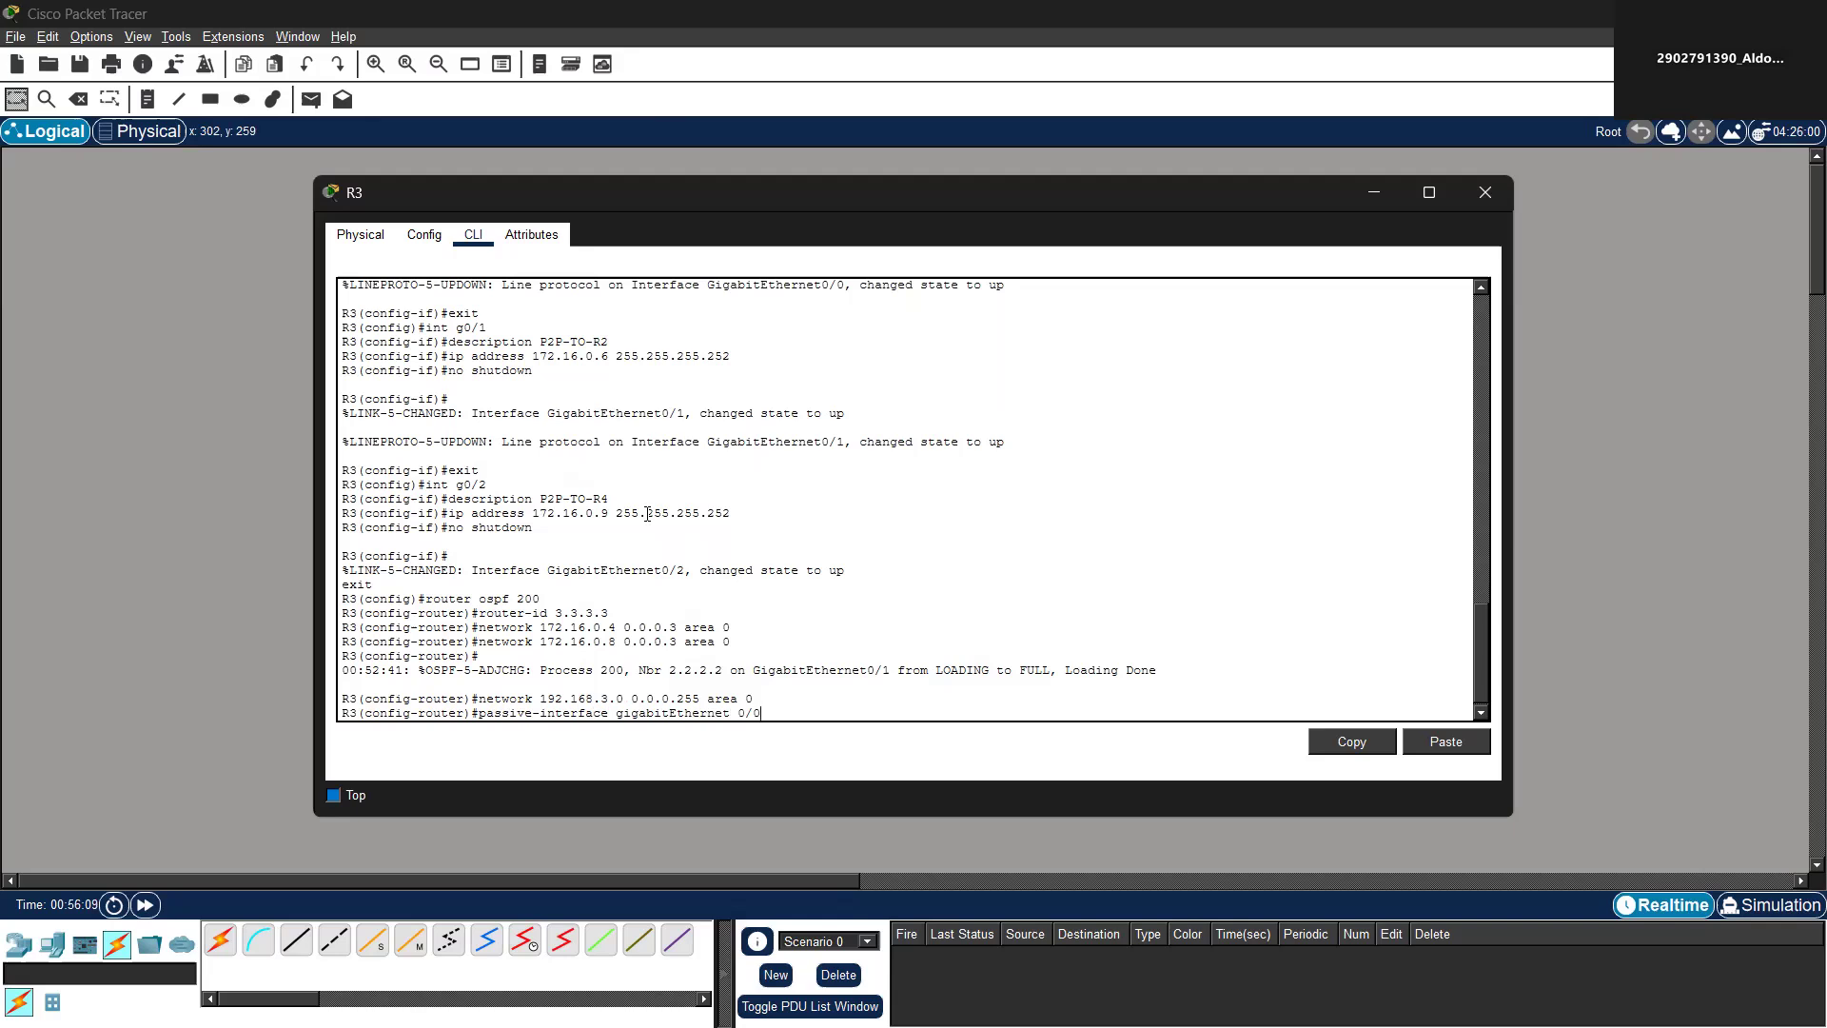
pyautogui.press('Return')
# End R3's configuration mode, save its configuration with write memory, and return to the topology
pyautogui.write('end')
pyautogui.press('Return')
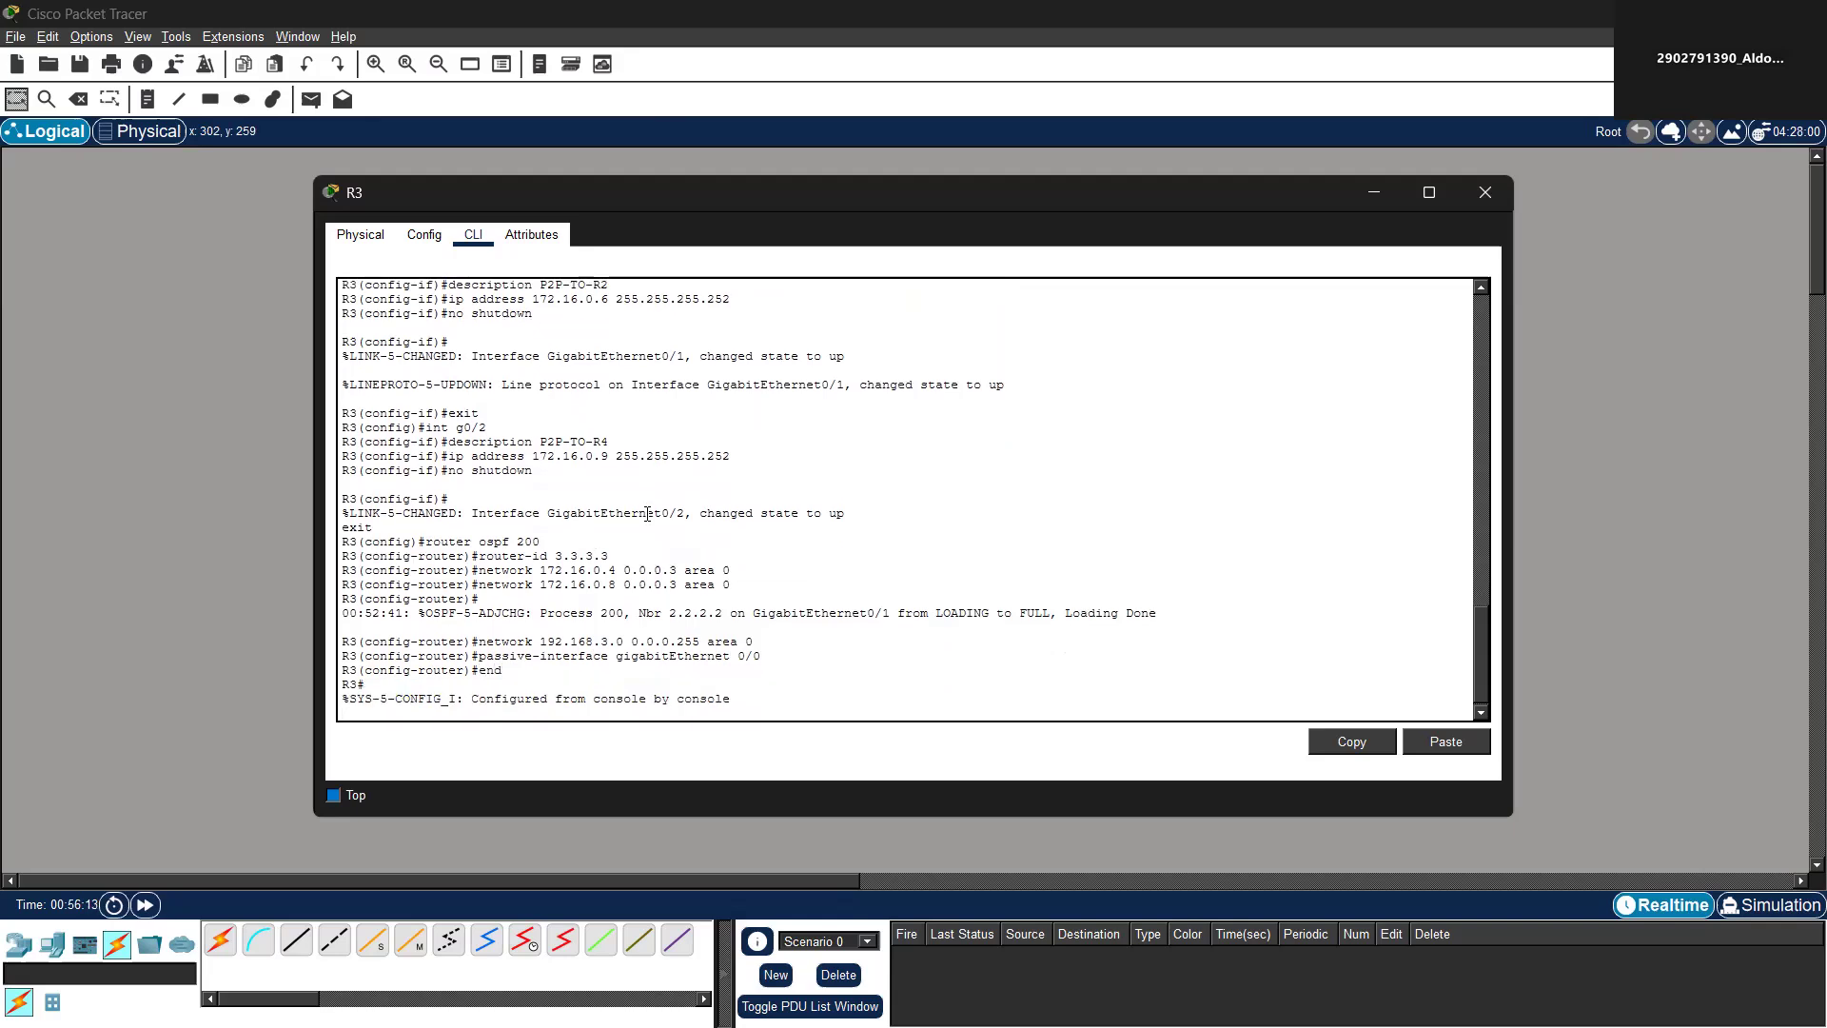
pyautogui.write('wri')
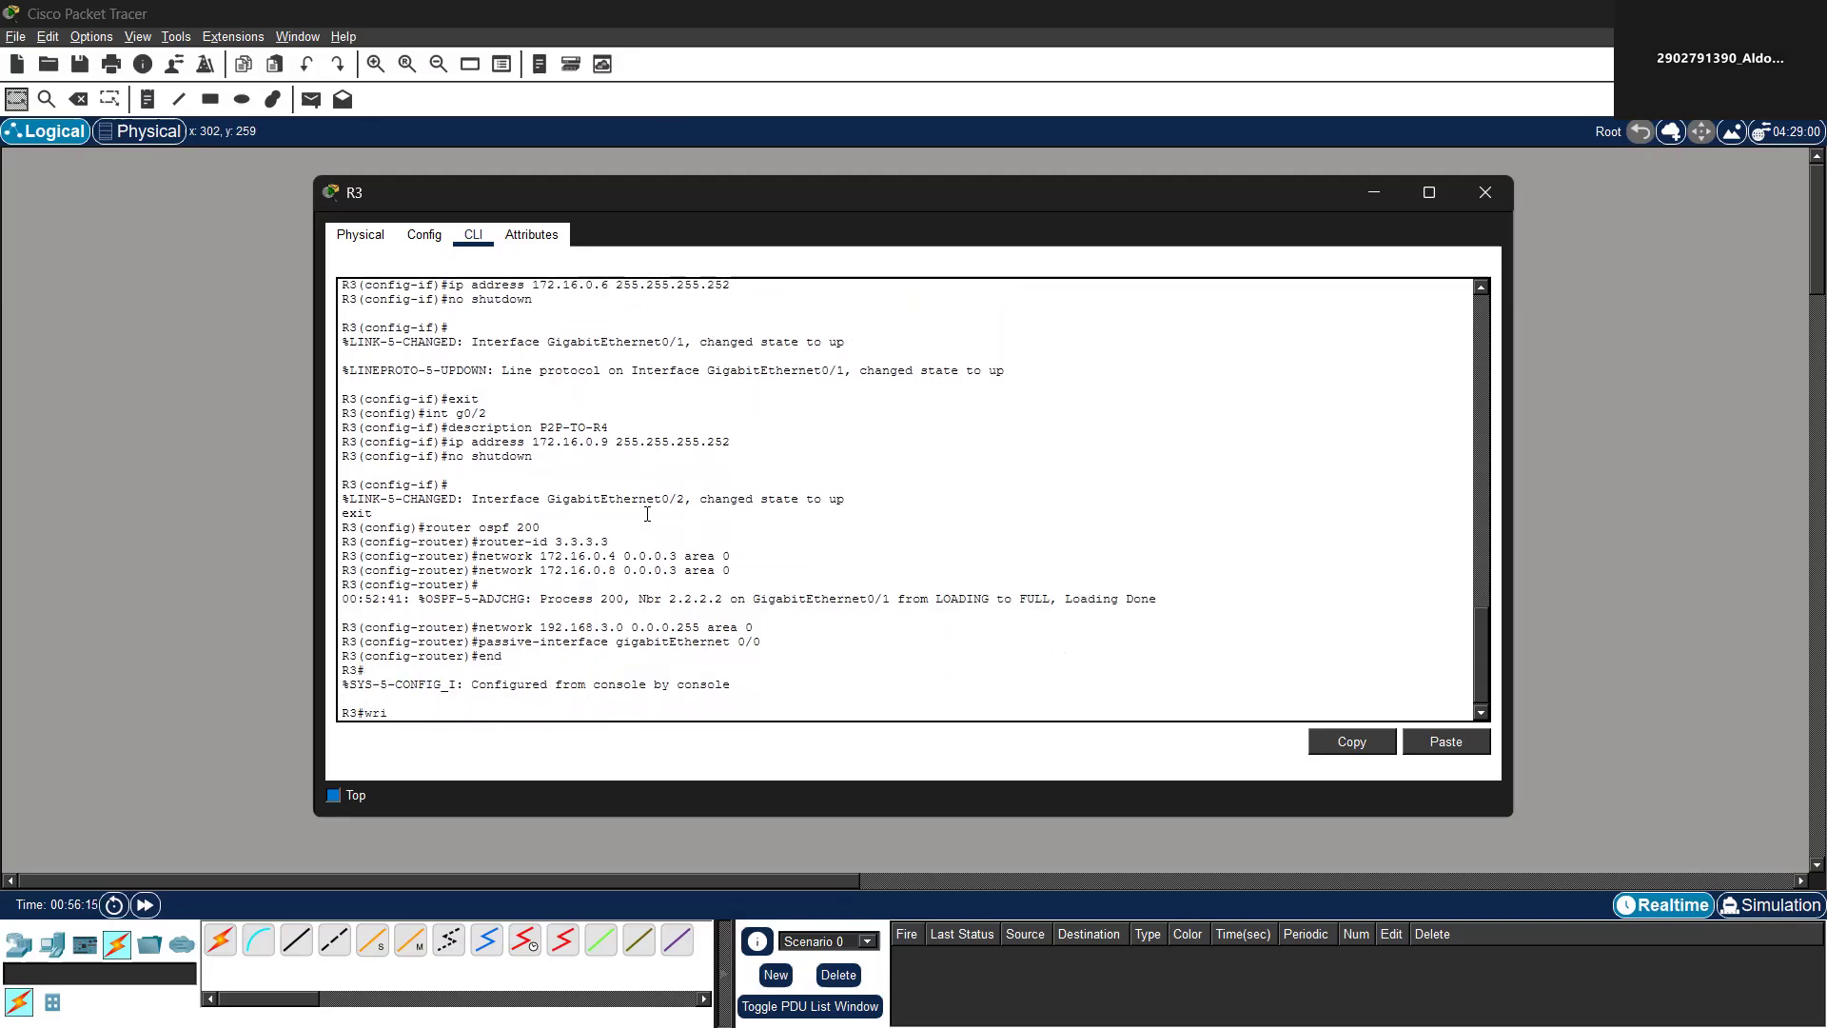
pyautogui.write('te memory')
pyautogui.press('Return')
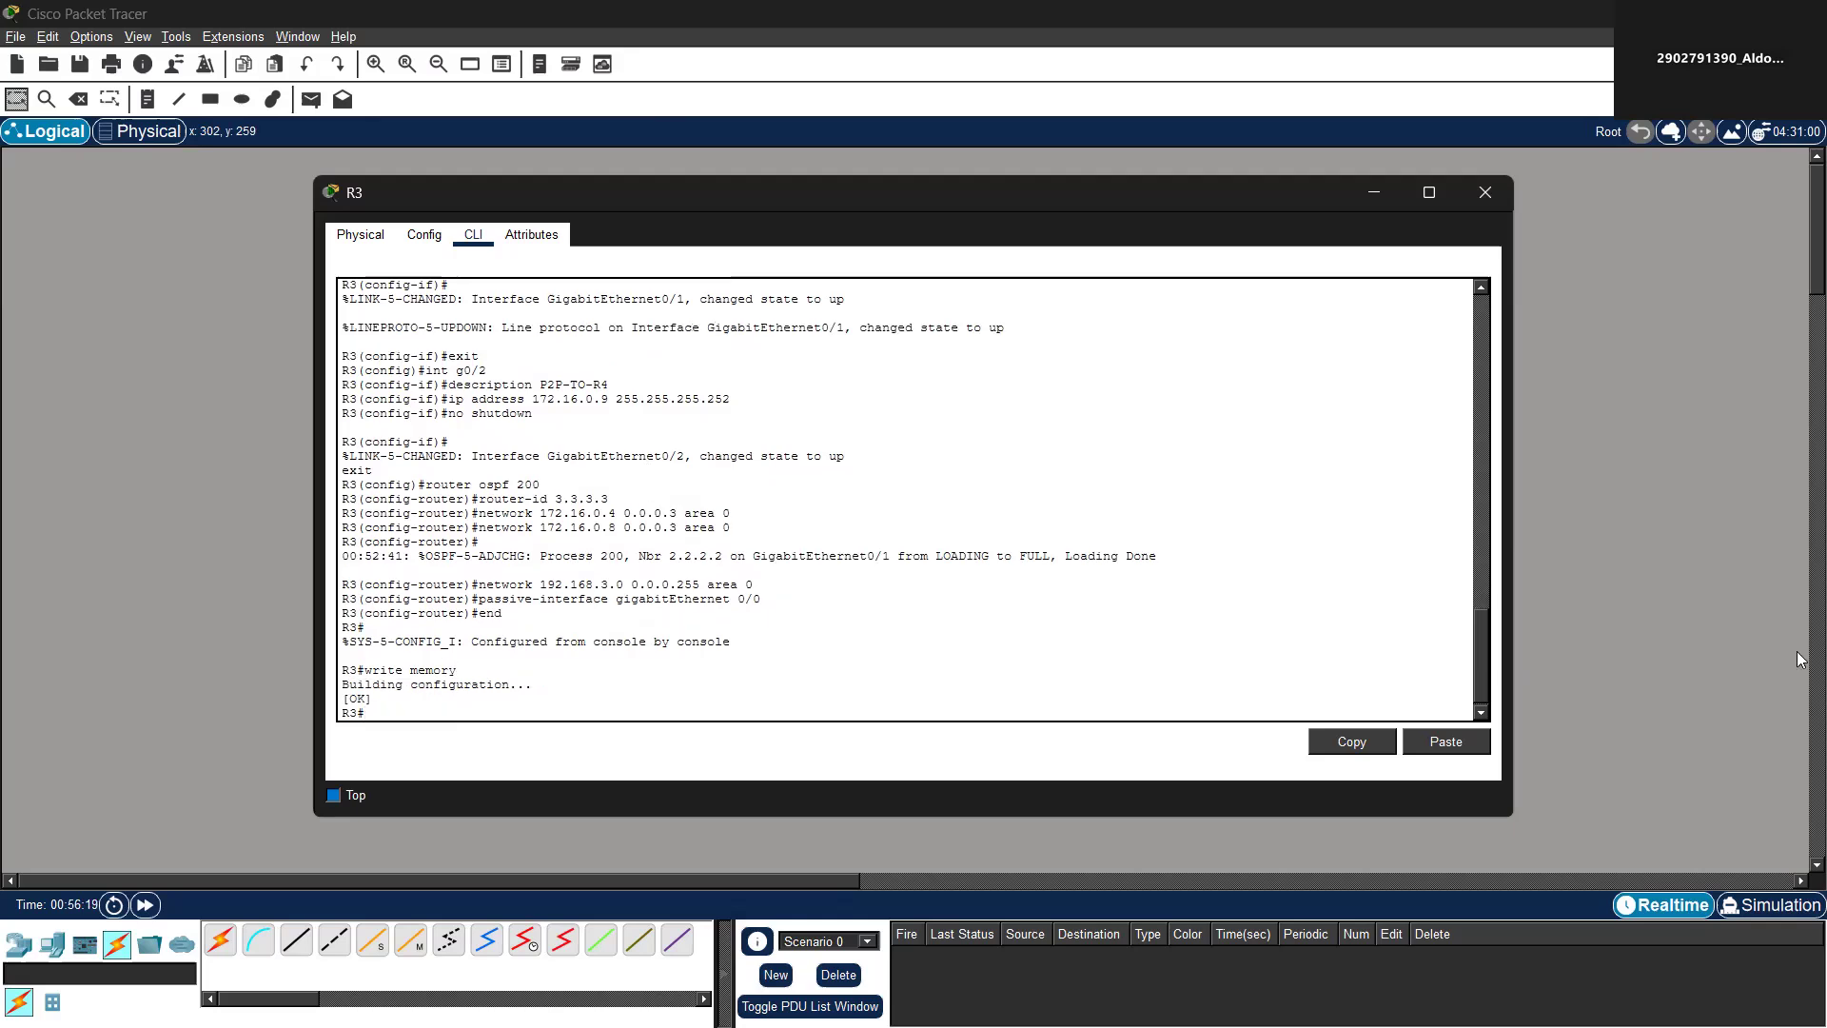
pyautogui.click(1718, 670)
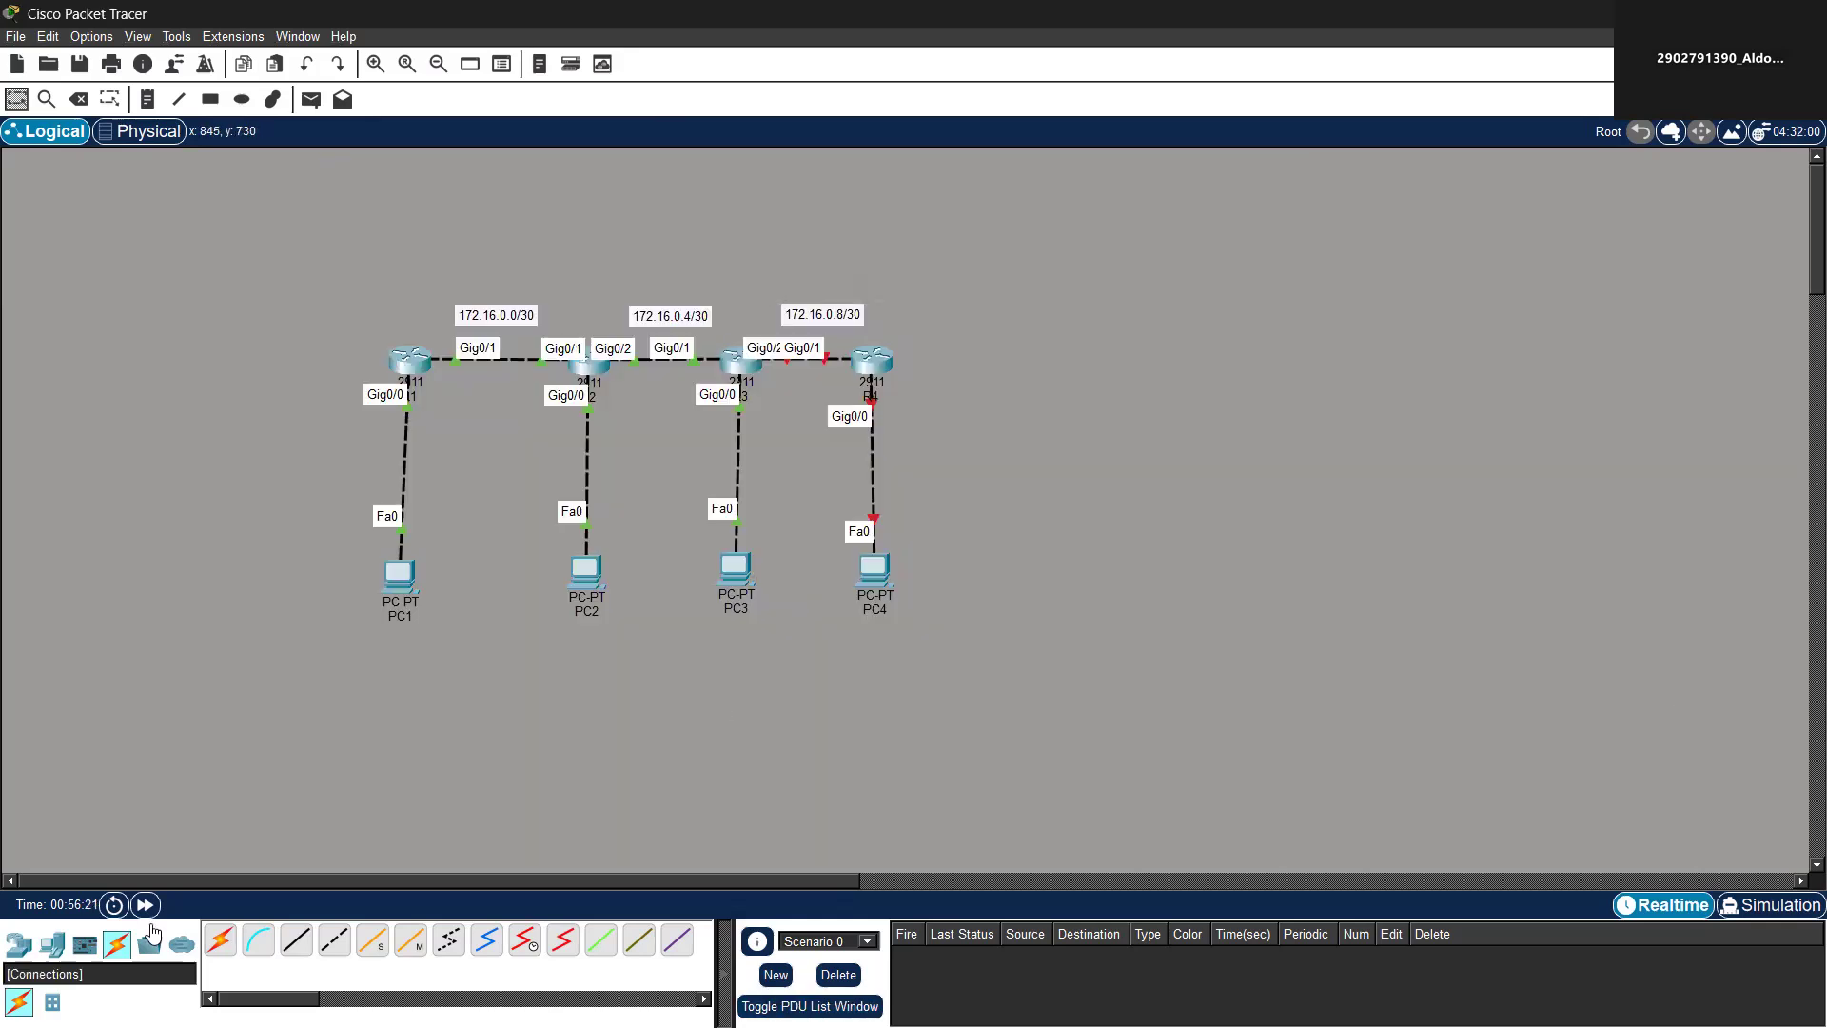
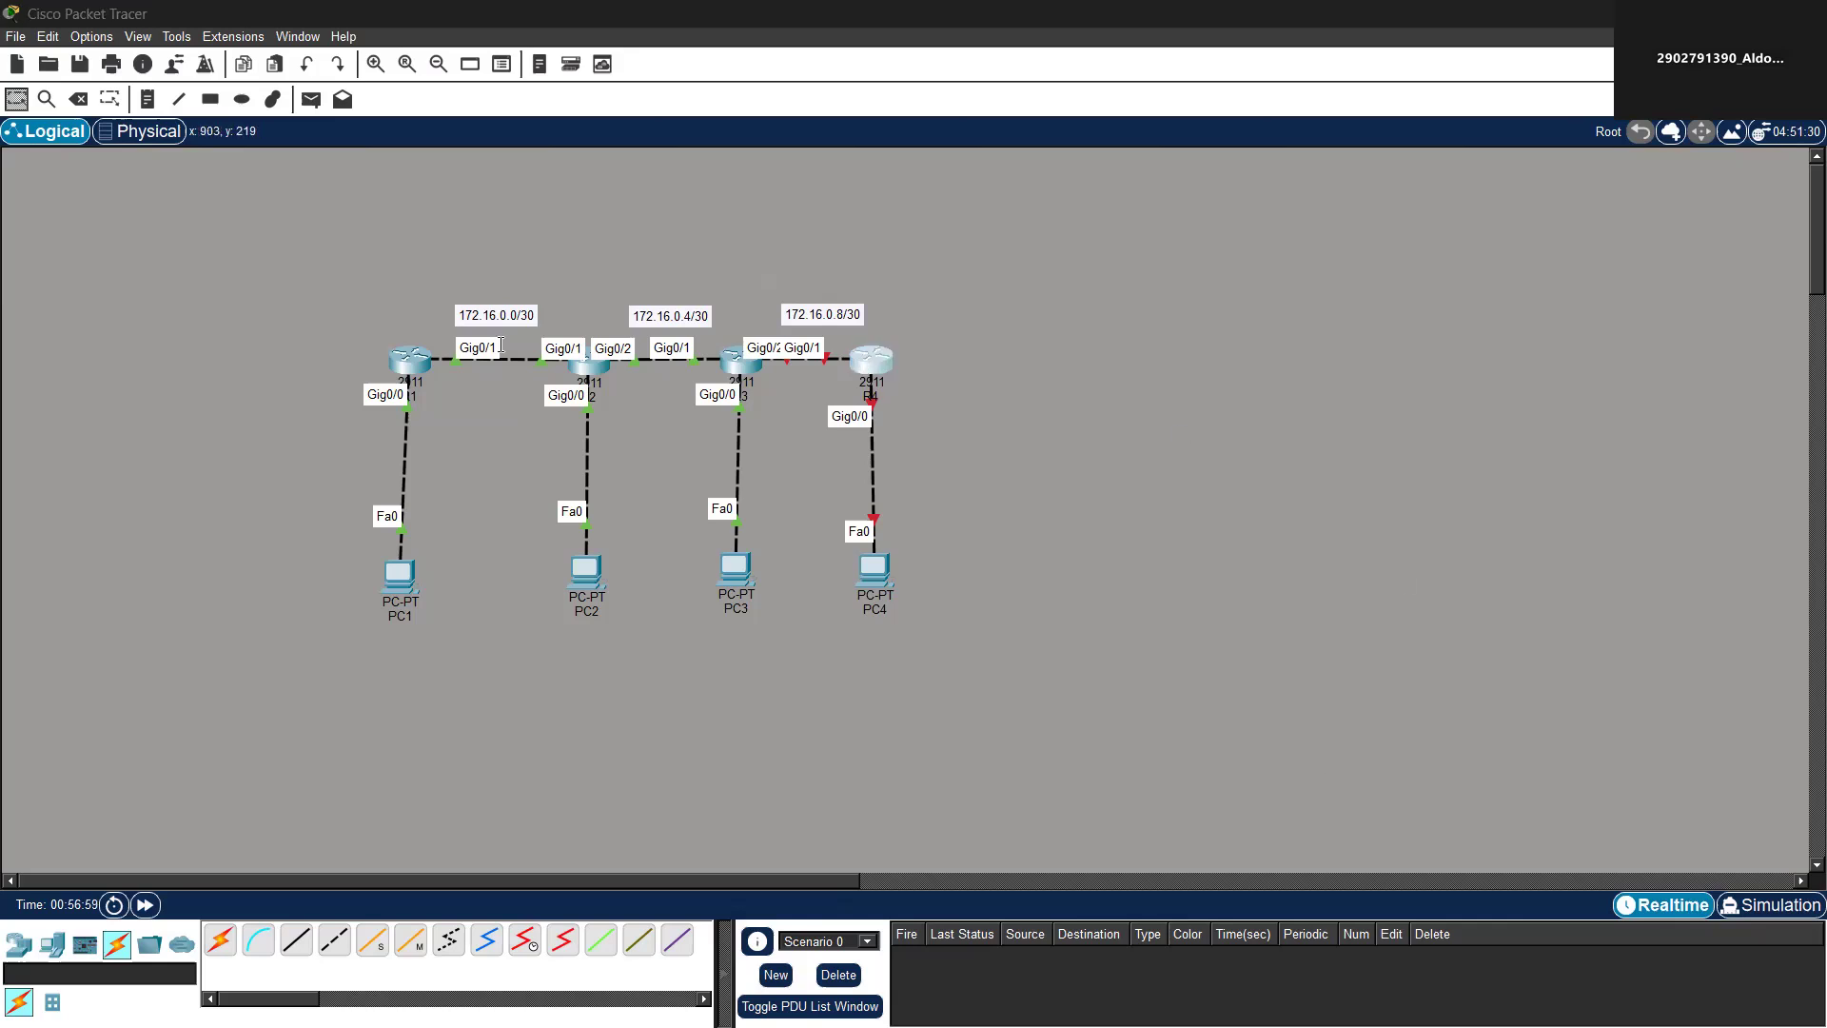
# Open router R4's command line and start its console session
pyautogui.click(863, 362)
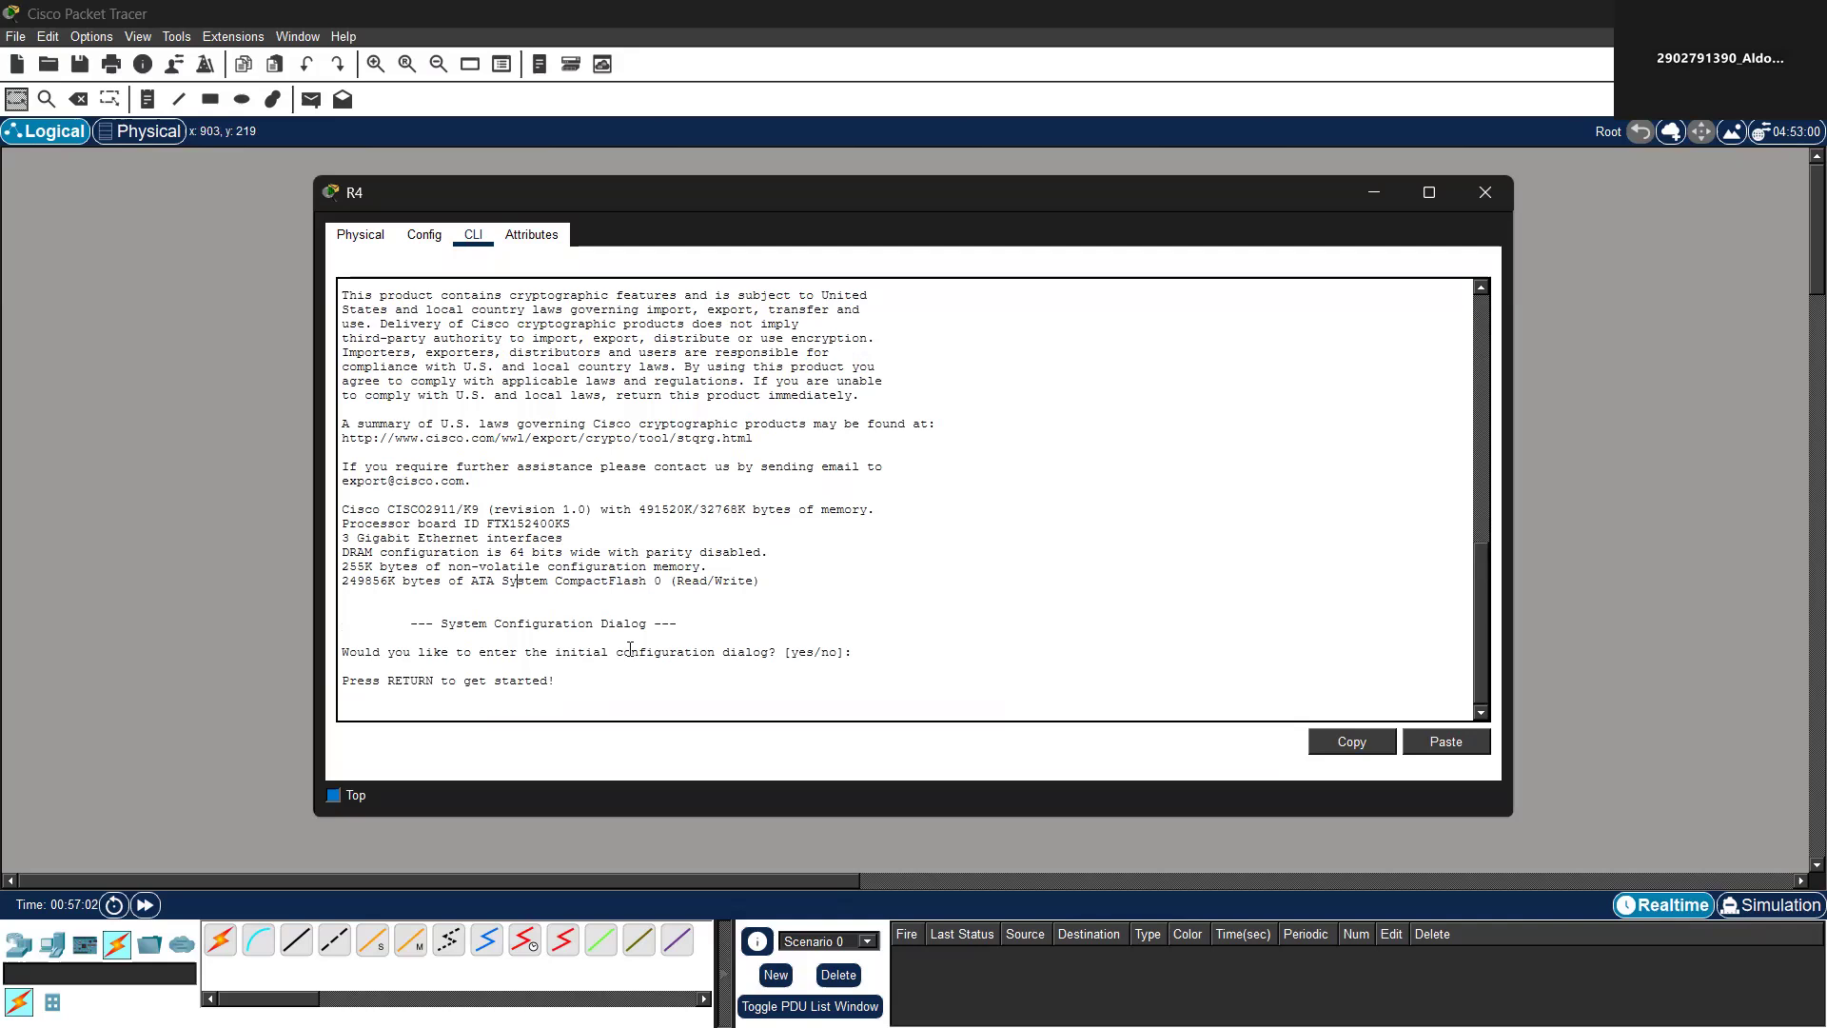
pyautogui.press('Return')
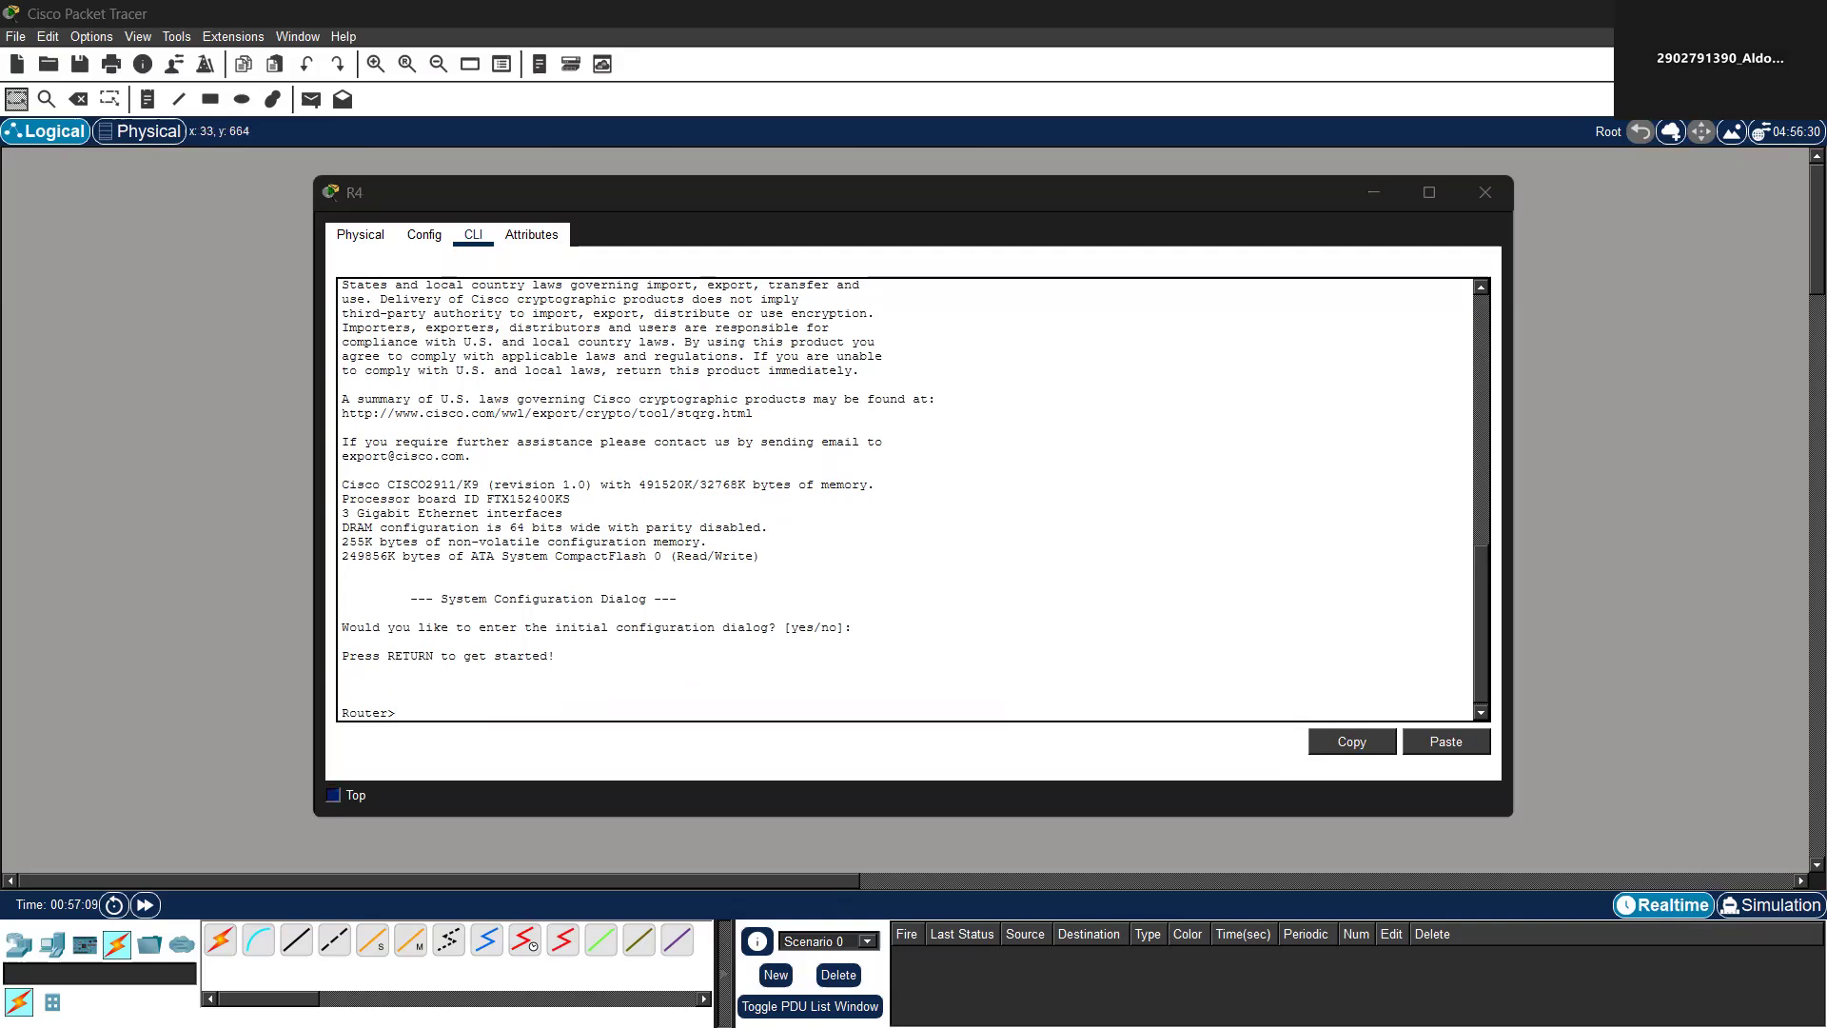
# Switch to R2's command line, save its configuration with write memory, and close its window
pyautogui.hotkey('alt', 'Tab')
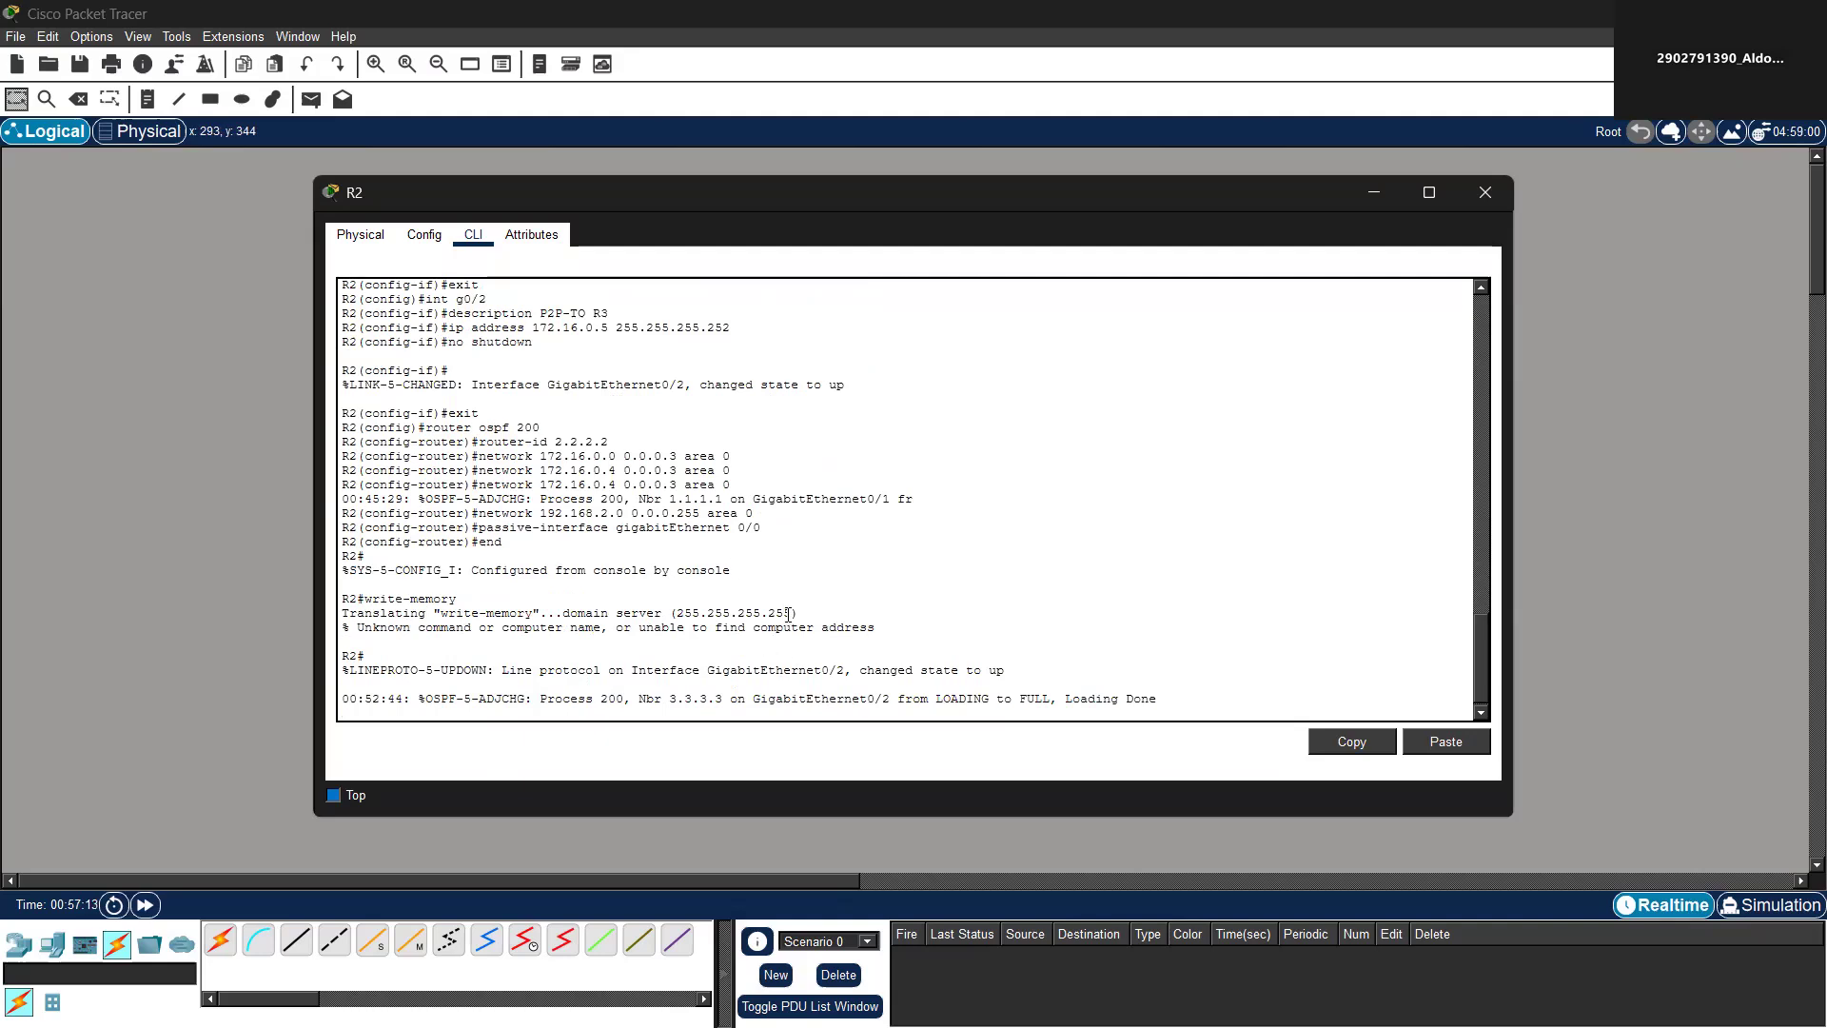
pyautogui.press('Return')
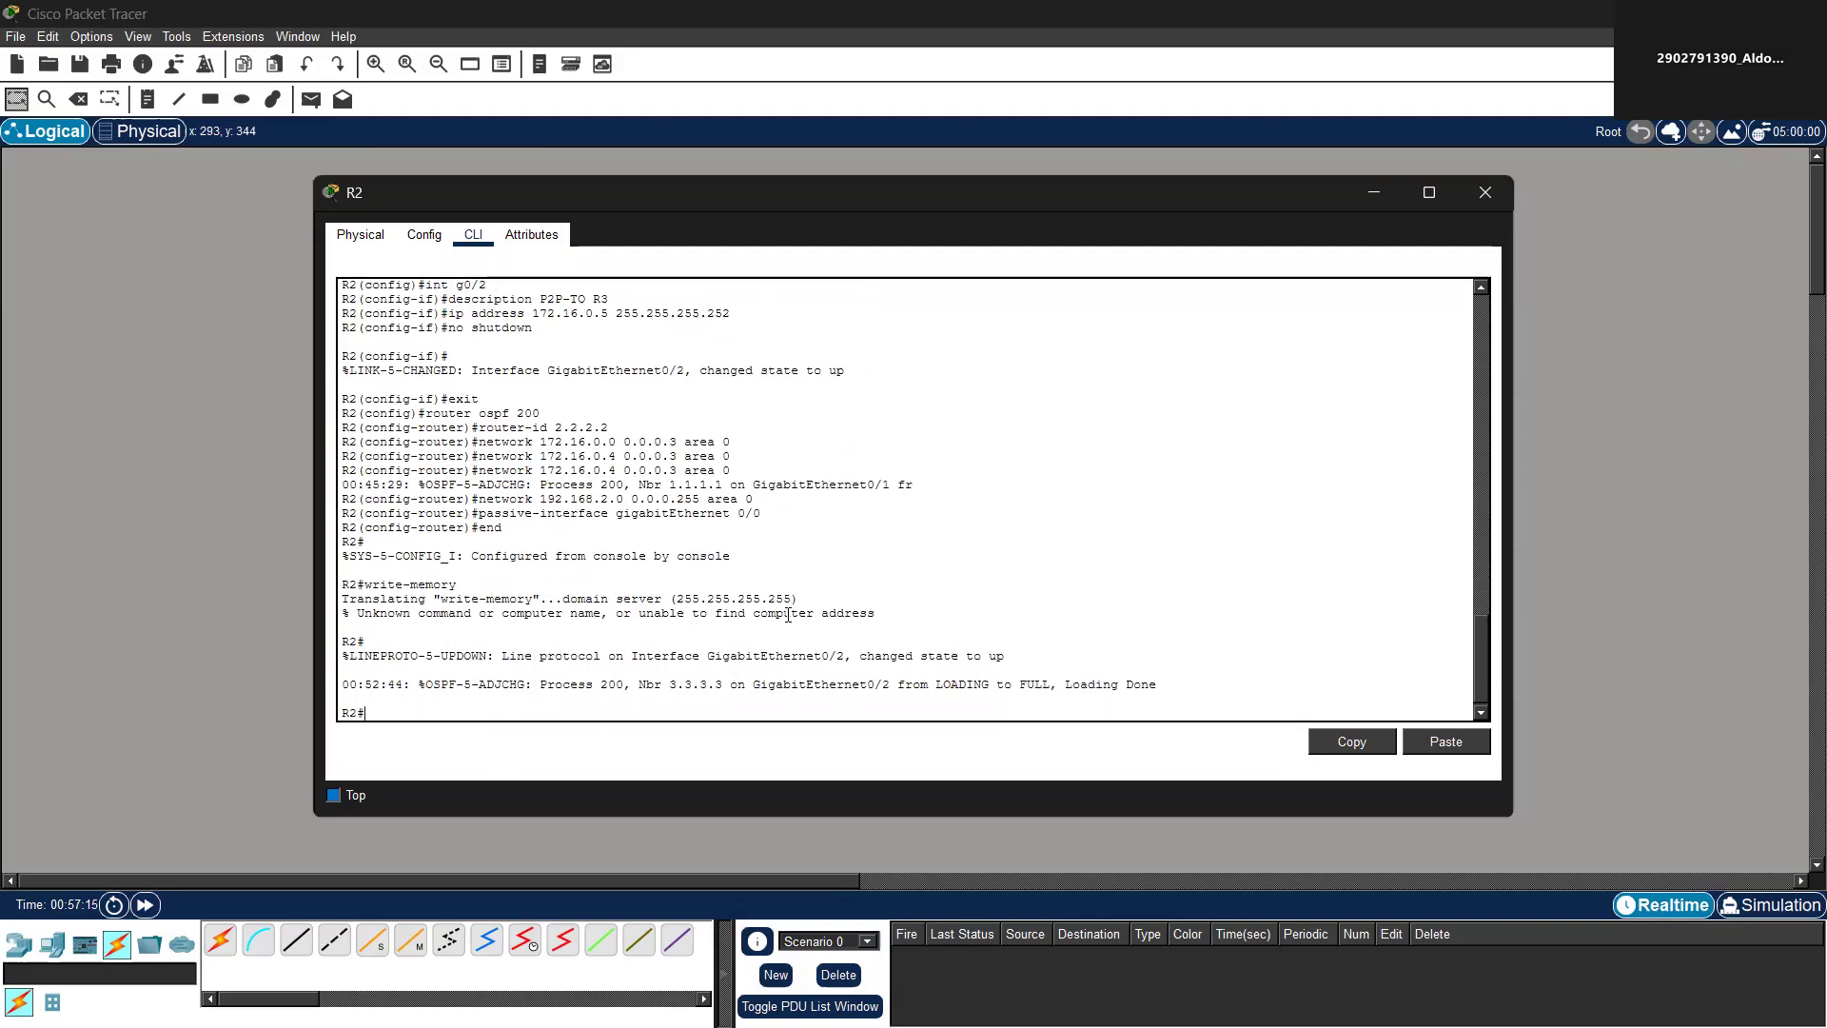
pyautogui.write('write memory')
pyautogui.press('Return')
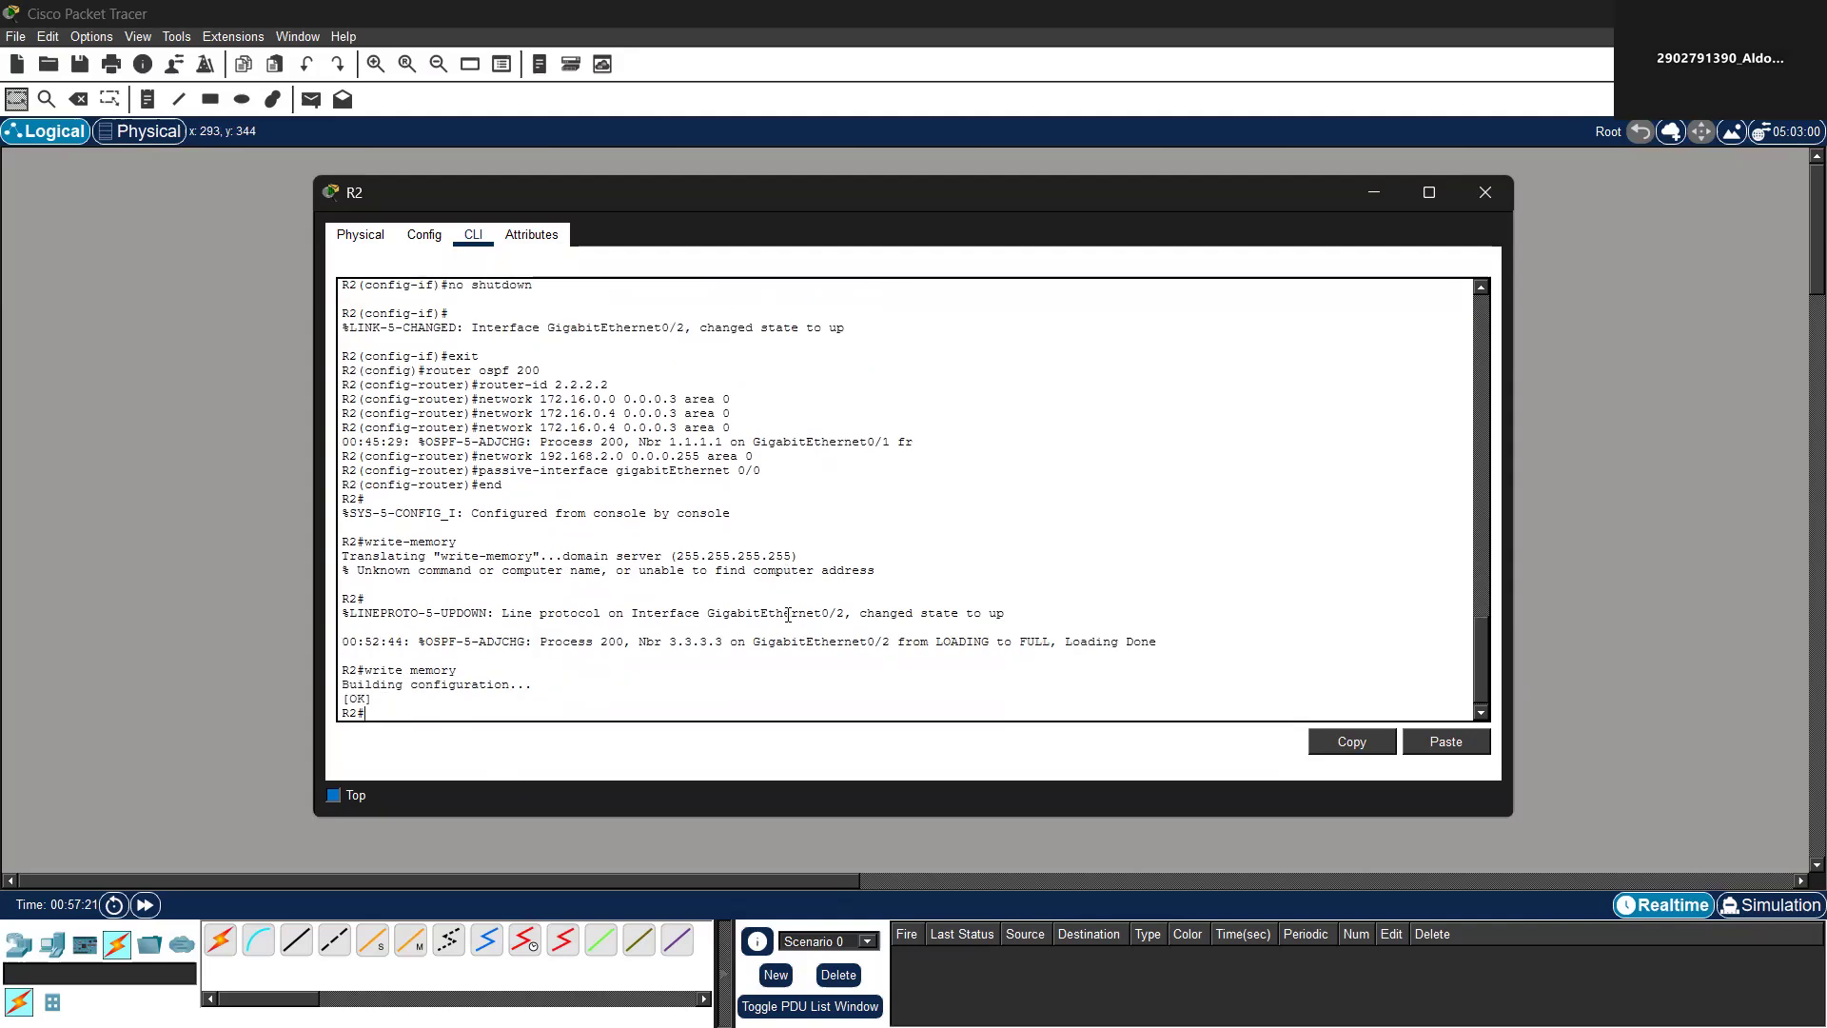
pyautogui.click(1484, 192)
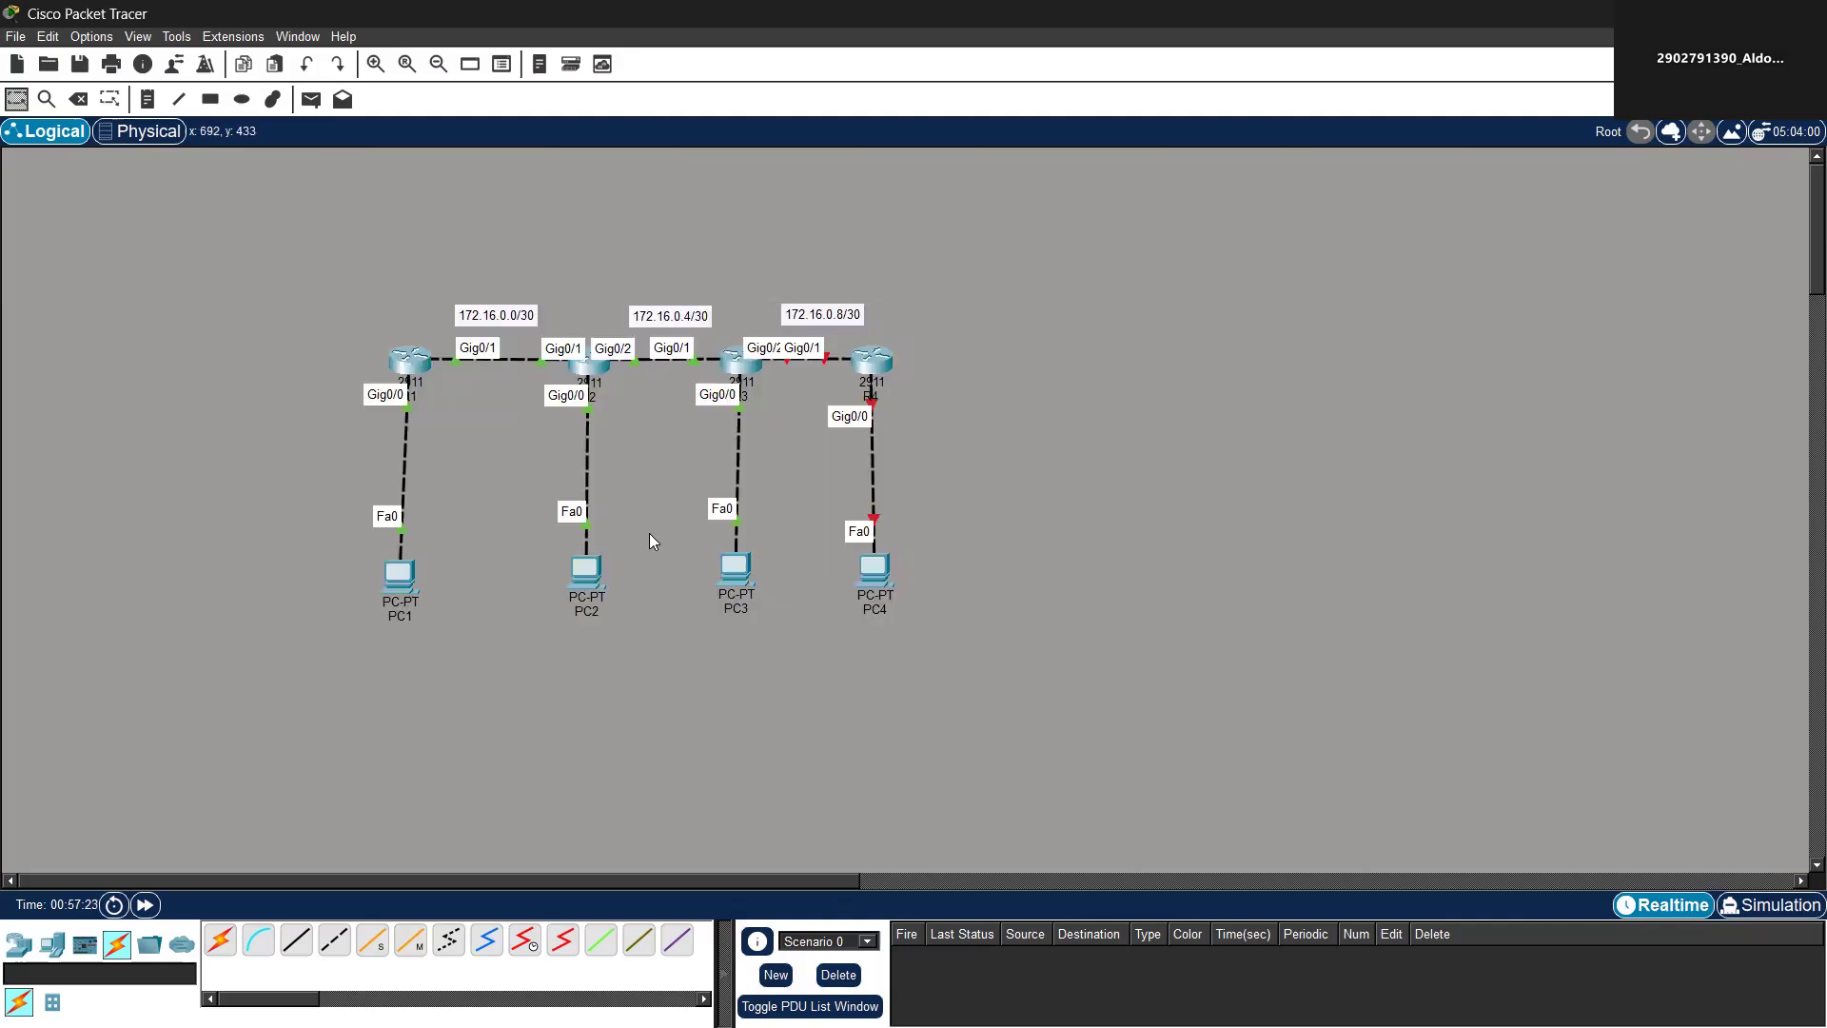
# Enter global configuration mode on the fourth router and set its hostname to R4
pyautogui.click(871, 366)
pyautogui.write('enable')
pyautogui.press('Return')
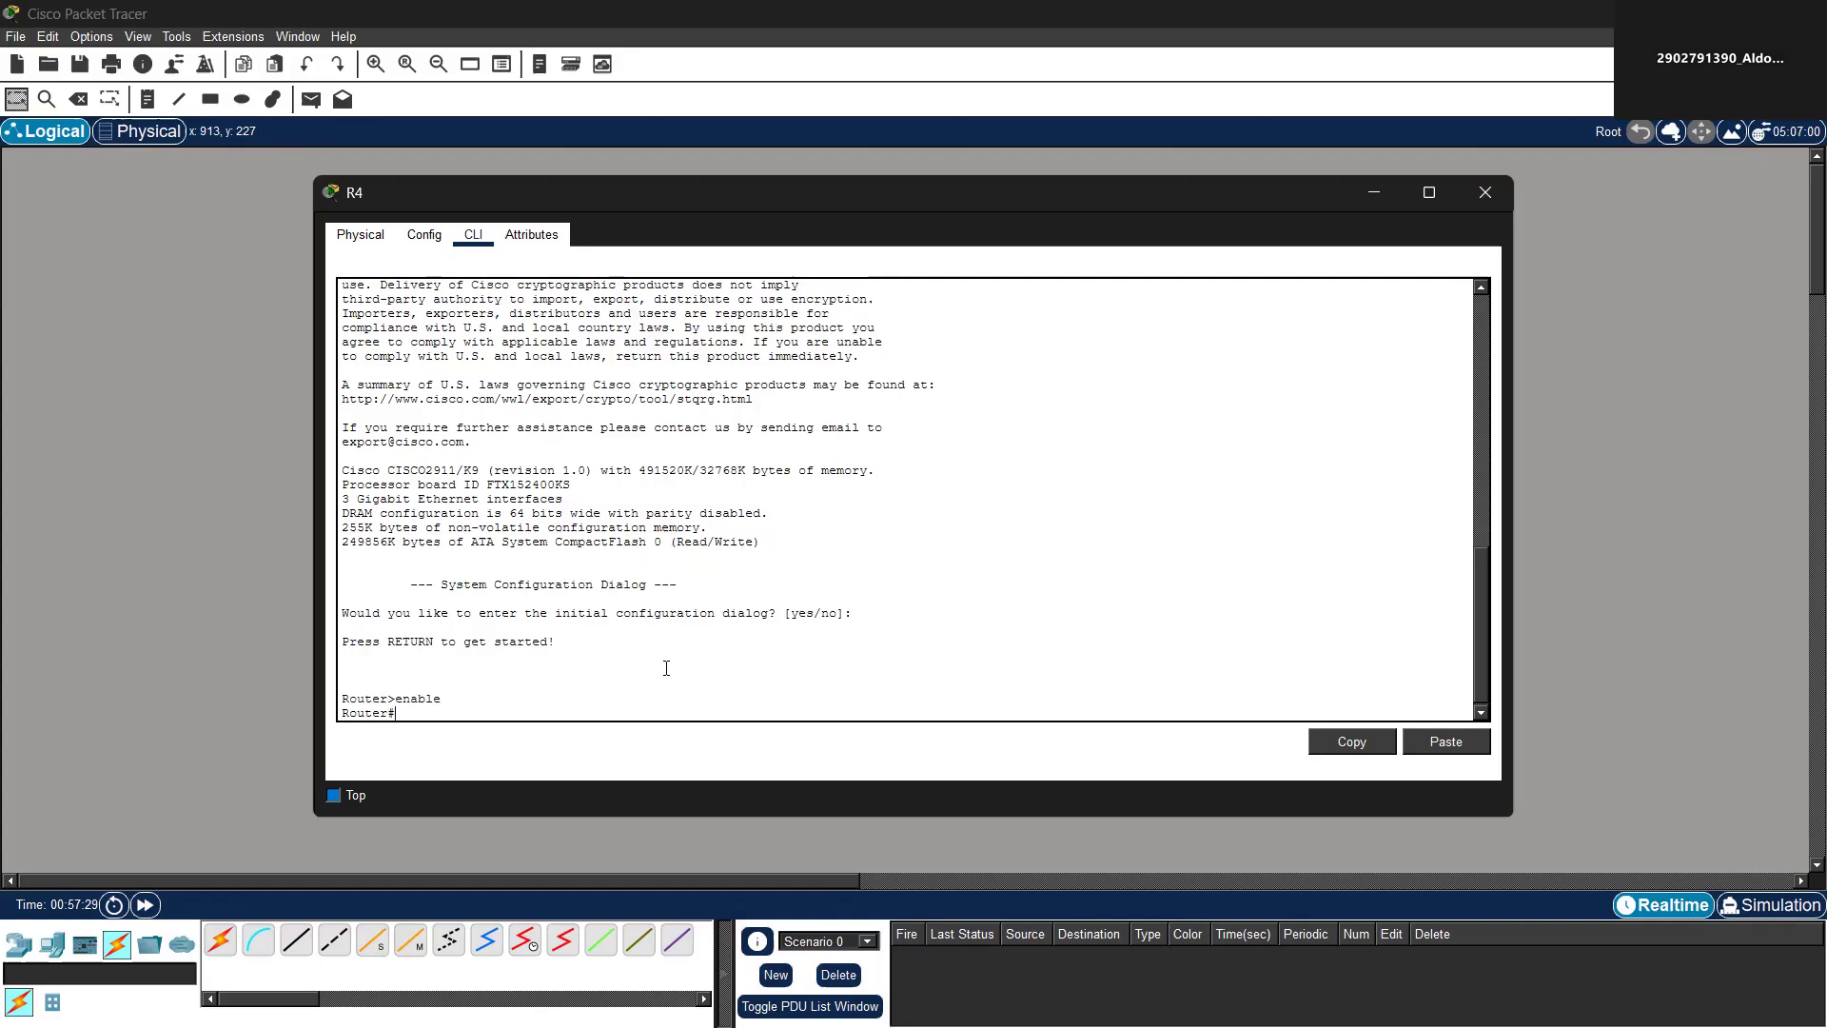
pyautogui.write('cont')
pyautogui.press('BackSpace')
pyautogui.press('BackSpace')
pyautogui.press('BackSpace')
pyautogui.press('BackSpace')
pyautogui.press('BackSpace')
pyautogui.write('nf')
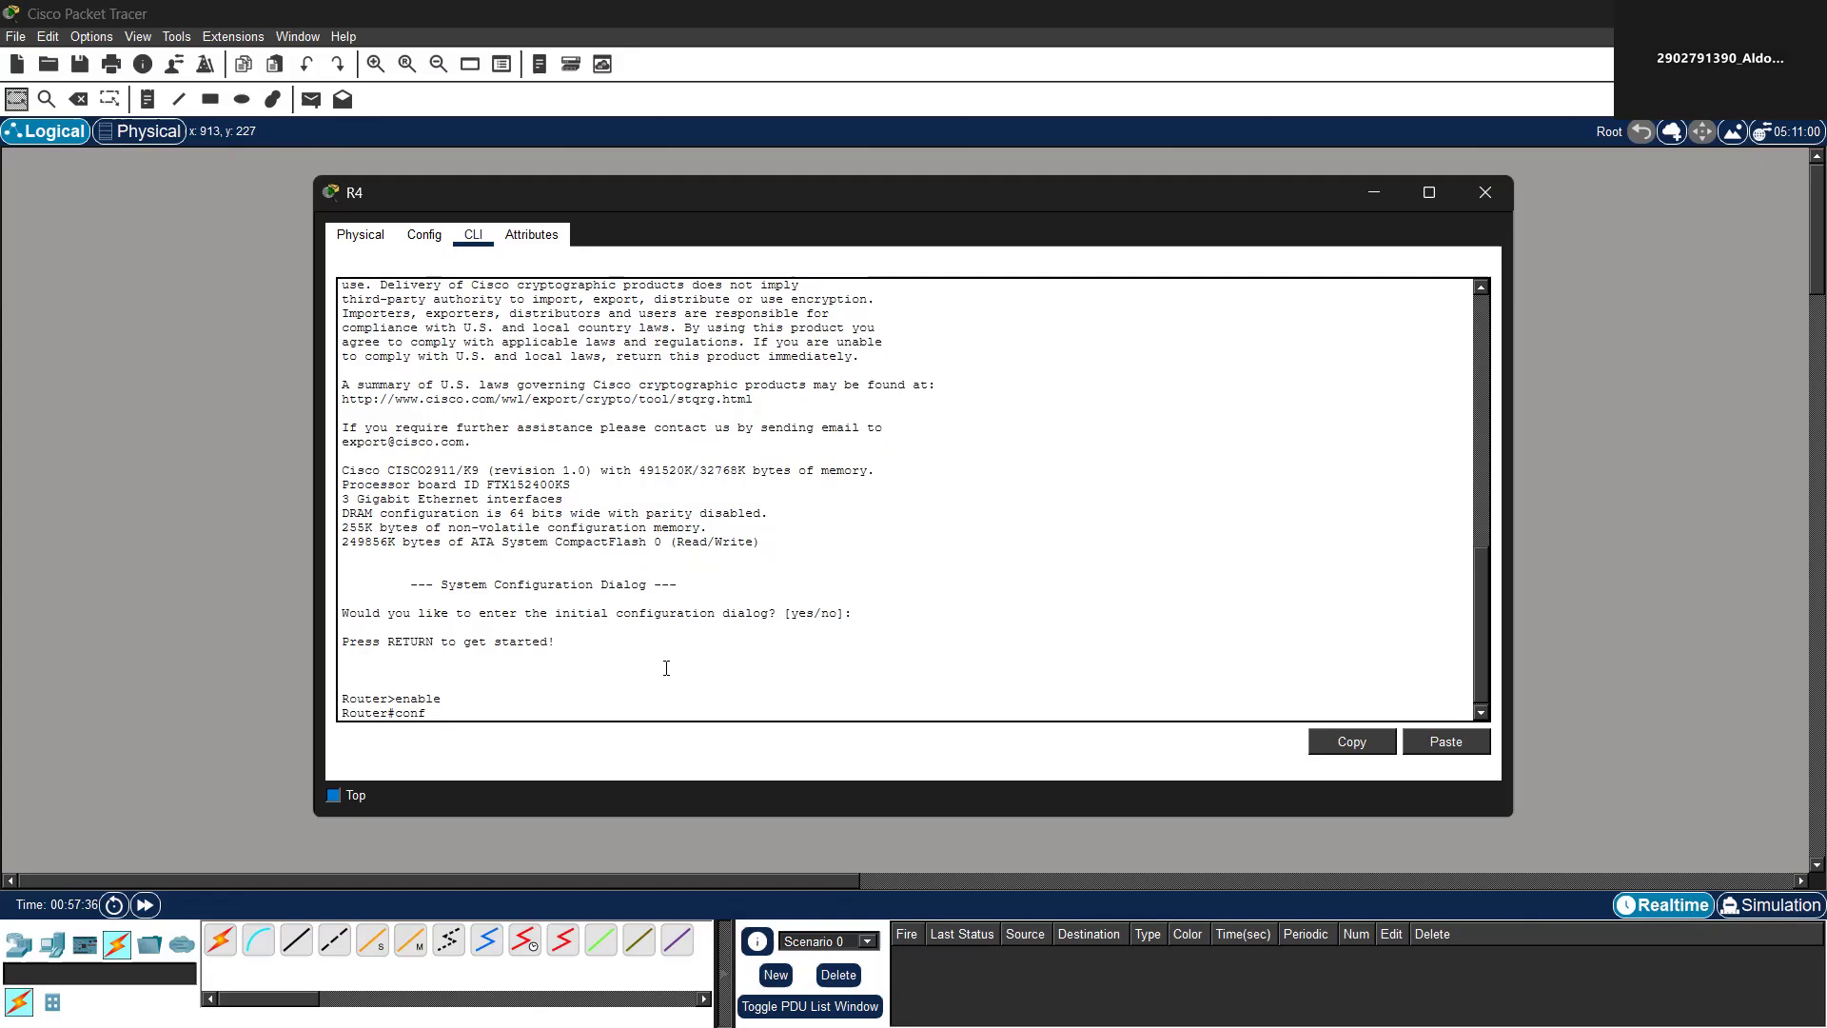
pyautogui.write(' t')
pyautogui.press('Return')
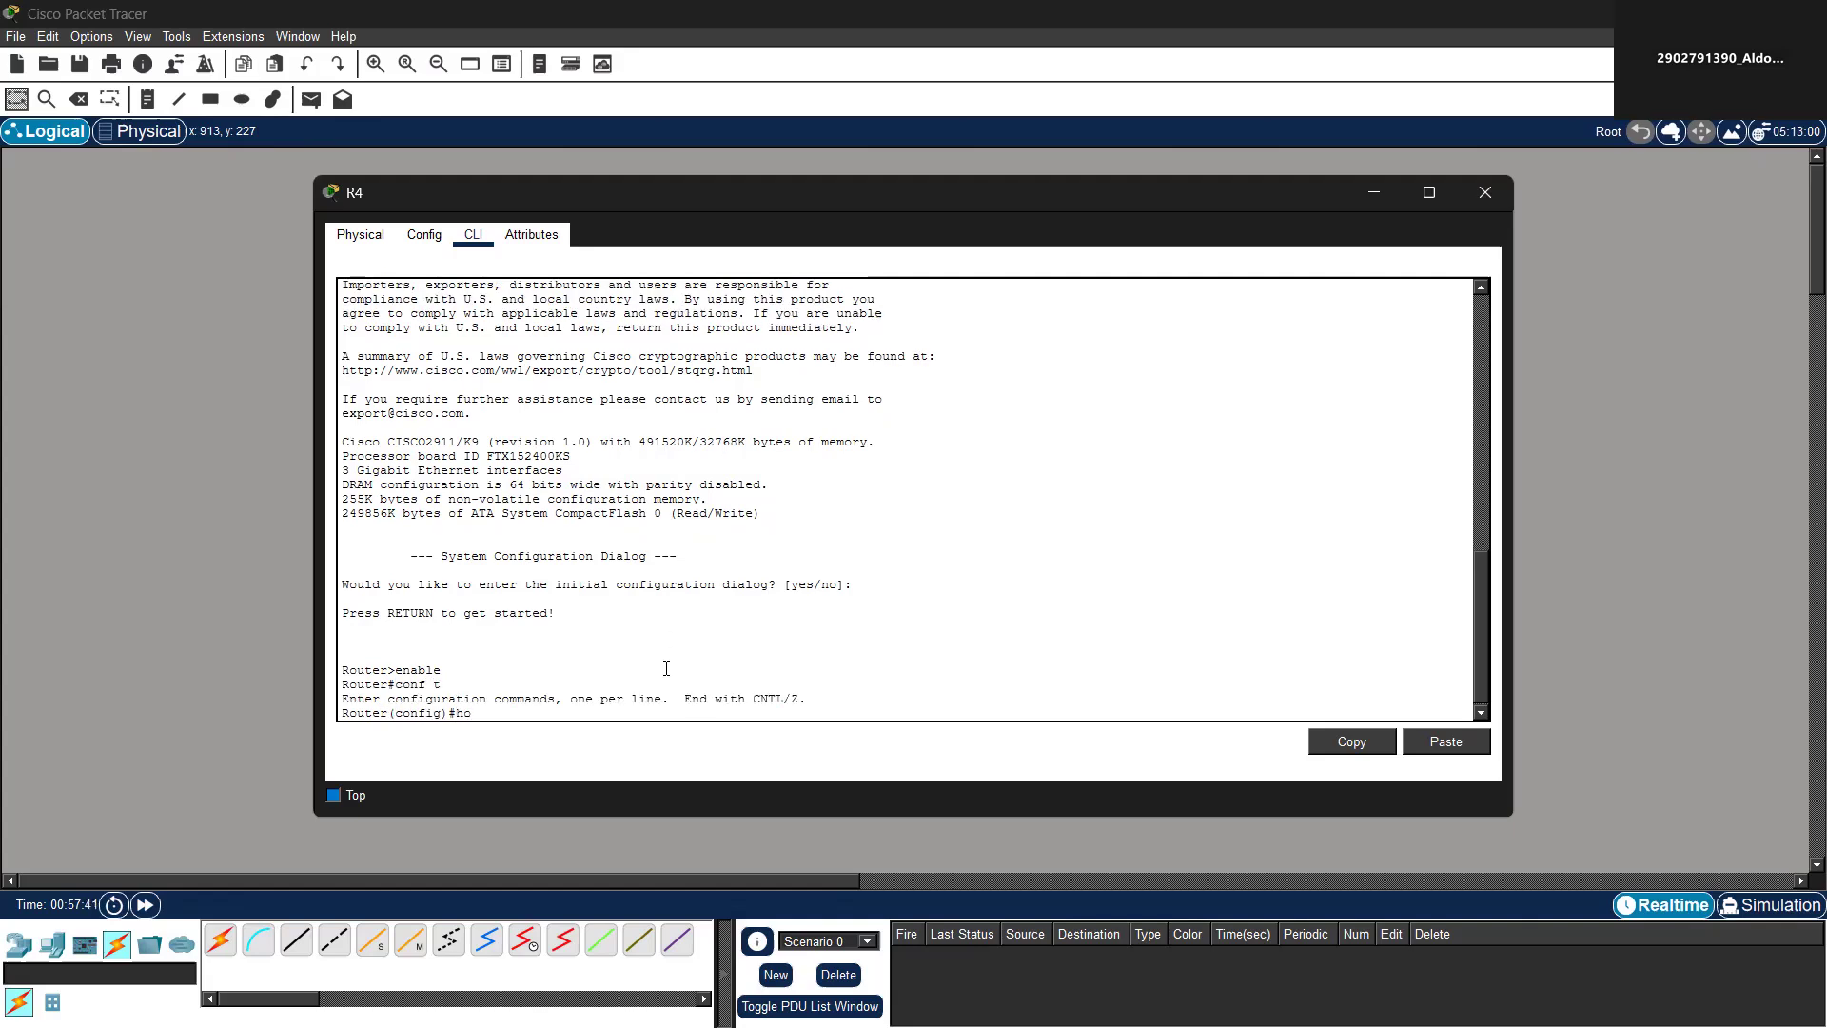
pyautogui.write('hostname R4')
pyautogui.press('Return')
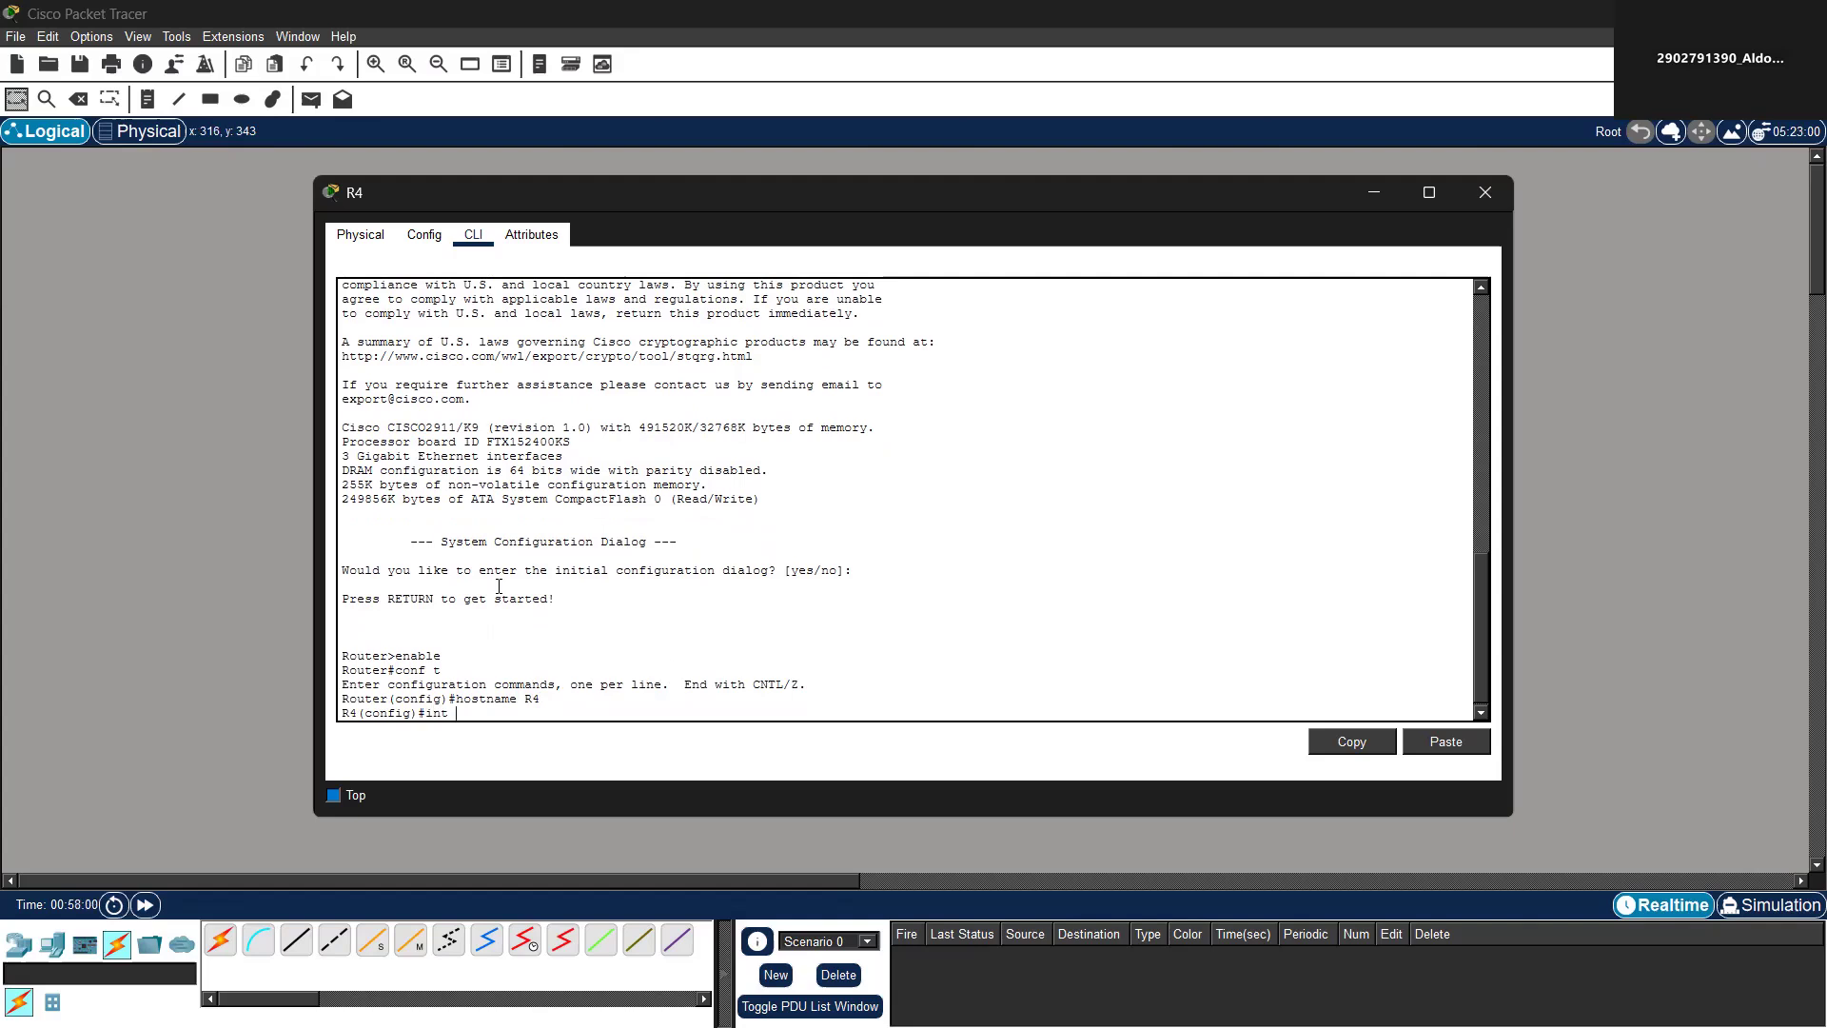
# Enter R4's g0/0 interface configuration and give it the description LAN-PC4
pyautogui.write('g0/0')
pyautogui.press('Return')
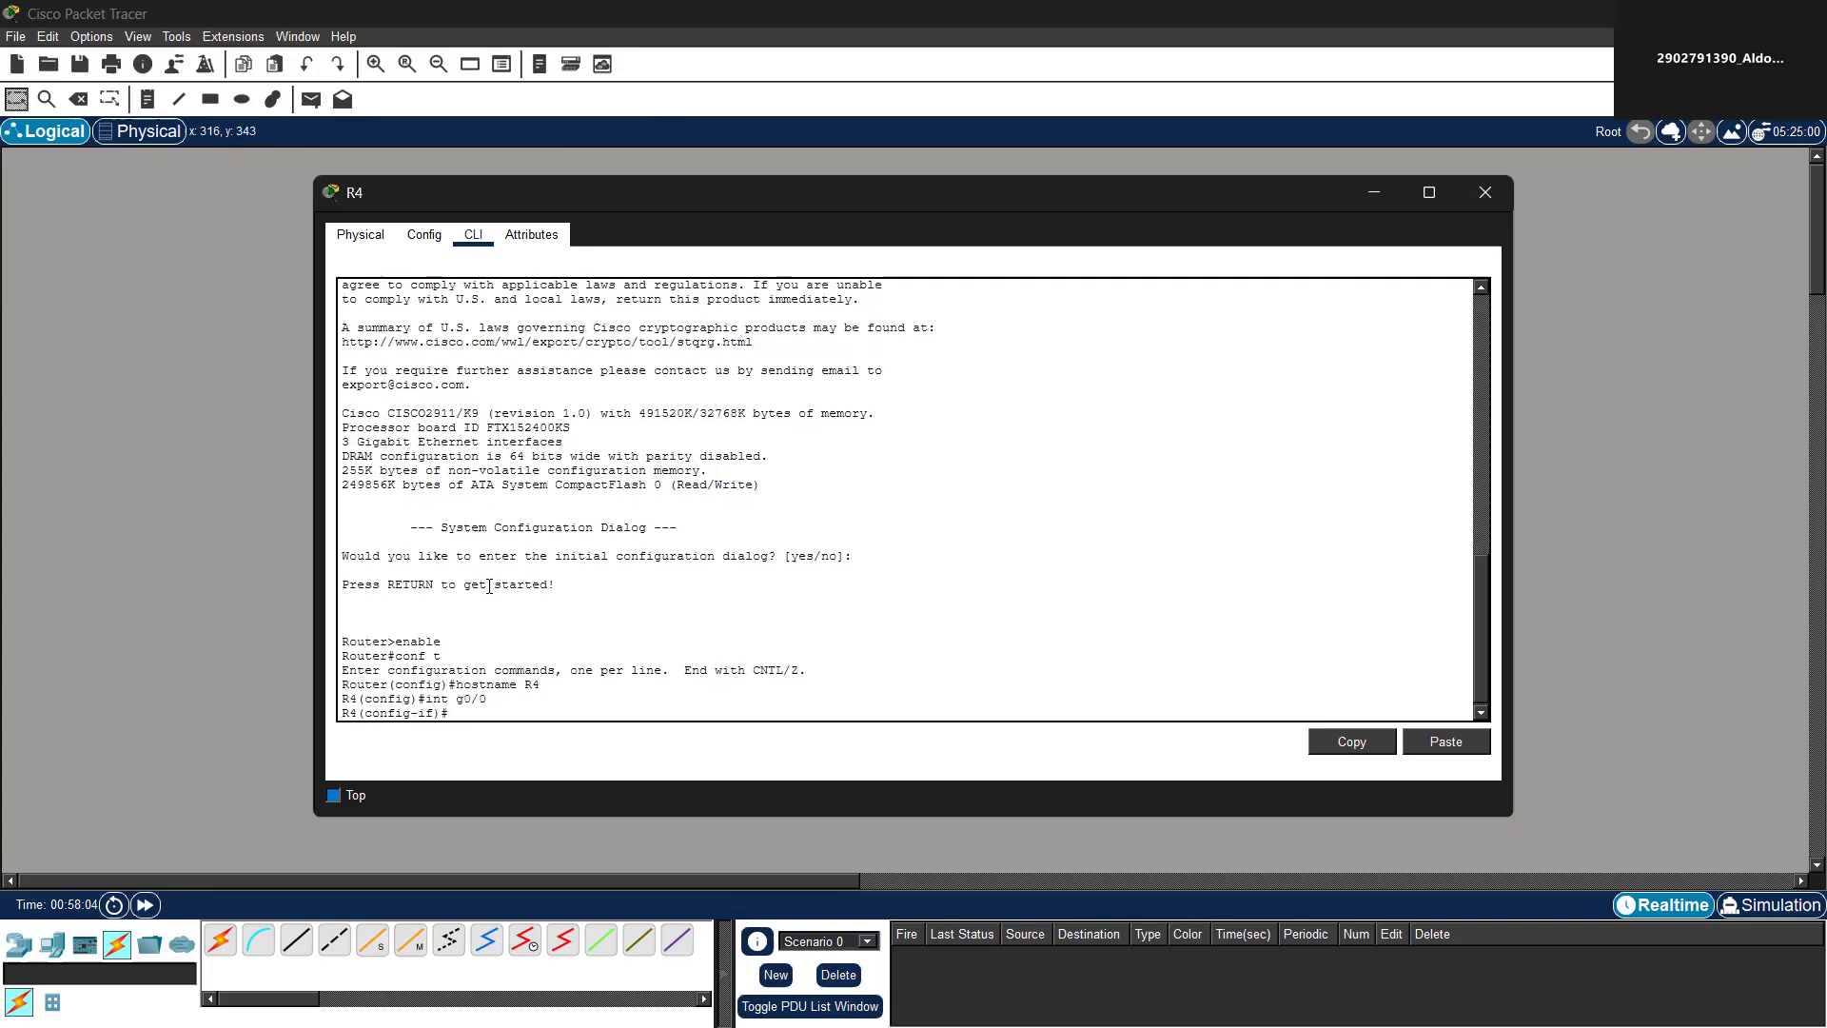
pyautogui.write('de')
pyautogui.write('criptio')
pyautogui.write('n')
pyautogui.write(' L')
pyautogui.write('s')
pyautogui.write('AN-PC4')
pyautogui.press('Return')
# Assign IP address 192.168.4.1 with mask 255.255.255.0 to R4's g0/0 interface
pyautogui.write('ipd')
pyautogui.press('BackSpace')
pyautogui.write('addtes')
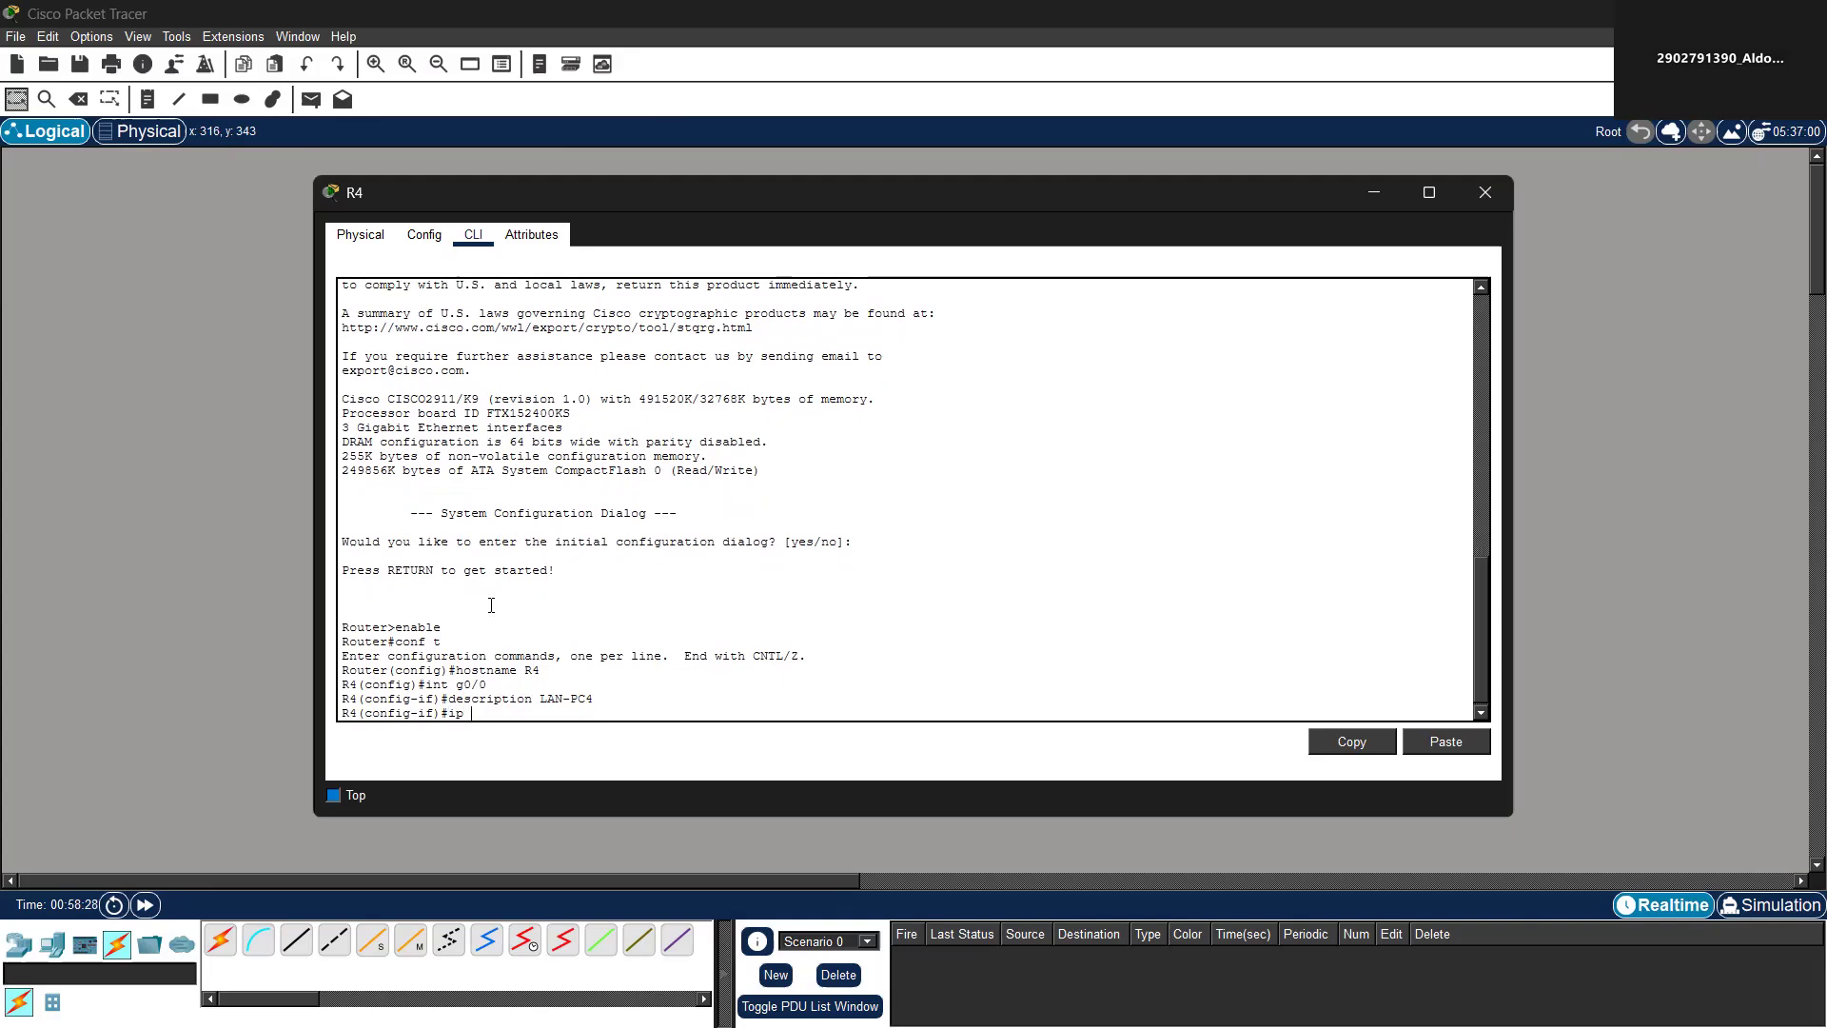
pyautogui.press('BackSpace')
pyautogui.press('BackSpace')
pyautogui.write('rress 192.168.4')
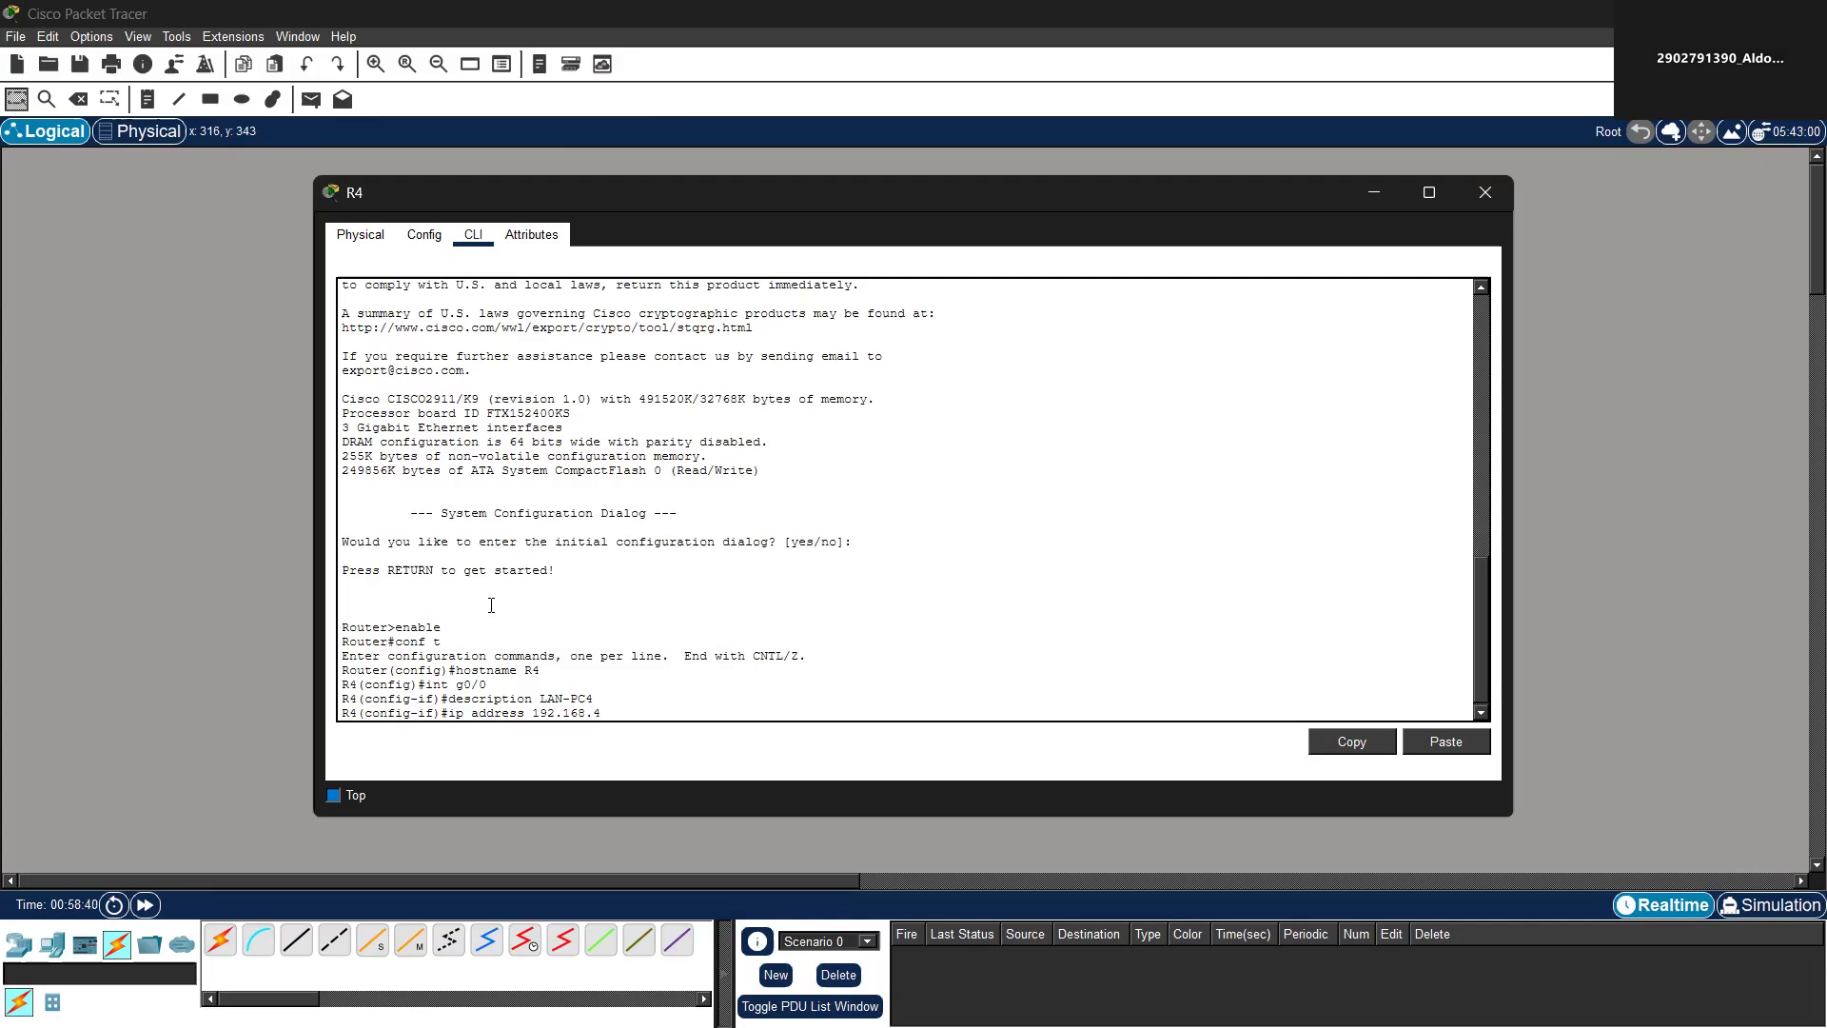
pyautogui.write('.1 255.255.255.0')
pyautogui.press('Return')
# Enable R4's g0/0 interface with no shutdown and exit its interface configuration
pyautogui.write('nfig-if)#no shu')
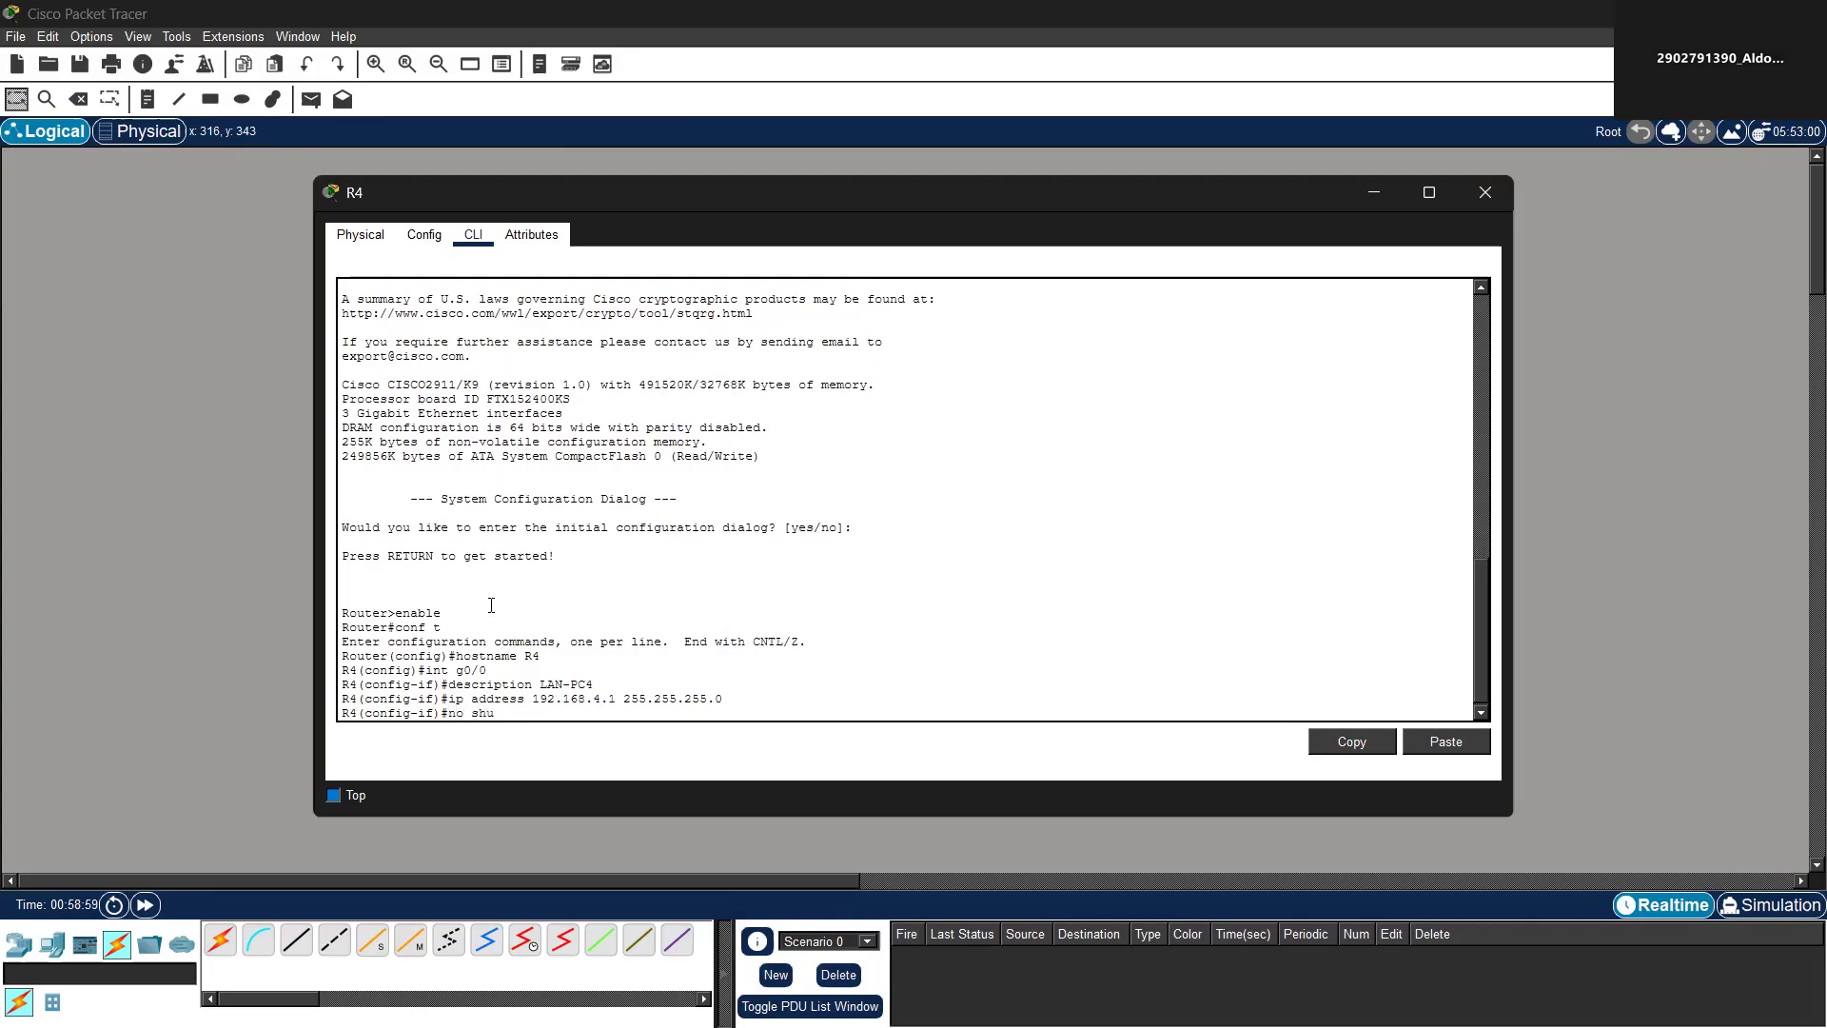
pyautogui.write('td')
pyautogui.write('own')
pyautogui.press('Return')
pyautogui.press('Return')
pyautogui.write('exit')
pyautogui.press('Return')
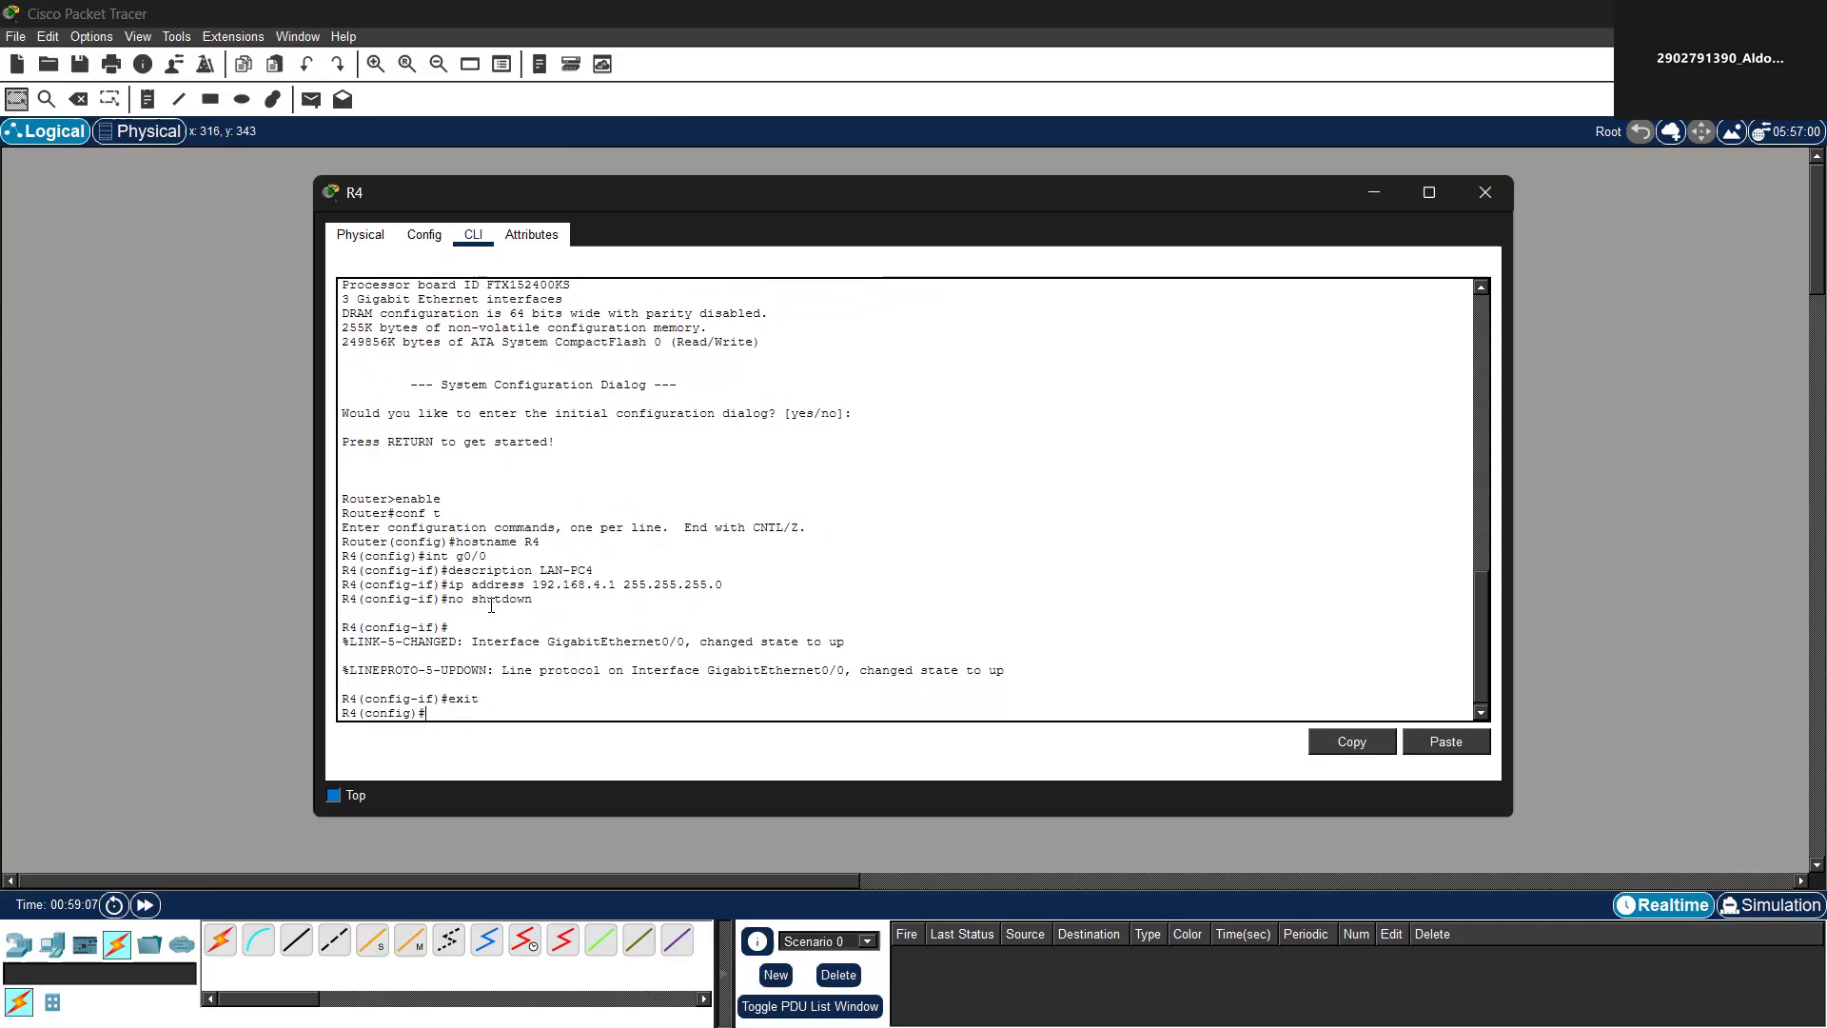
# Enter R4's g0/1 interface configuration and give it the description P2P-TO-R3
pyautogui.write('int g0/1')
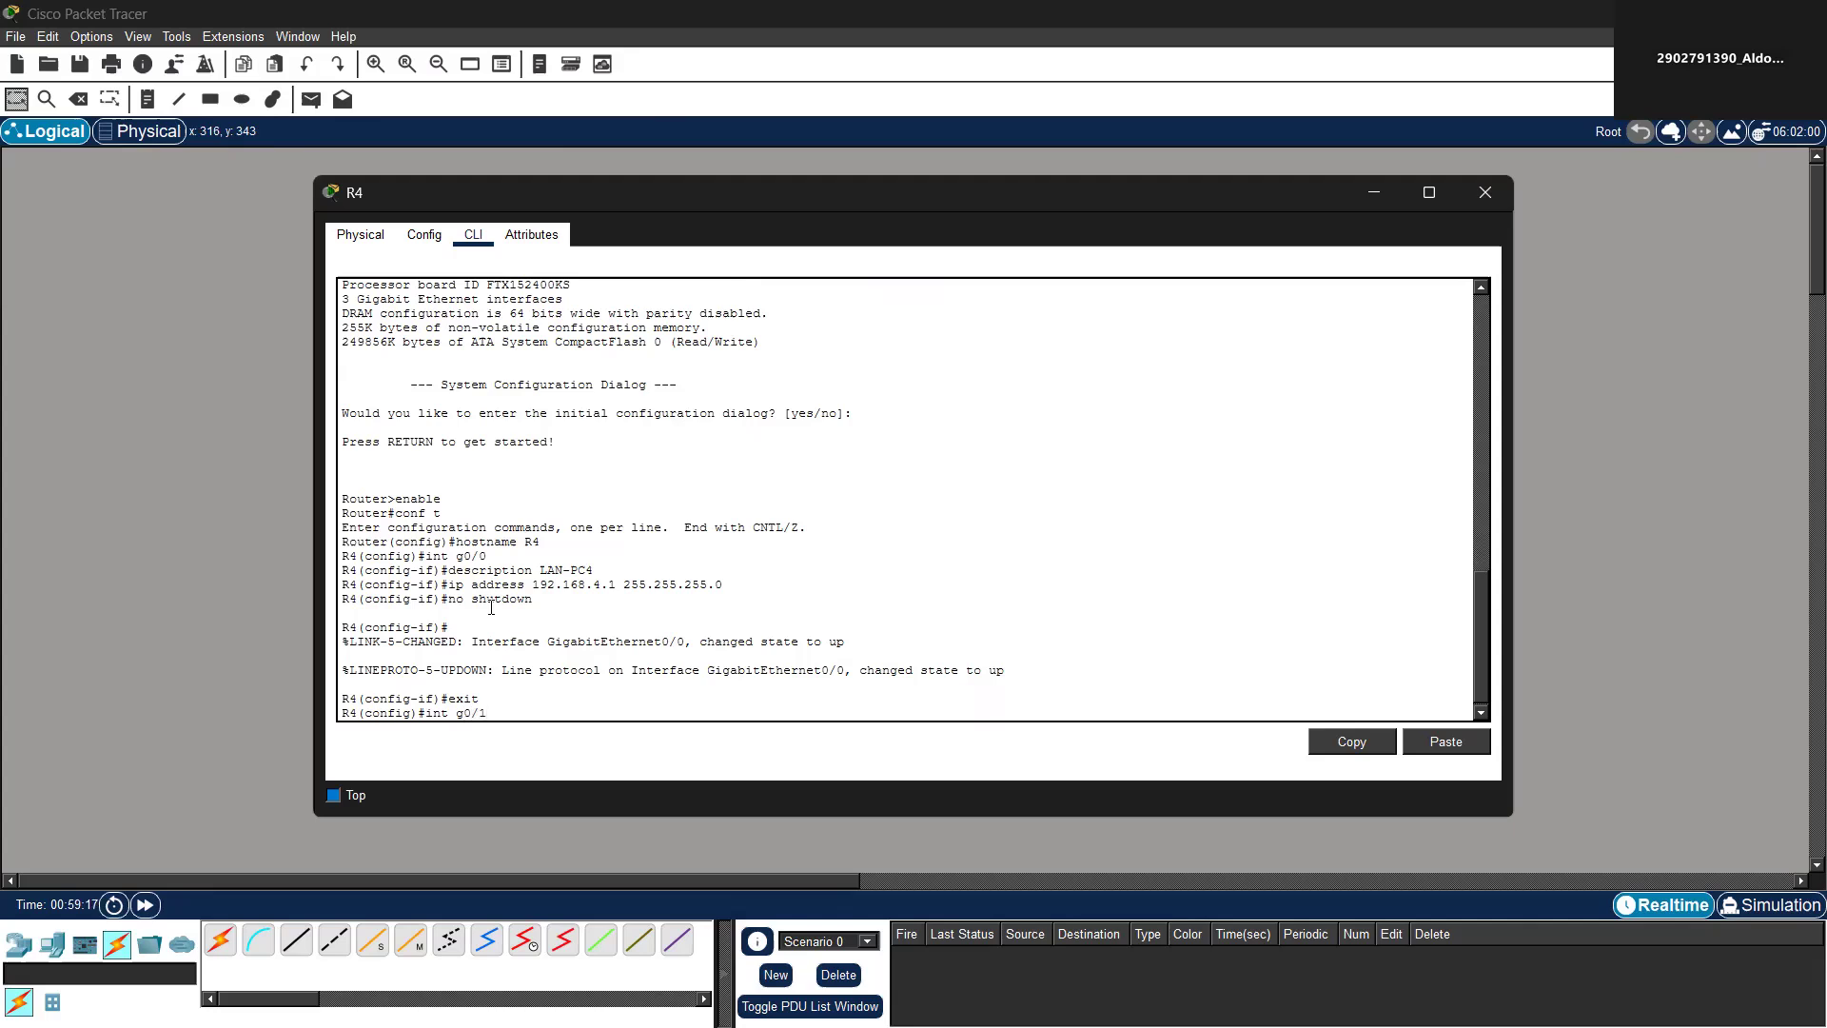
pyautogui.press('Return')
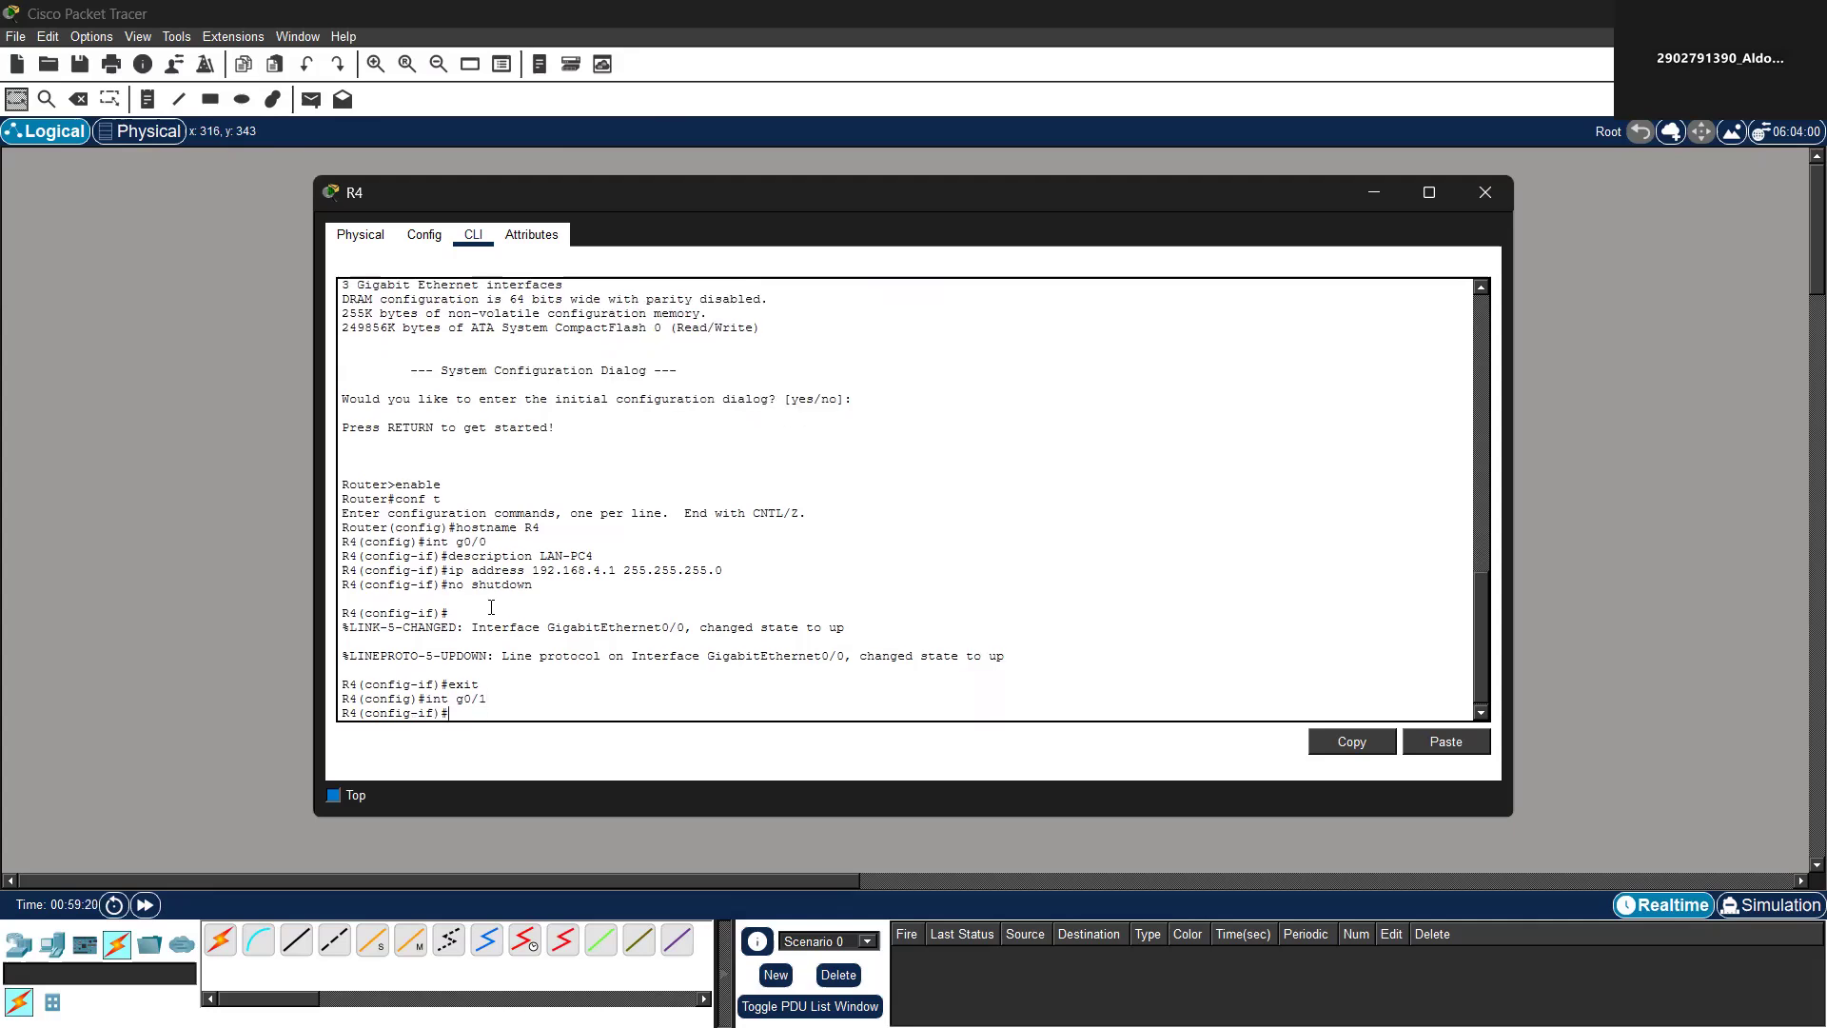
pyautogui.press('Up')
pyautogui.press('Up')
pyautogui.press('Up')
pyautogui.press('Up')
pyautogui.press('Up')
pyautogui.press('BackSpace')
pyautogui.press('BackSpace')
pyautogui.press('BackSpace')
pyautogui.press('BackSpace')
pyautogui.press('BackSpace')
pyautogui.press('BackSpace')
pyautogui.press('BackSpace')
pyautogui.write('P2p')
pyautogui.write('P')
pyautogui.write('-R')
pyautogui.press('BackSpace')
pyautogui.write('to')
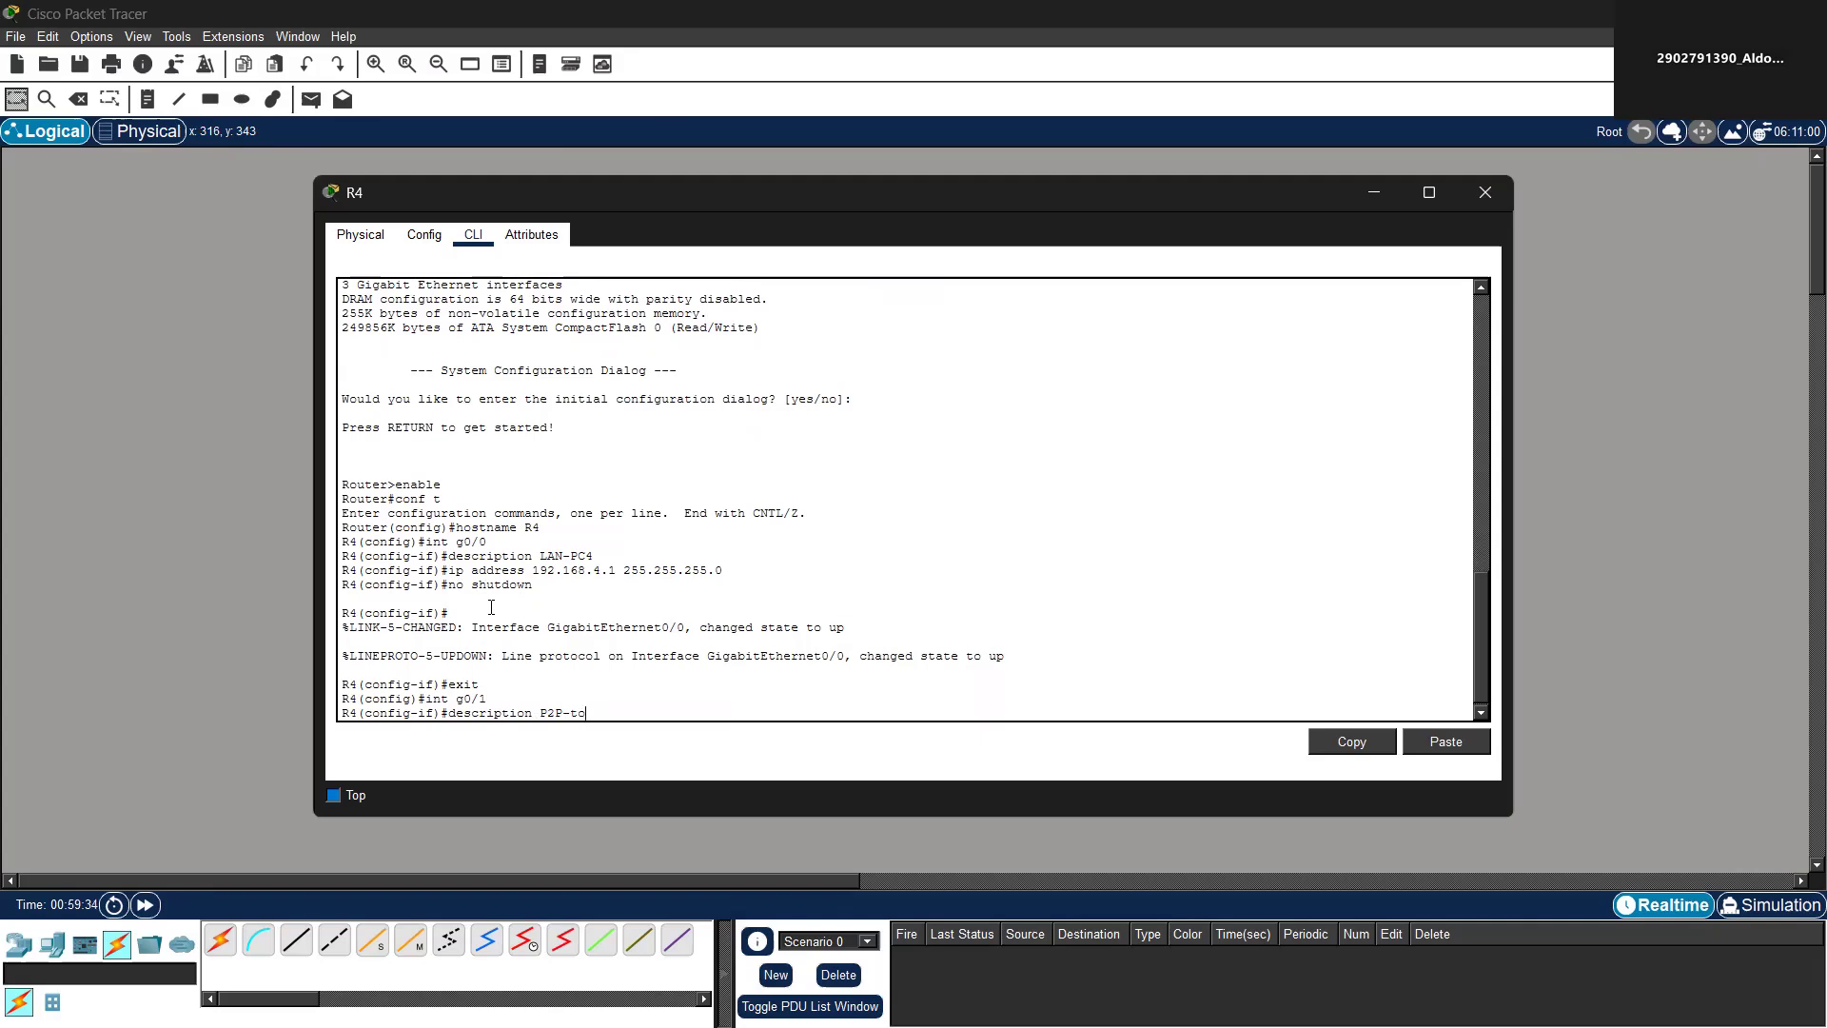
pyautogui.press('BackSpace')
pyautogui.press('BackSpace')
pyautogui.write('TO-R3')
pyautogui.press('Return')
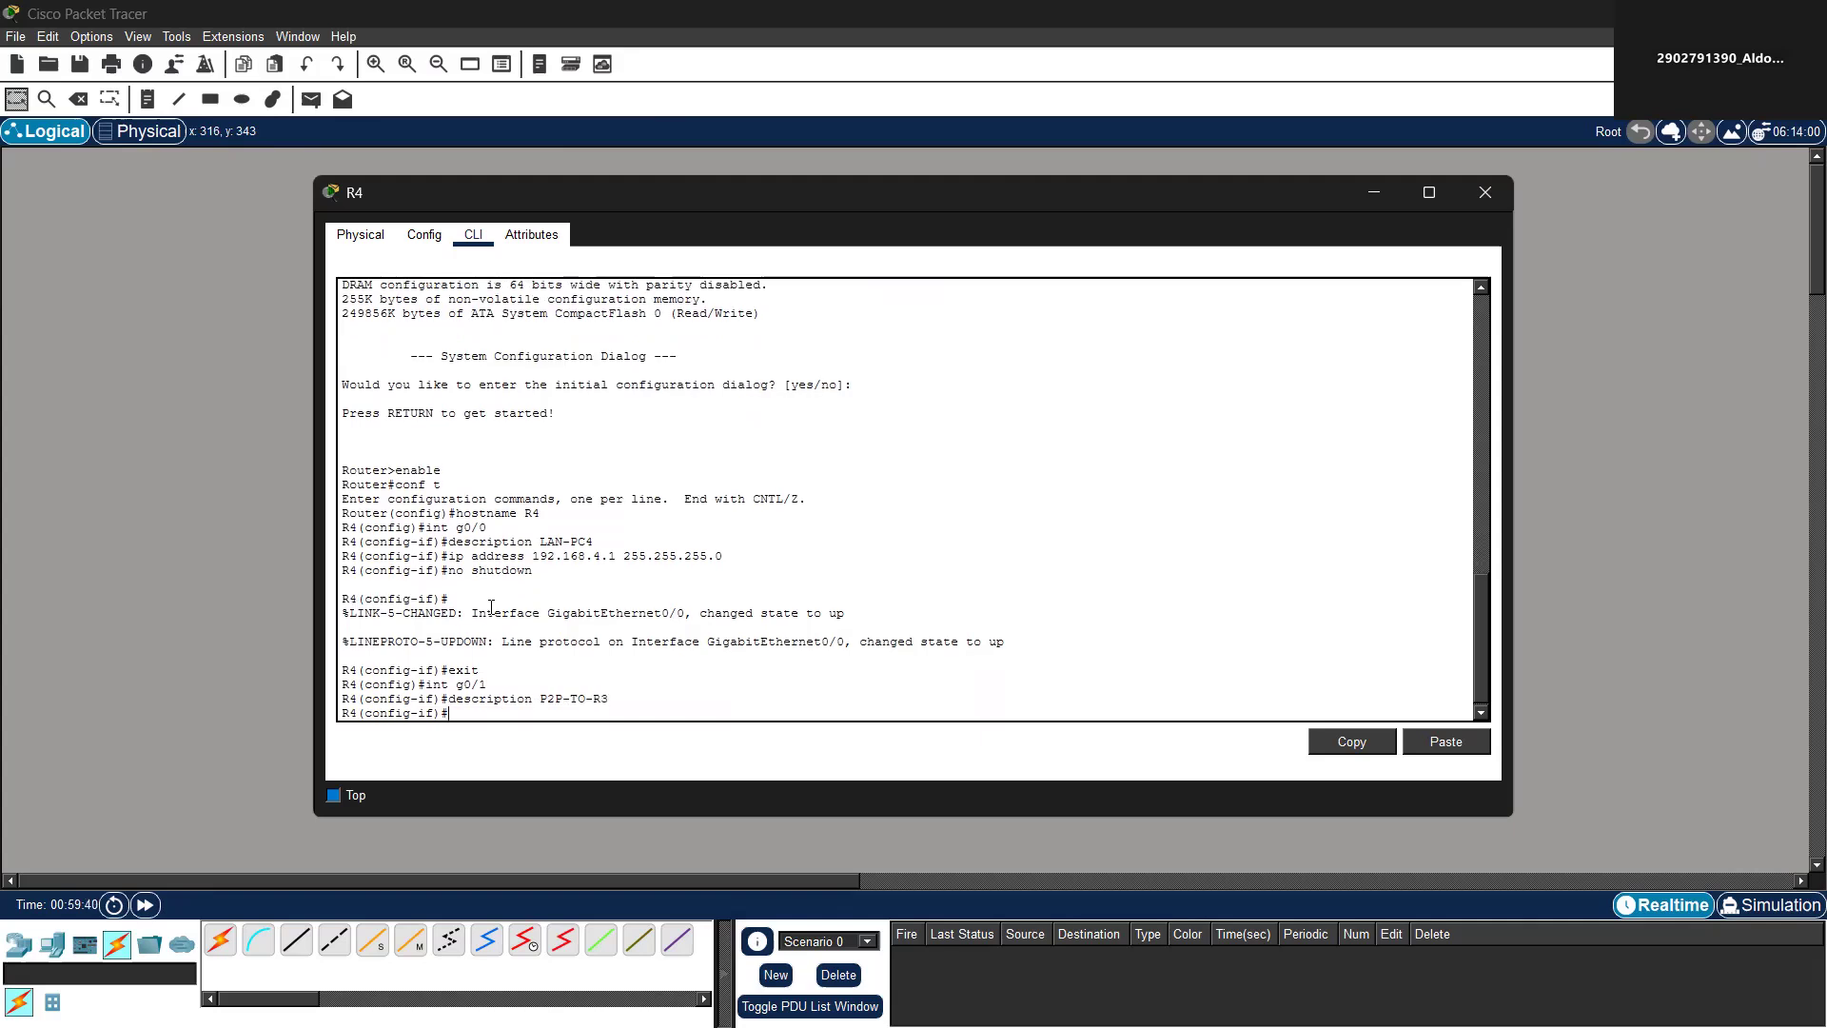
# Assign IP address 172.16.0.10 with mask 255.255.255.252 to R4's g0/1 interface
pyautogui.press('Up')
pyautogui.press('Up')
pyautogui.press('Up')
pyautogui.press('Up')
pyautogui.press('Up')
pyautogui.press('BackSpace')
pyautogui.write('7')
pyautogui.press('BackSpace')
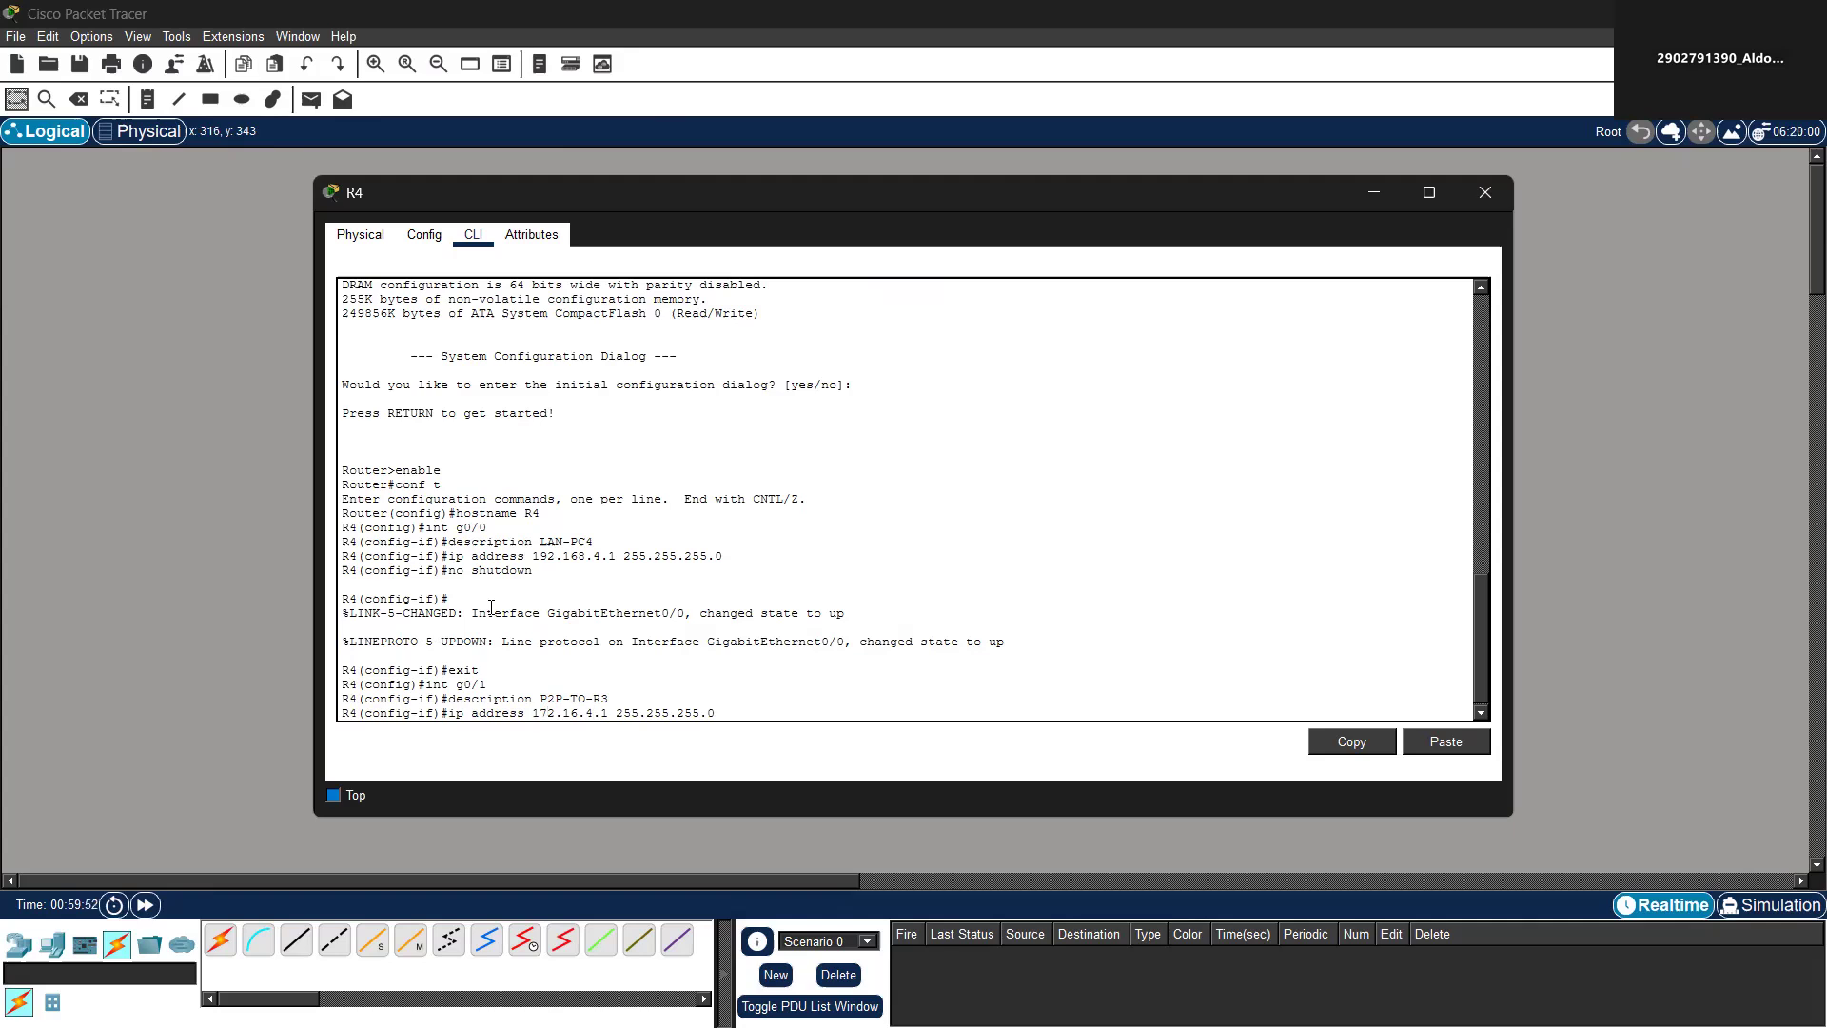
pyautogui.press('BackSpace')
pyautogui.write('0.10')
pyautogui.press('BackSpace')
pyautogui.write('252')
pyautogui.press('Return')
# Enable R4's g0/1 interface with no shutdown and exit its interface configuration
pyautogui.write('no shutdown')
pyautogui.press('Return')
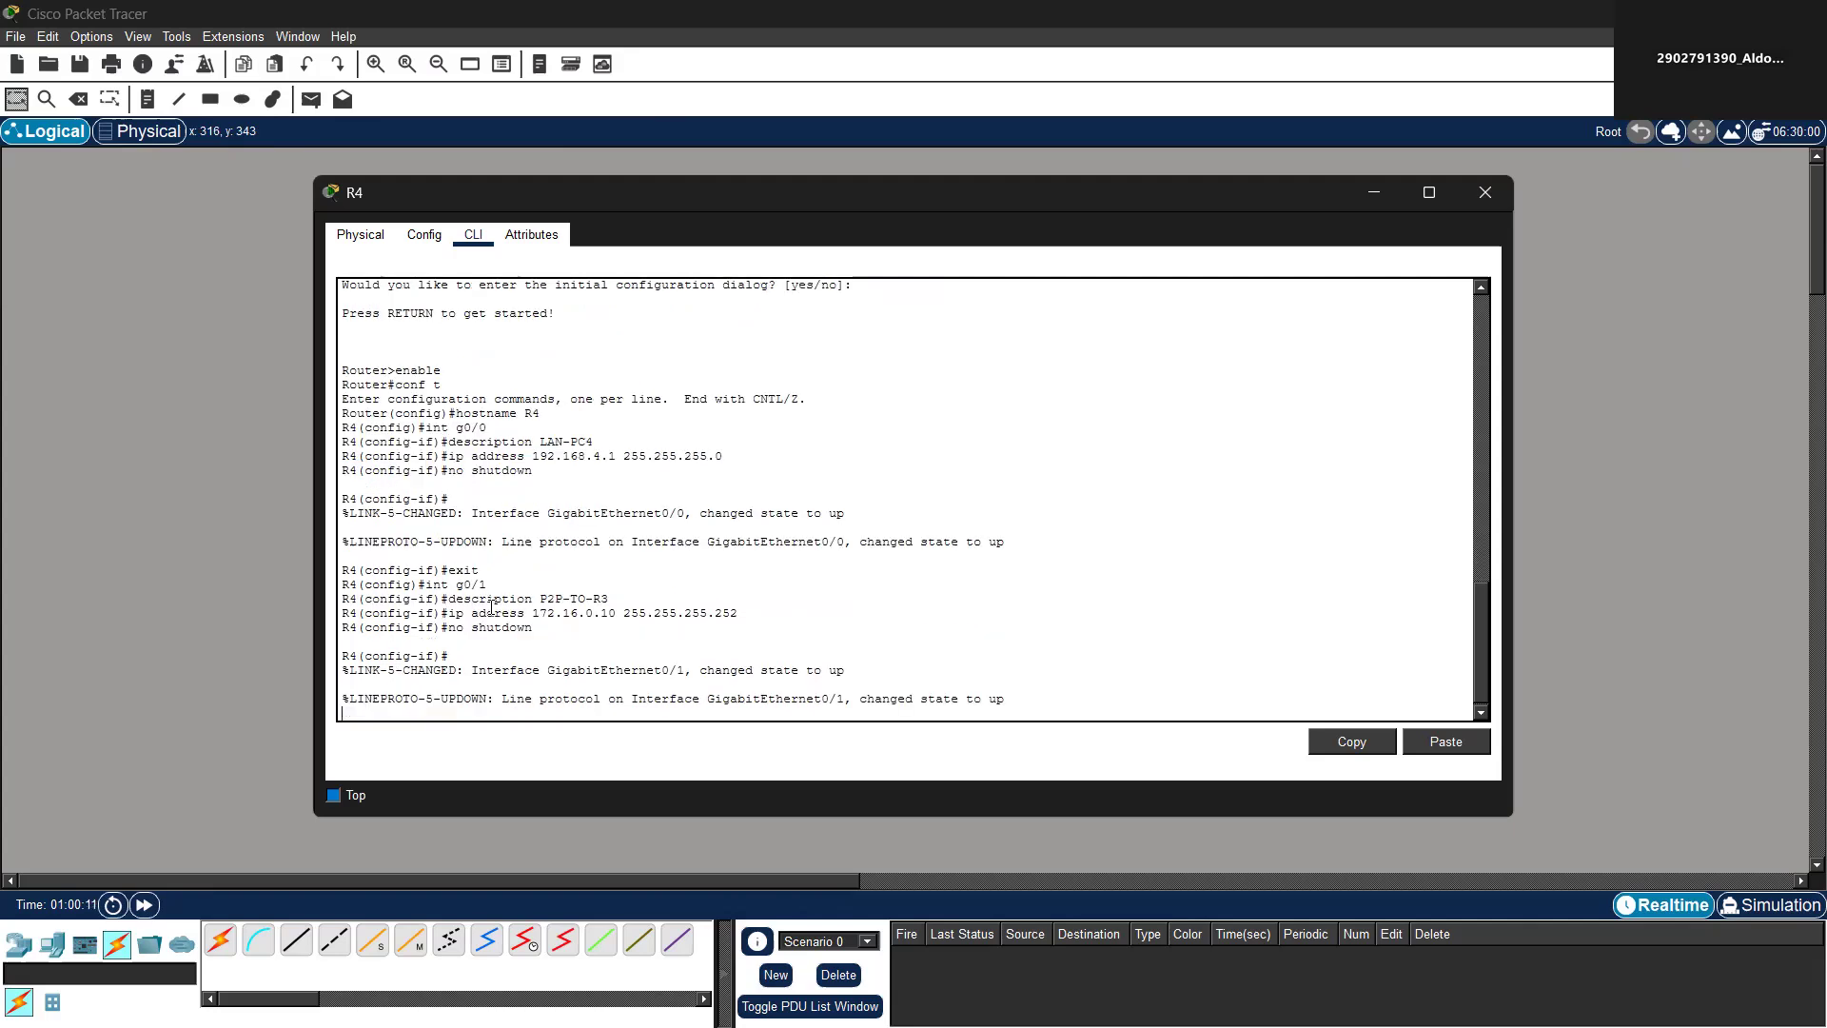
pyautogui.write('exi')
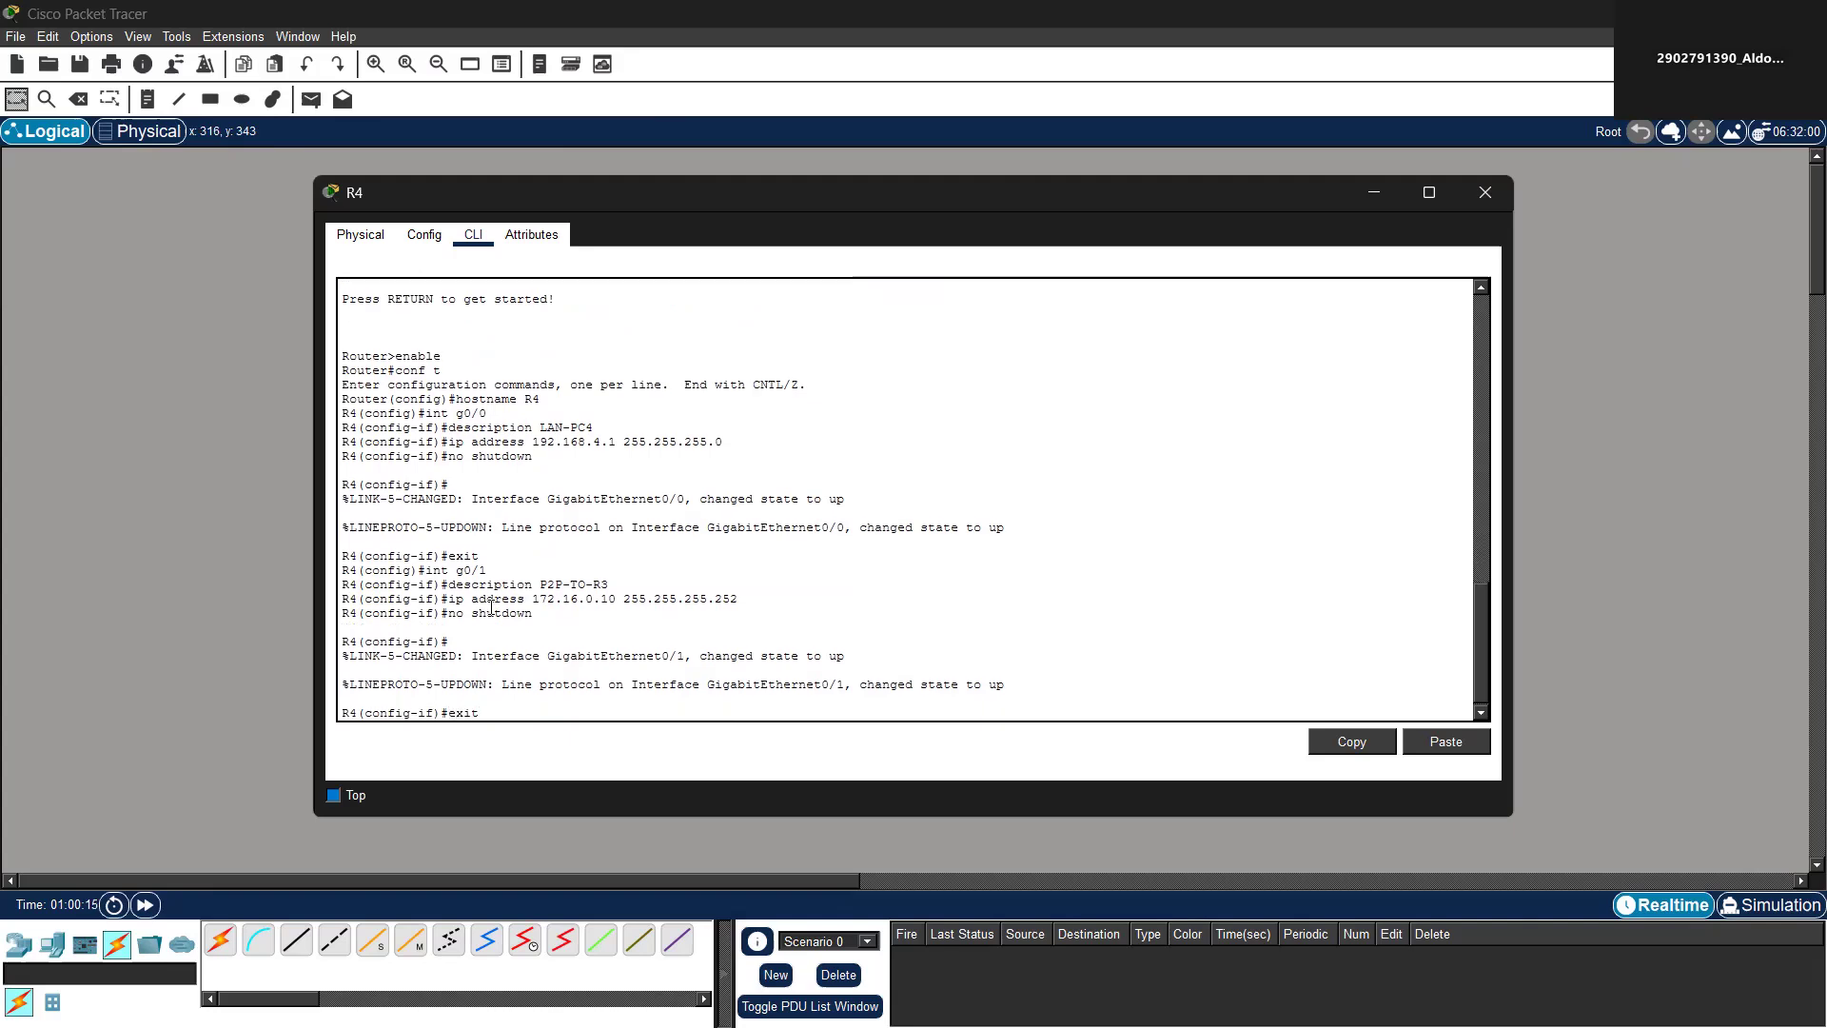
pyautogui.write('t')
pyautogui.press('Return')
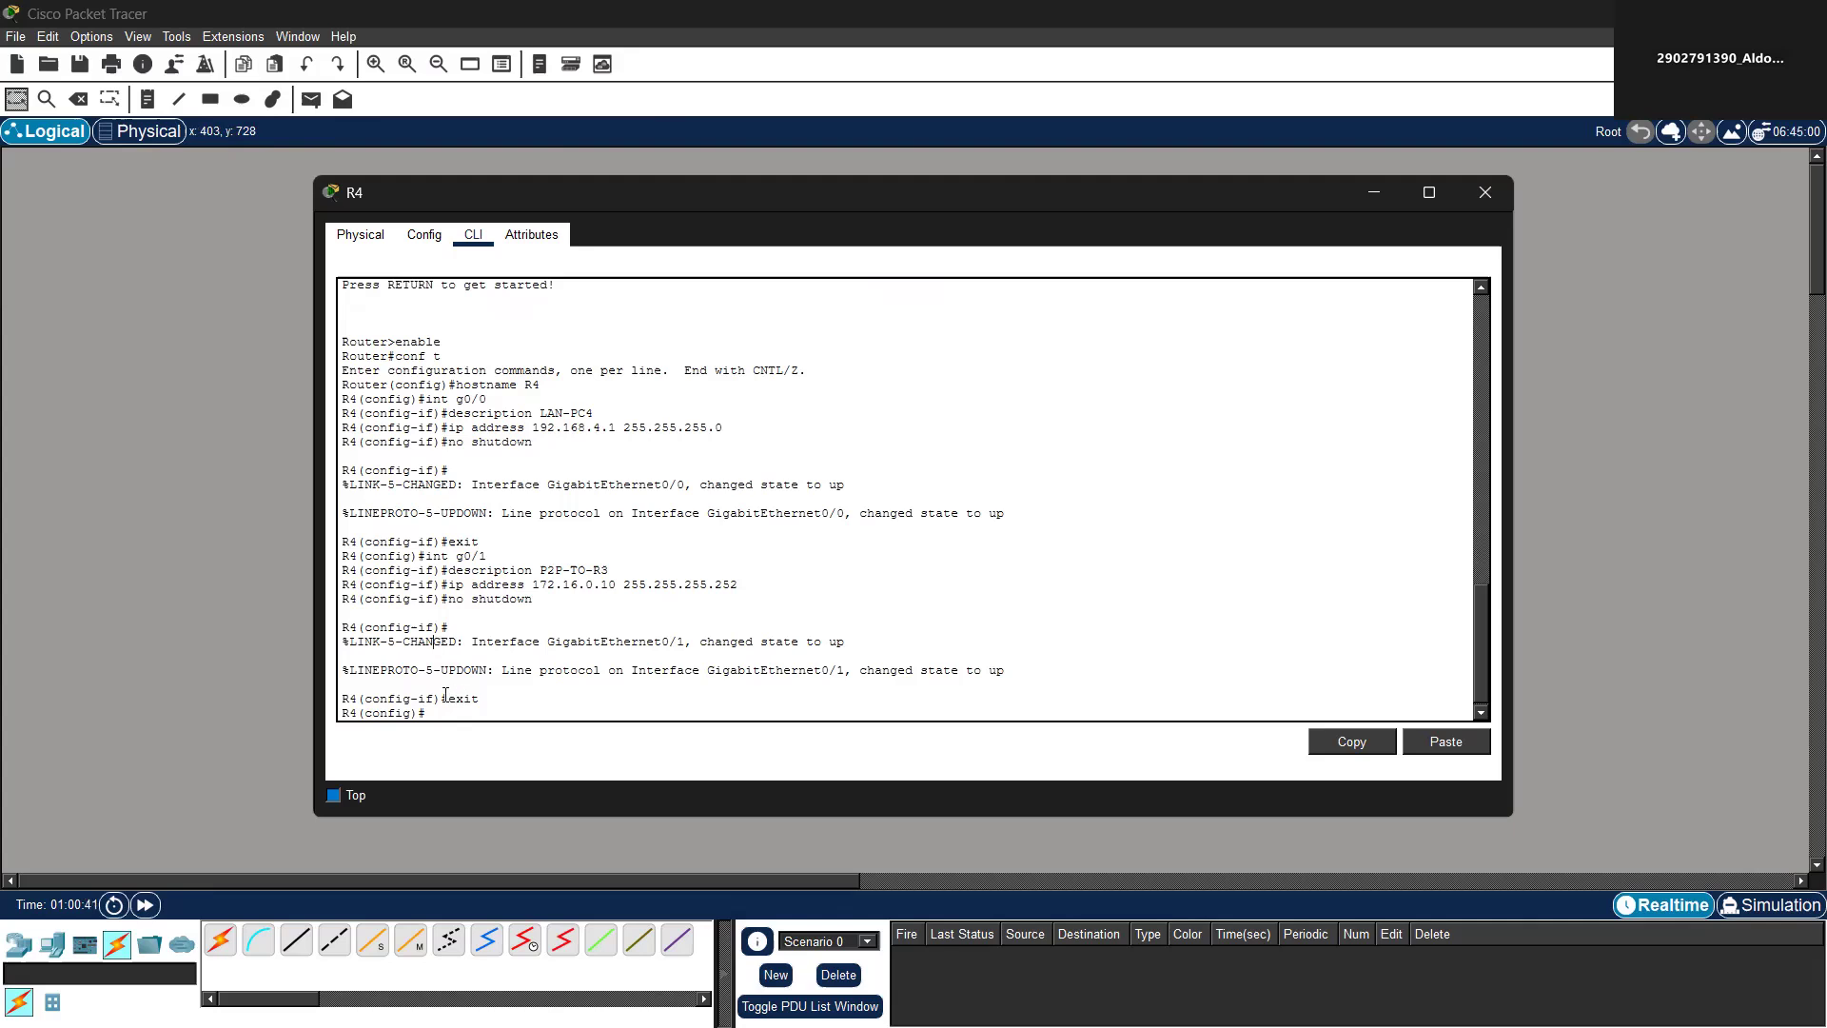
# Start OSPF process 200 on R4 and set its router ID to 4.4.4.4
pyautogui.write('uter ospf 200')
pyautogui.press('Return')
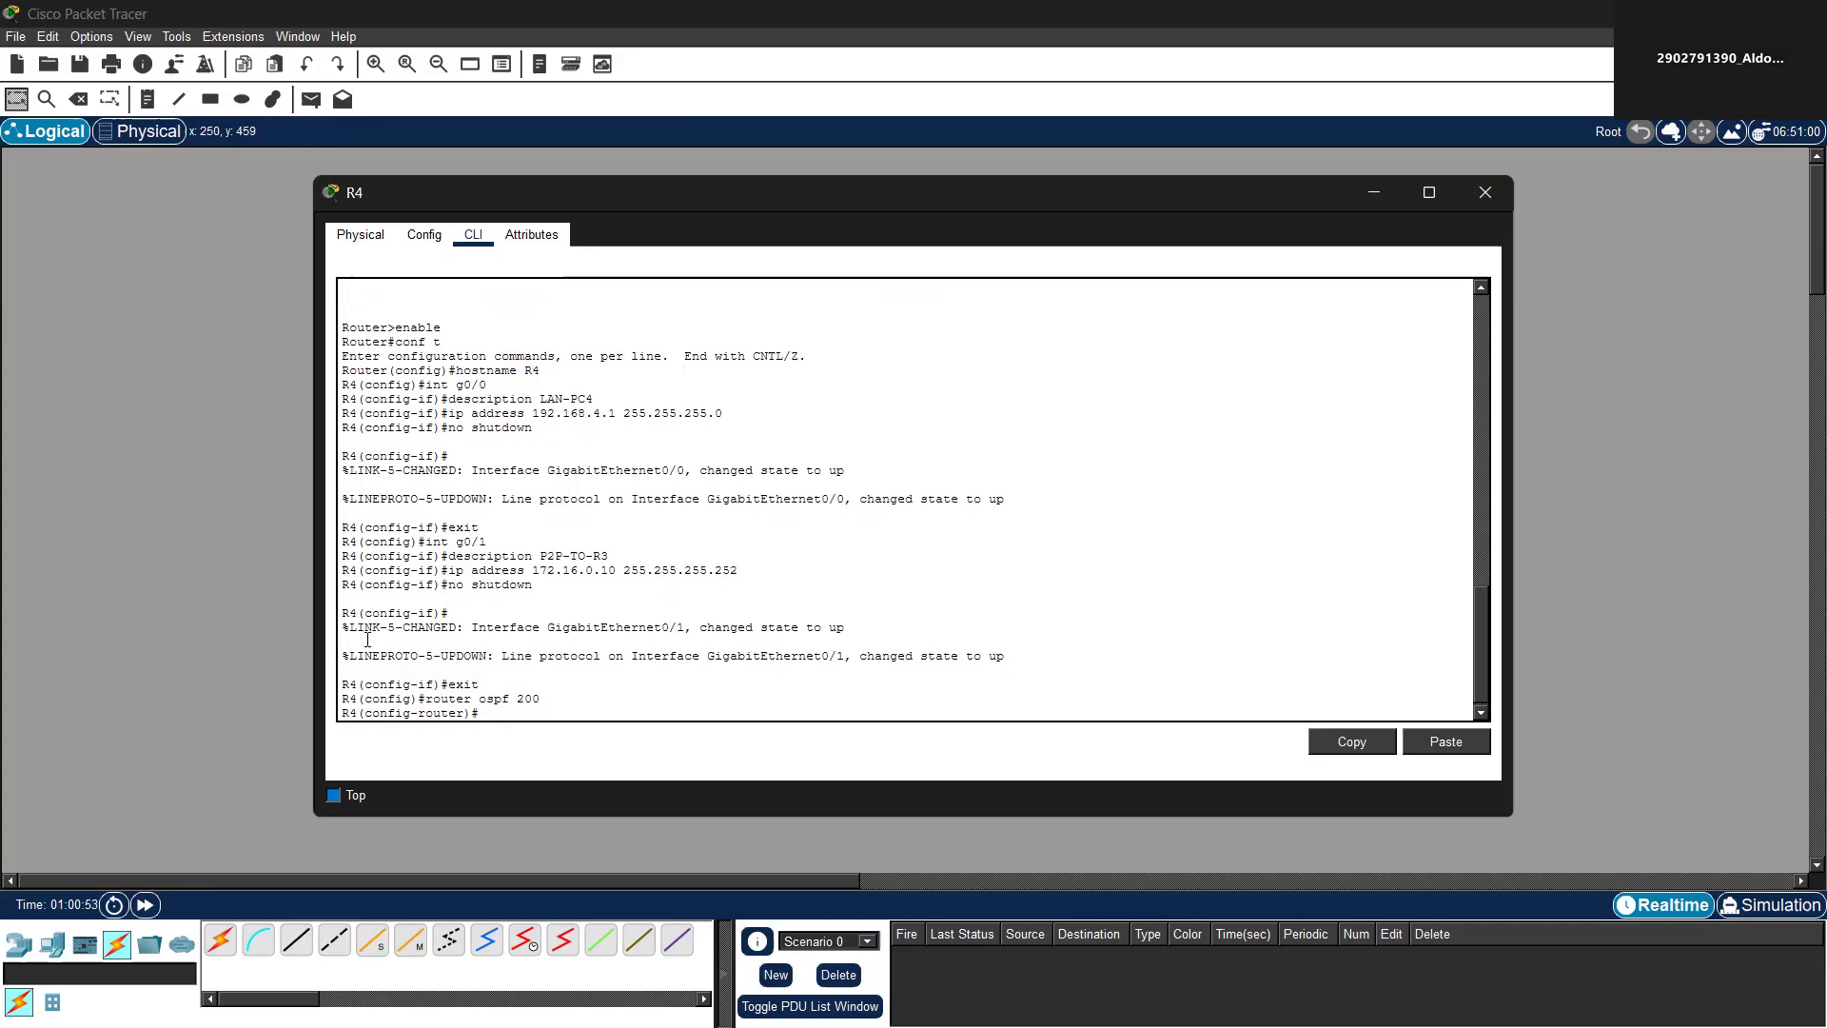
pyautogui.write('router ')
pyautogui.write('id 4.4.4.4')
pyautogui.press('Return')
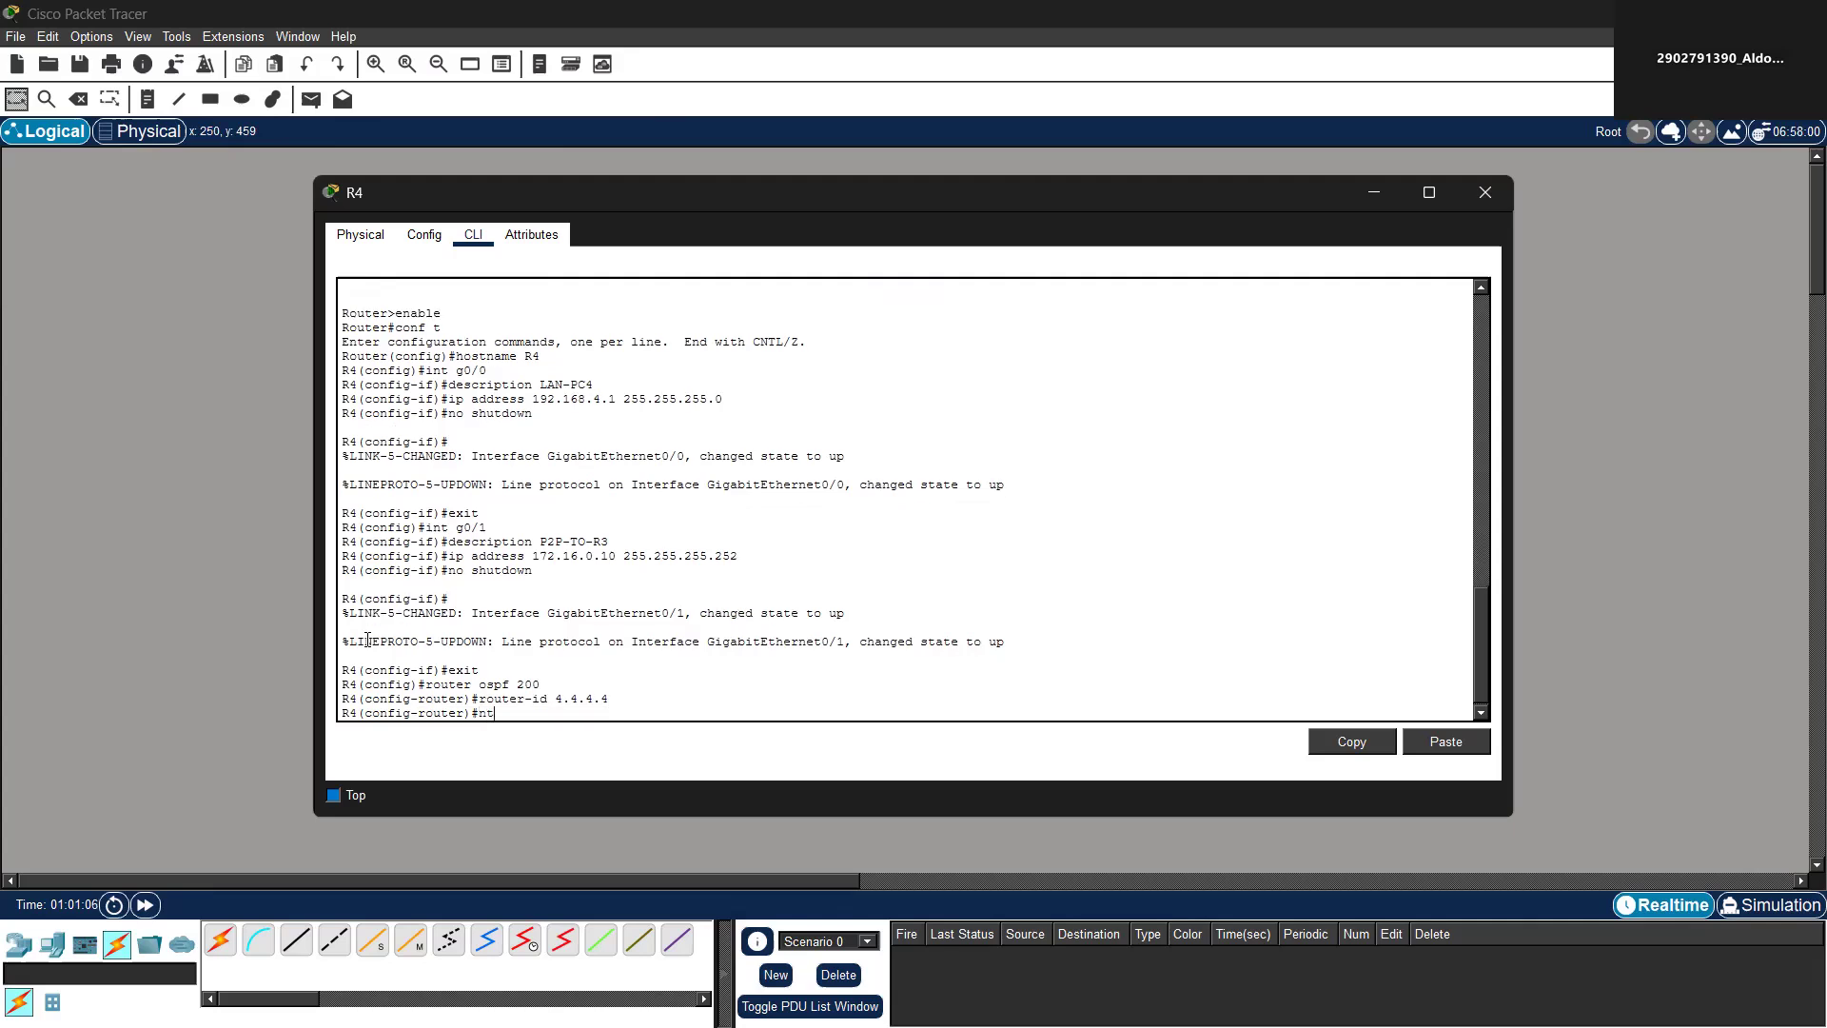
# Advertise network 172.16.0.8 with wildcard 0.0.0.3 in area 0 of R4's OSPF process
pyautogui.press('BackSpace')
pyautogui.press('BackSpace')
pyautogui.press('BackSpace')
pyautogui.write('twork')
pyautogui.write('.0')
pyautogui.write('.3 area')
pyautogui.press('Return')
pyautogui.press('Up')
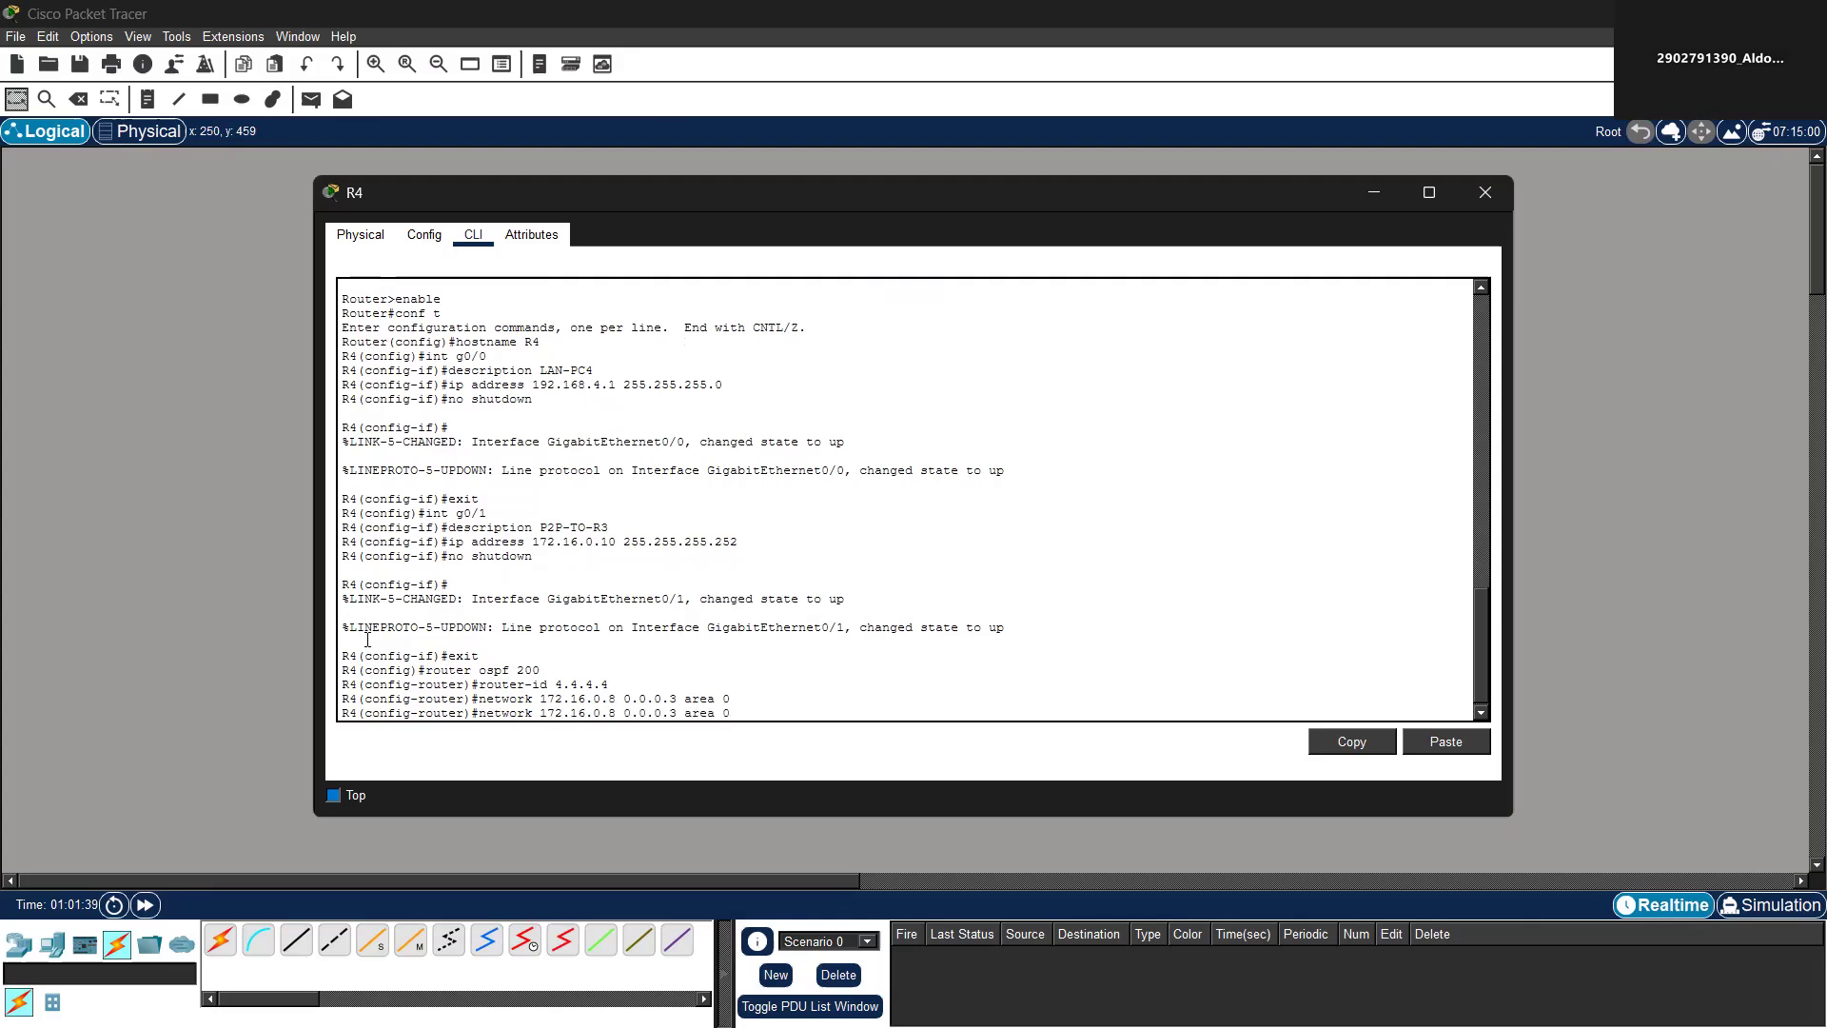
pyautogui.press('BackSpace')
pyautogui.write('7')
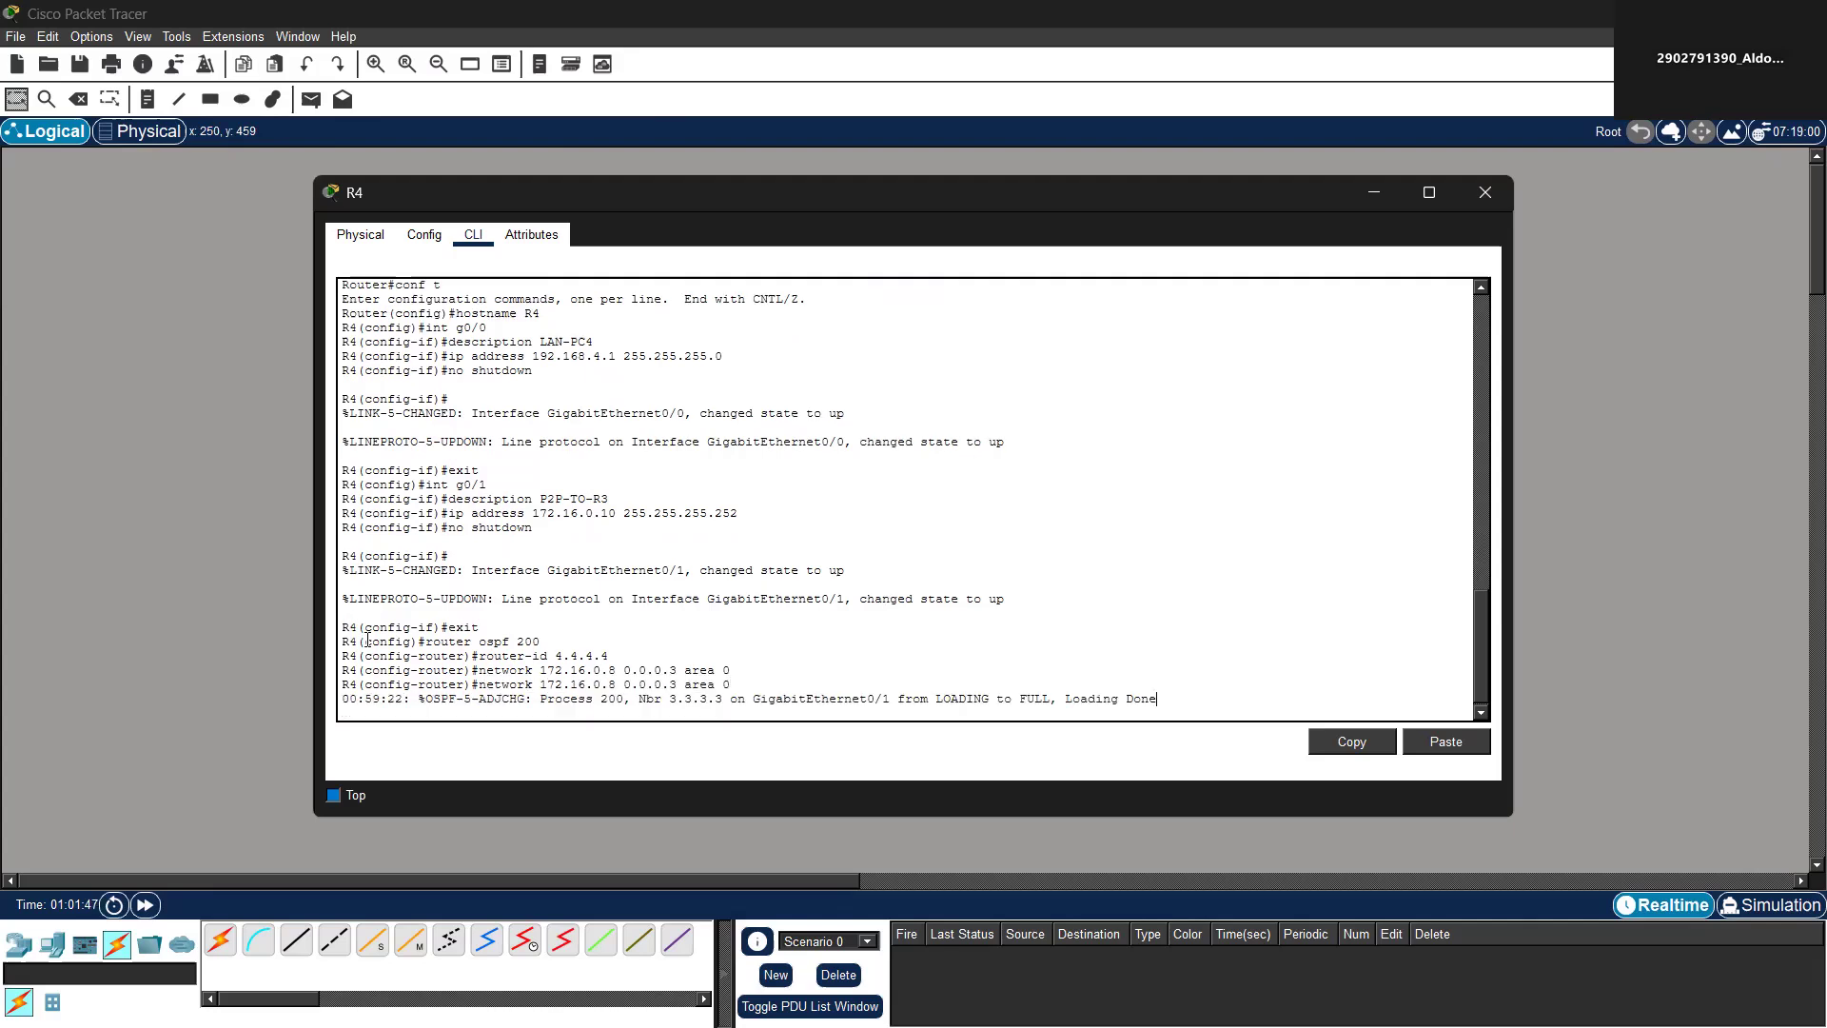
pyautogui.press('Up')
pyautogui.press('Up')
pyautogui.press('Up')
pyautogui.press('Up')
pyautogui.press('BackSpace')
pyautogui.press('BackSpace')
pyautogui.press('BackSpace')
pyautogui.press('BackSpace')
pyautogui.press('BackSpace')
pyautogui.press('BackSpace')
pyautogui.press('BackSpace')
pyautogui.press('BackSpace')
pyautogui.press('BackSpace')
pyautogui.press('BackSpace')
pyautogui.press('BackSpace')
pyautogui.press('BackSpace')
pyautogui.press('BackSpace')
pyautogui.press('BackSpace')
pyautogui.press('BackSpace')
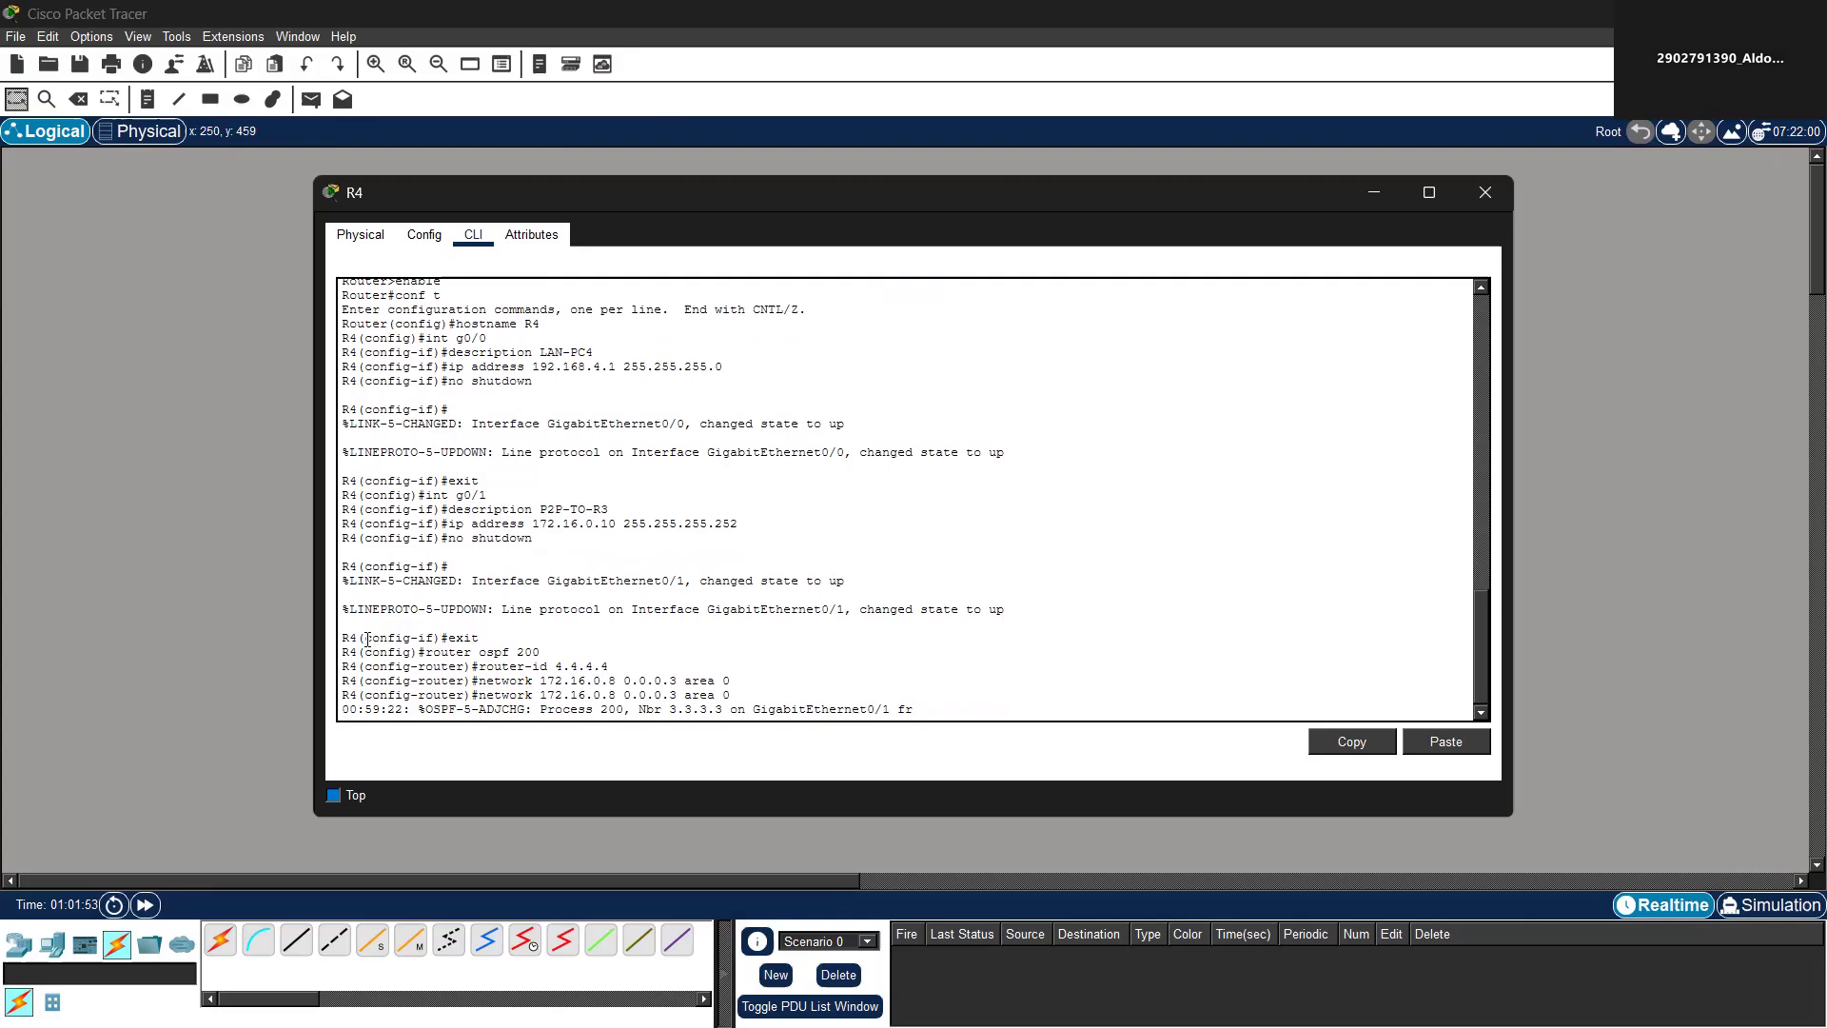
pyautogui.press('Return')
pyautogui.write('ip address 172.16.0.10 255.255.255.252')
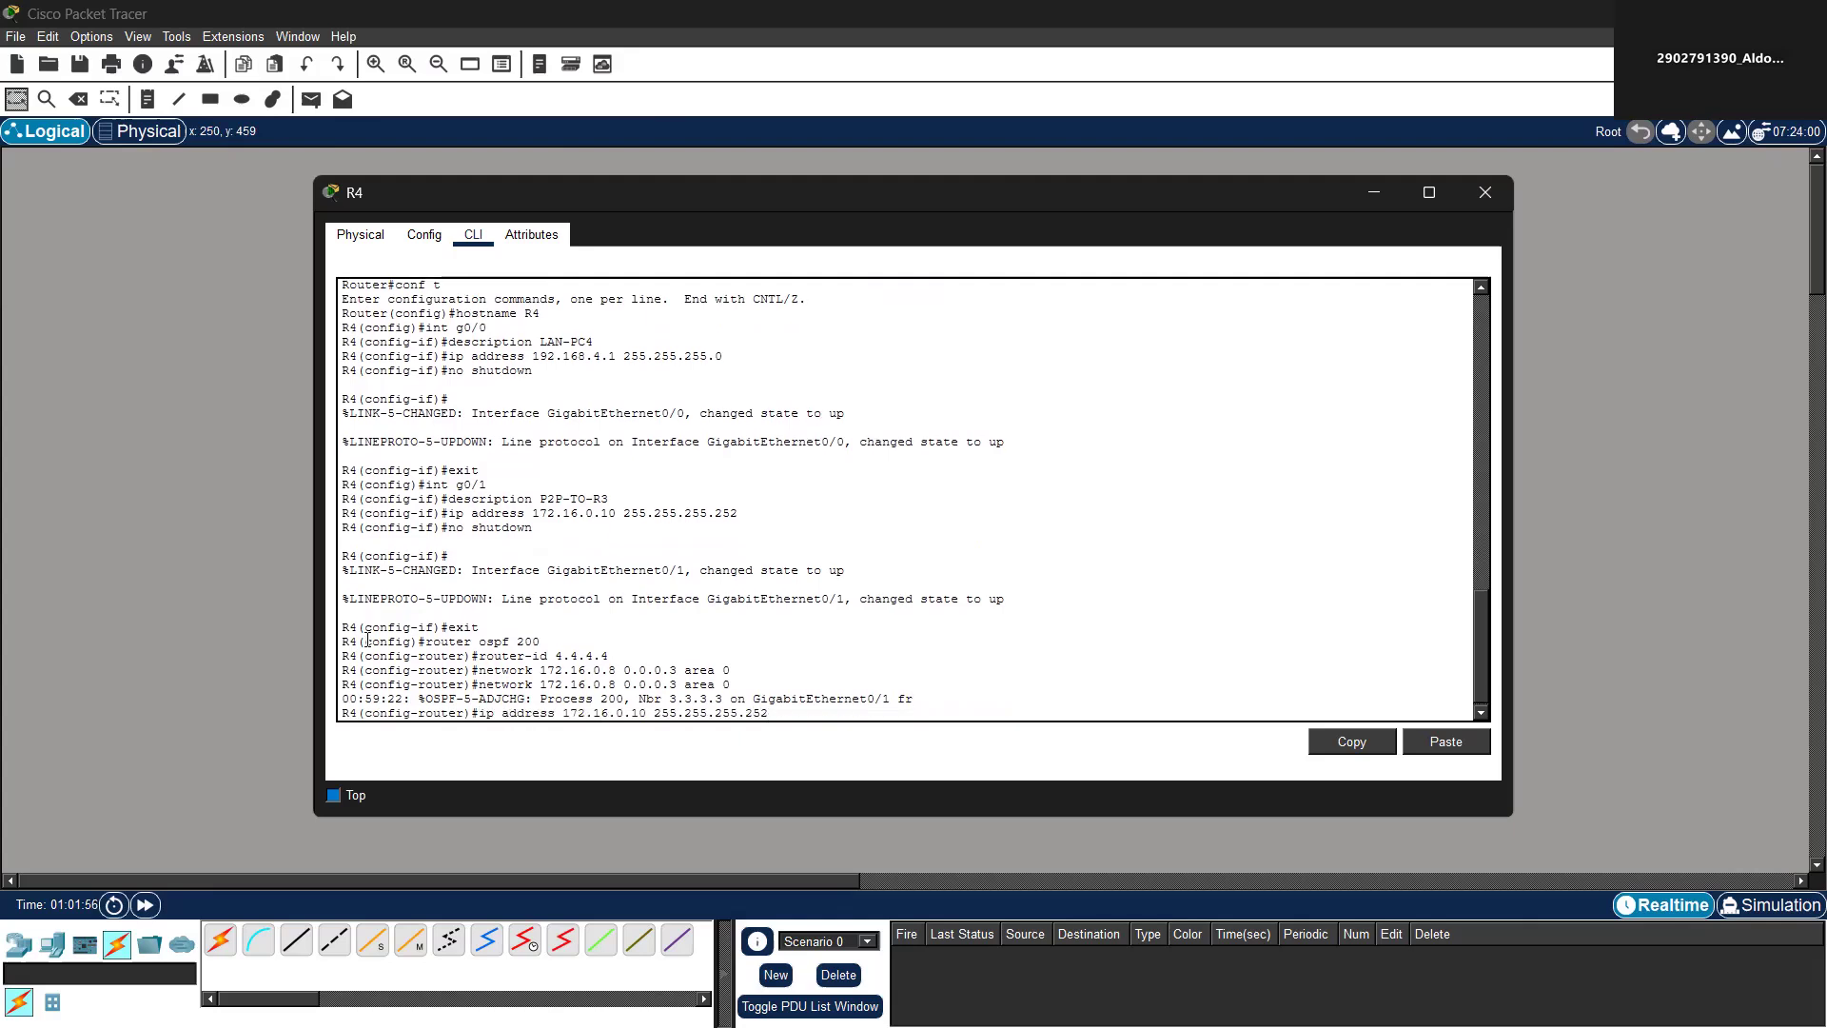
pyautogui.press('BackSpace')
pyautogui.write('92.168')
pyautogui.press('BackSpace')
pyautogui.write('4')
pyautogui.press('BackSpace')
pyautogui.press('BackSpace')
pyautogui.write('0')
pyautogui.press('Right')
pyautogui.press('Right')
pyautogui.press('Right')
pyautogui.press('Right')
pyautogui.press('Right')
pyautogui.press('BackSpace')
pyautogui.press('BackSpace')
pyautogui.press('BackSpace')
pyautogui.press('BackSpace')
pyautogui.press('BackSpace')
pyautogui.press('BackSpace')
pyautogui.press('BackSpace')
pyautogui.press('BackSpace')
pyautogui.press('BackSpace')
pyautogui.press('BackSpace')
pyautogui.press('BackSpace')
pyautogui.press('BackSpace')
pyautogui.press('BackSpace')
pyautogui.press('BackSpace')
pyautogui.press('BackSpace')
pyautogui.press('BackSpace')
pyautogui.press('BackSpace')
pyautogui.press('BackSpace')
pyautogui.press('BackSpace')
pyautogui.press('BackSpace')
pyautogui.write('int g0/1')
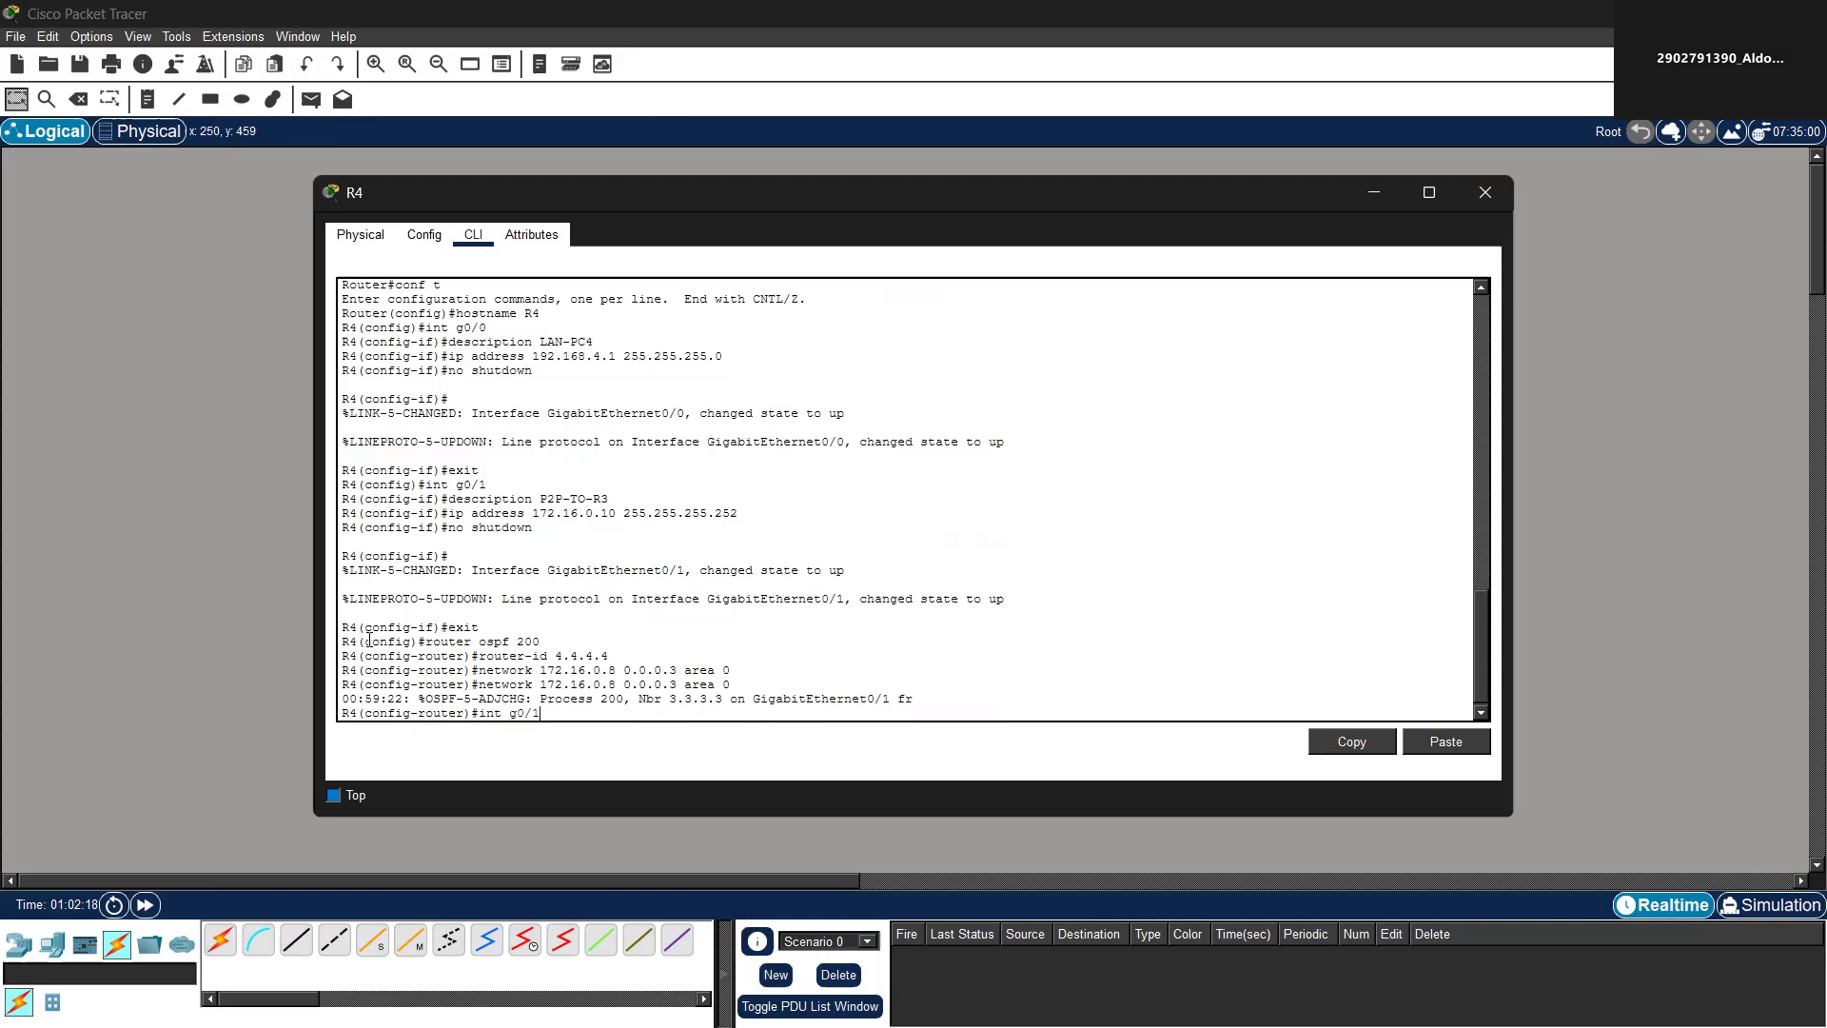
pyautogui.press('BackSpace')
pyautogui.press('BackSpace')
pyautogui.press('BackSpace')
pyautogui.press('BackSpace')
pyautogui.press('BackSpace')
pyautogui.press('BackSpace')
pyautogui.press('BackSpace')
# Advertise network 192.168.4.0 with wildcard 0.0.0.255 in area 0 of R4's OSPF process
pyautogui.write('network 192.168.4.0 0.')
pyautogui.write('0.0.255 area 0')
pyautogui.press('Return')
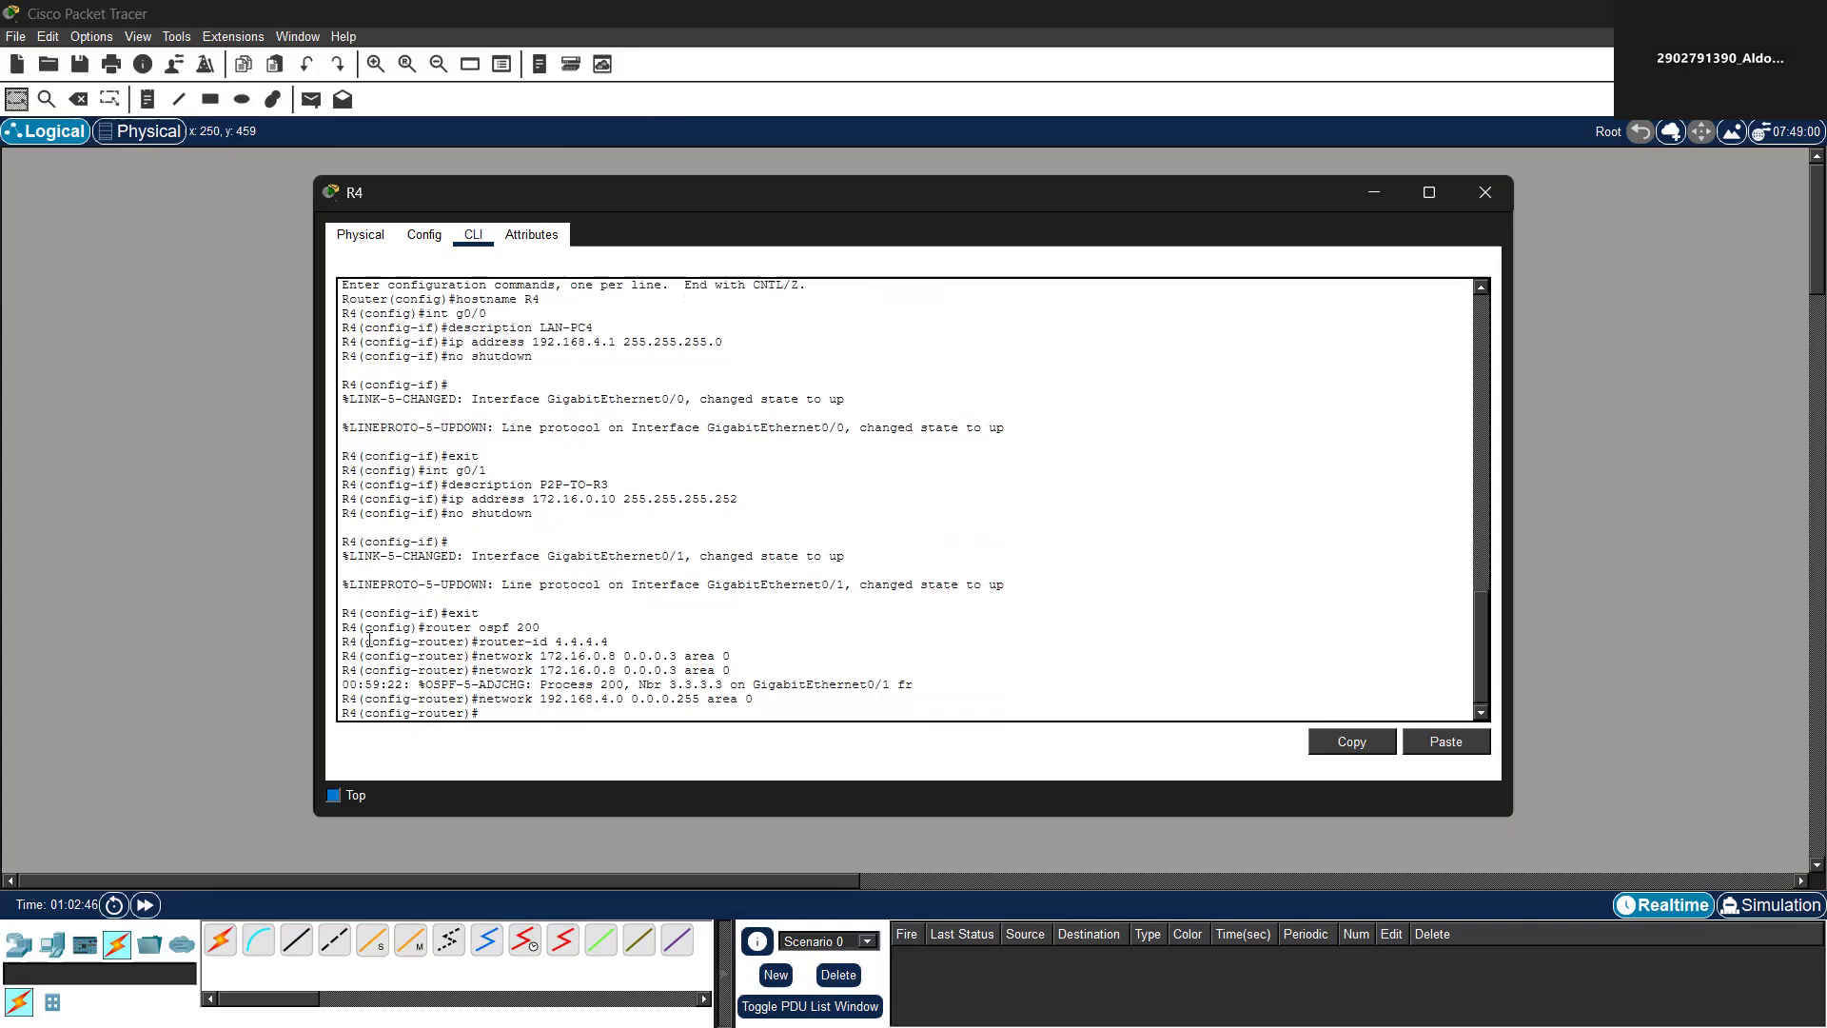
# Make gigabitEthernet 0/0 a passive interface in R4's OSPF process
pyautogui.write('passive-ib')
pyautogui.press('BackSpace')
pyautogui.press('BackSpace')
pyautogui.press('BackSpace')
pyautogui.press('BackSpace')
pyautogui.write('nterface gigabitEthernet 0/')
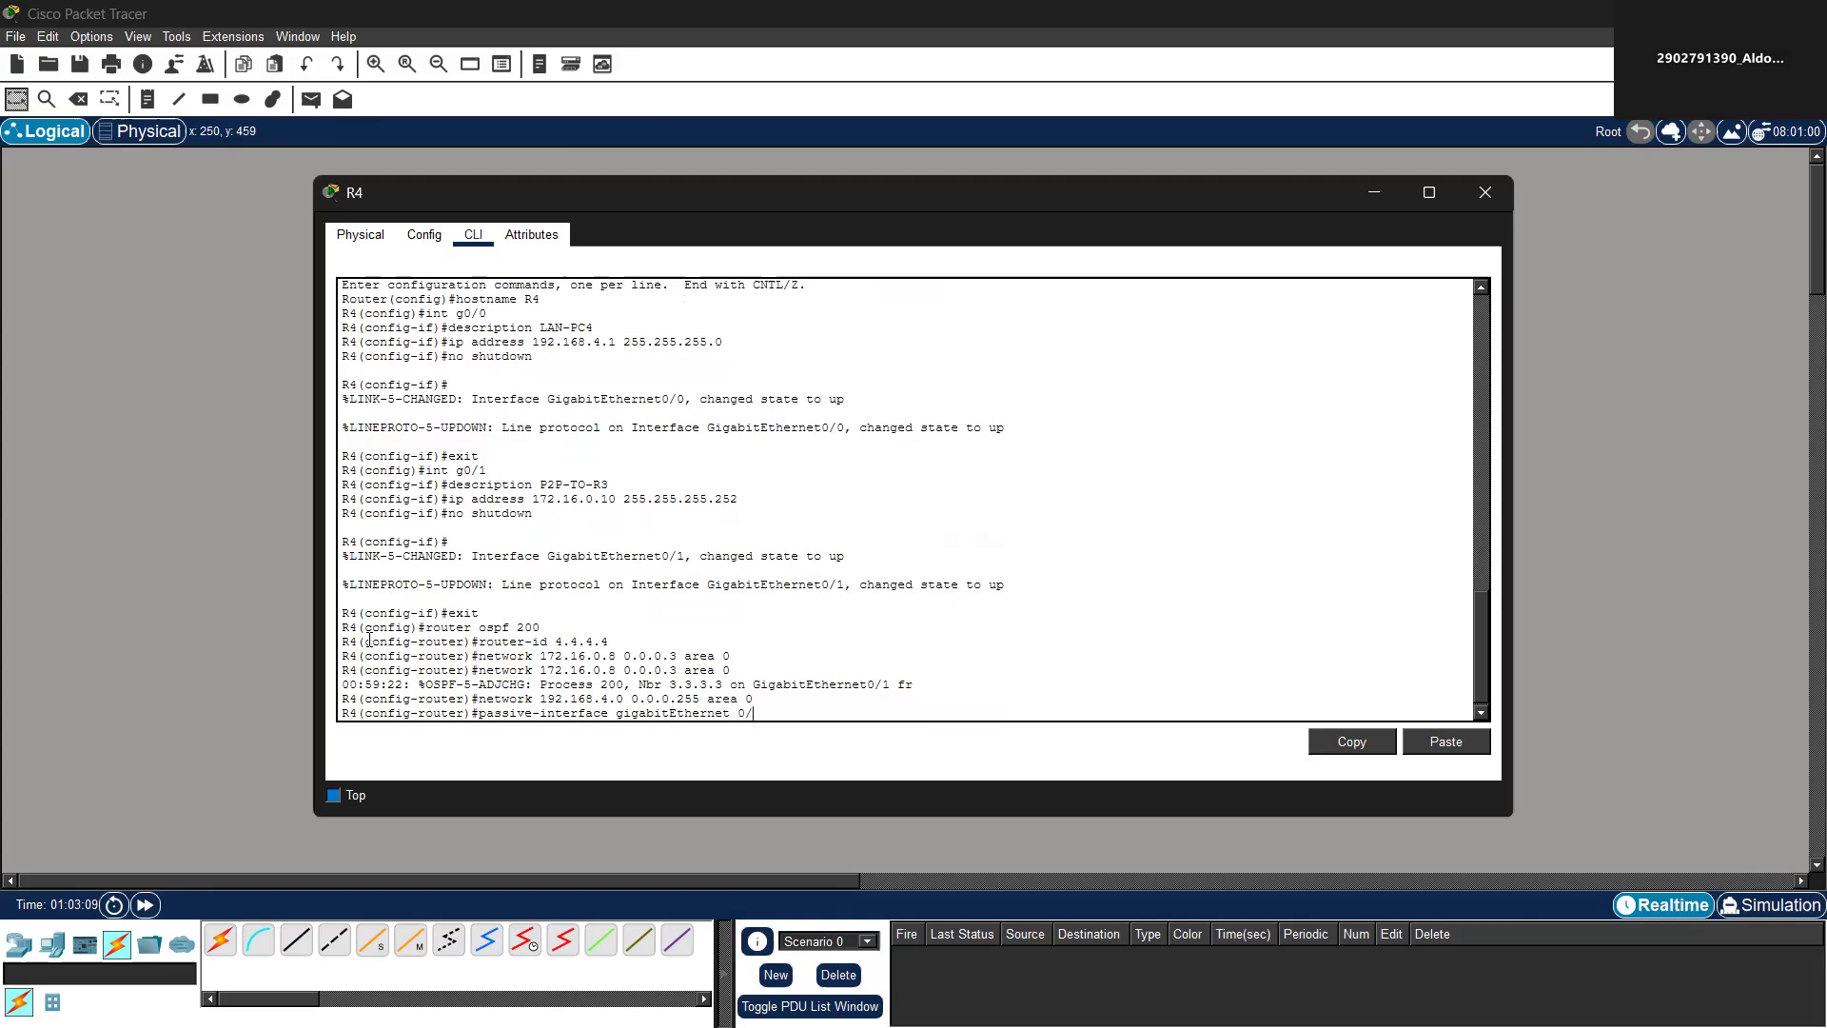
pyautogui.write('0')
pyautogui.press('Return')
# End R4's configuration mode and save the configuration with write memory
pyautogui.write('er)#end')
pyautogui.press('Return')
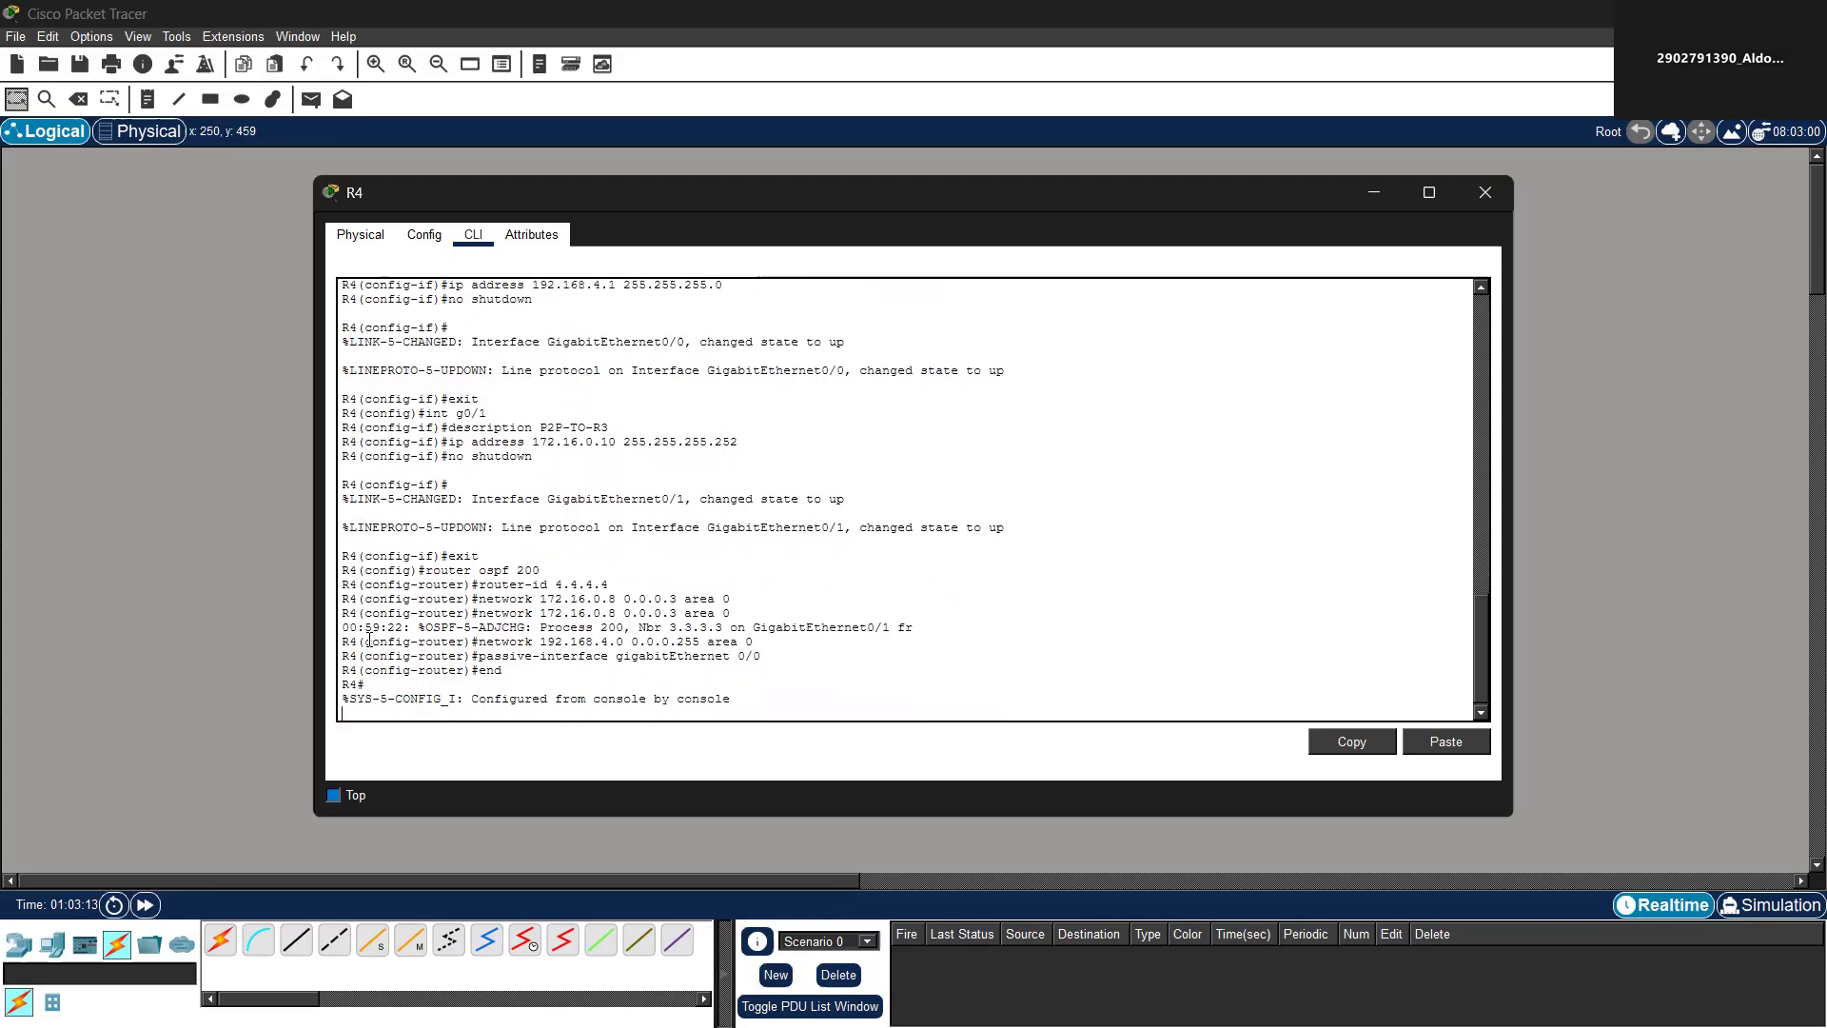
pyautogui.write('write memory')
pyautogui.press('Return')
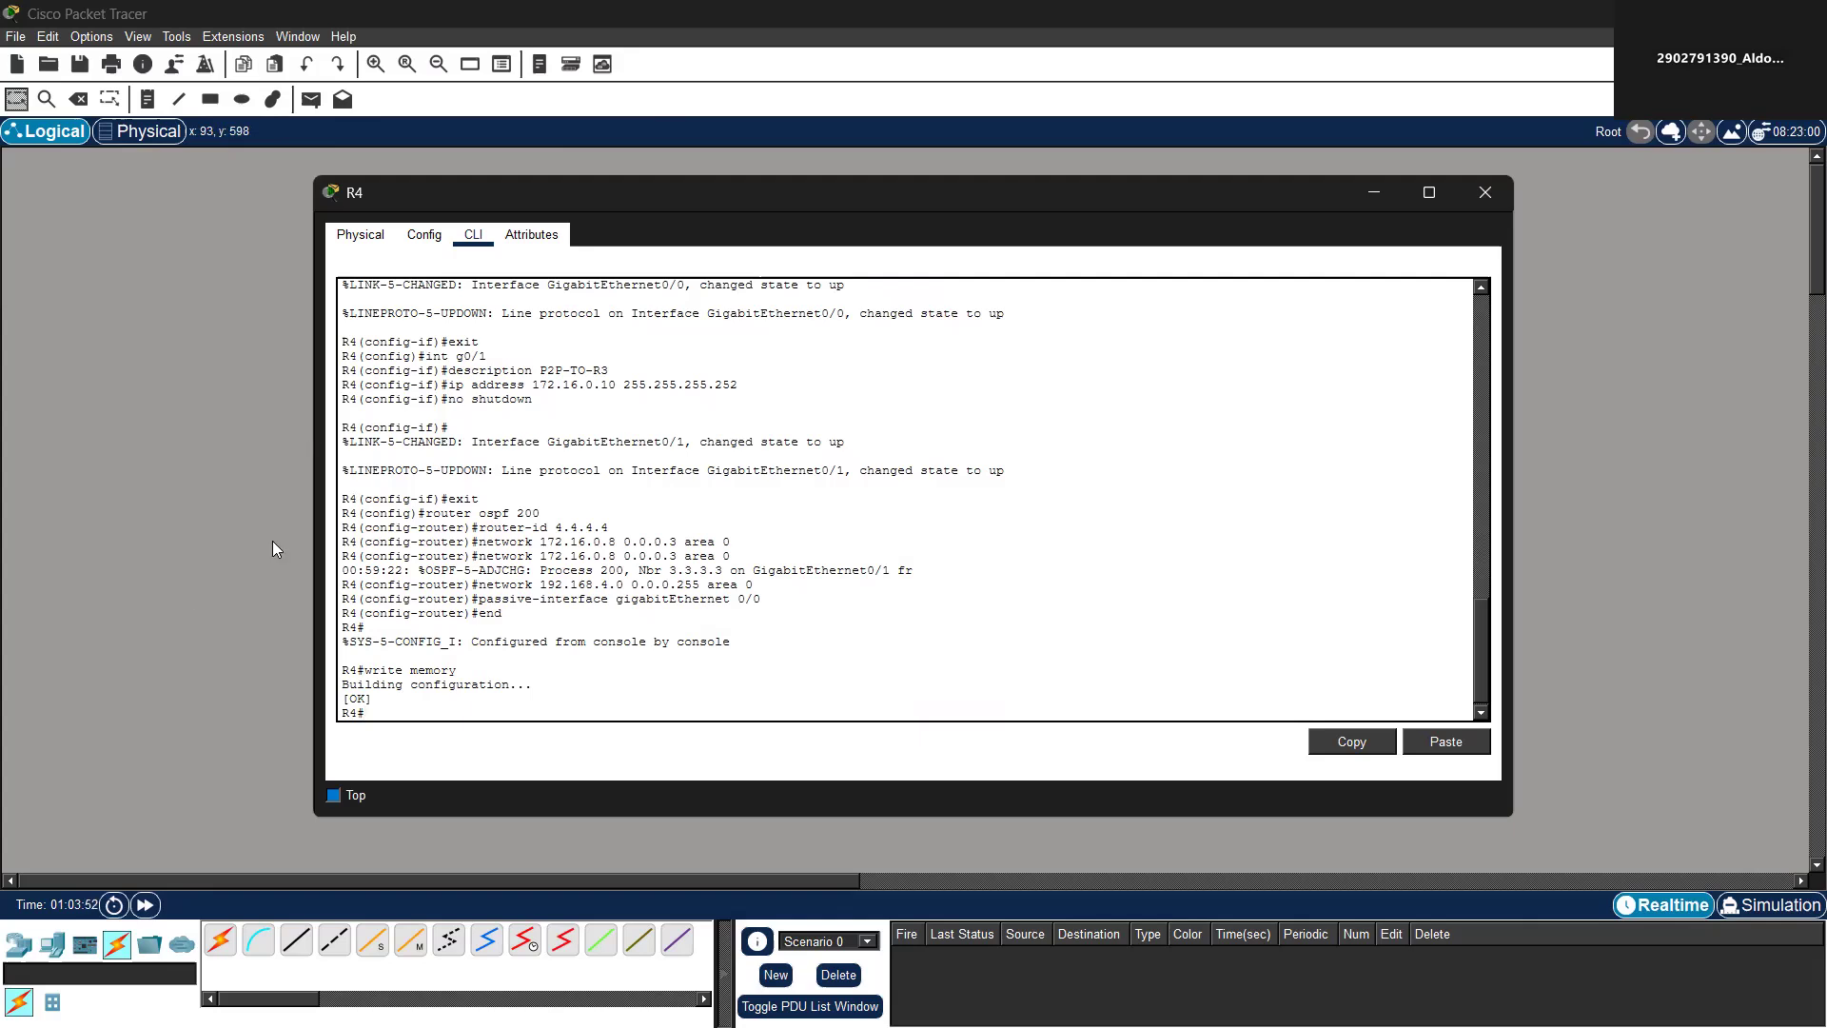
# Show R1's OSPF neighbors with show ip ospf neighbor and examine the neighbor entry
pyautogui.click(209, 578)
pyautogui.click(408, 353)
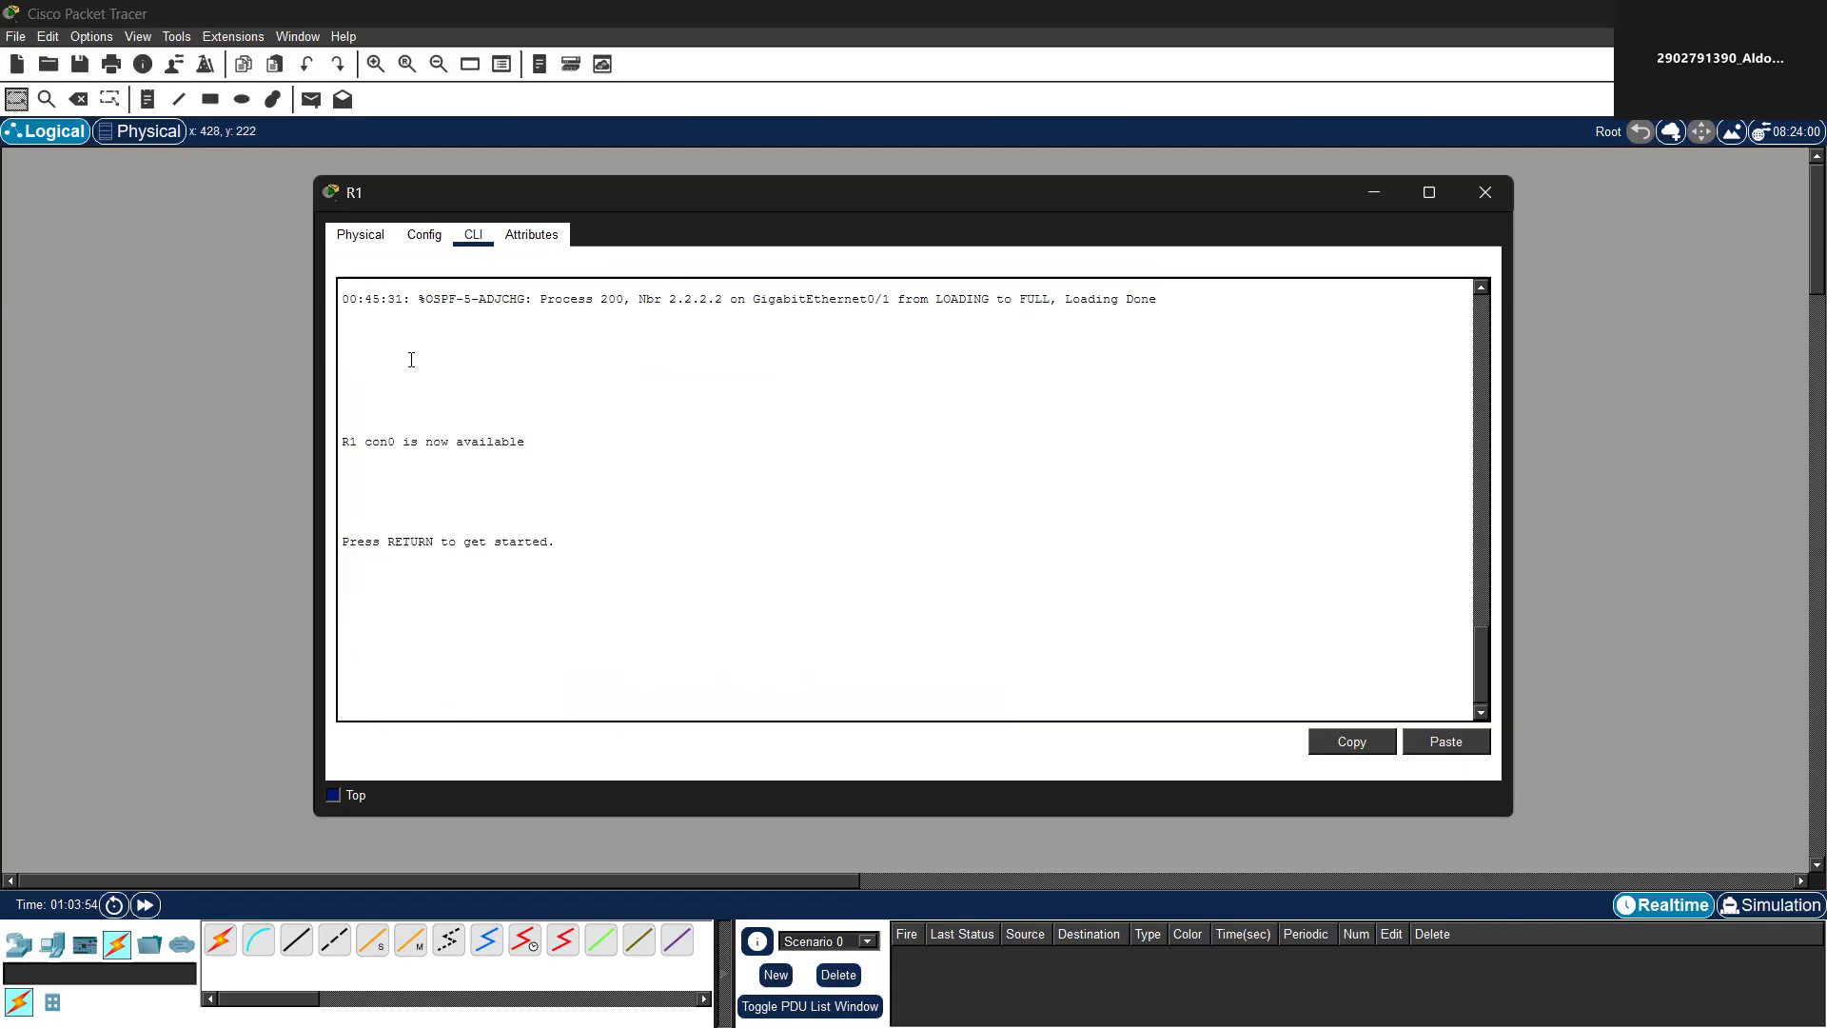
pyautogui.press('Return')
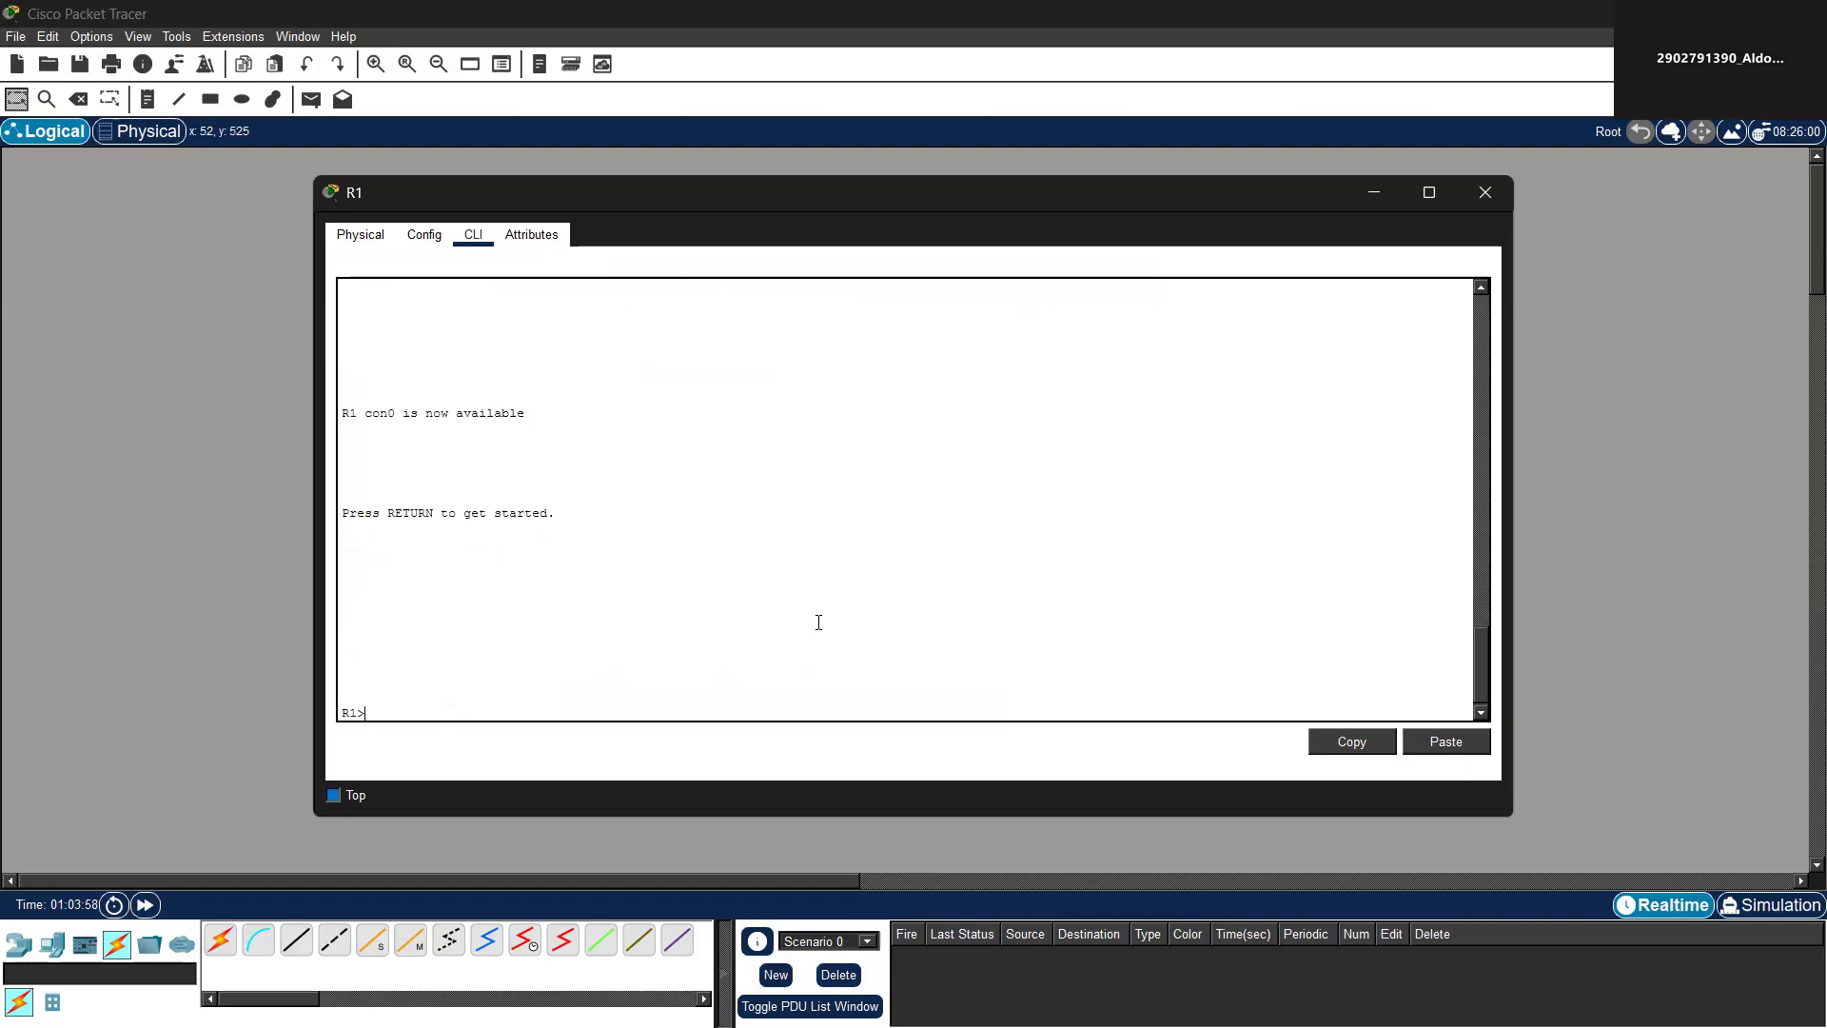
pyautogui.press('BackSpace')
pyautogui.write('how ip ospf neighbor')
pyautogui.press('Return')
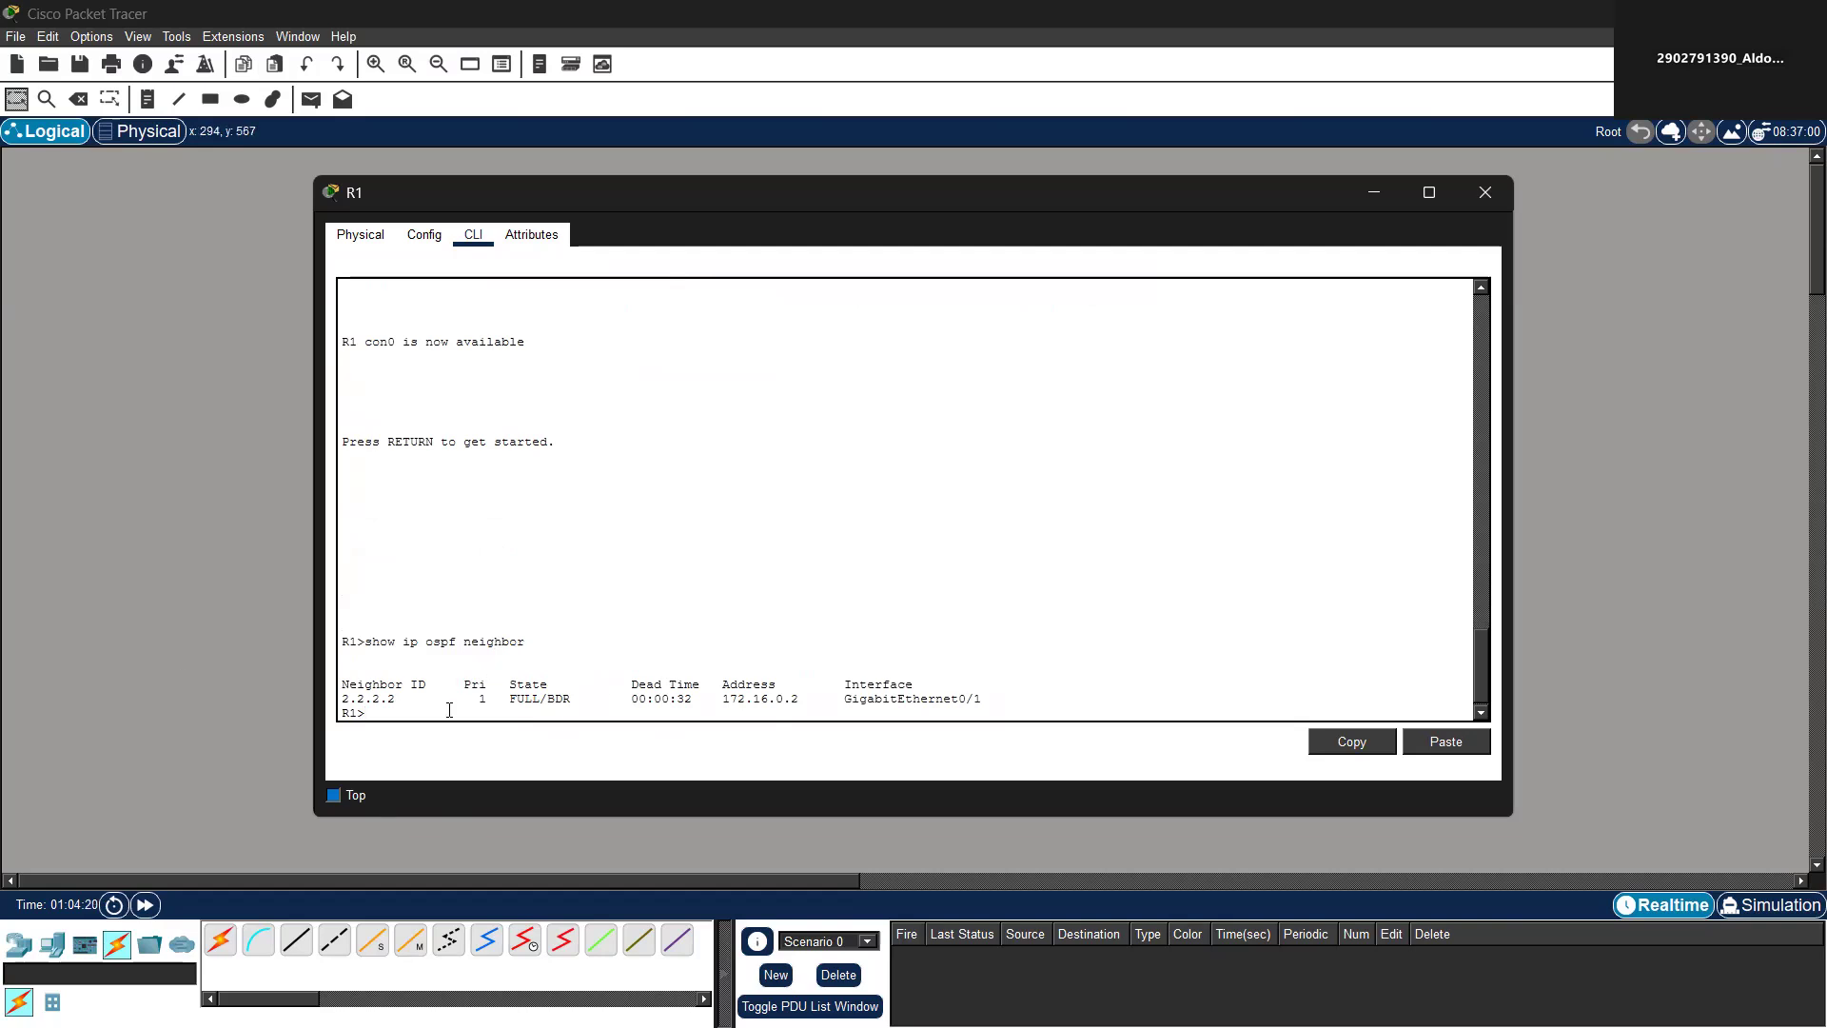
pyautogui.moveTo(365, 700); pyautogui.dragTo(558, 686)
pyautogui.moveTo(448, 699); pyautogui.dragTo(850, 699)
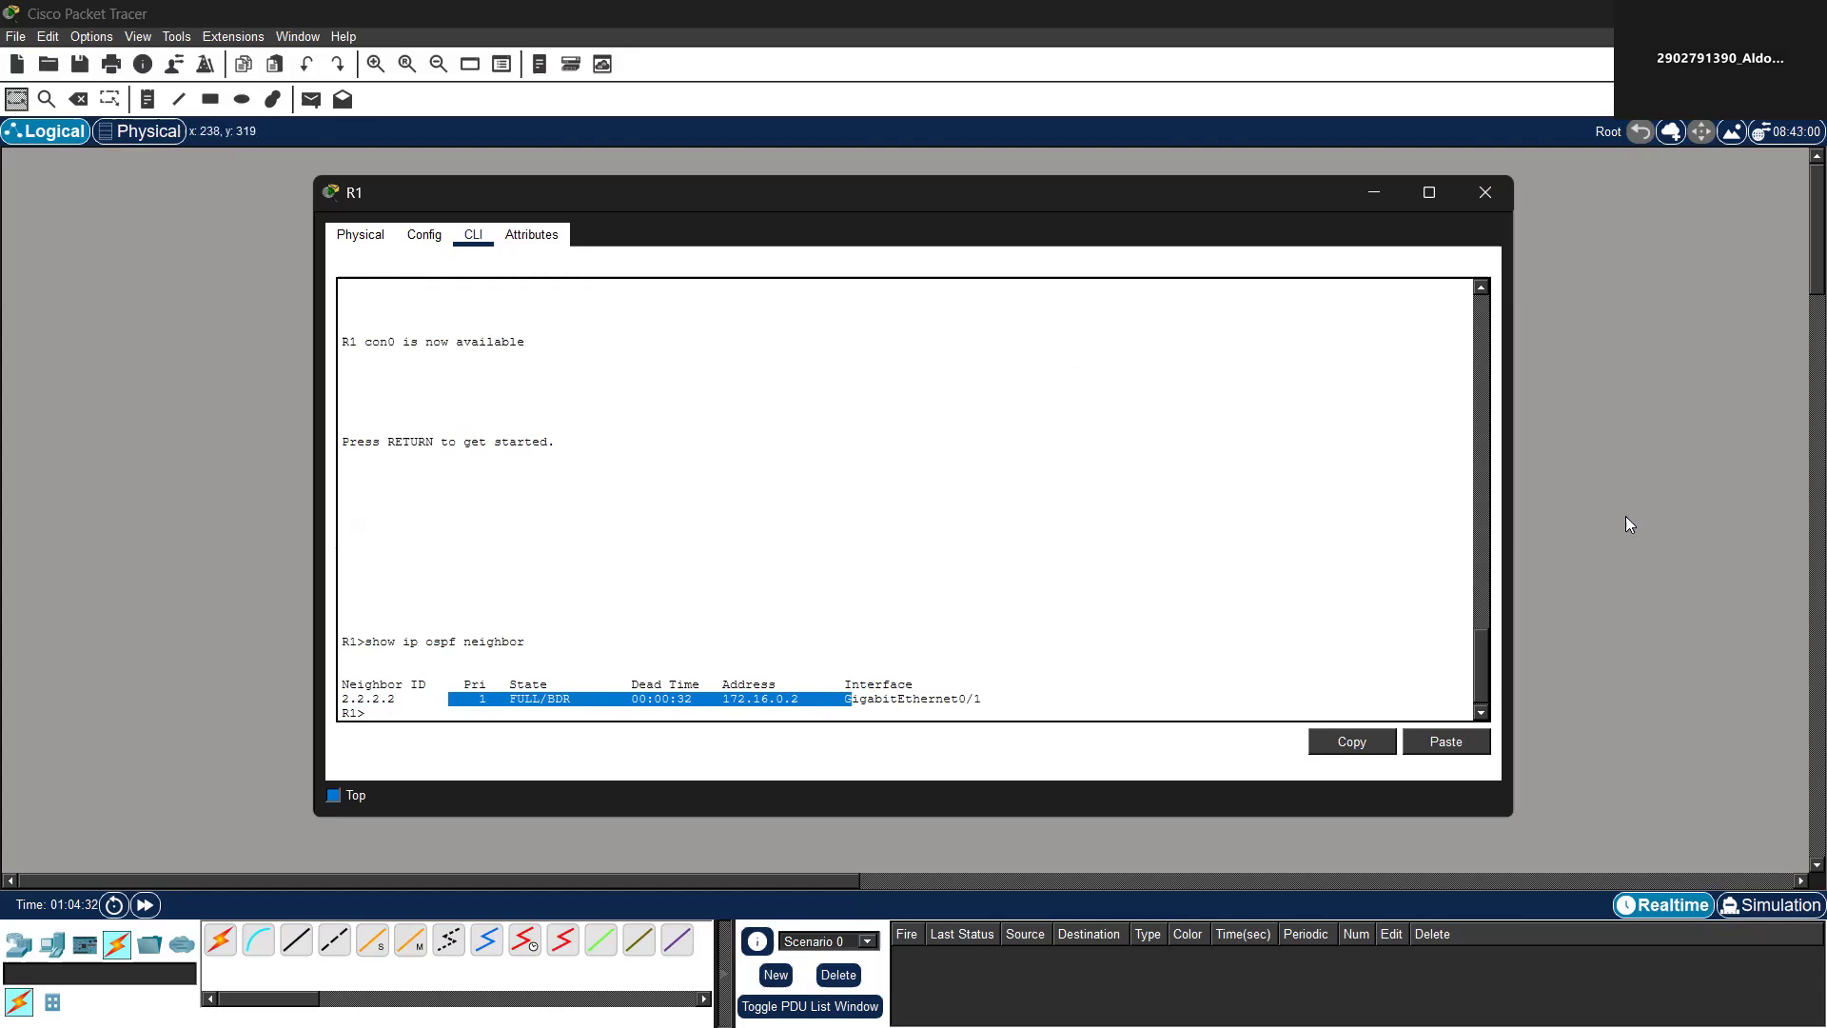
# Show R2's OSPF neighbors with show ip ospf neighbor, examine their IDs, states and interfaces, and close R2's window
pyautogui.click(1756, 533)
pyautogui.click(587, 372)
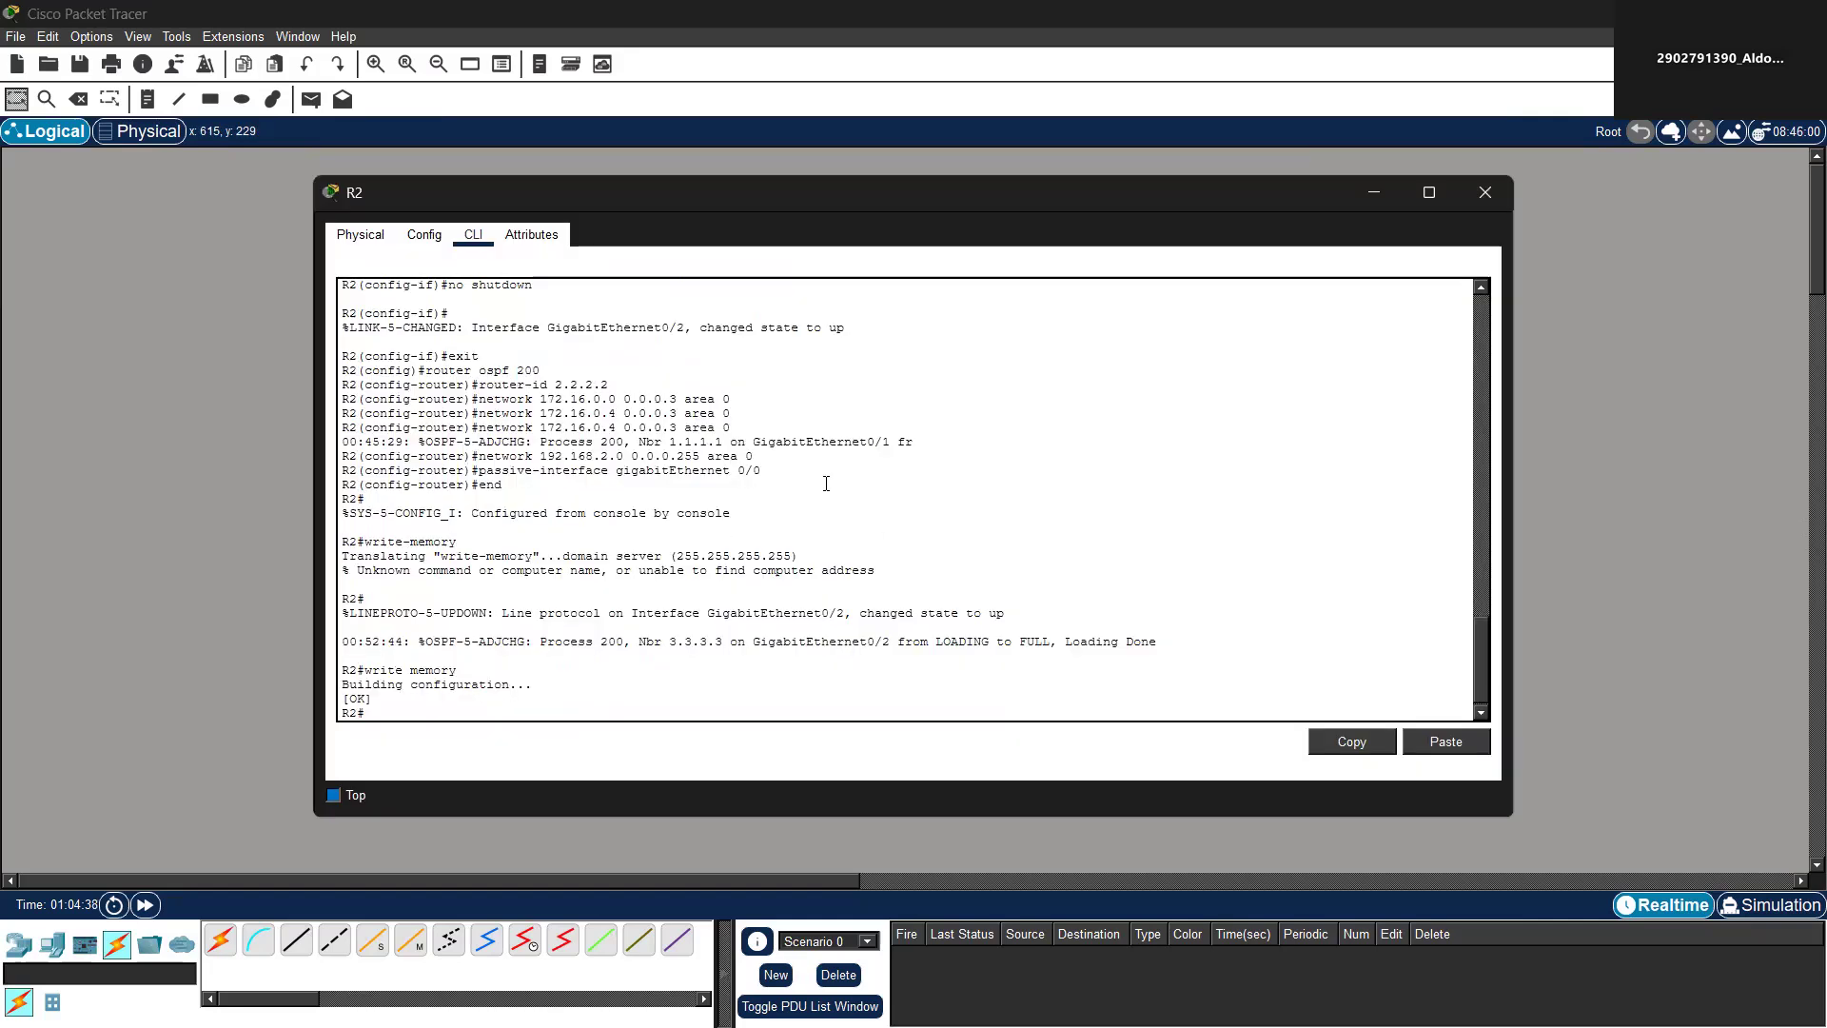
pyautogui.write('show ip ospf neighbor')
pyautogui.press('Return')
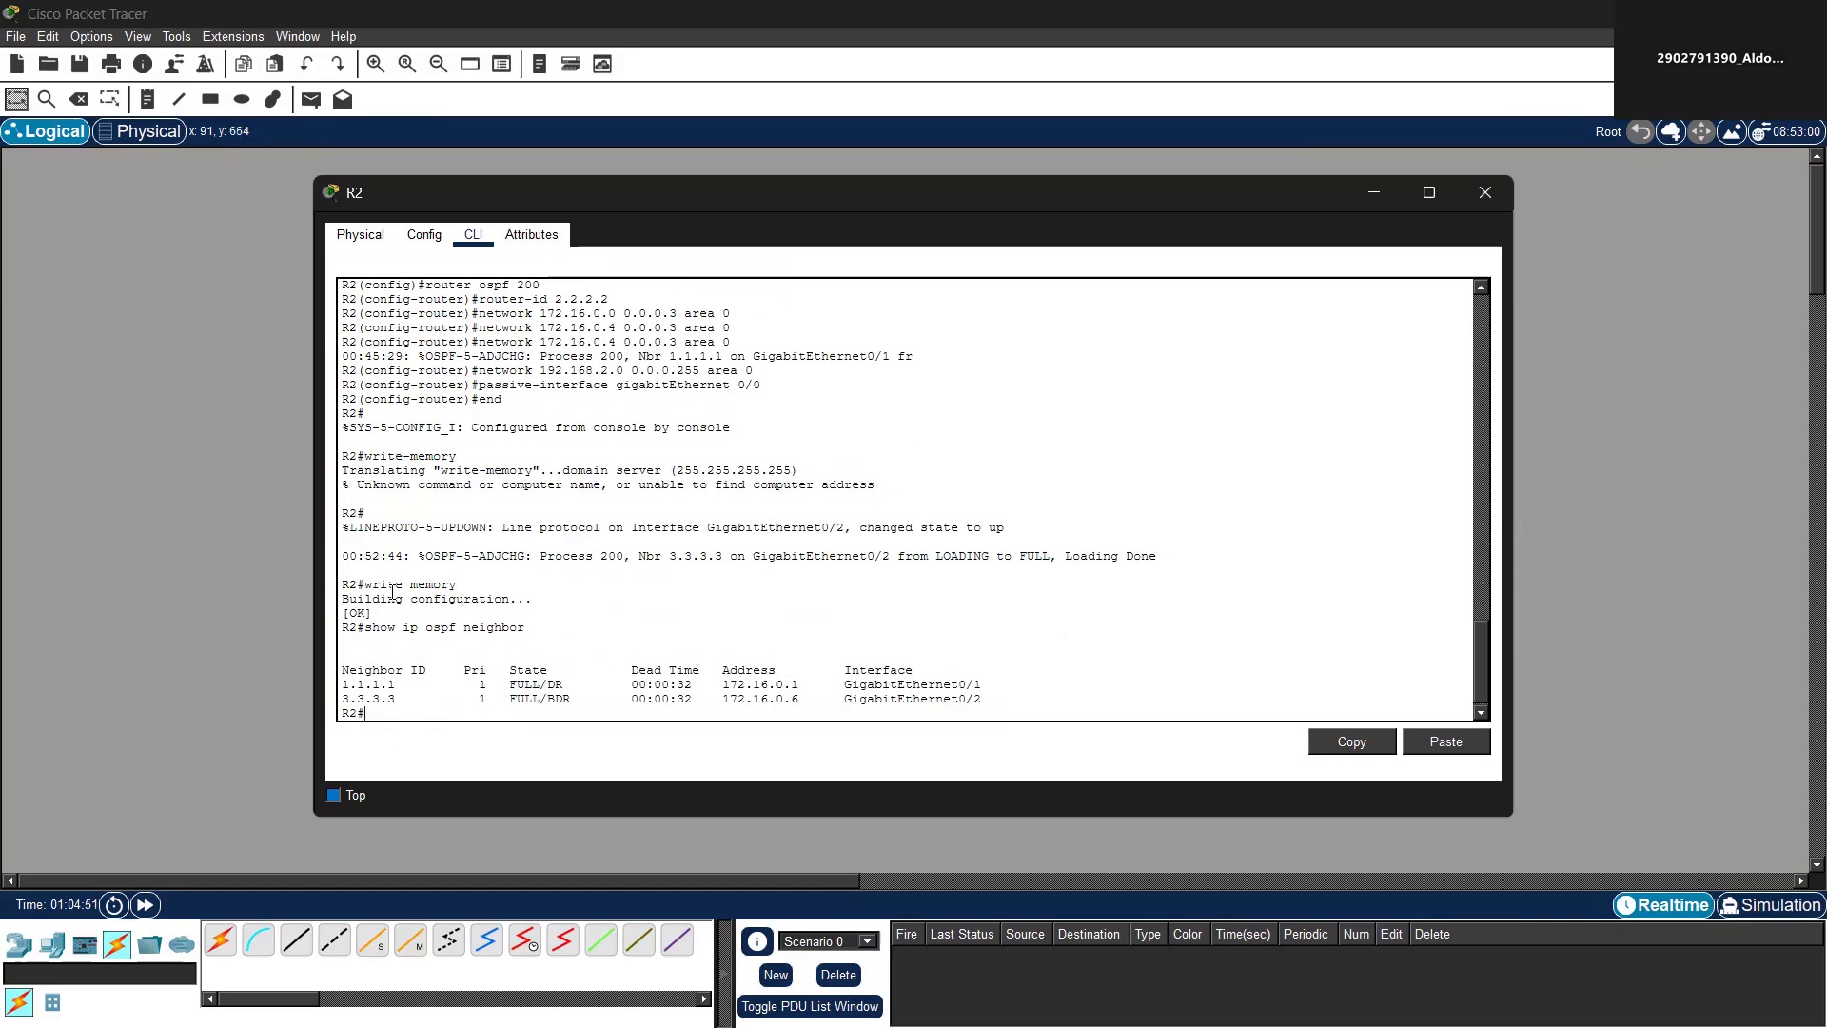
pyautogui.moveTo(349, 685)
pyautogui.mouseDown()
pyautogui.moveTo(405, 699)
pyautogui.moveTo(333, 700)
pyautogui.mouseUp()
pyautogui.moveTo(522, 675); pyautogui.dragTo(561, 703)
pyautogui.doubleClick(559, 698)
pyautogui.click(714, 684)
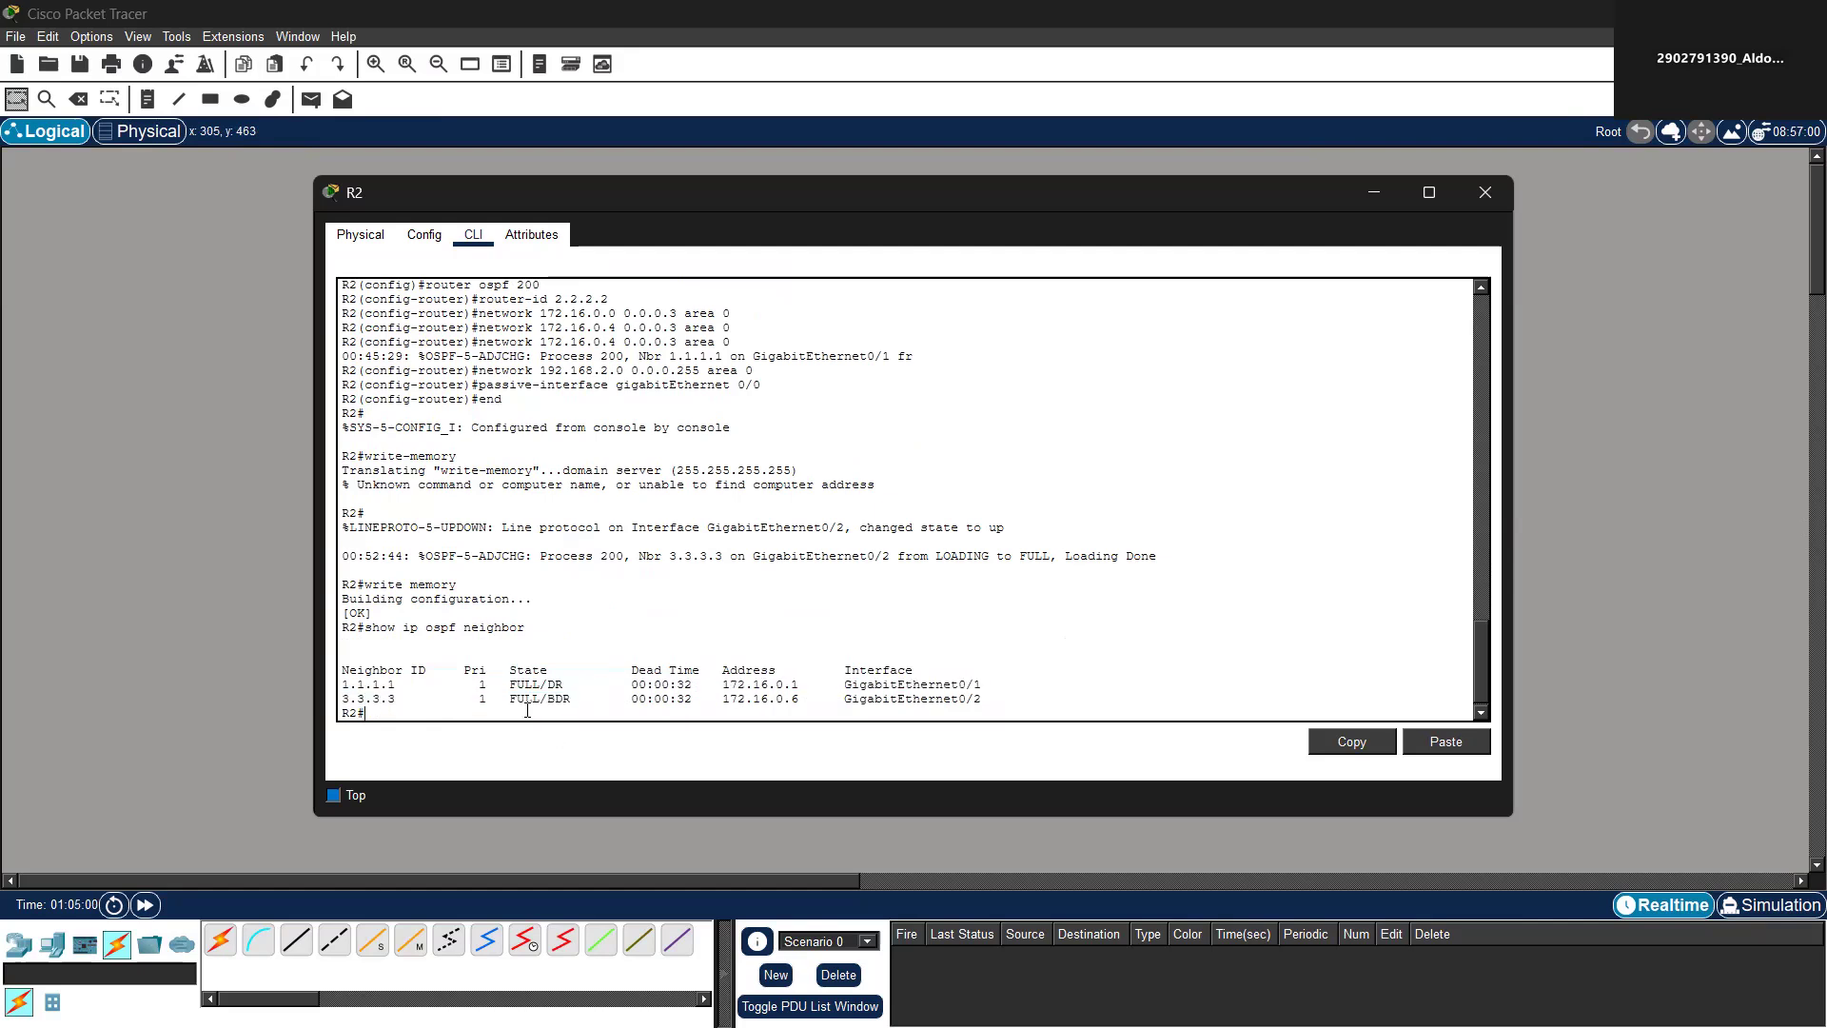
pyautogui.keyDown('shift'); pyautogui.click(824, 698); pyautogui.keyUp('shift')
pyautogui.click(881, 684)
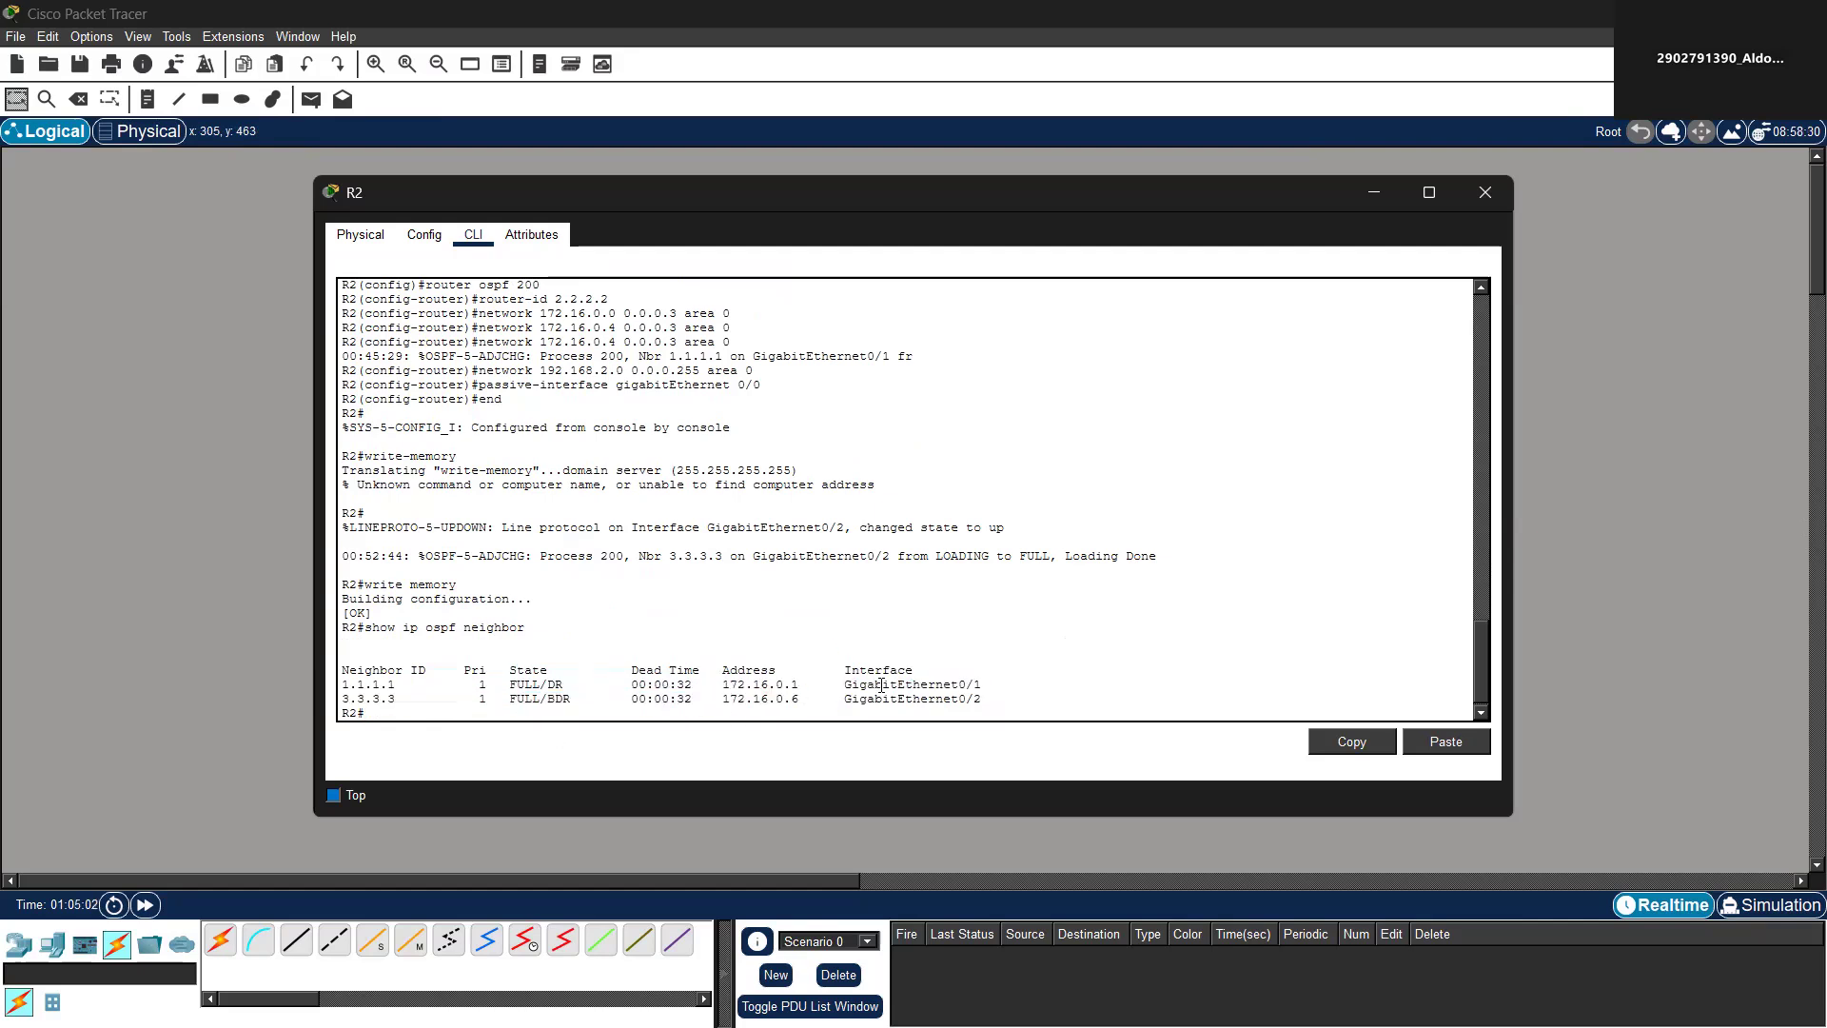
pyautogui.click(959, 684)
pyautogui.click(1507, 192)
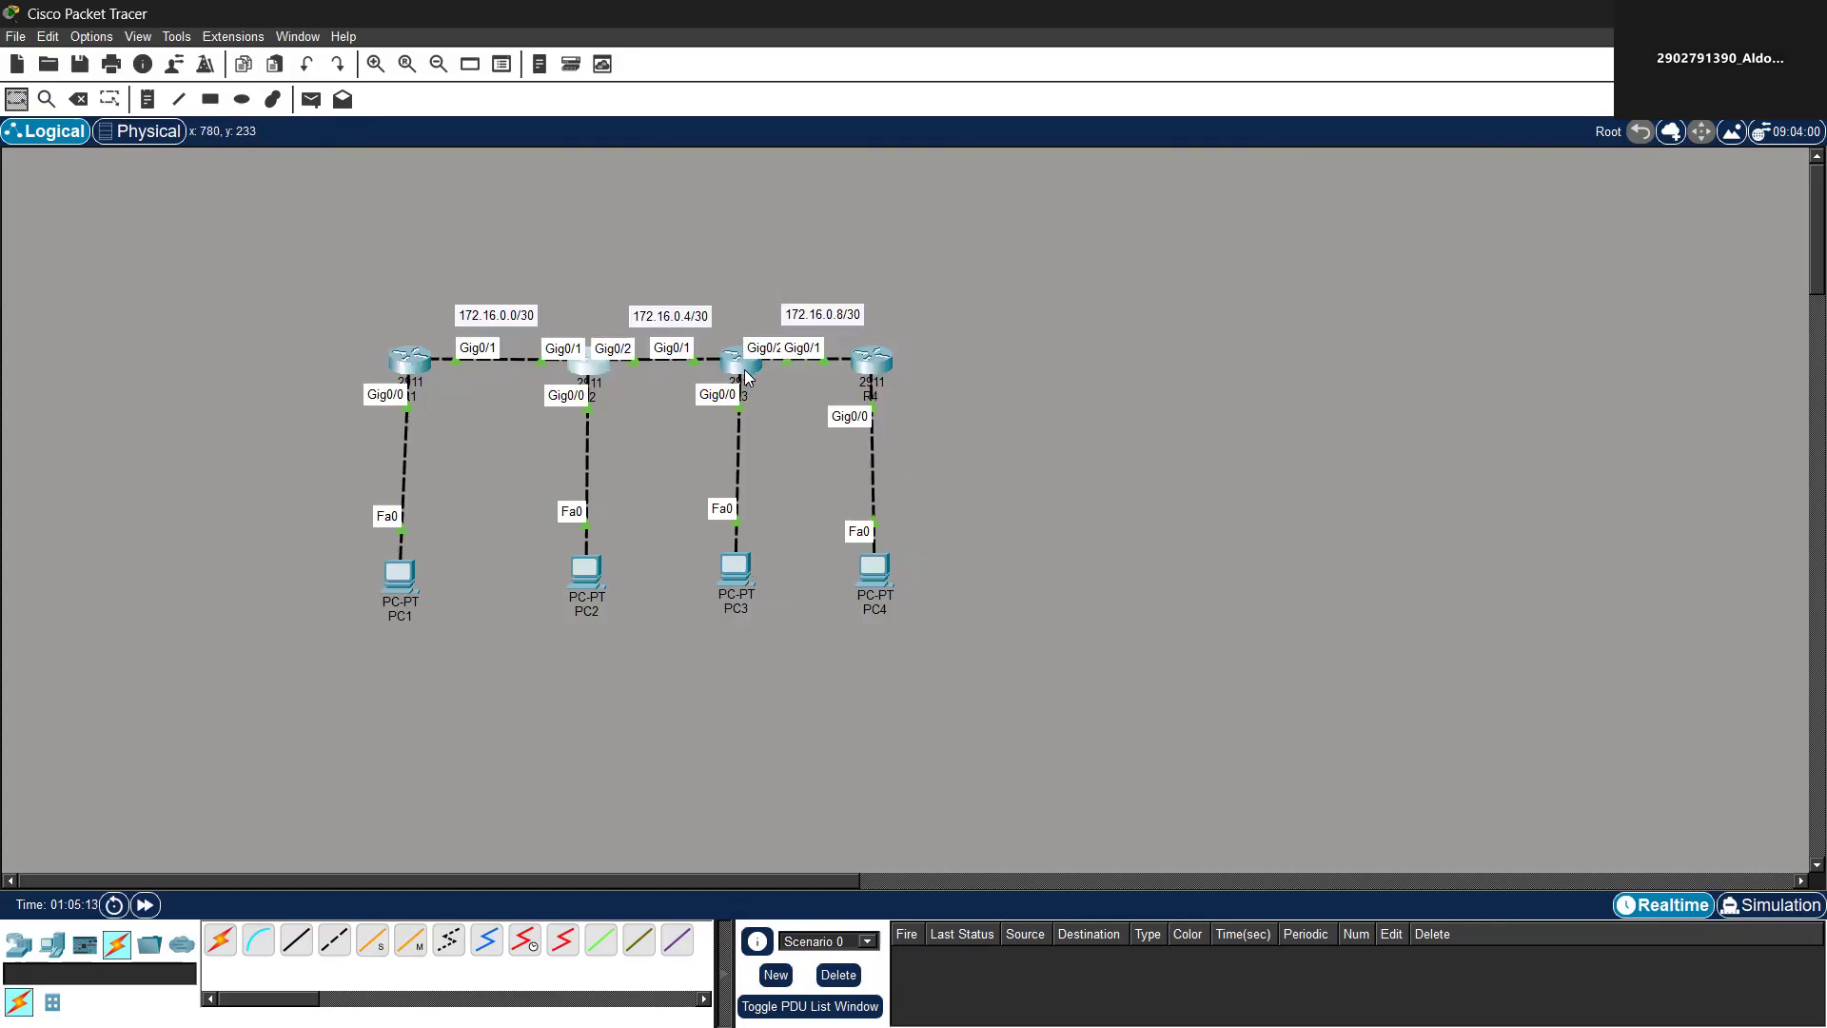
# Show R3's OSPF neighbors with show ip ospf neighbor, examine the entries, and close R3's window
pyautogui.click(746, 368)
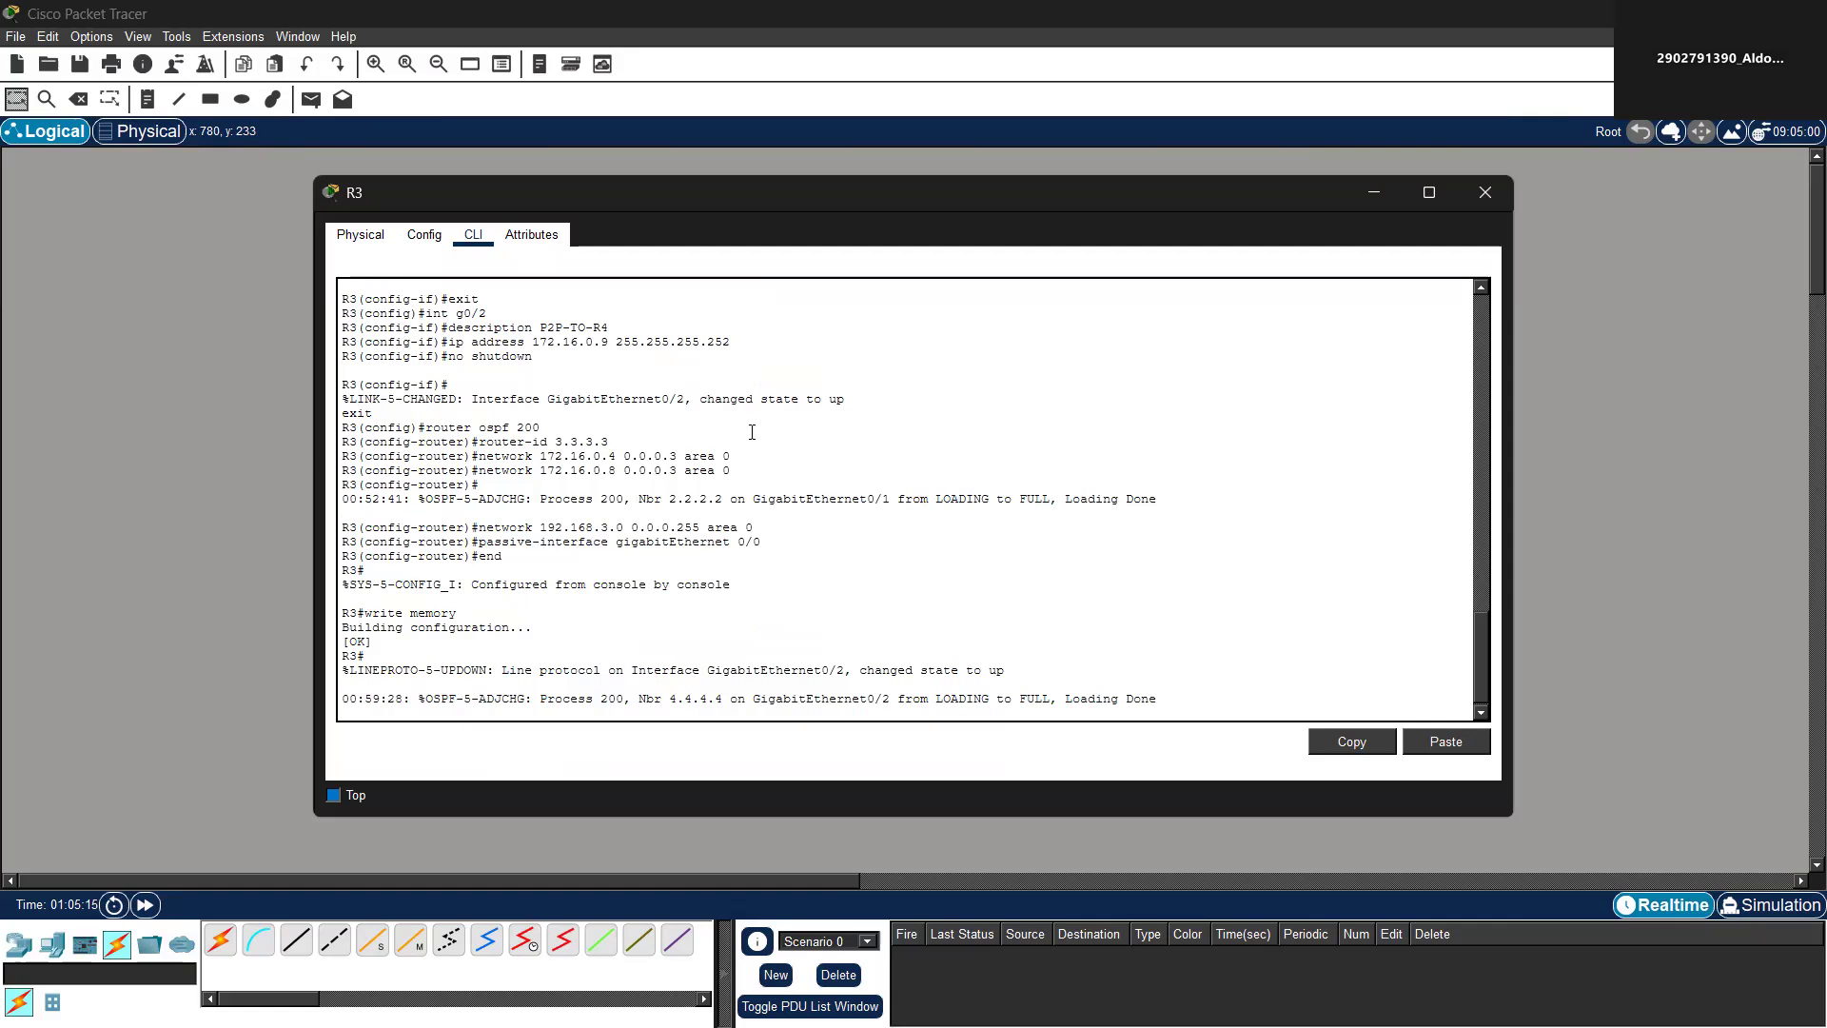
pyautogui.press('Return')
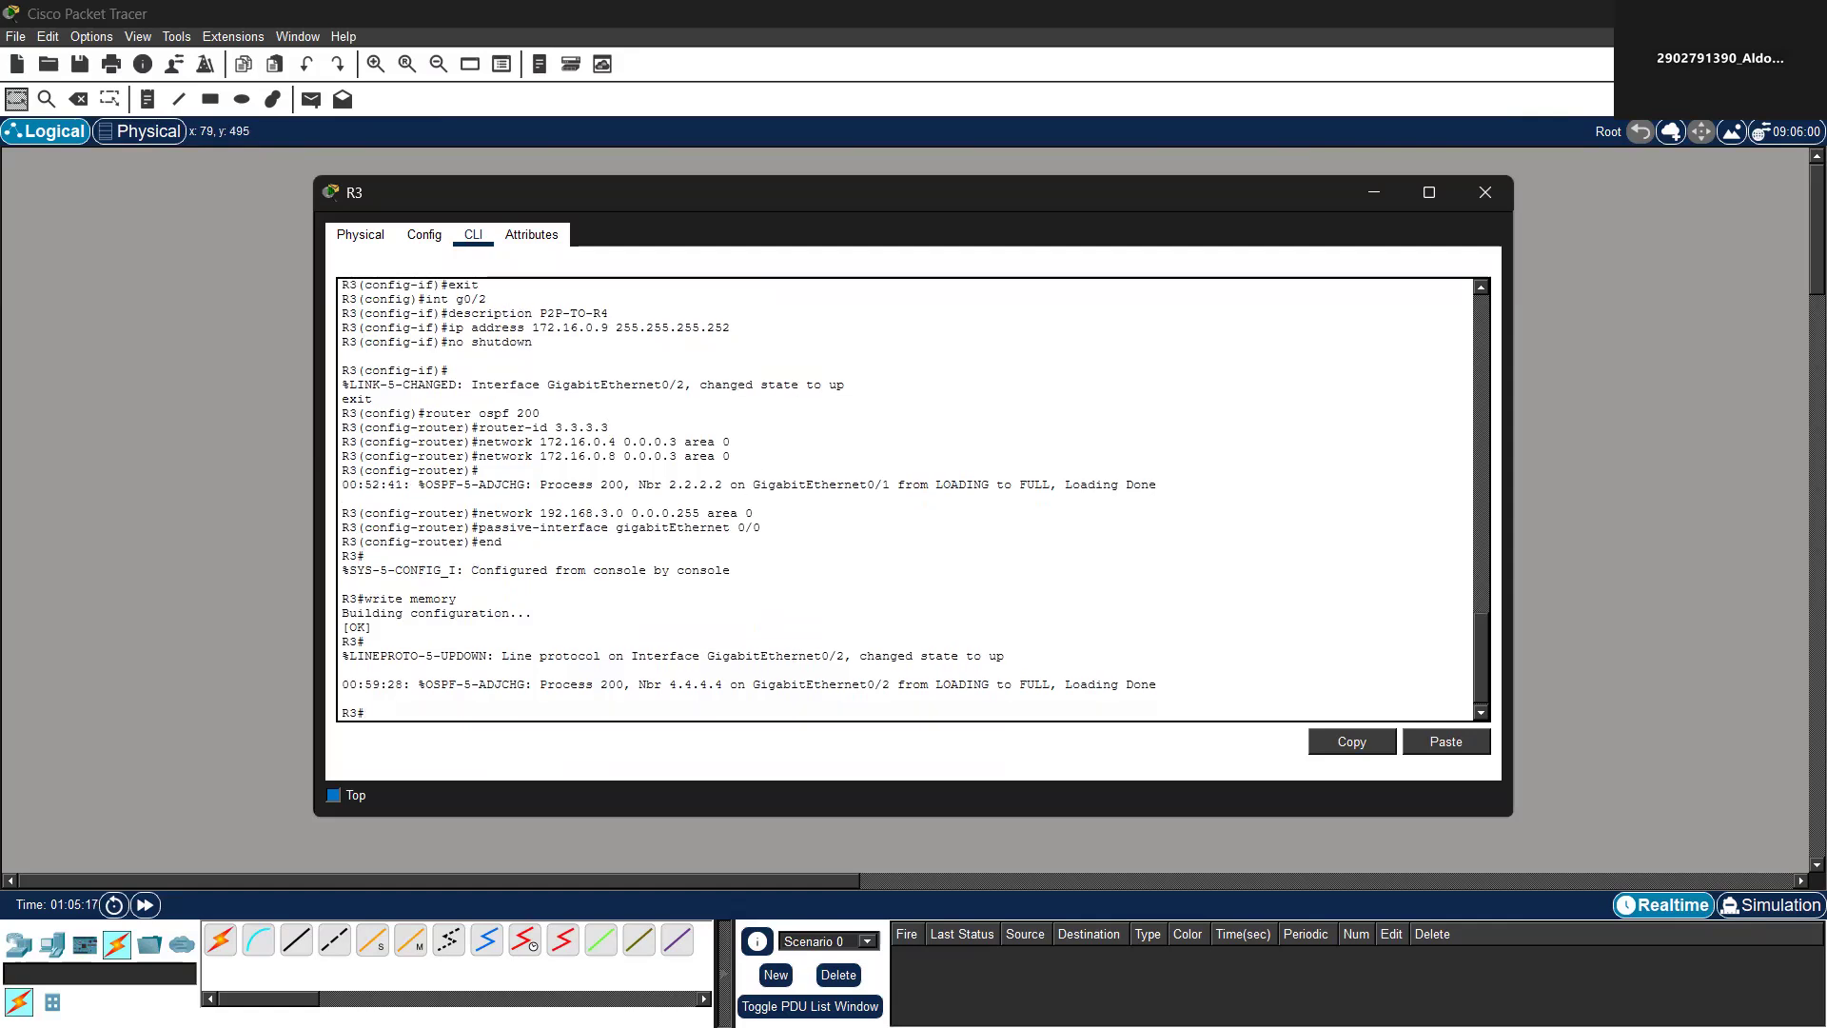
pyautogui.write('show ip ospf neighbor')
pyautogui.press('Return')
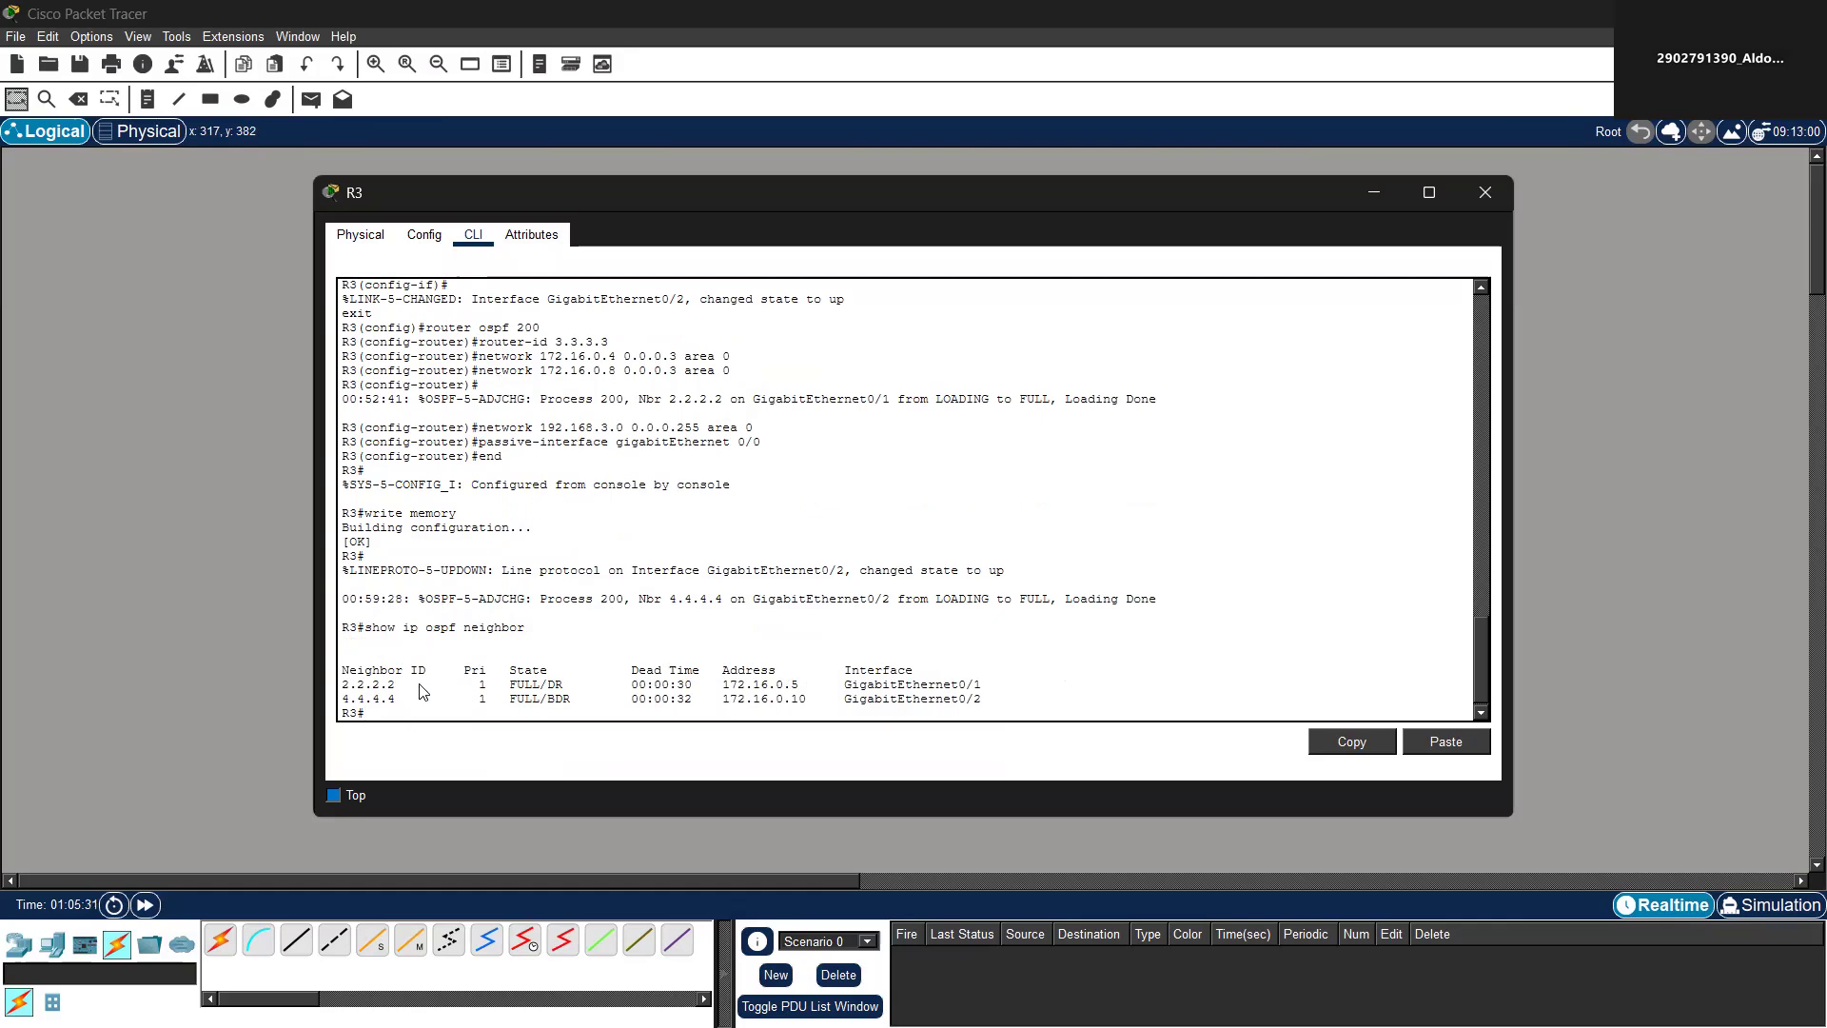
pyautogui.moveTo(411, 698); pyautogui.dragTo(323, 671)
pyautogui.click(368, 698)
pyautogui.click(671, 586)
pyautogui.moveTo(391, 715); pyautogui.dragTo(345, 700)
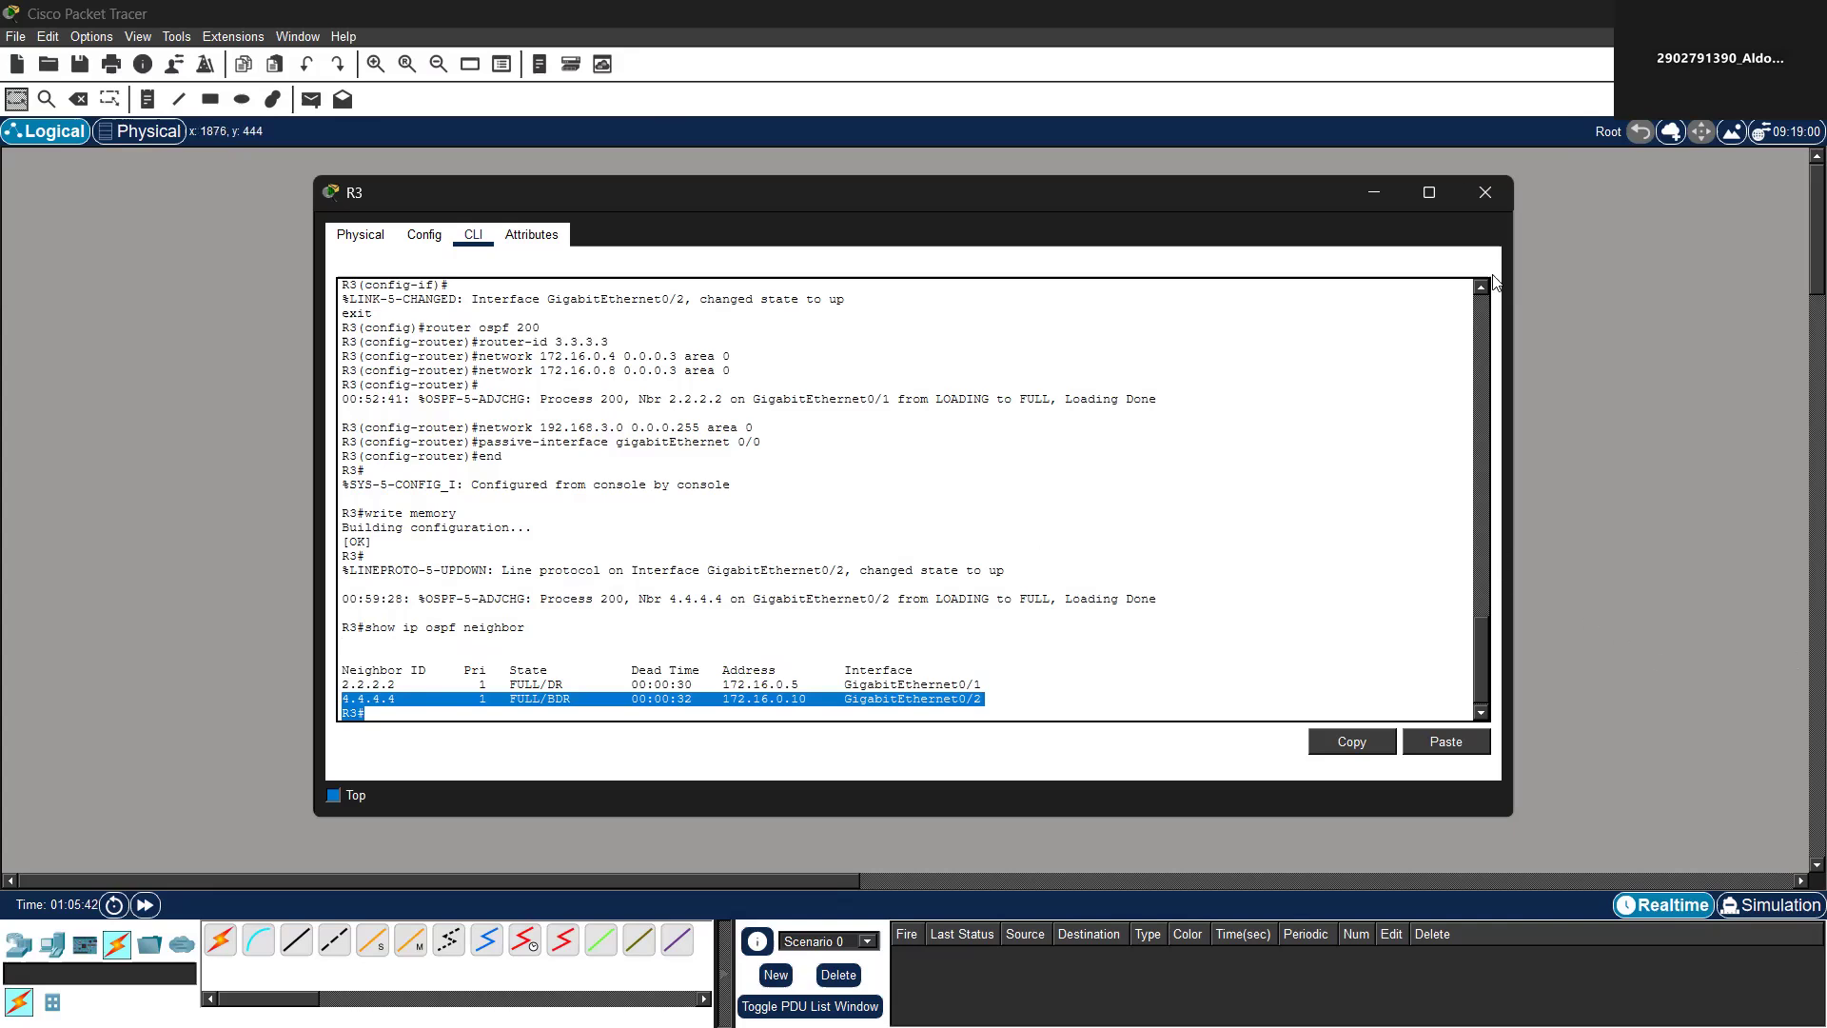
pyautogui.click(1475, 193)
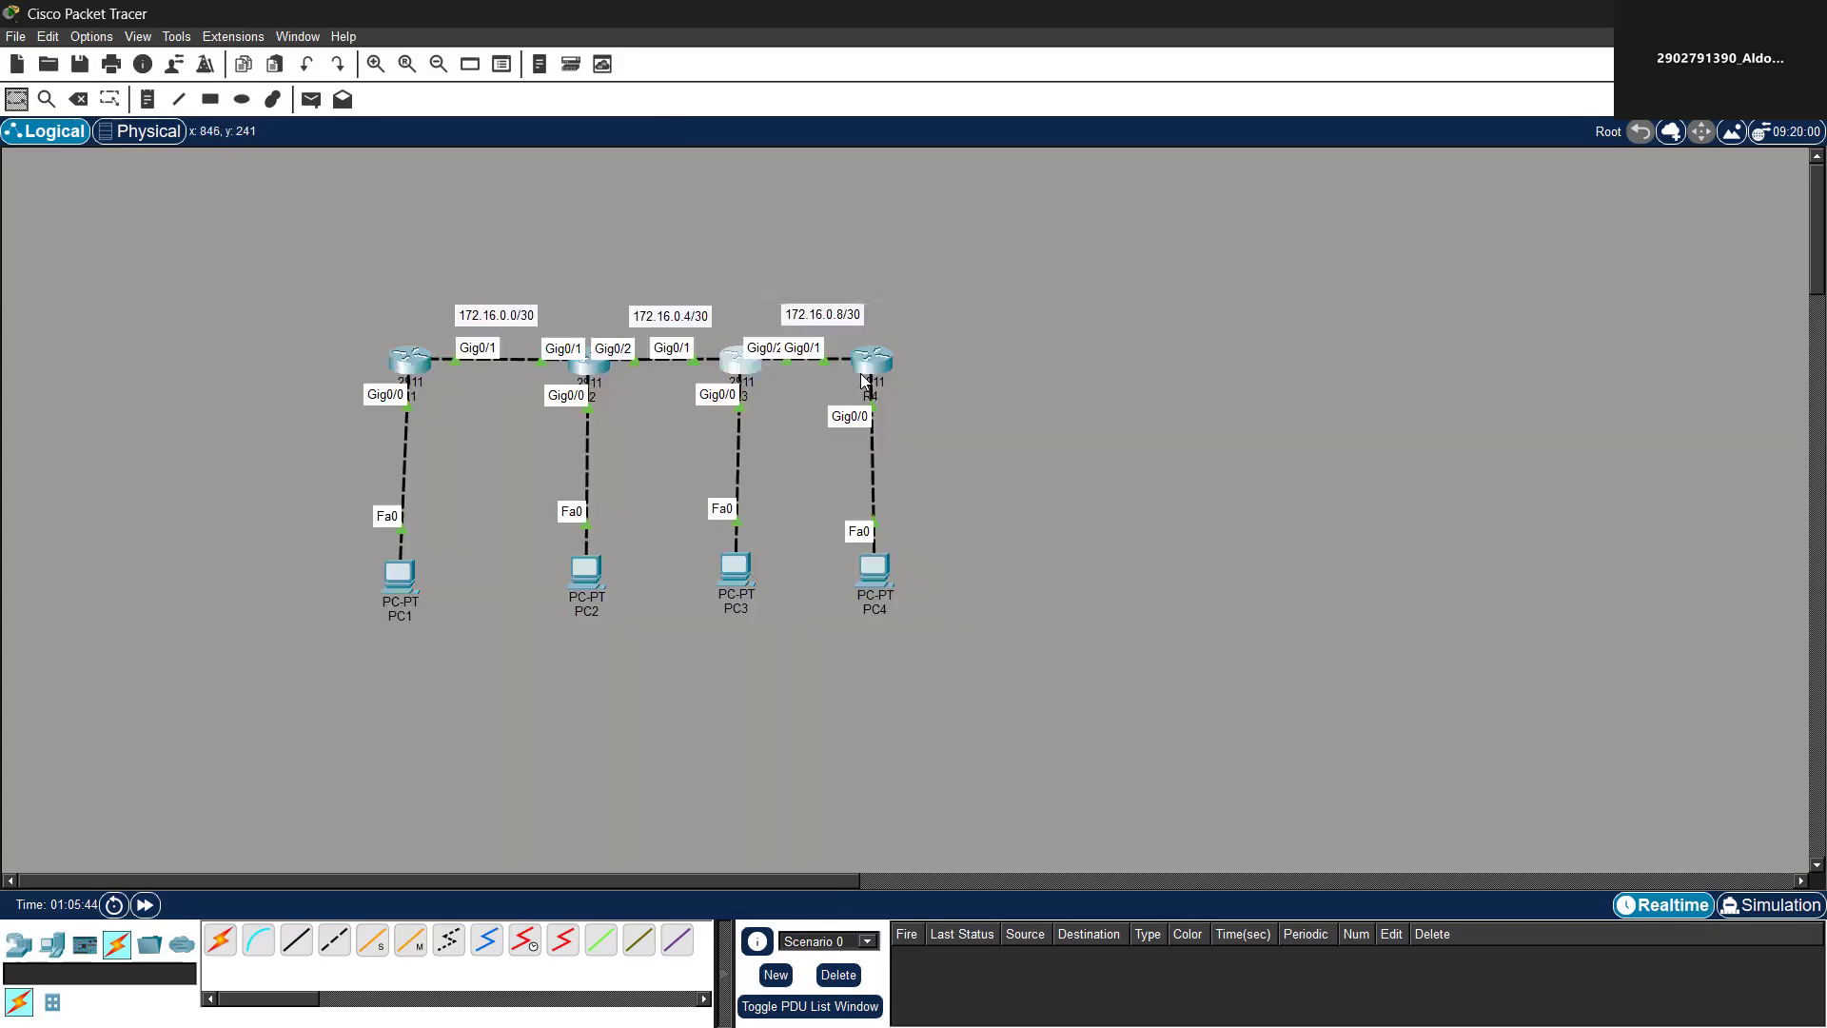
# Show R4's OSPF neighbors with show ip ospf neighbor, examine the entry, and close R4's window
pyautogui.click(874, 367)
pyautogui.click(814, 418)
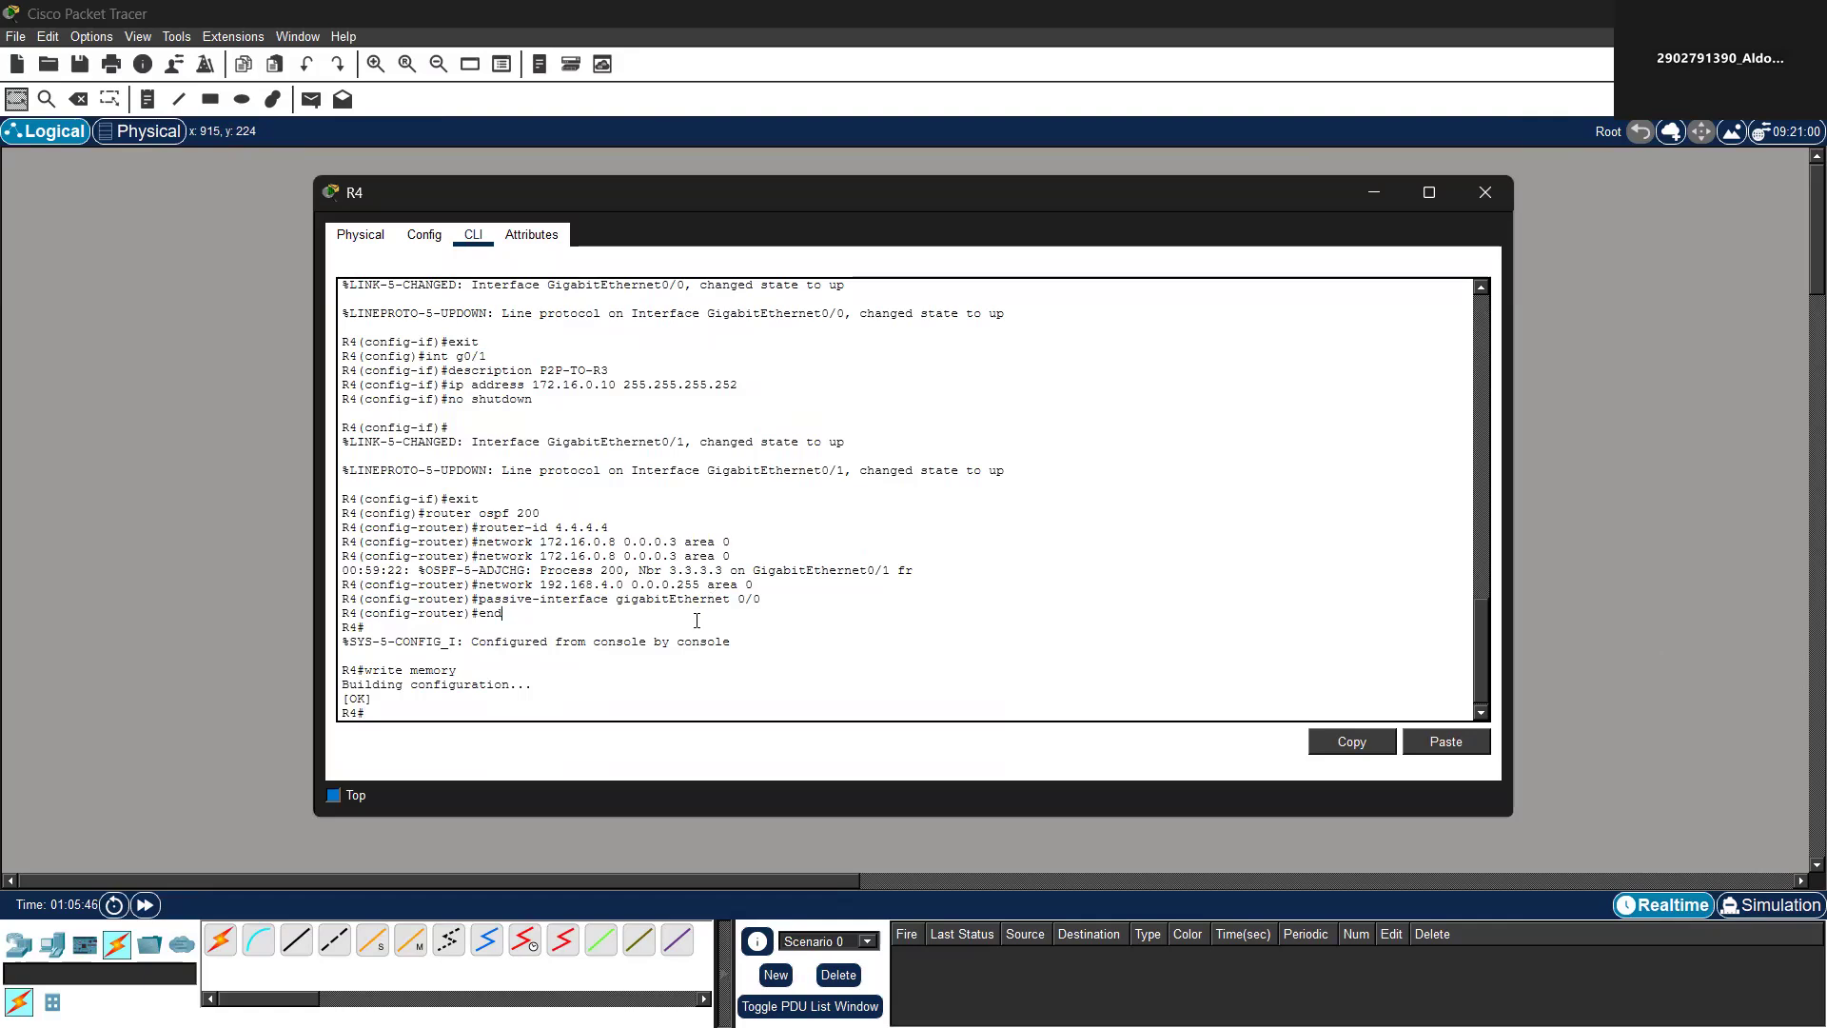
pyautogui.press('Up')
pyautogui.press('BackSpace')
pyautogui.press('BackSpace')
pyautogui.press('BackSpace')
pyautogui.press('BackSpace')
pyautogui.press('BackSpace')
pyautogui.press('BackSpace')
pyautogui.press('BackSpace')
pyautogui.press('BackSpace')
pyautogui.press('BackSpace')
pyautogui.press('BackSpace')
pyautogui.press('BackSpace')
pyautogui.write('show ip ospf neighbo')
pyautogui.press('Return')
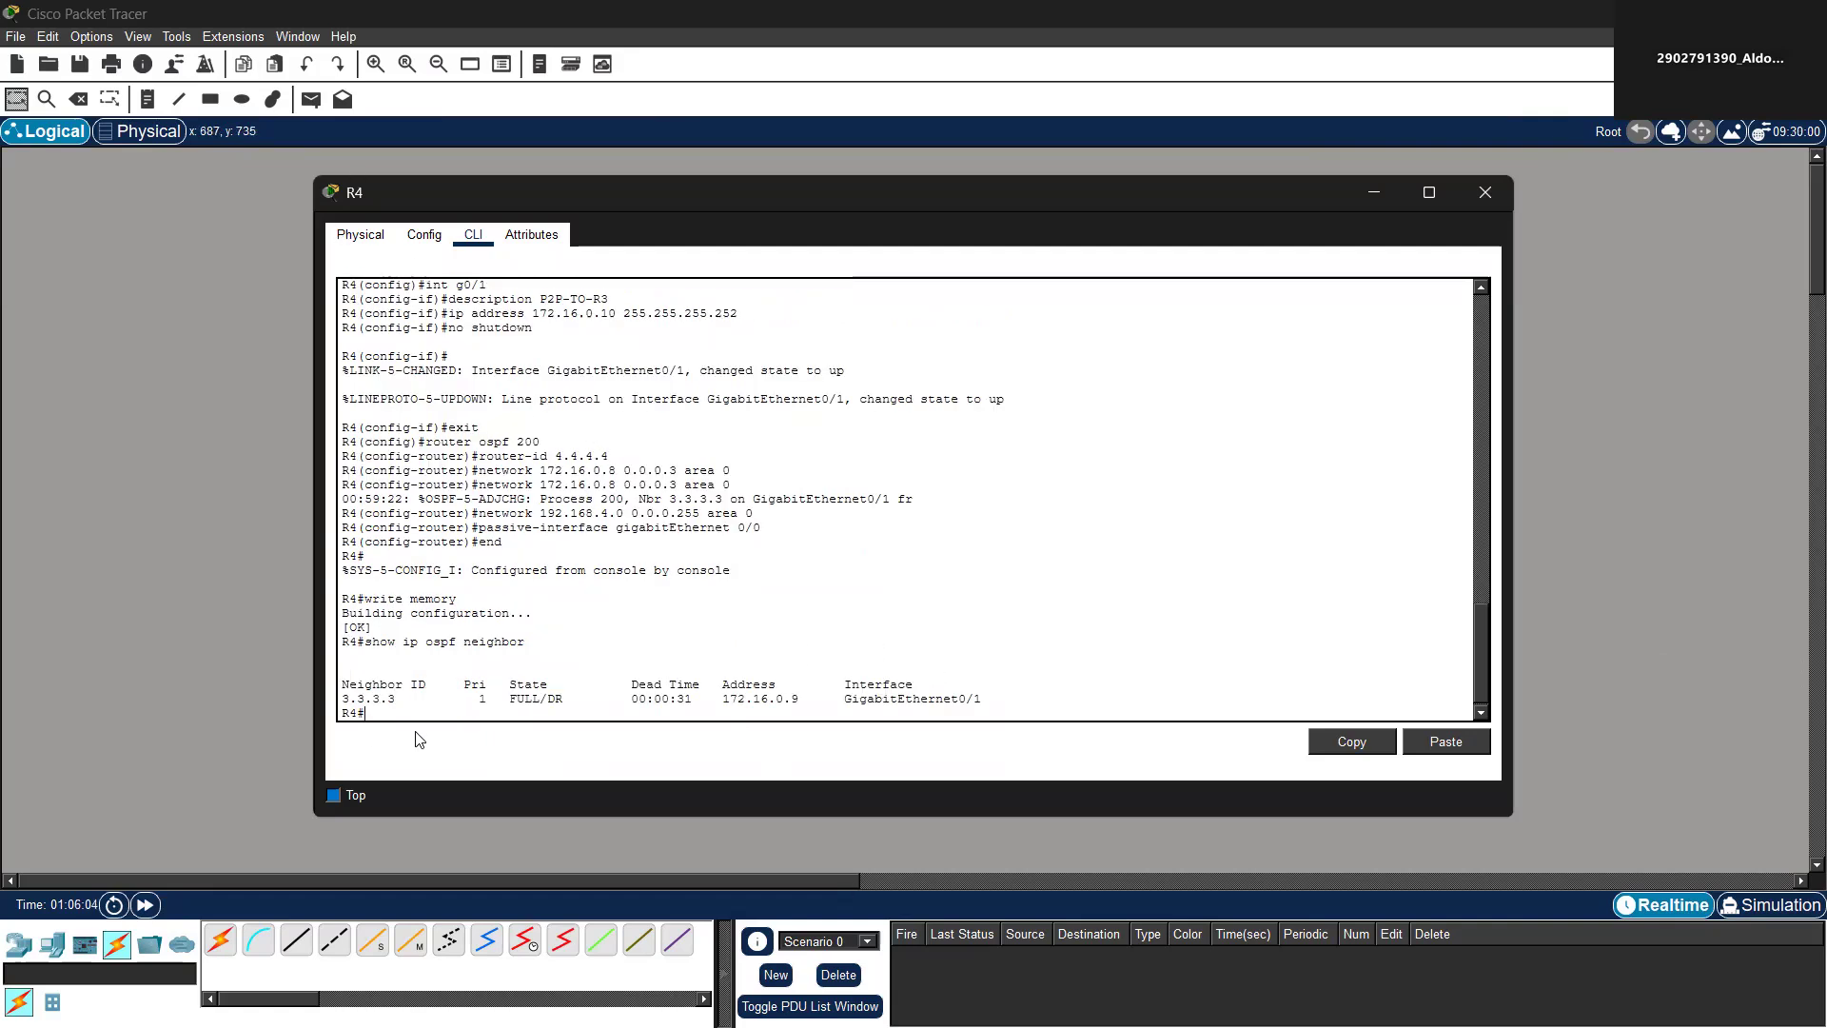
pyautogui.moveTo(344, 699); pyautogui.dragTo(985, 714)
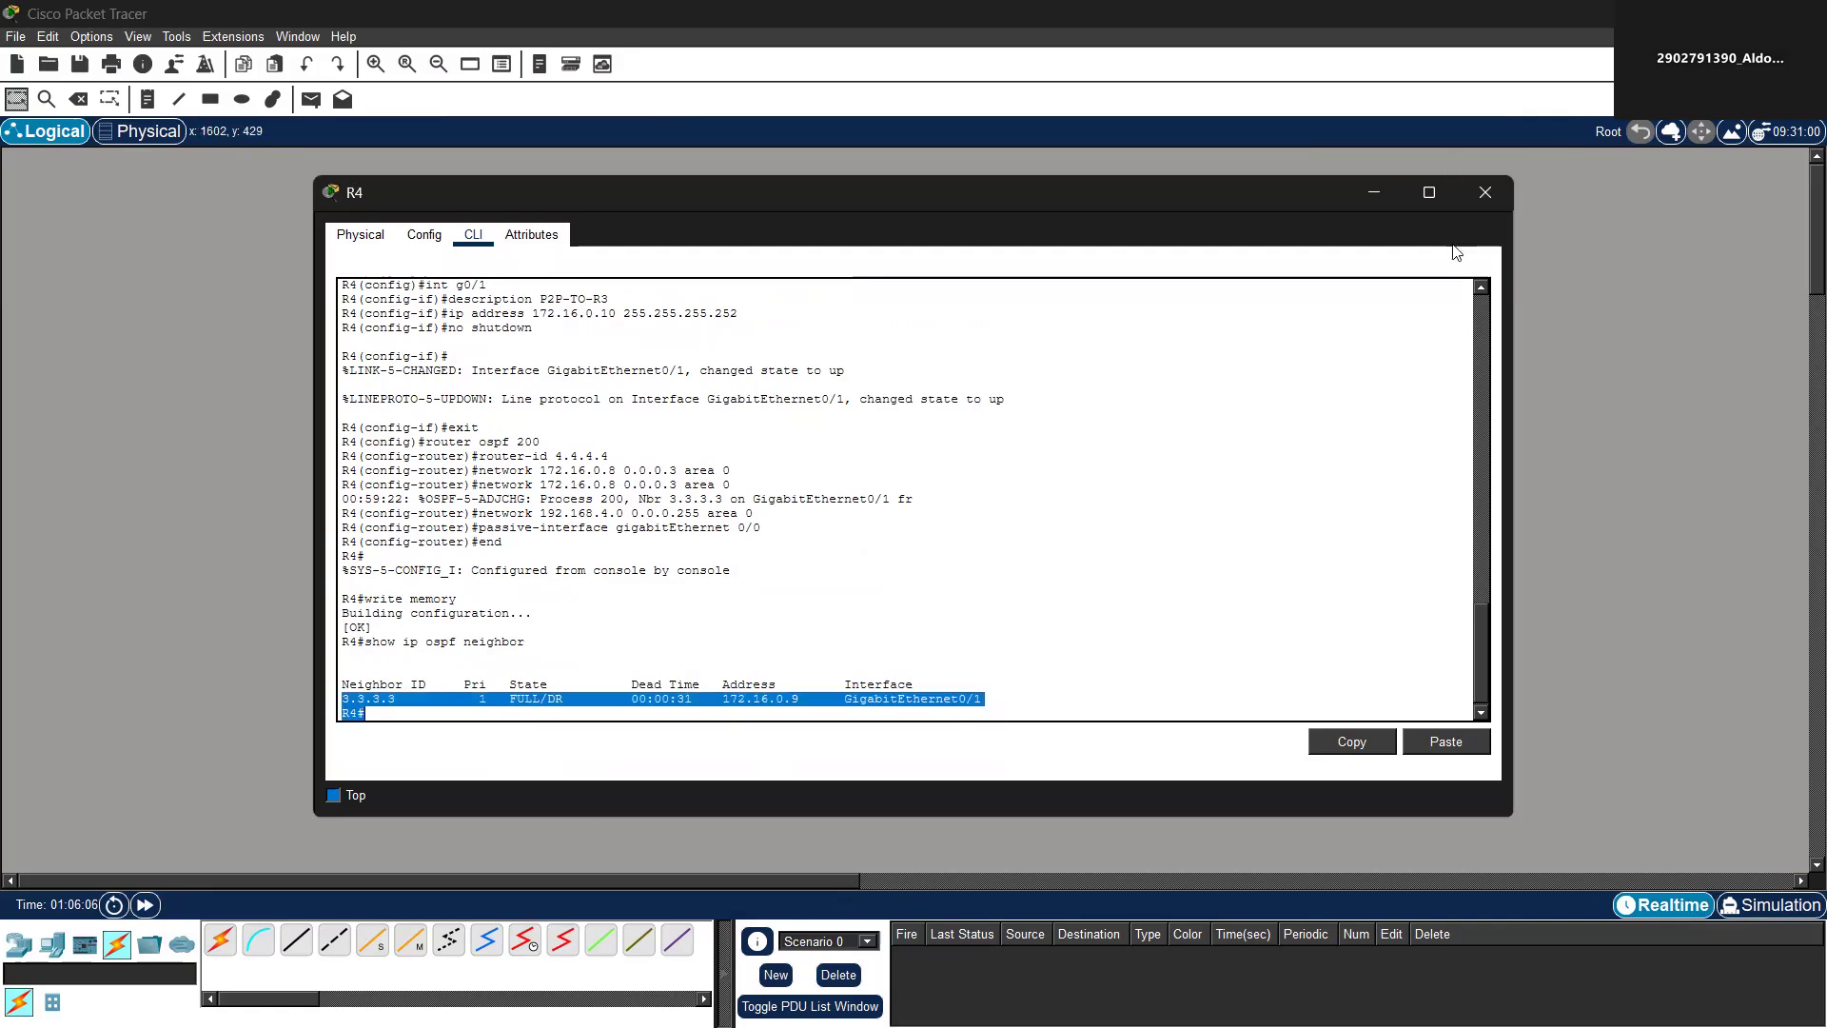
pyautogui.click(1484, 196)
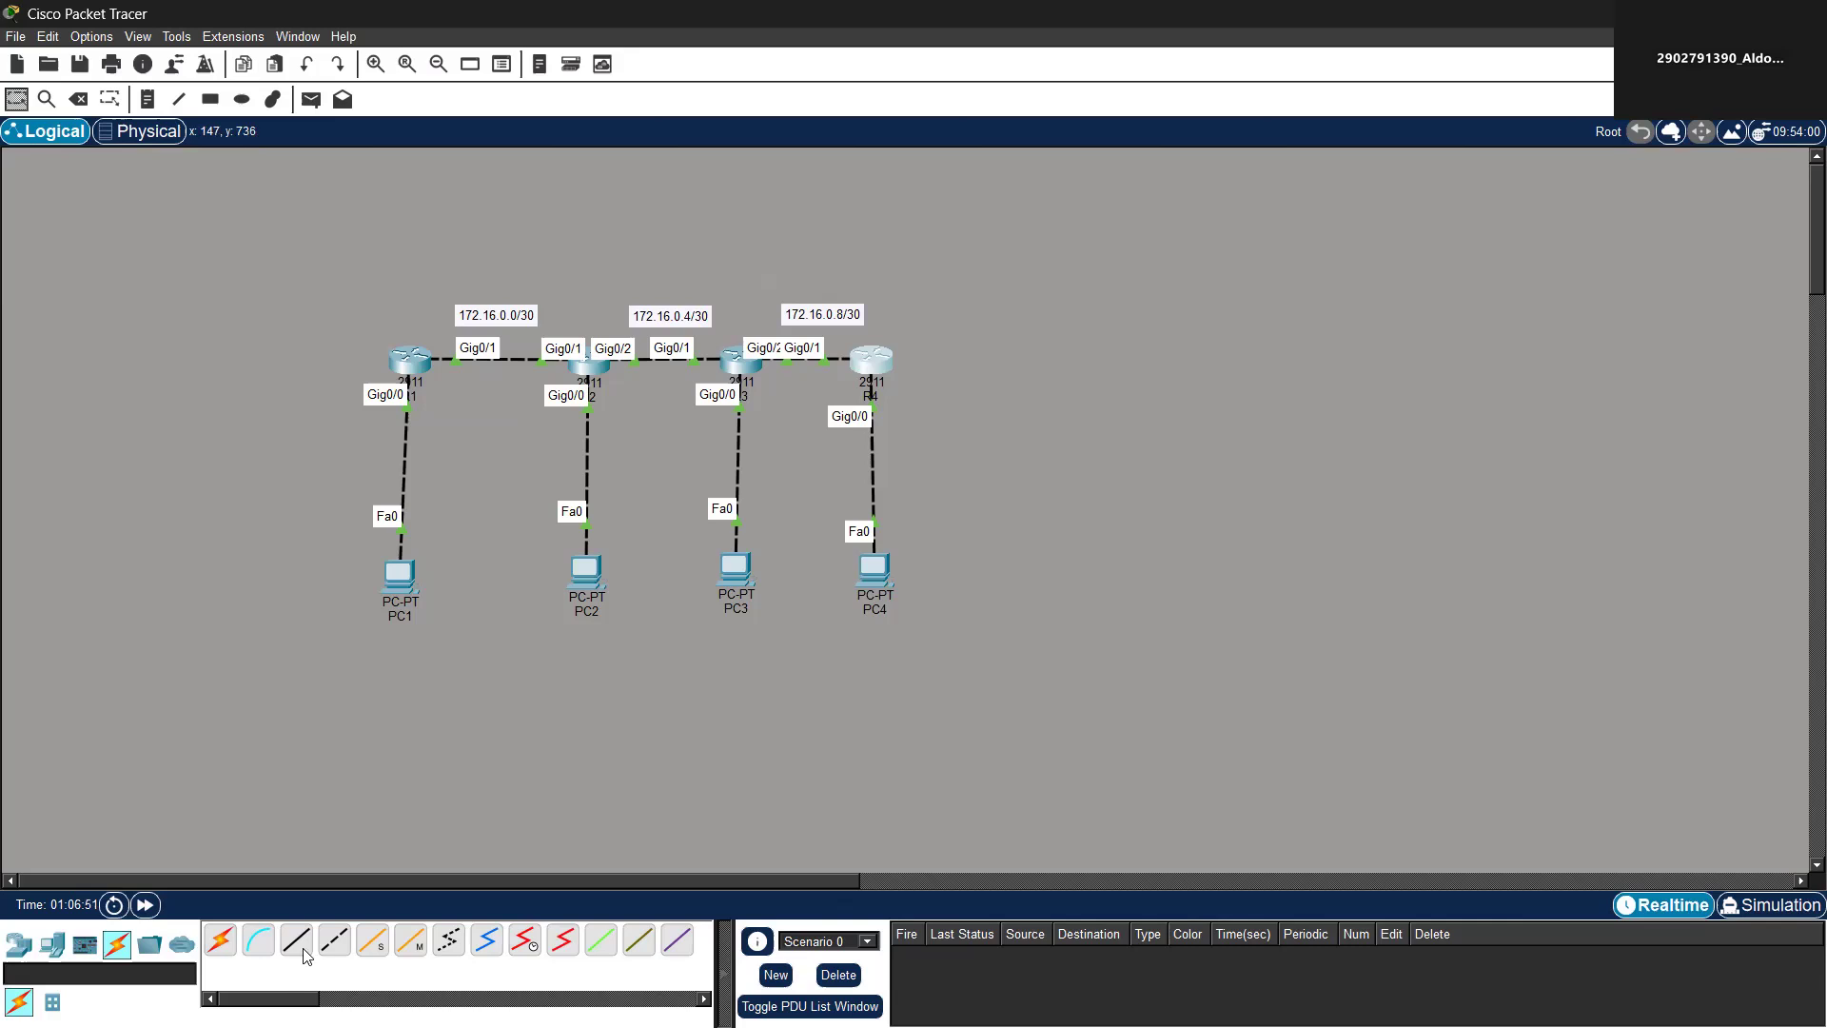
# Show the OSPF-learned routes in R1's routing table with show ip route ospf
pyautogui.click(414, 360)
pyautogui.click(668, 597)
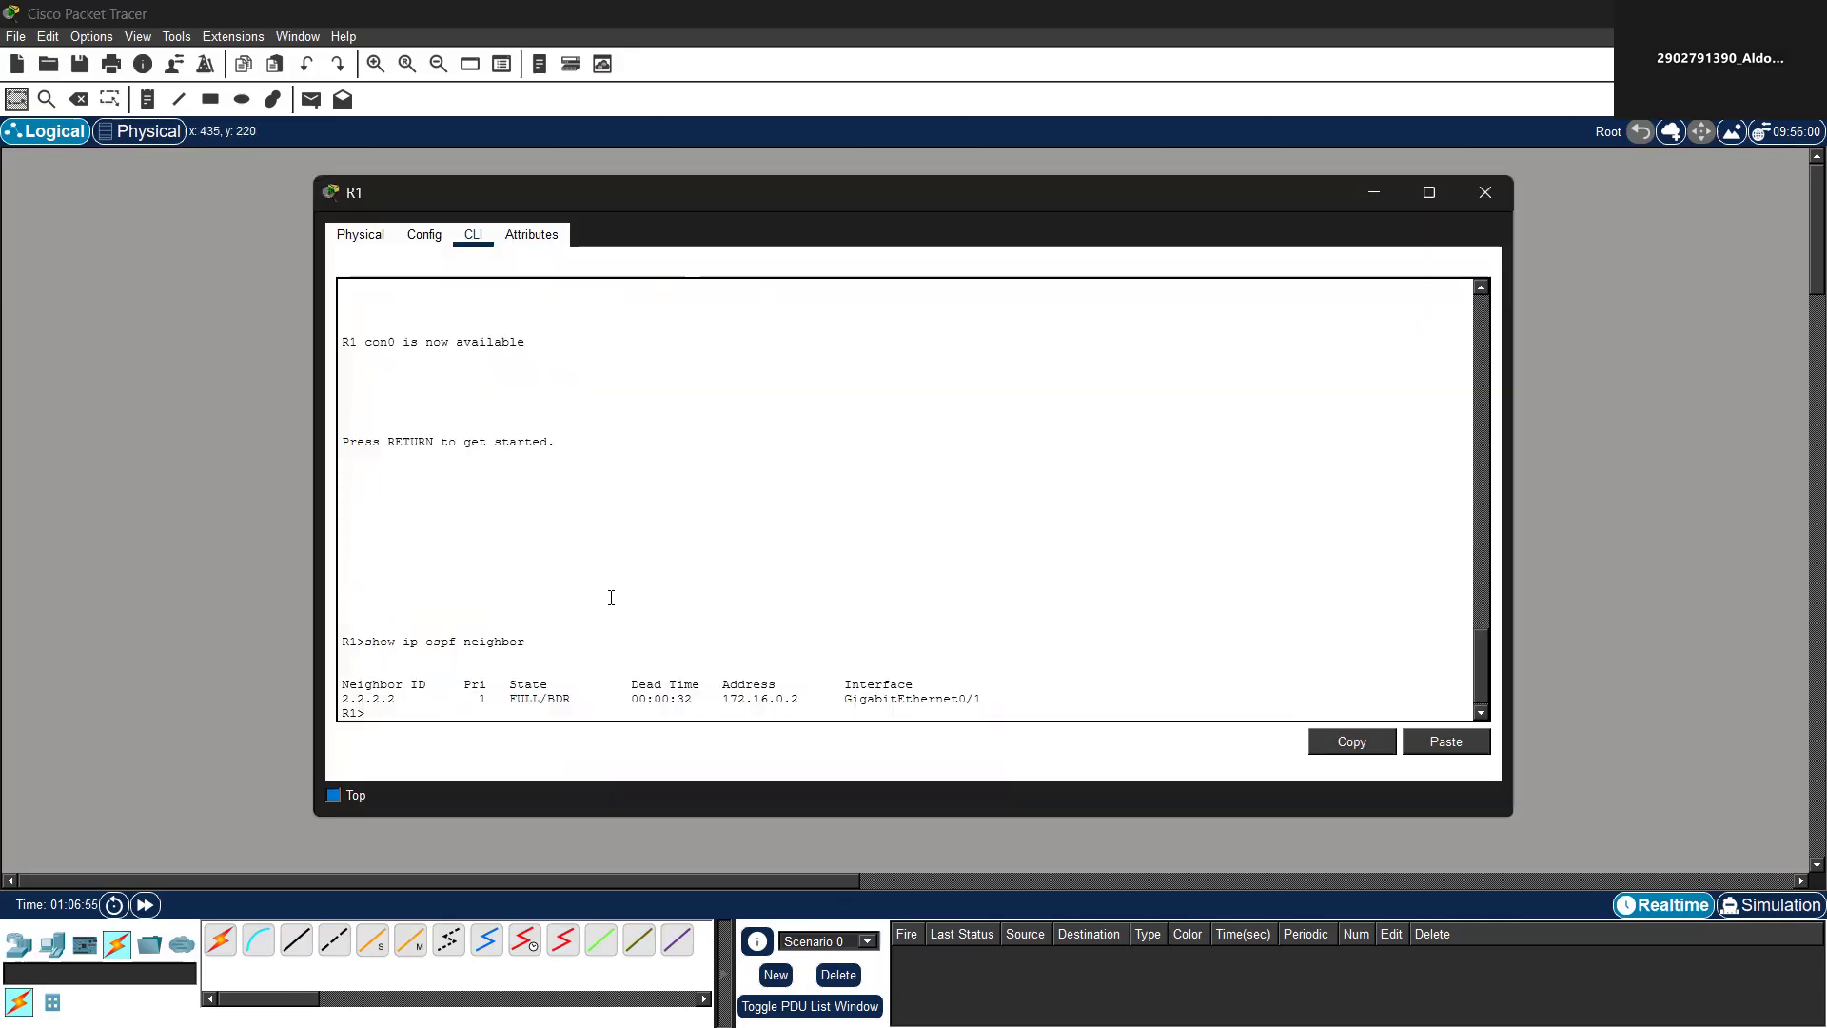
pyautogui.write('sho')
pyautogui.write('w ipd')
pyautogui.write(' rc')
pyautogui.write('te o')
pyautogui.write('spf')
pyautogui.press('BackSpace')
pyautogui.press('Return')
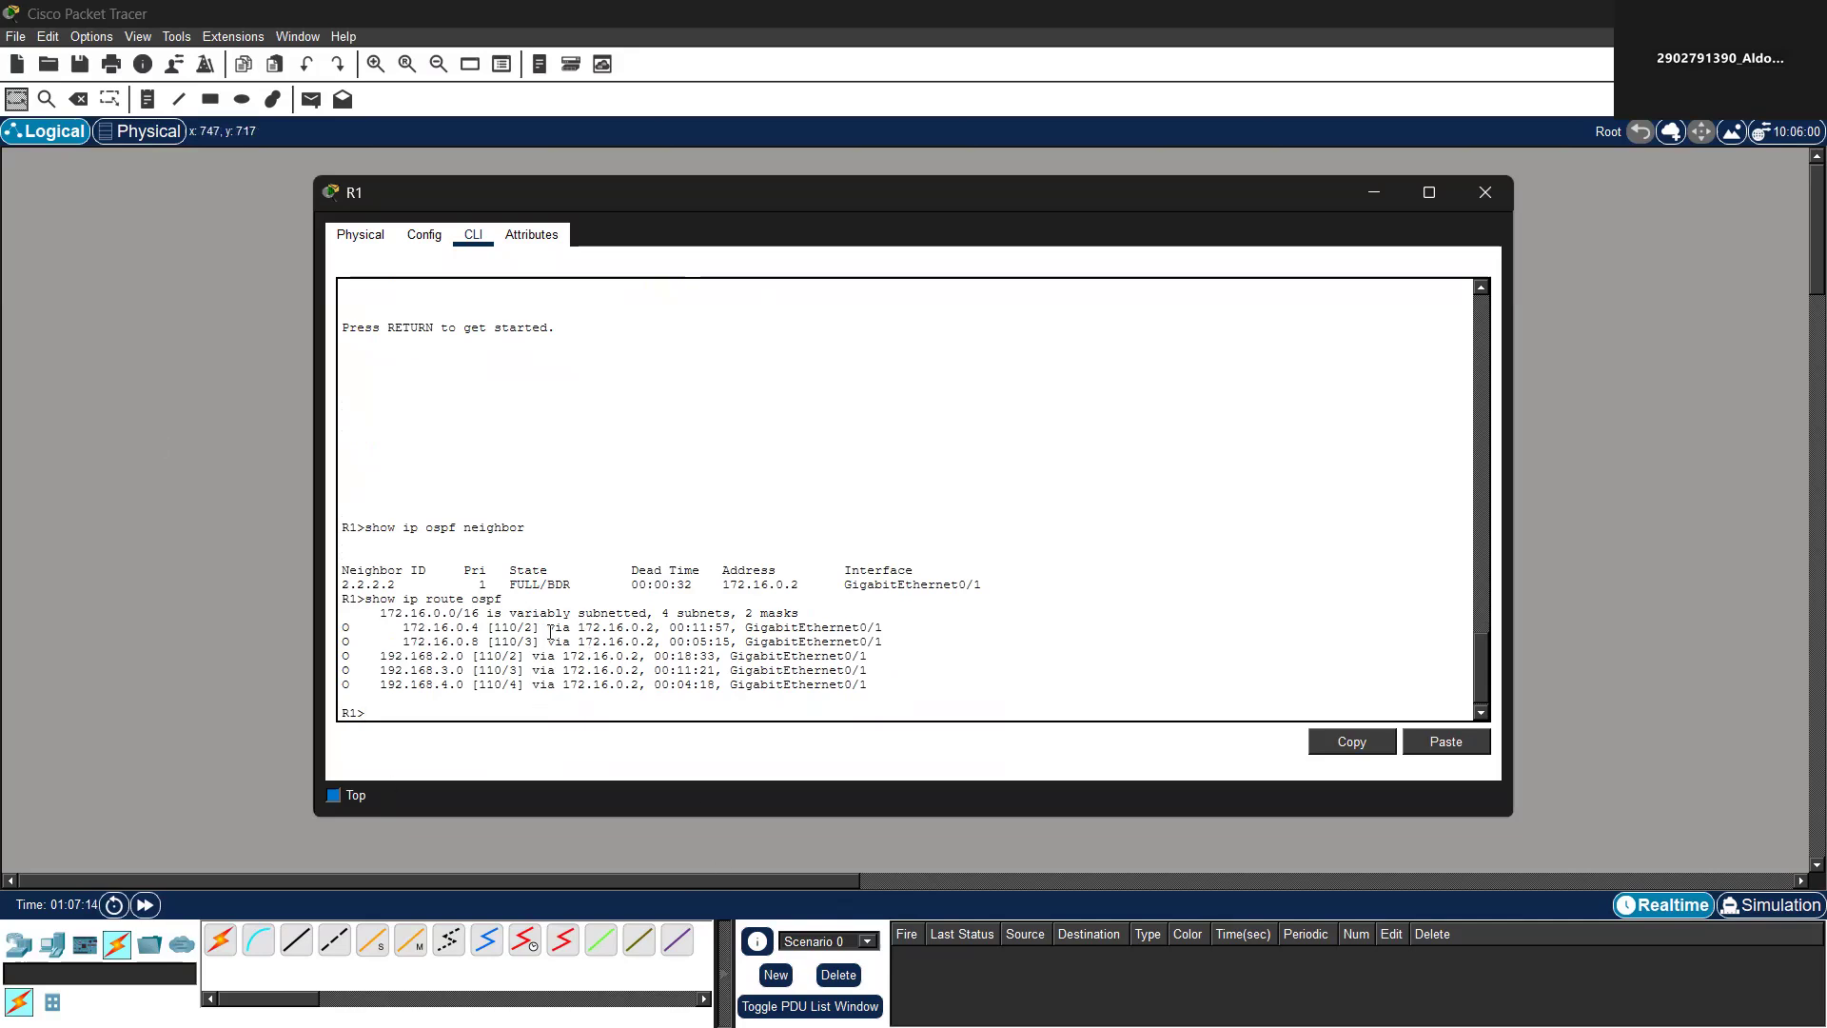
# Examine the OSPF routes listed on R1, checking the 172.16.0.0 link subnets, the remote 192.168 networks and their next hops
pyautogui.moveTo(550, 633); pyautogui.dragTo(745, 654)
pyautogui.click(745, 655)
pyautogui.moveTo(465, 627); pyautogui.dragTo(394, 627)
pyautogui.click(423, 613)
pyautogui.moveTo(407, 644); pyautogui.dragTo(441, 656)
pyautogui.click(409, 660)
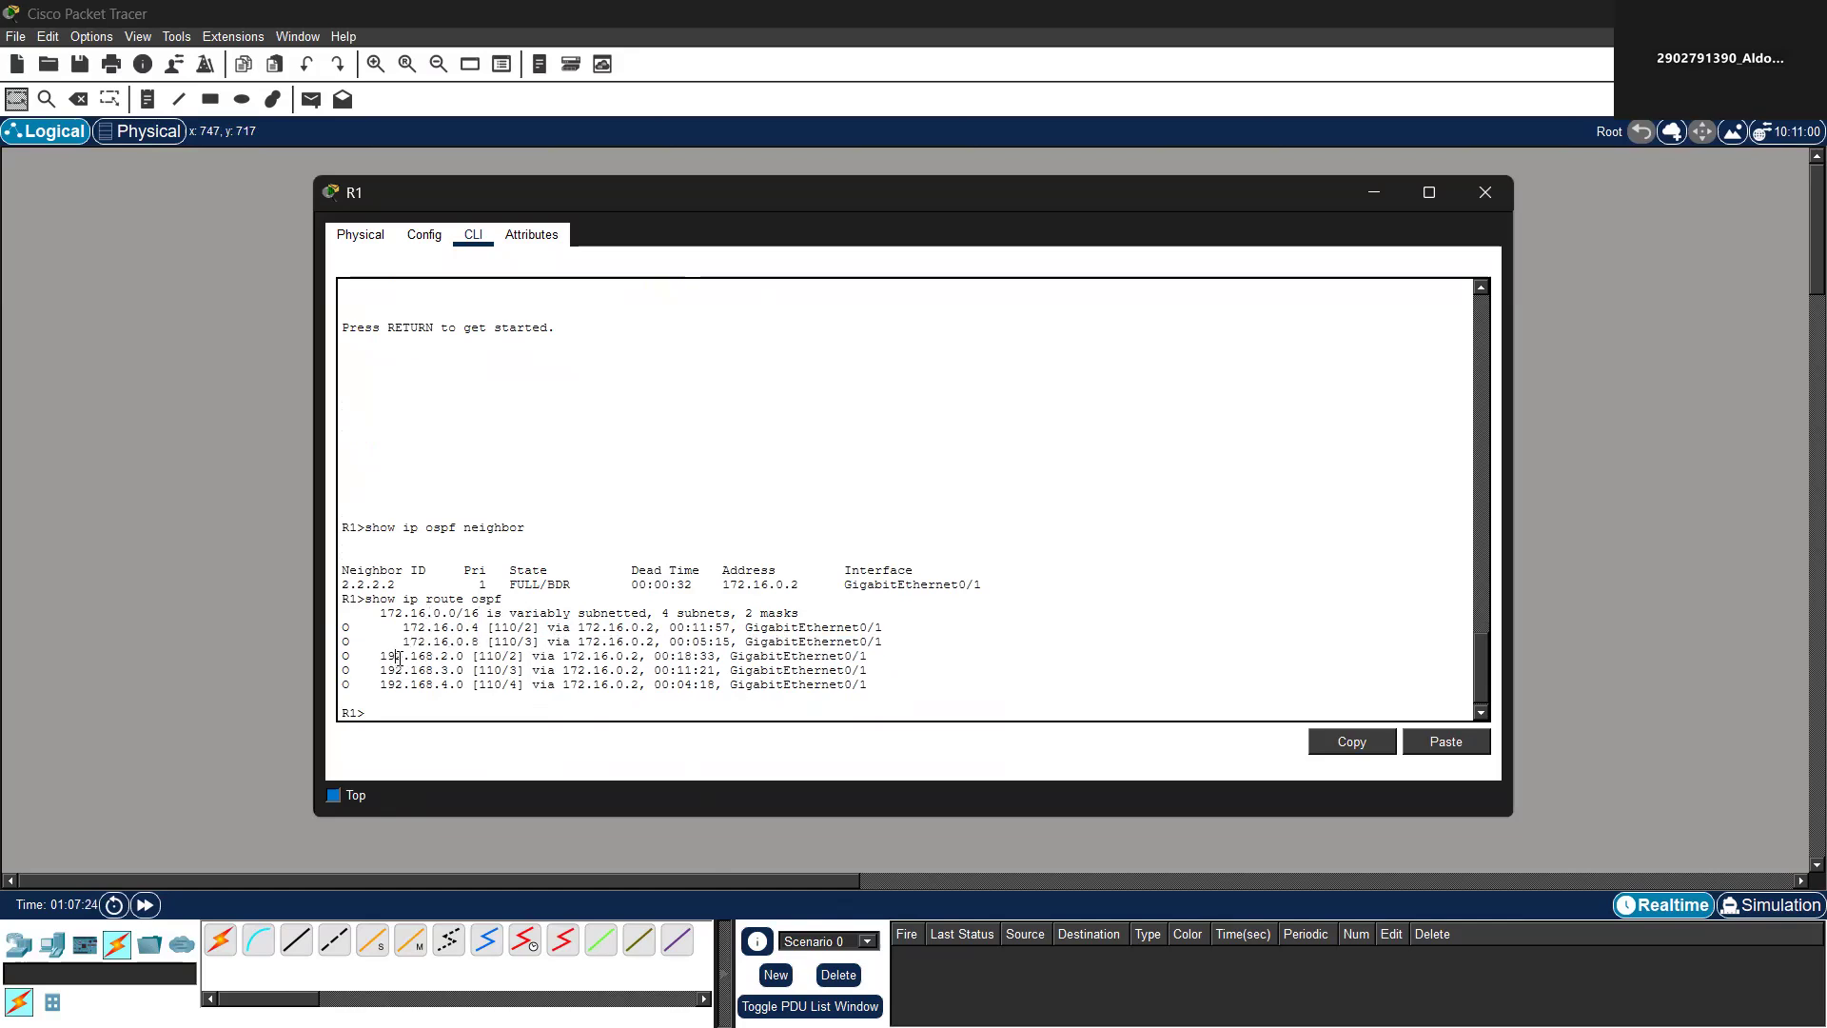
pyautogui.moveTo(394, 675)
pyautogui.mouseDown()
pyautogui.moveTo(485, 684)
pyautogui.moveTo(428, 684)
pyautogui.mouseUp()
pyautogui.click(730, 617)
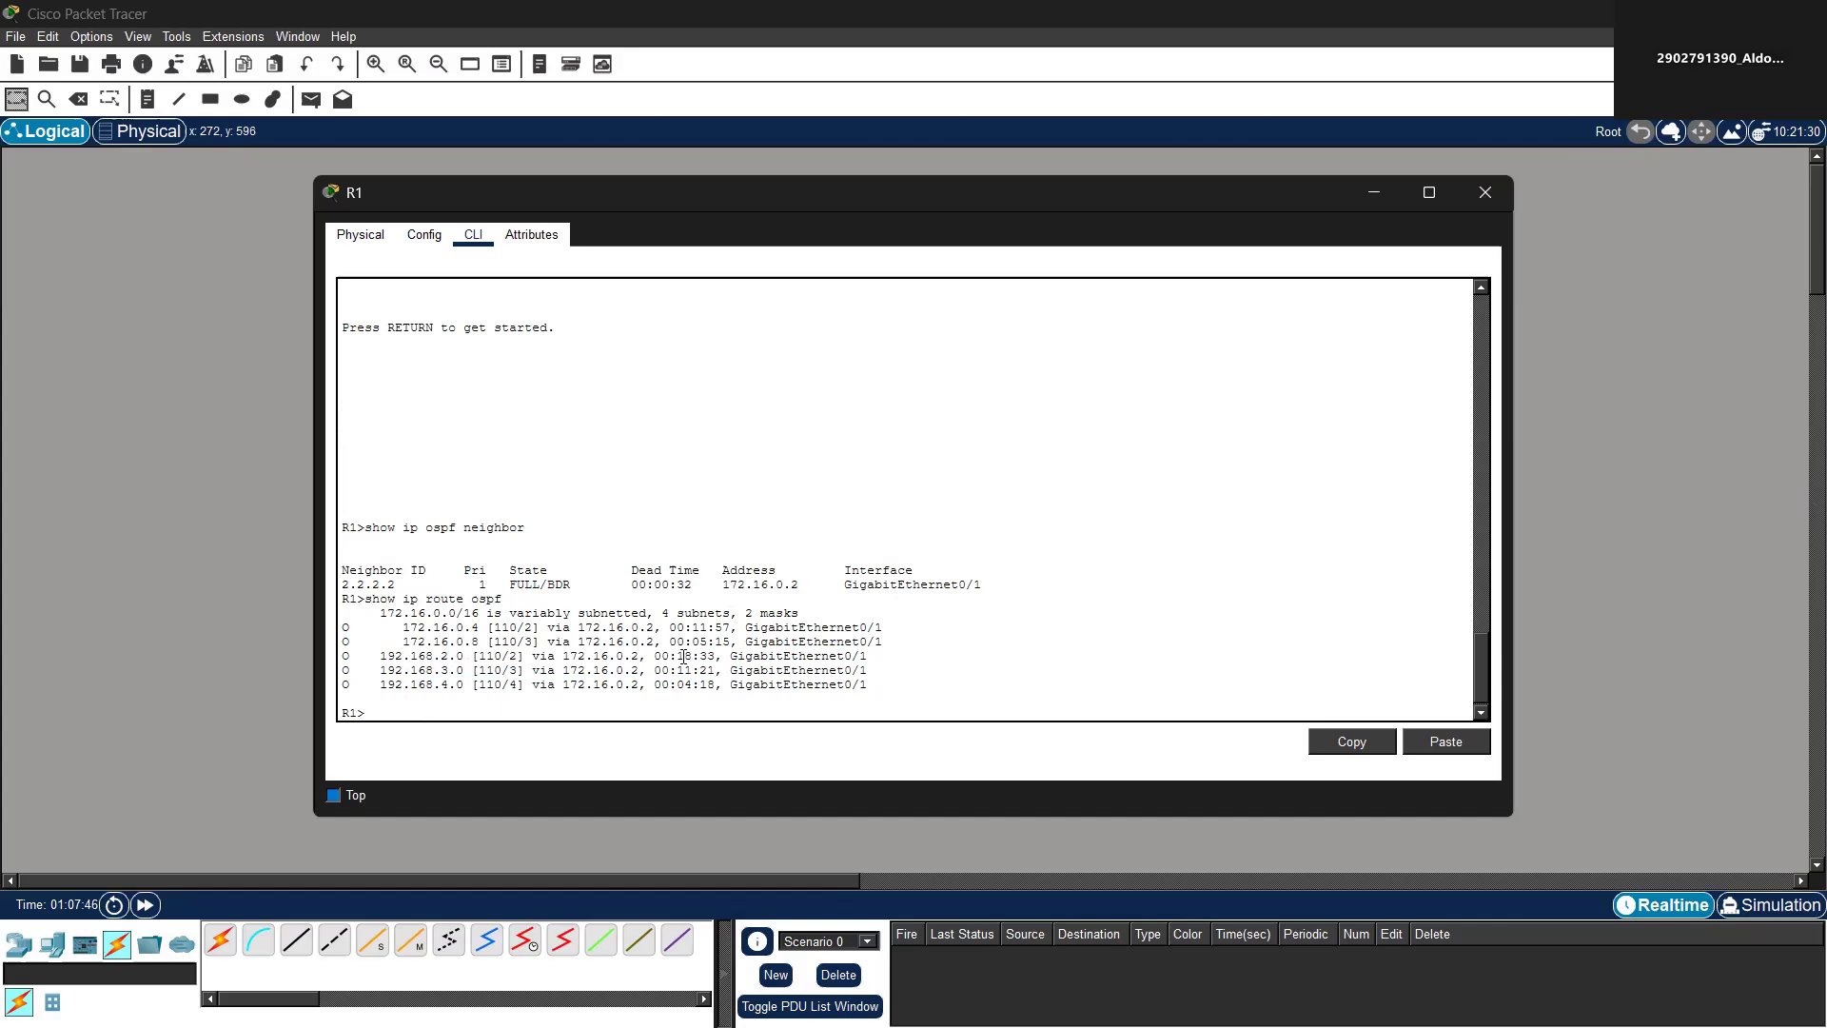
# Show R1's routing protocol details with show ip protocols, examine the OSPF process and filter list entries, and close R1's window
pyautogui.write('show ip proticils')
pyautogui.press('BackSpace')
pyautogui.press('BackSpace')
pyautogui.write('ocols')
pyautogui.press('Return')
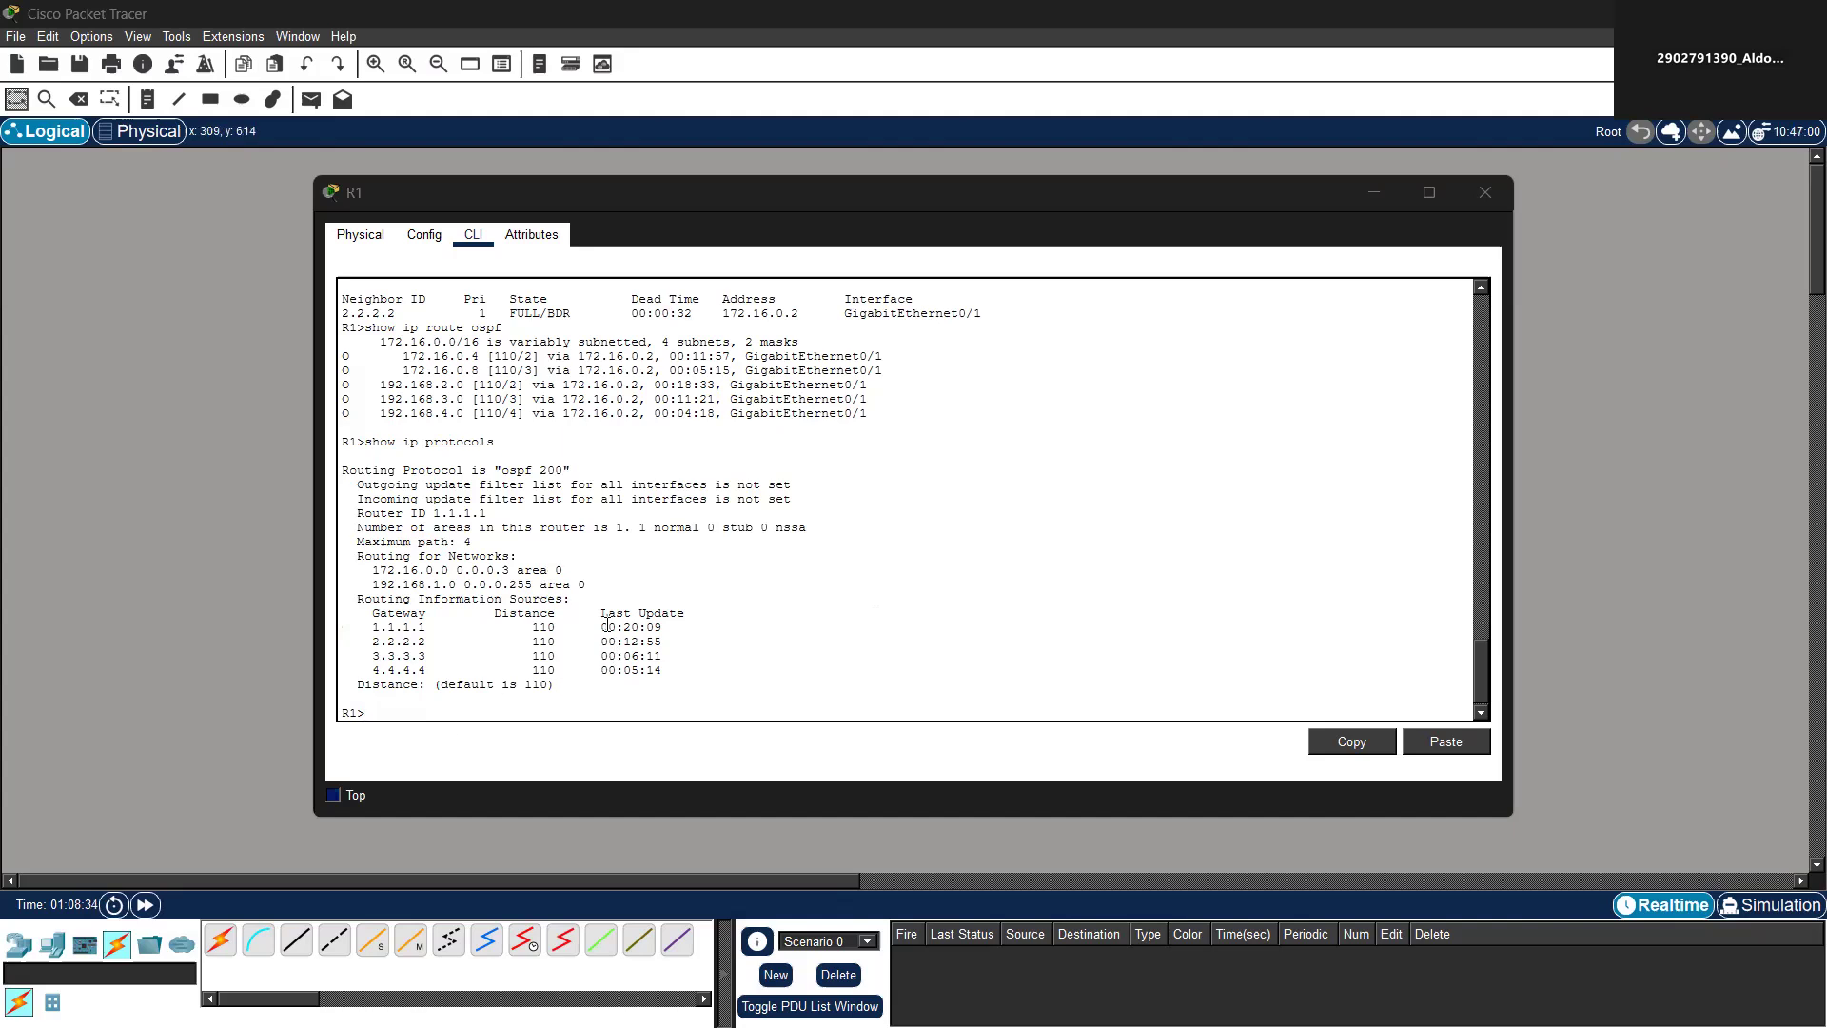
pyautogui.click(545, 466)
pyautogui.moveTo(364, 470); pyautogui.dragTo(656, 473)
pyautogui.click(521, 487)
pyautogui.keyDown('shift'); pyautogui.click(625, 457); pyautogui.keyUp('shift')
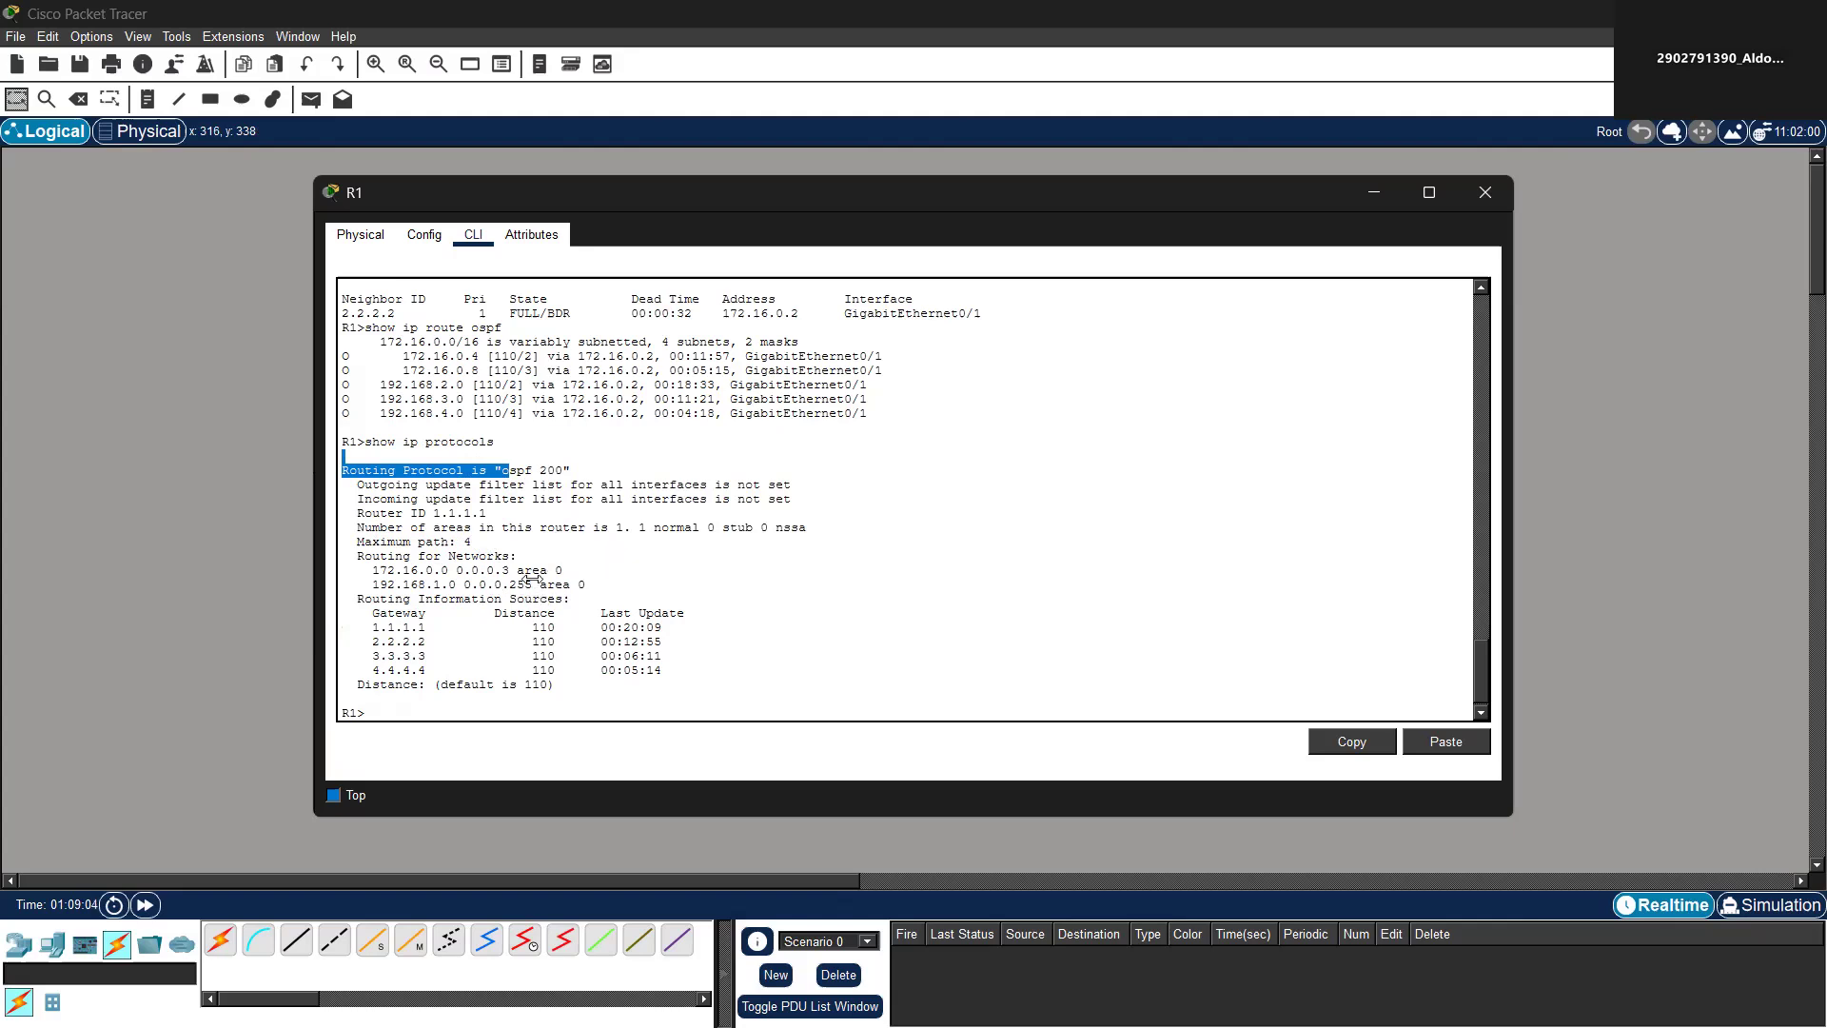
pyautogui.click(543, 540)
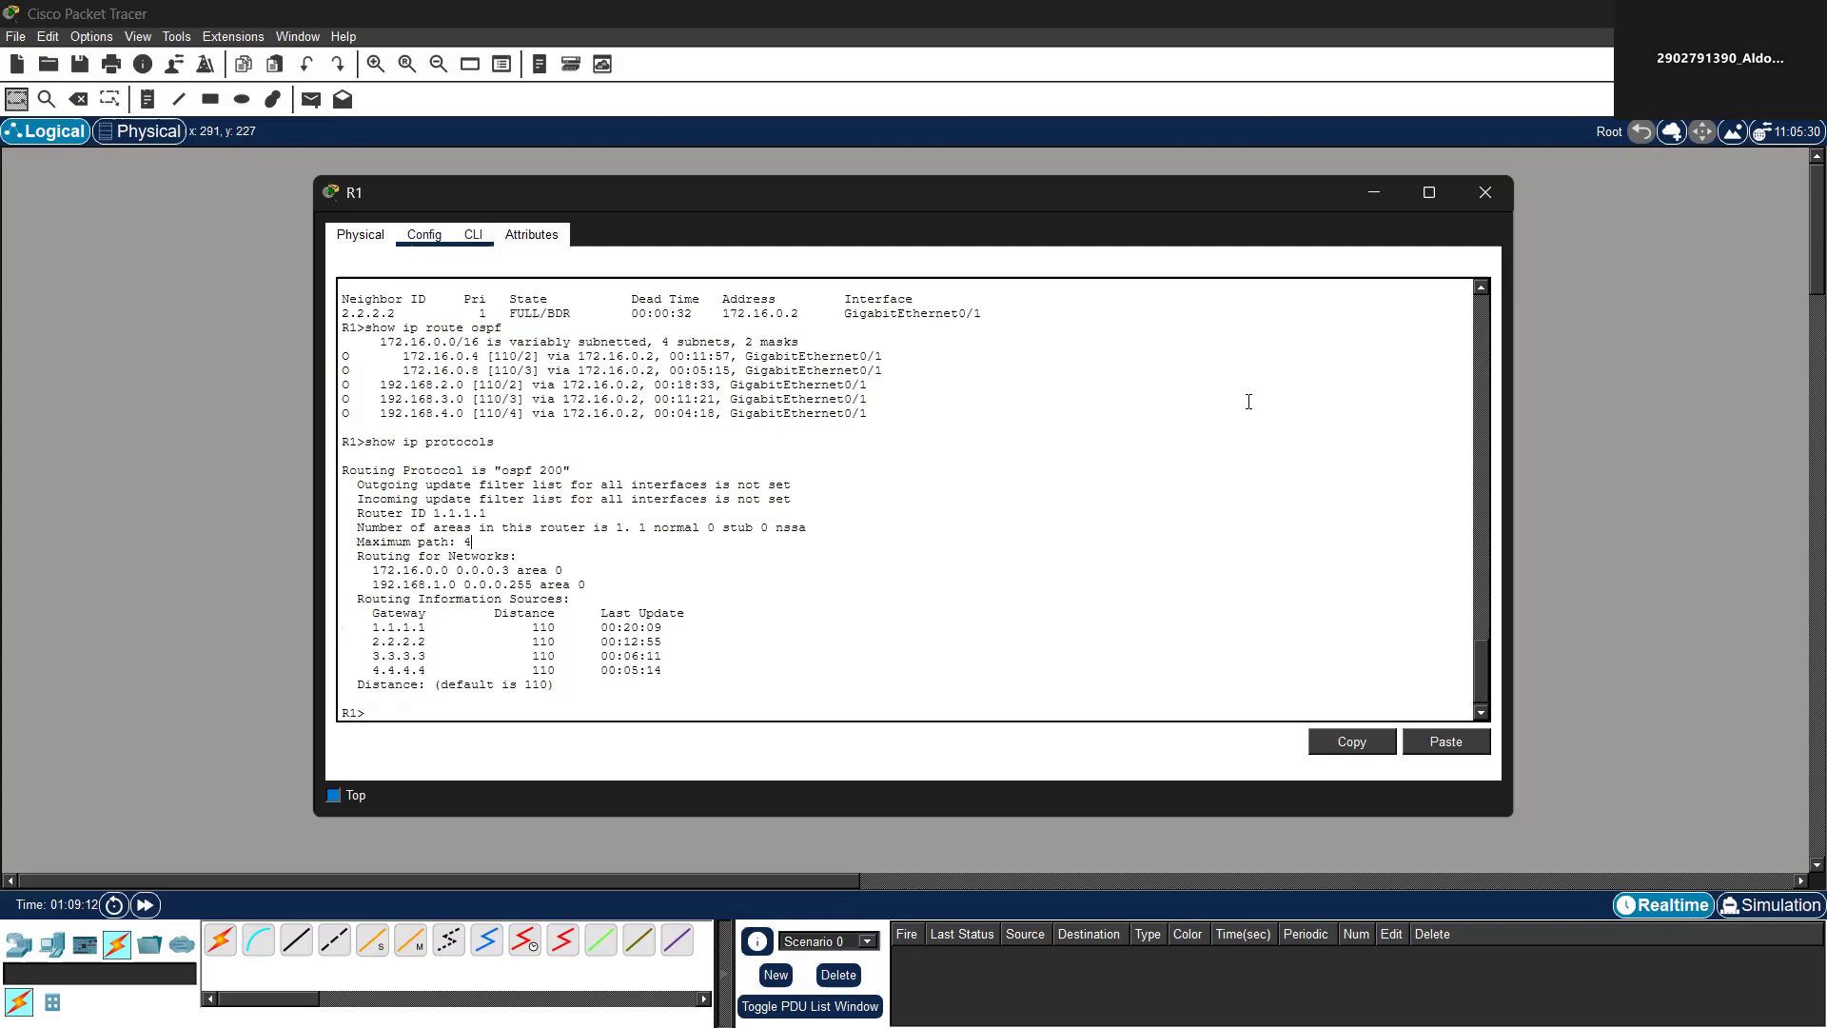
pyautogui.click(607, 514)
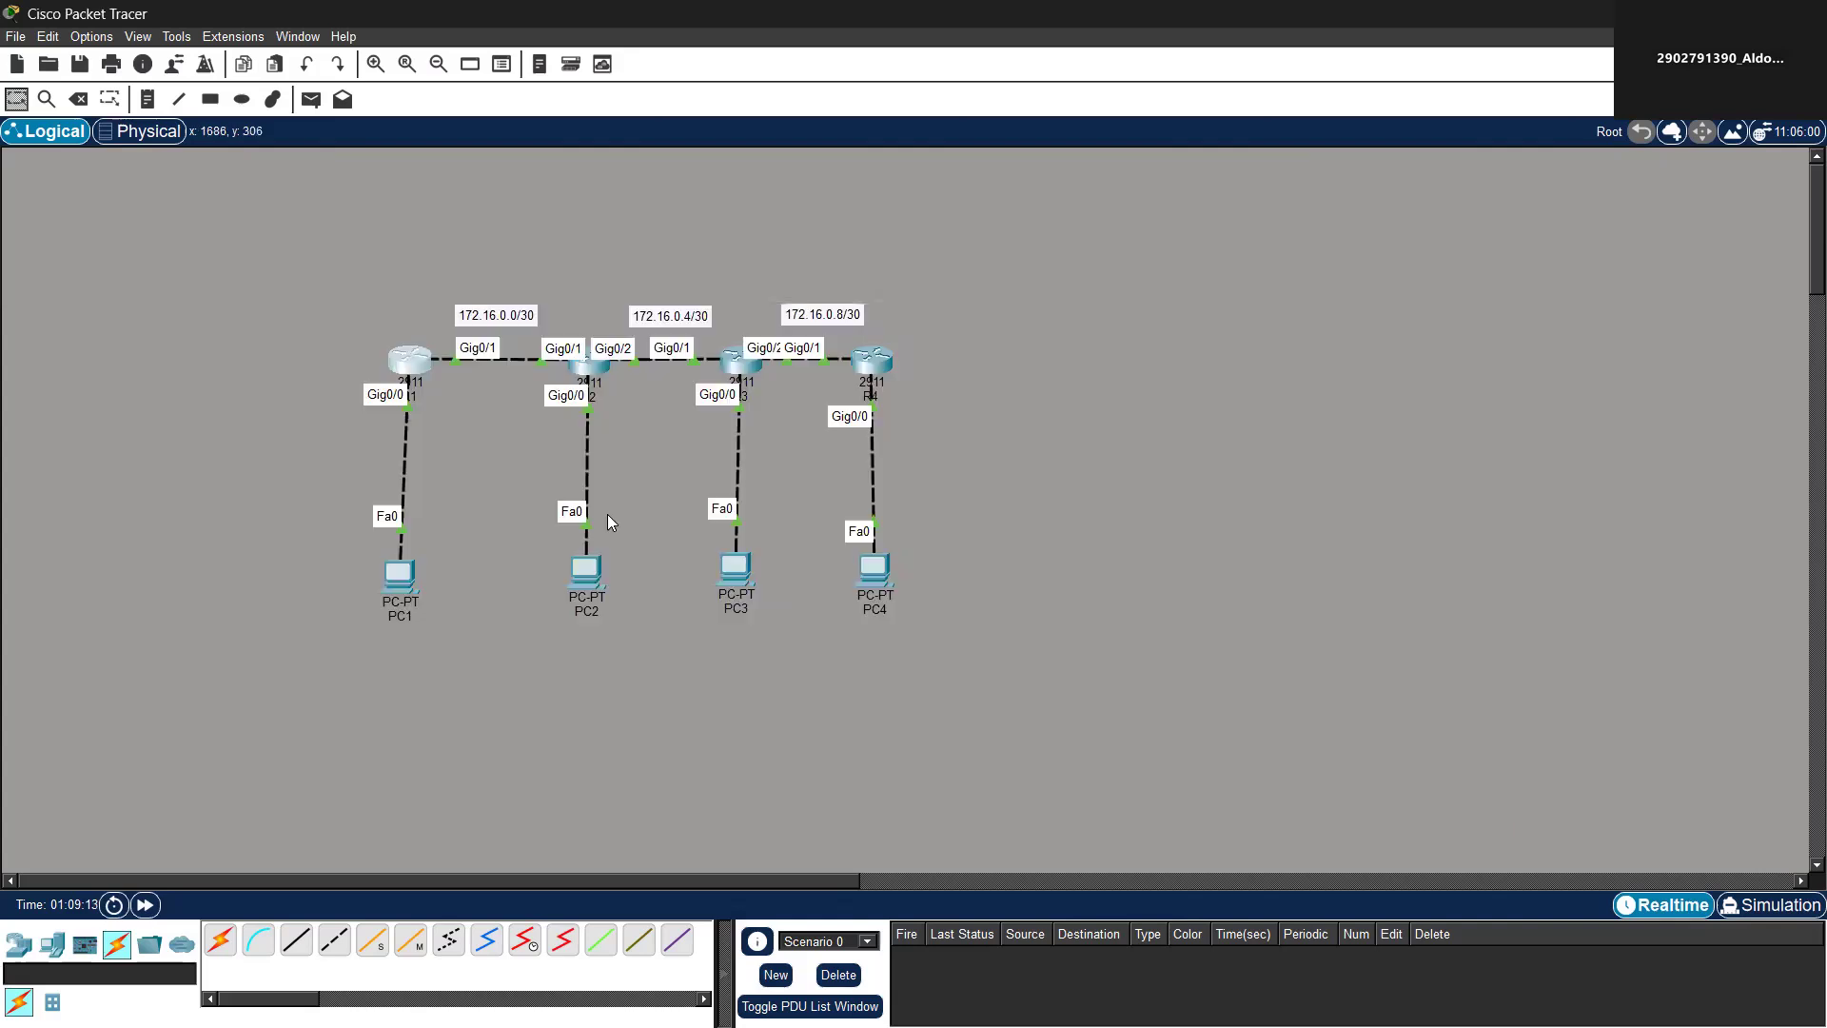
# Open PC1's Command Prompt and ping PC4 at 192.168.4.10
pyautogui.click(397, 575)
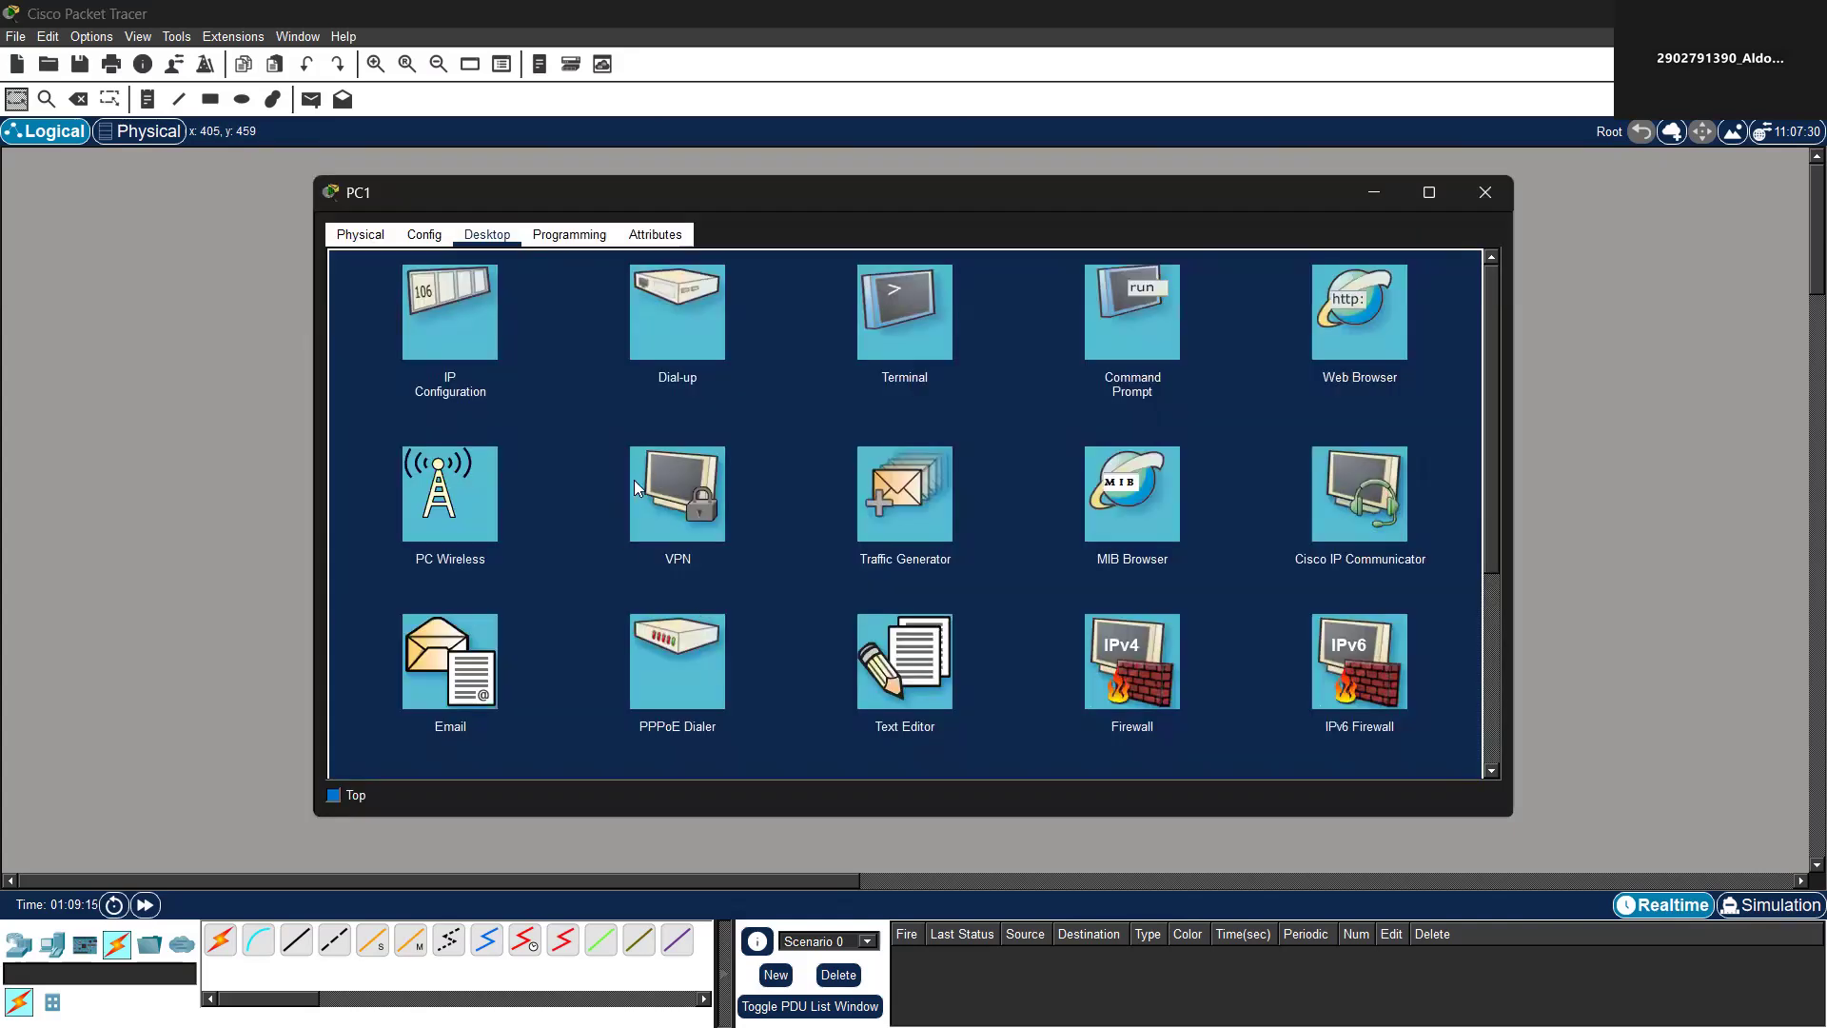
pyautogui.click(1133, 339)
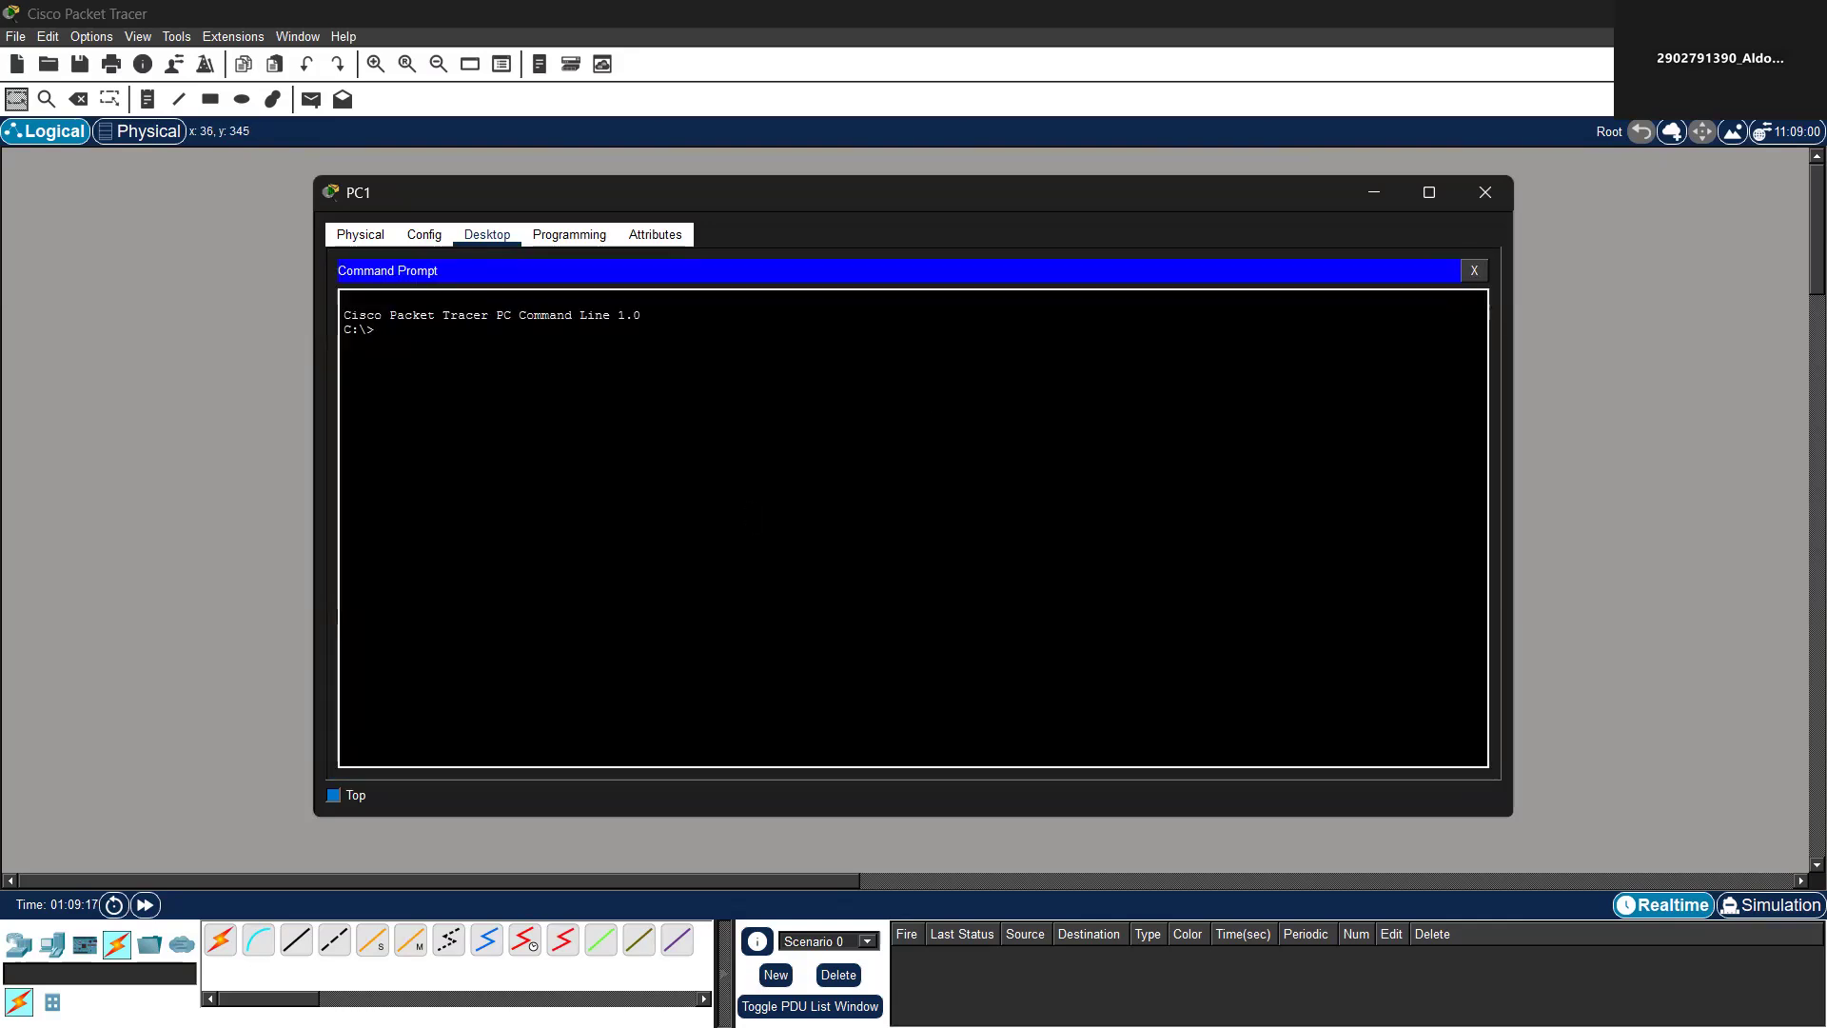
pyautogui.write('ping 192.168.4.10')
pyautogui.press('Return')
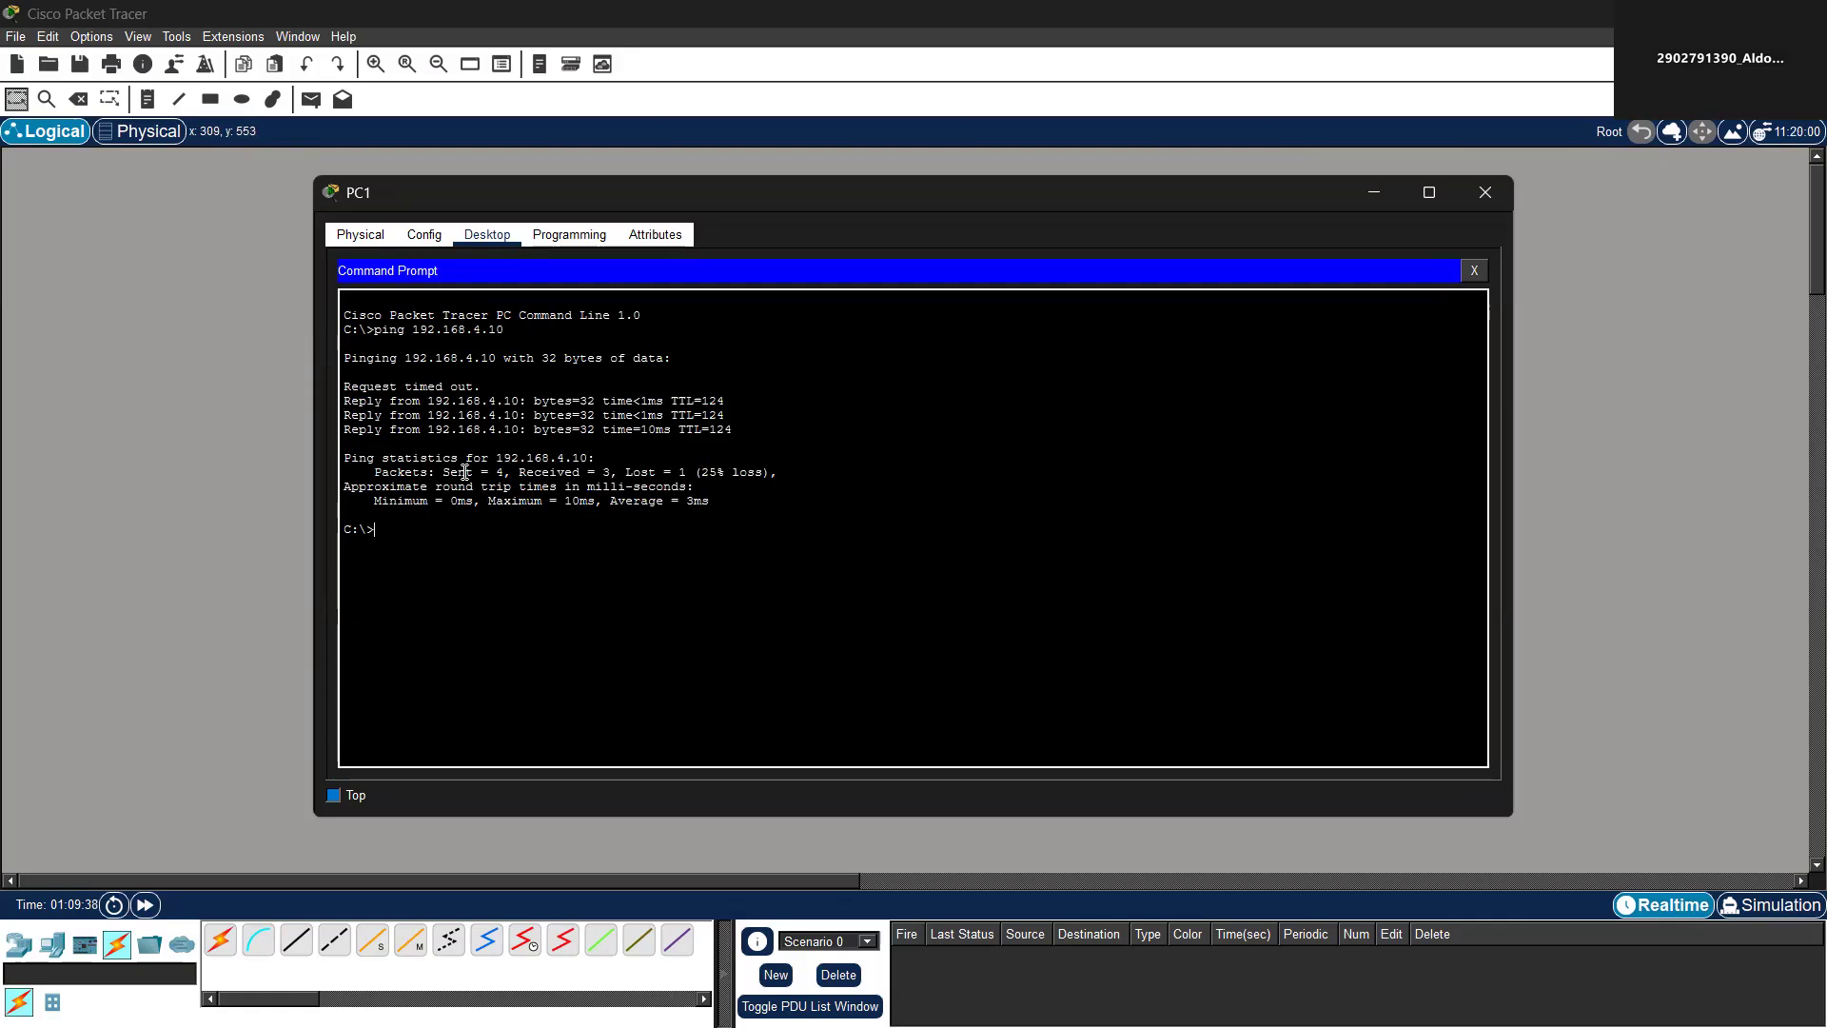
# Examine the ping replies on PC1, repeat the ping to 192.168.4.10, and return to the topology
pyautogui.moveTo(488, 390); pyautogui.dragTo(725, 418)
pyautogui.click(670, 539)
pyautogui.press('Up')
pyautogui.press('Return')
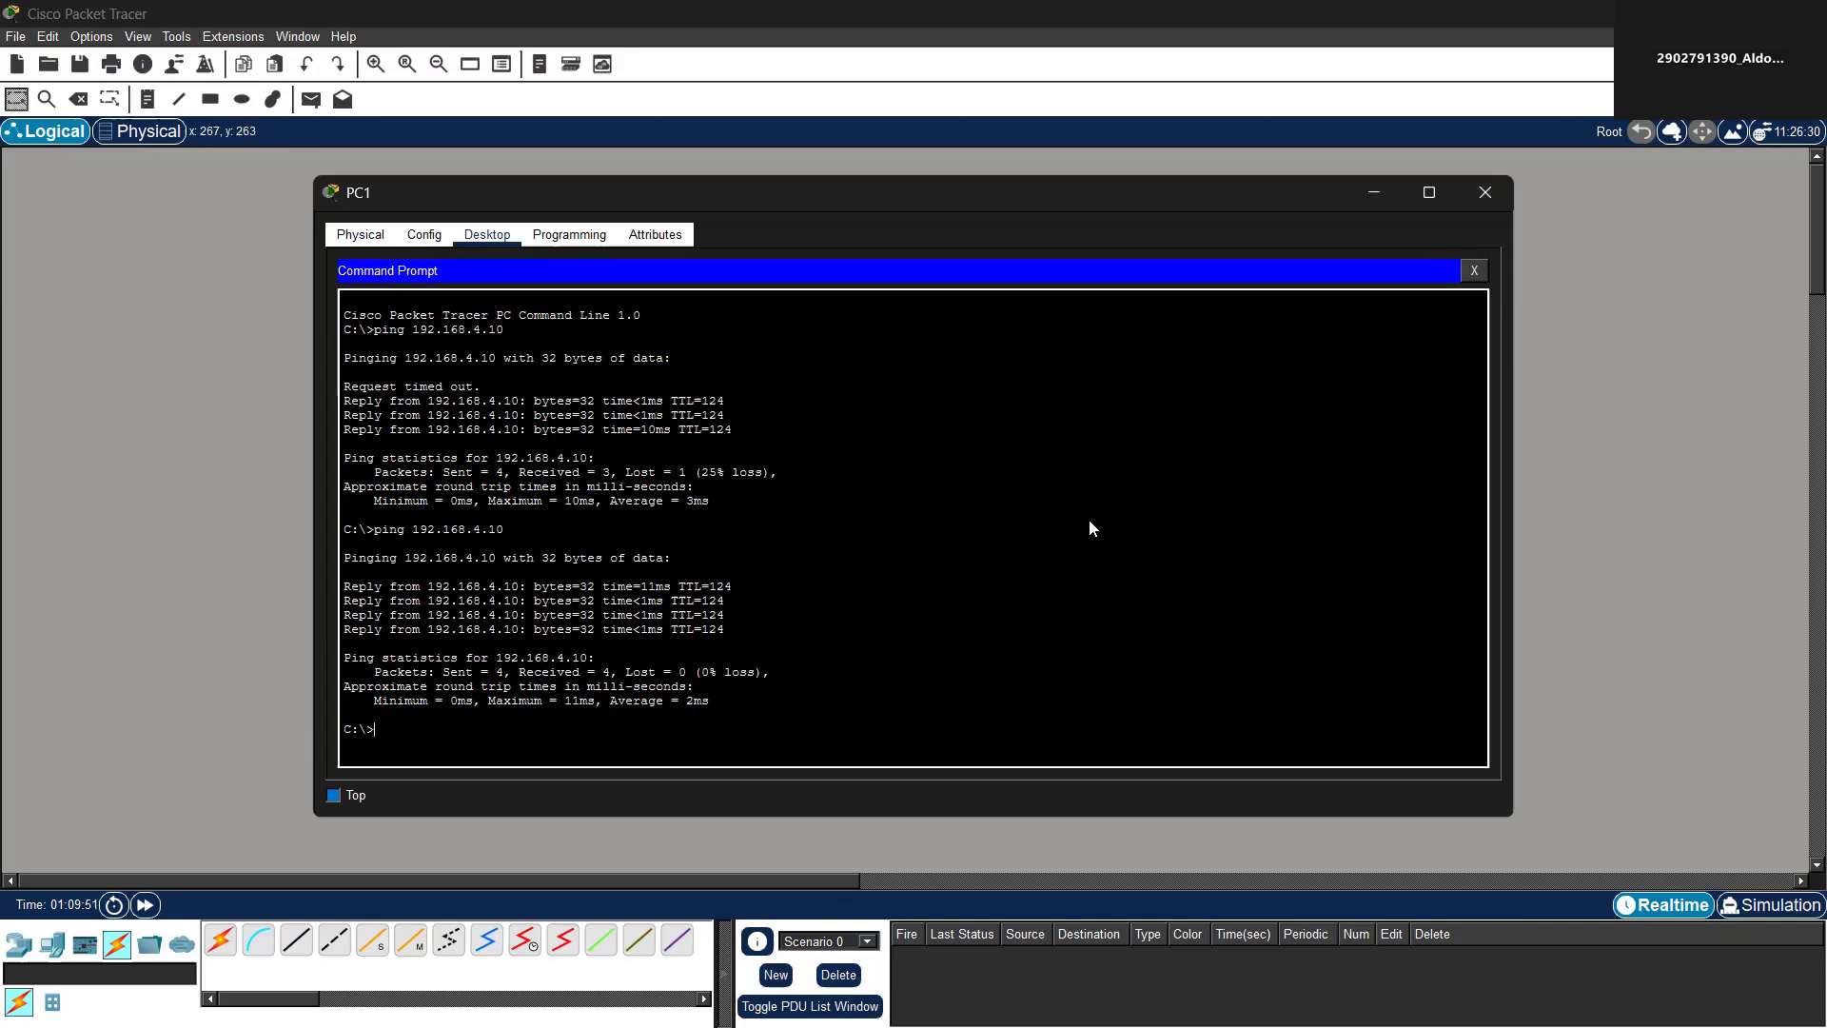
pyautogui.click(1676, 622)
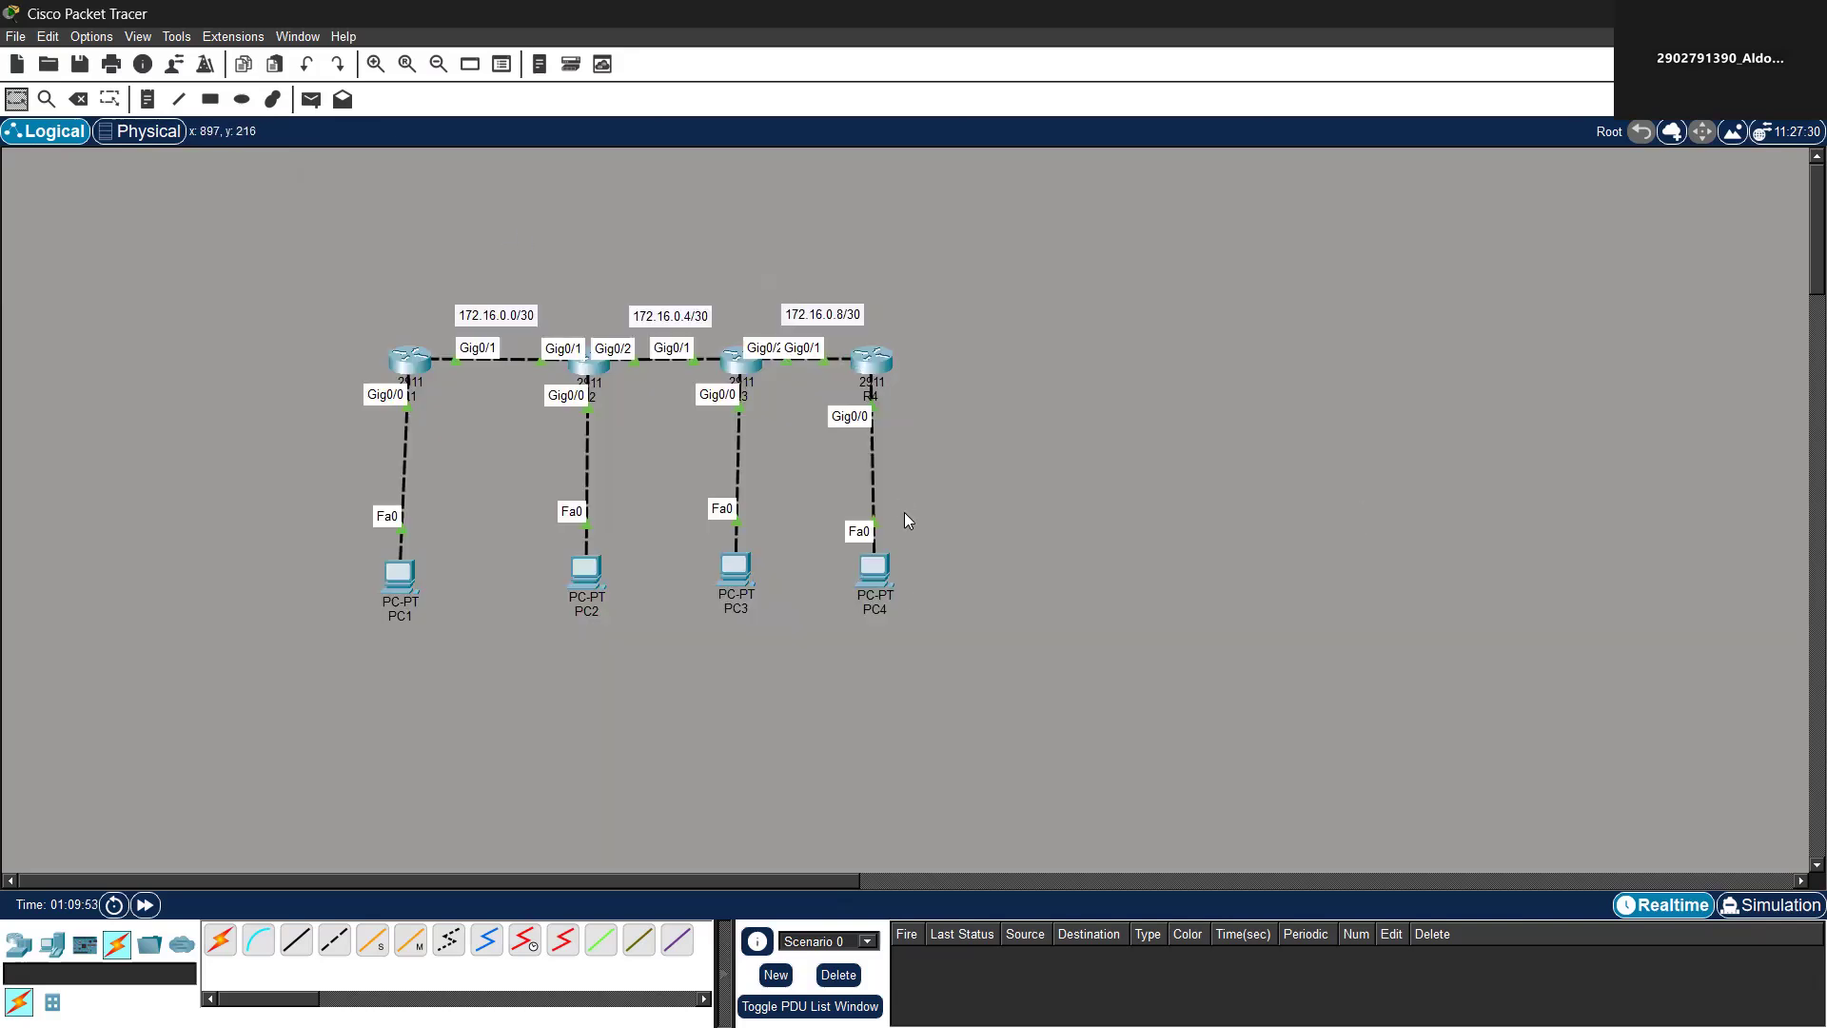
# Ping PC1 at 192.168.1.10 from PC4's Command Prompt and close PC4's window
pyautogui.click(873, 586)
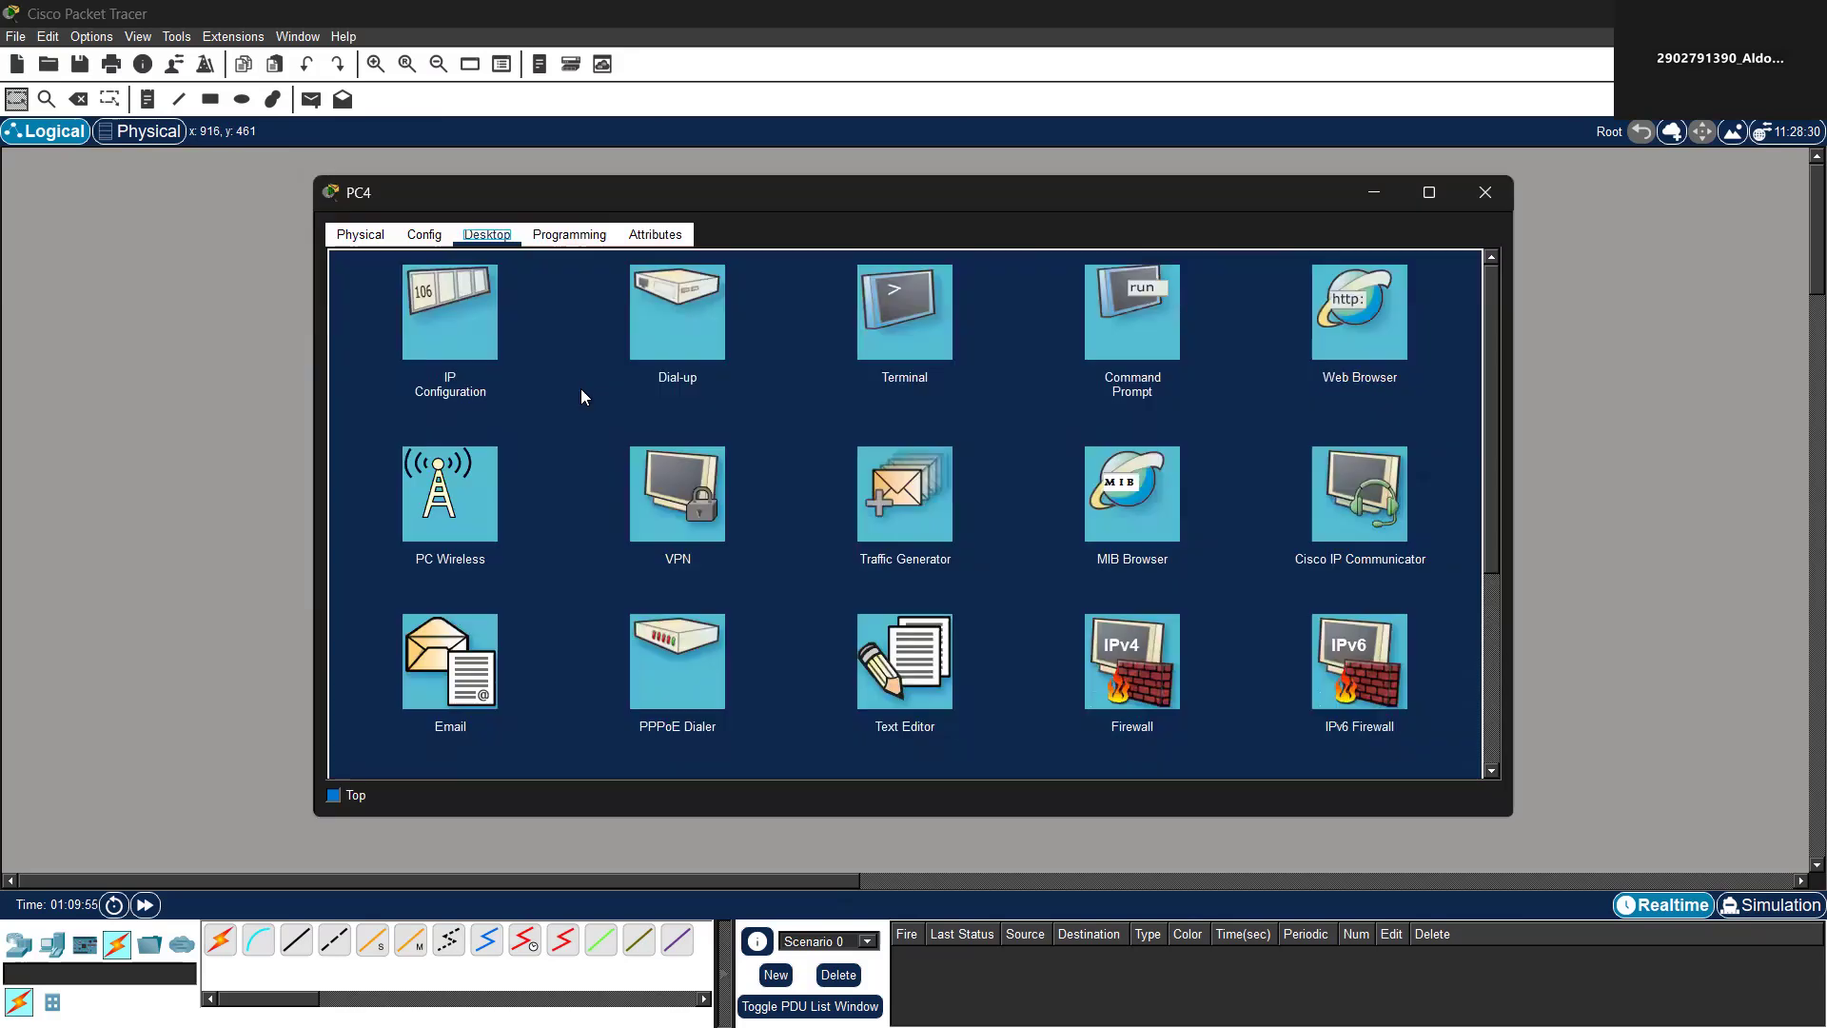
pyautogui.click(1119, 342)
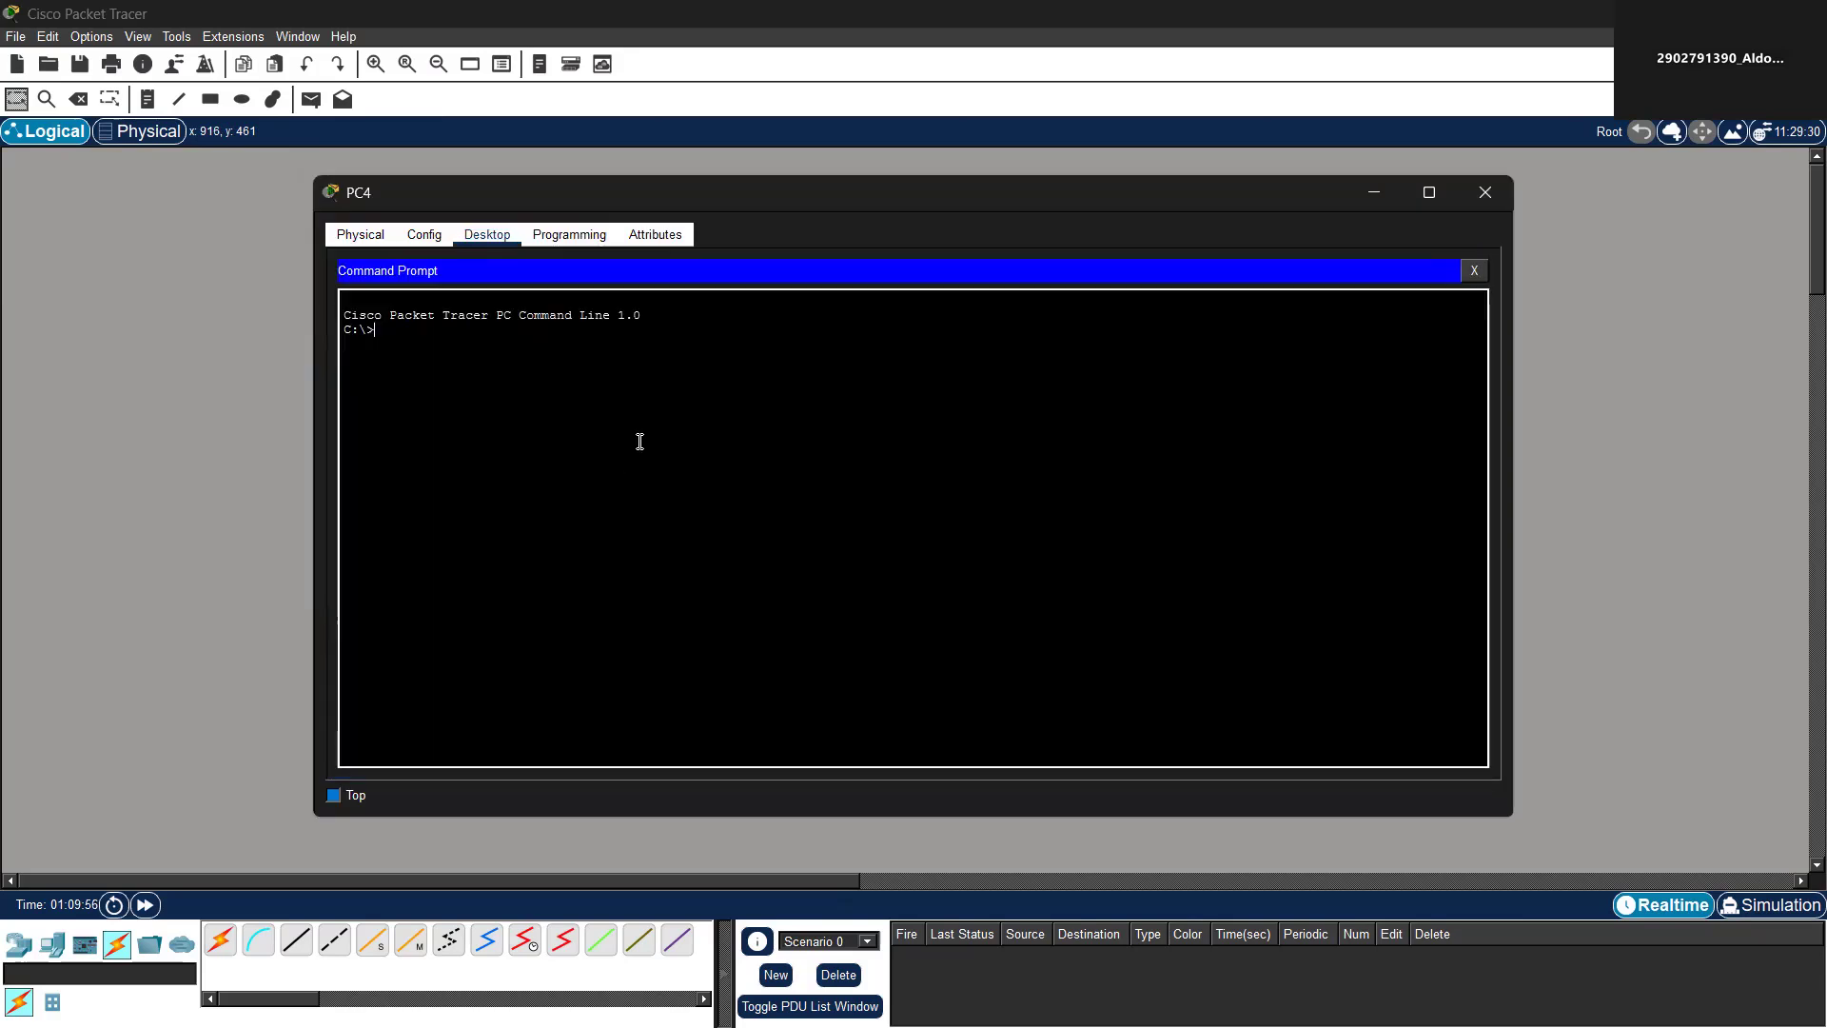
pyautogui.write('ping 192.168.1.10')
pyautogui.press('Return')
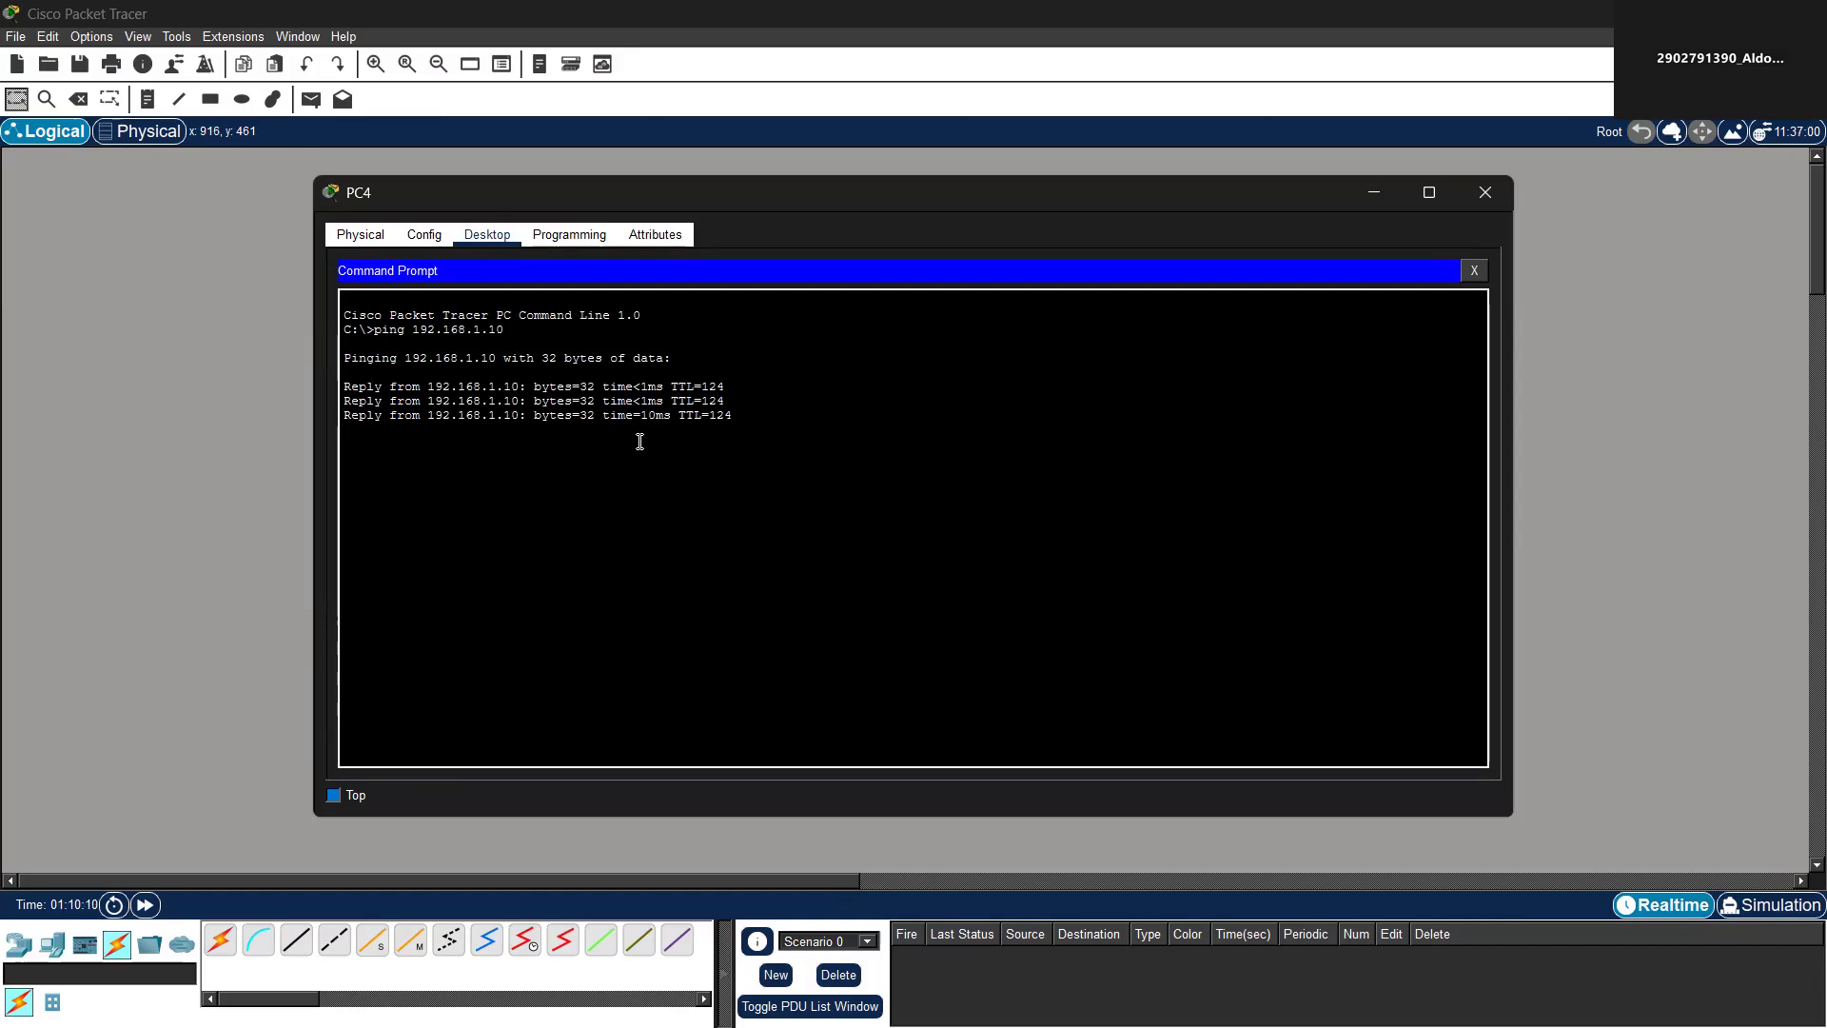
pyautogui.click(1492, 188)
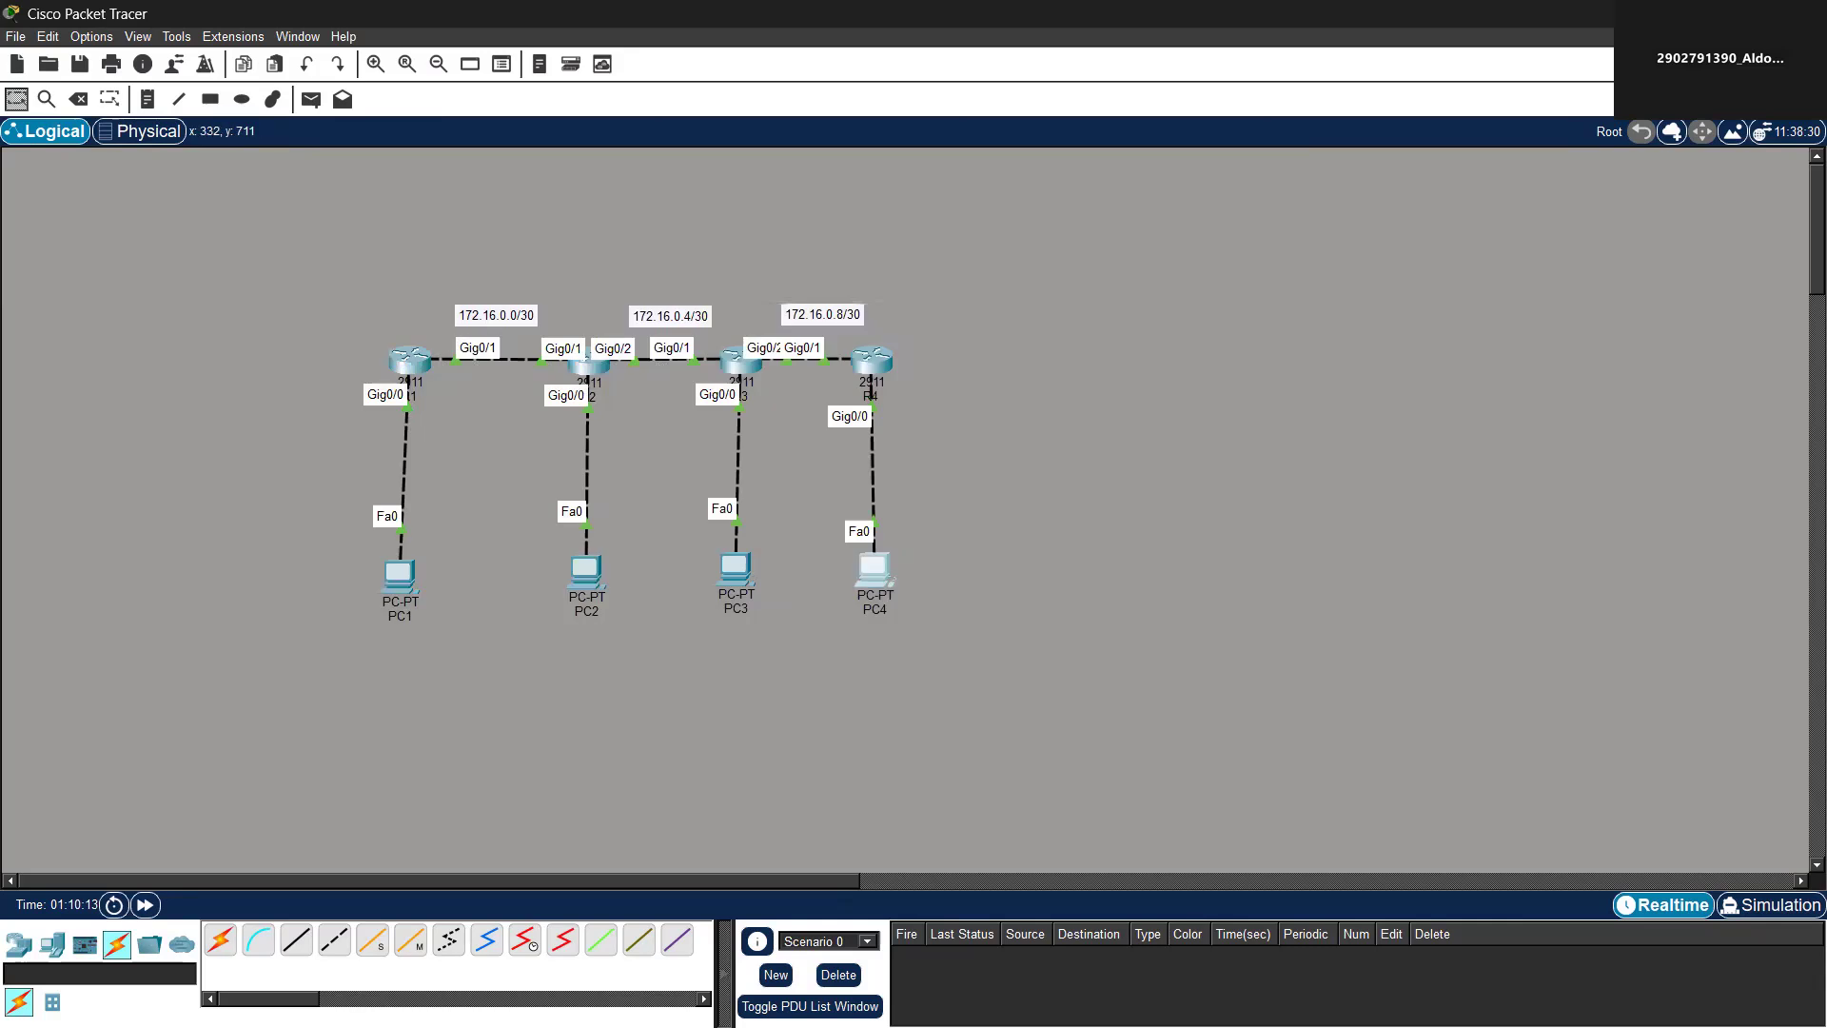